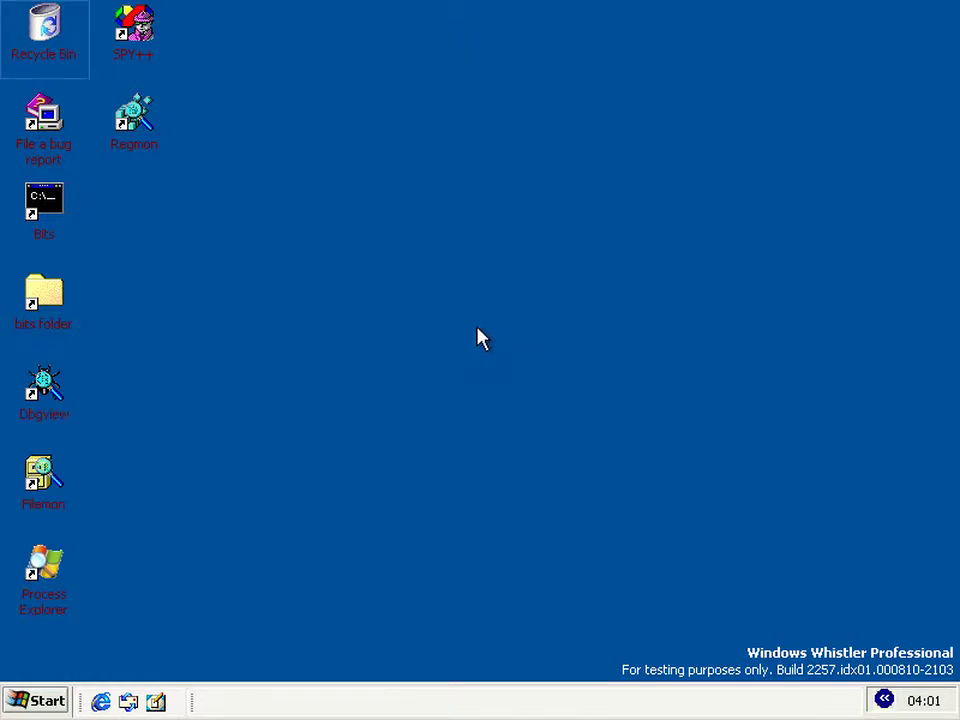
Step: Open the C:\WINDOWS\system32 folder, starting from the bits folder on the desktop
{"action": "double_click", "coordinate": [38, 294]}
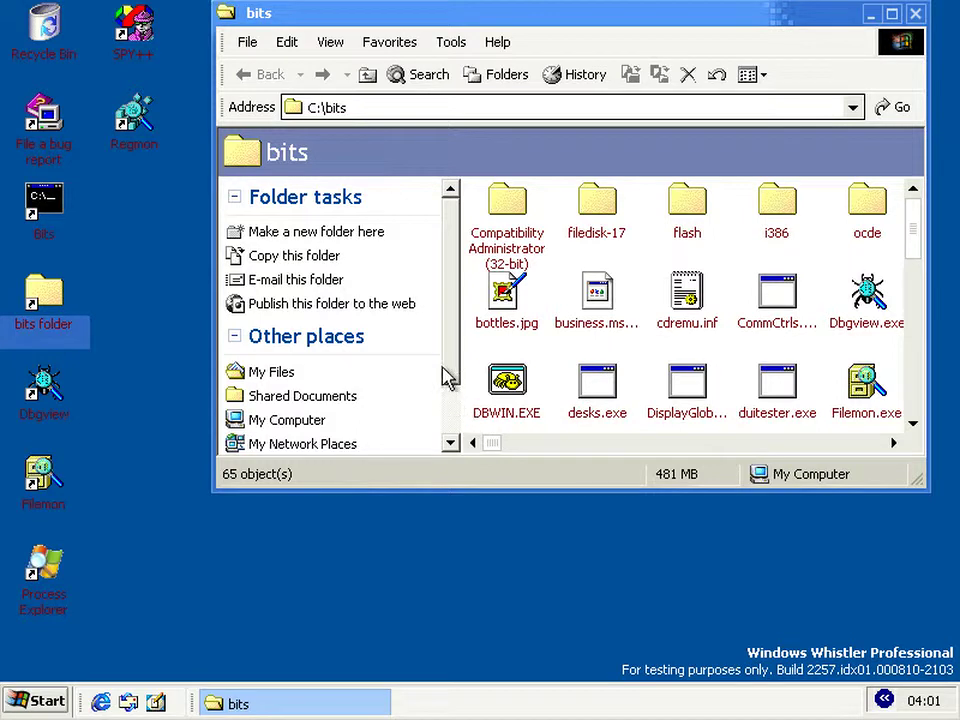
{"action": "left_click", "coordinate": [368, 74]}
{"action": "double_click", "coordinate": [578, 262]}
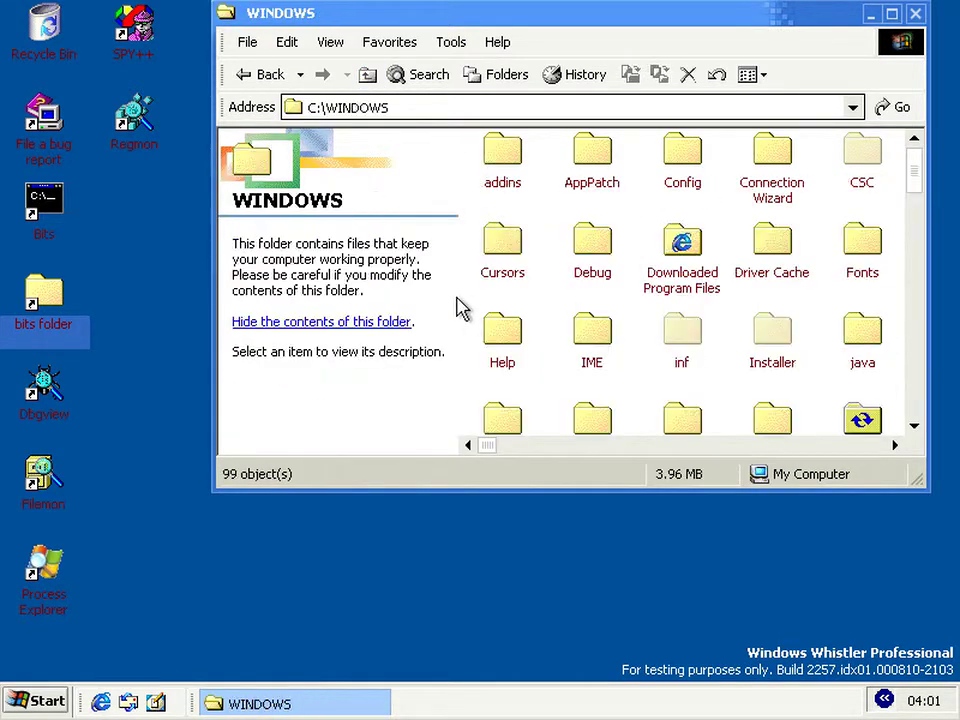
{"action": "scroll", "coordinate": [727, 328], "scroll_direction": "down", "scroll_amount": 3}
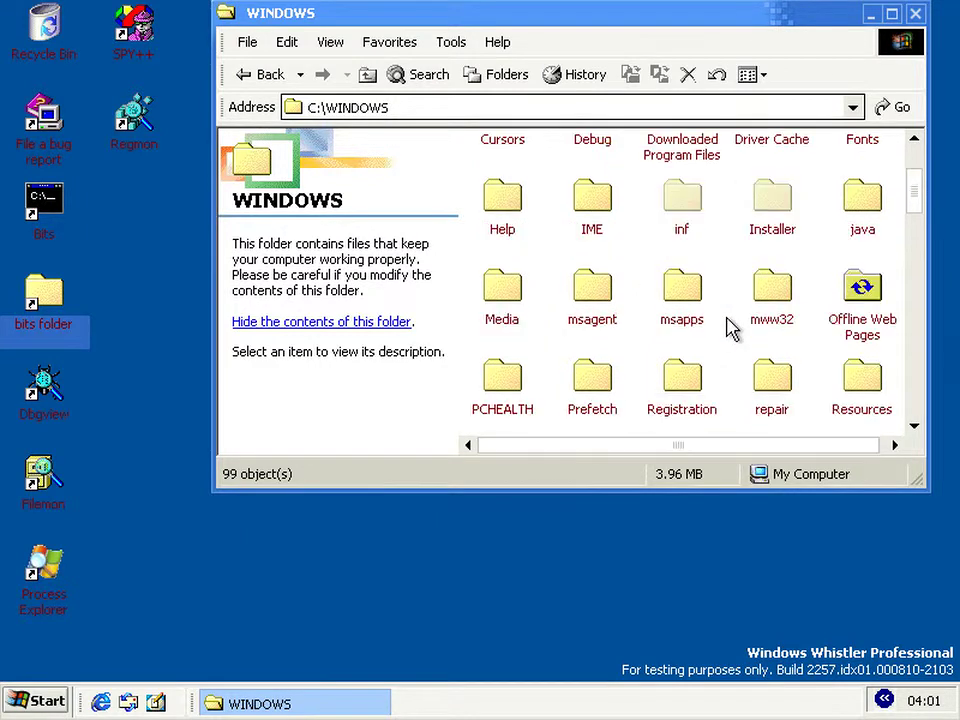
{"action": "double_click", "coordinate": [754, 336]}
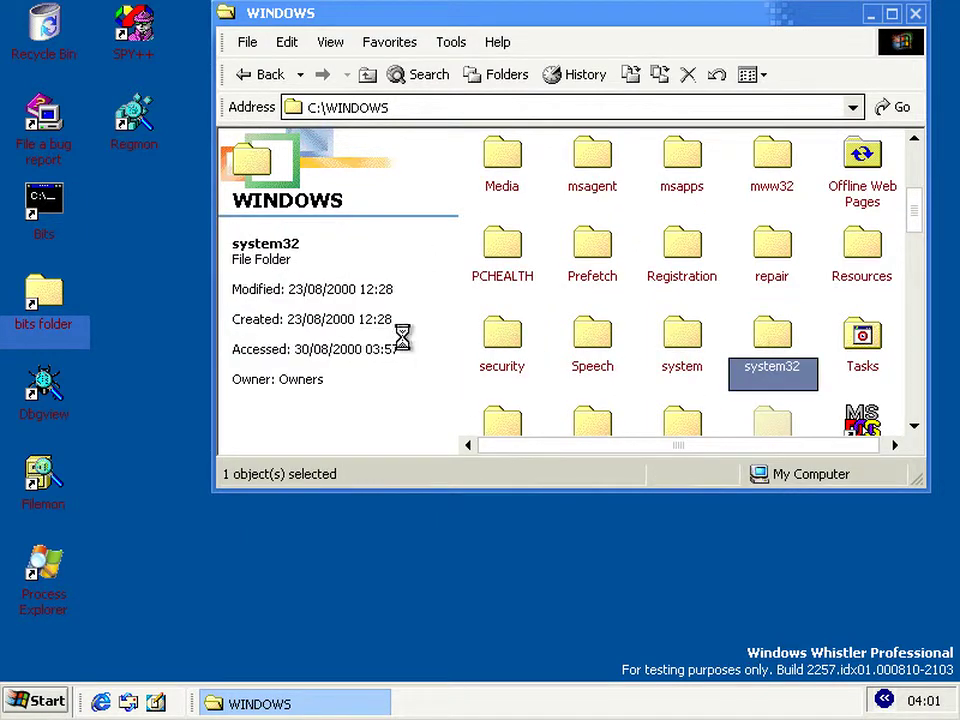
Step: Locate the shim engine files, shimeng.dll and shimengv.dll, in the system32 file list
{"action": "left_click", "coordinate": [633, 325]}
{"action": "type", "text": "shim"}
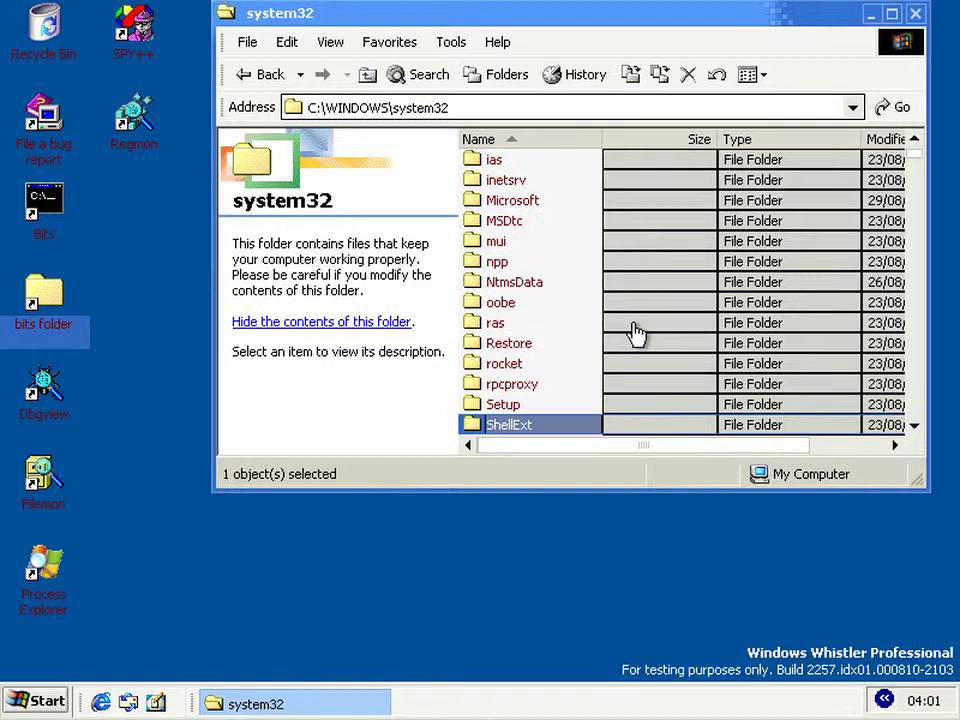
{"action": "key", "text": "Down"}
{"action": "key", "text": "Down"}
{"action": "key", "text": "Down"}
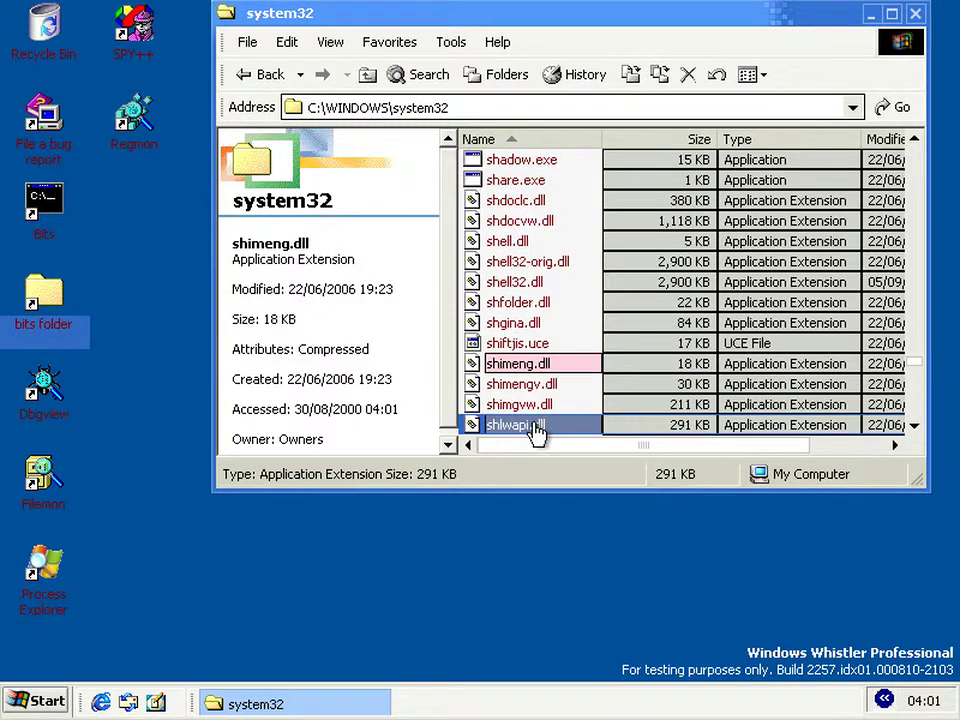
Step: Check the file version description and internal name in the properties of shimeng.dll, and close them without changes
{"action": "right_click", "coordinate": [534, 368]}
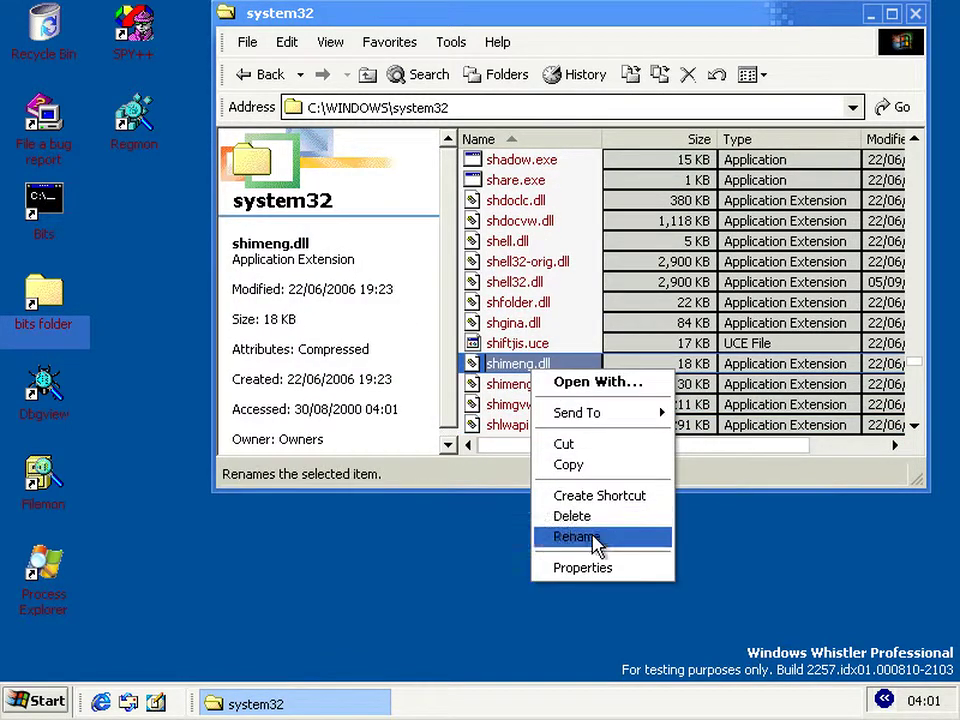
{"action": "left_click", "coordinate": [592, 568]}
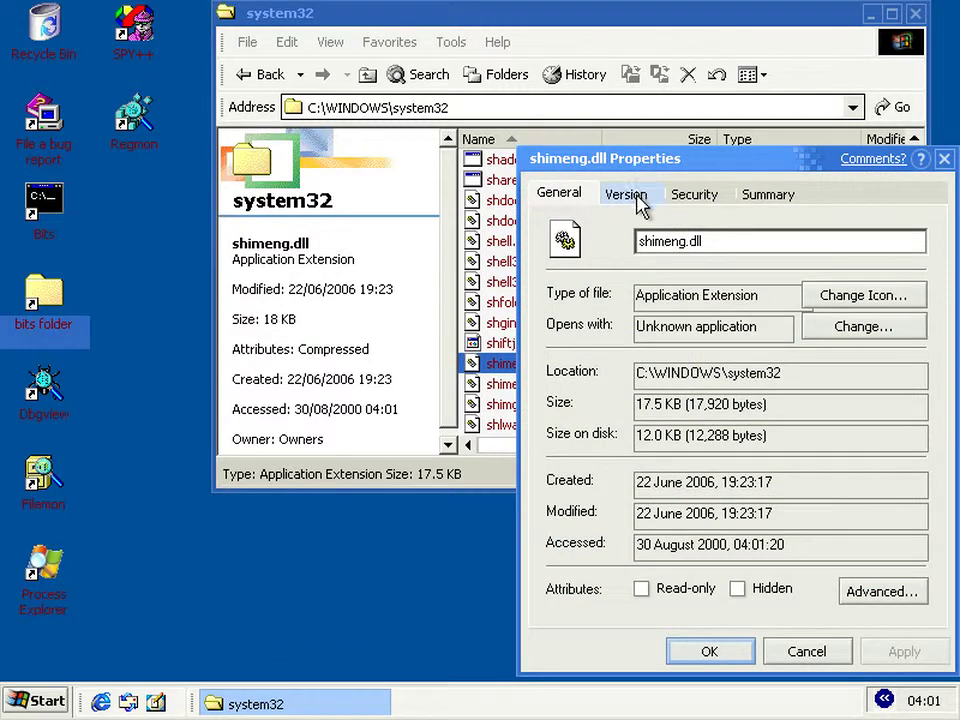
{"action": "left_click", "coordinate": [640, 200]}
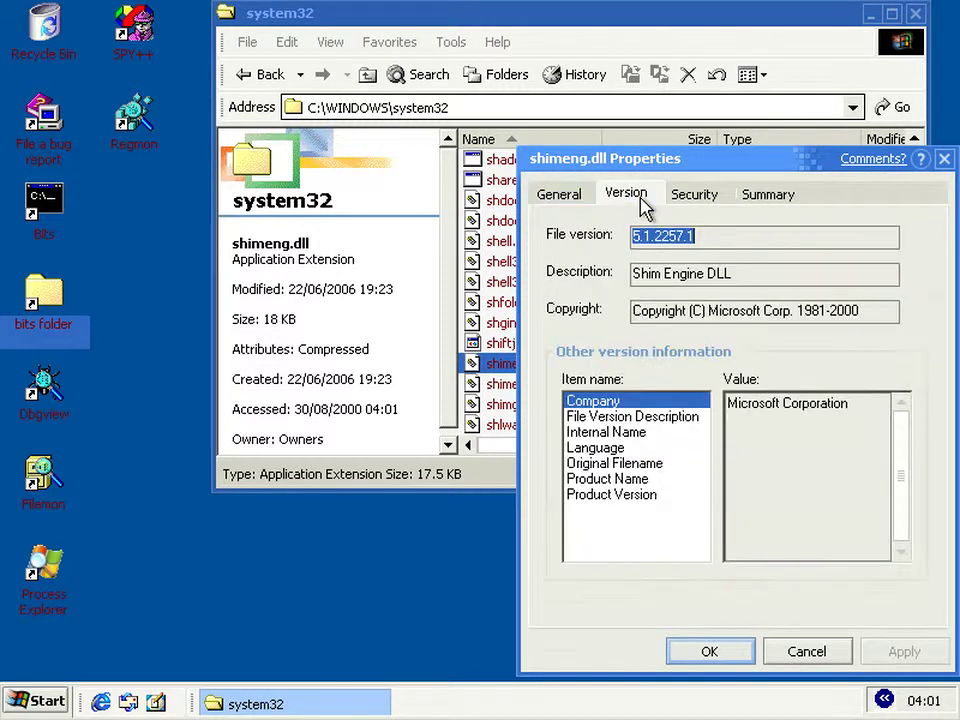
{"action": "left_click", "coordinate": [697, 284]}
{"action": "left_click", "coordinate": [633, 418]}
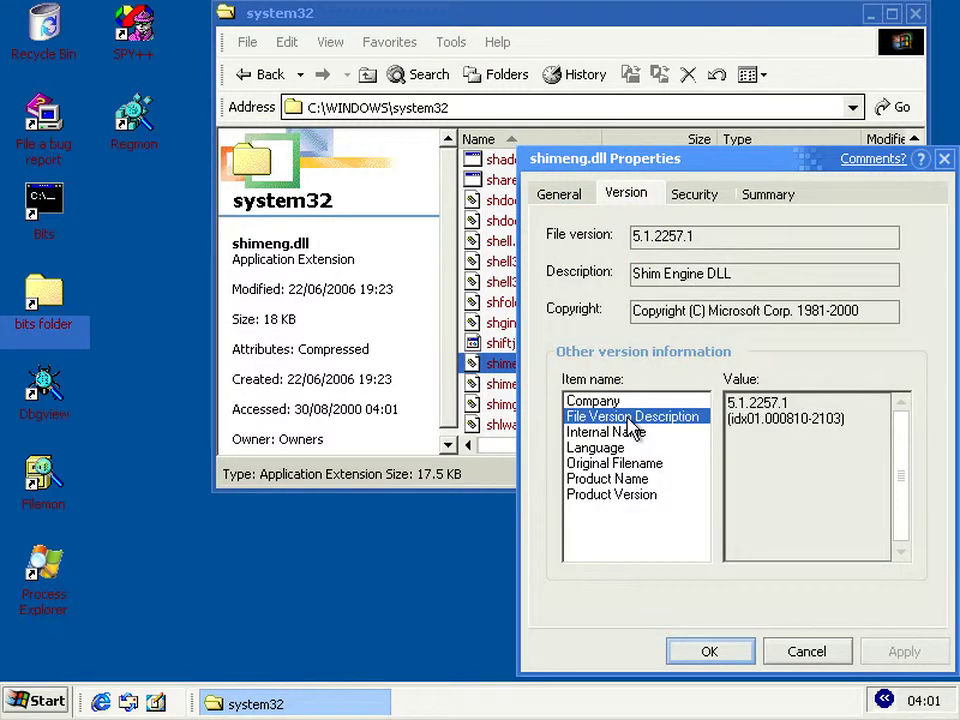
{"action": "left_click", "coordinate": [606, 432]}
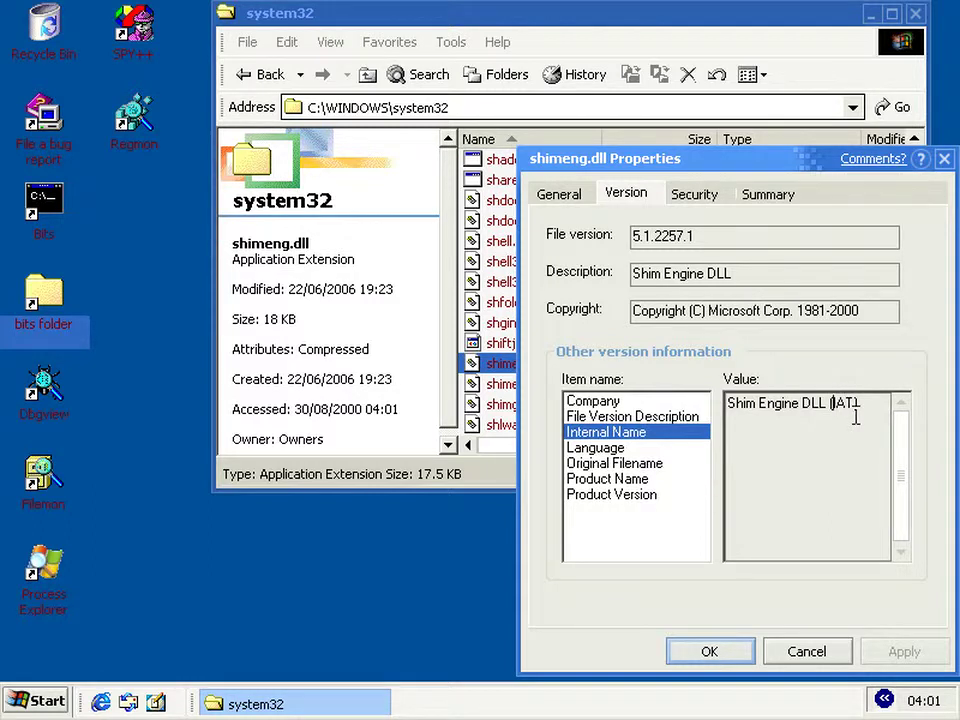
{"action": "left_click", "coordinate": [804, 654]}
Step: Check the internal name in the version properties of shimengv.dll, and close them without changes
{"action": "right_click", "coordinate": [525, 401]}
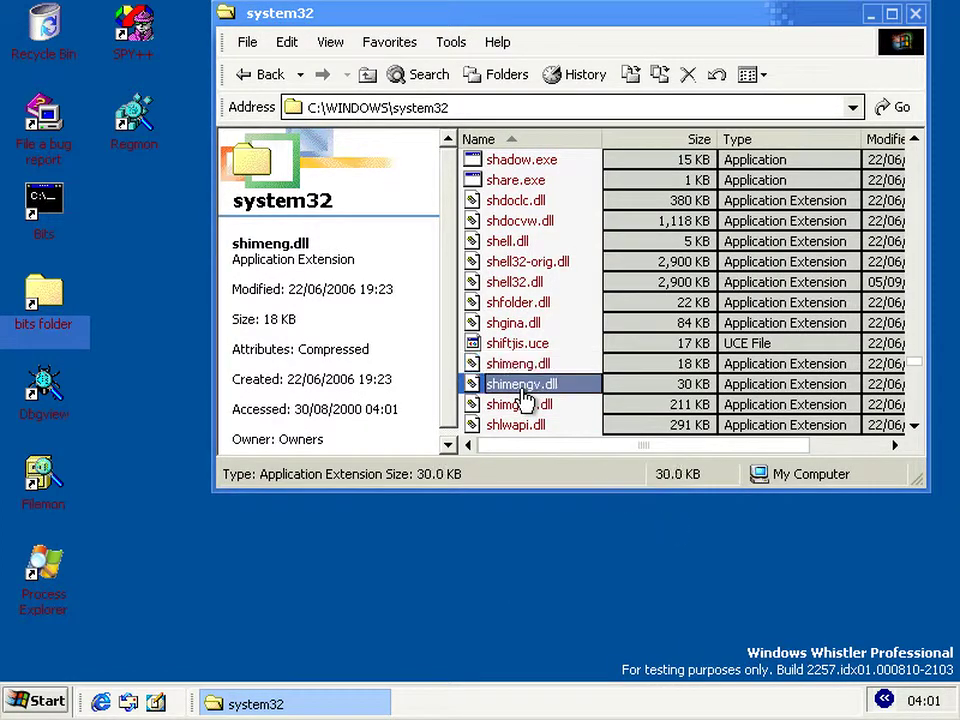
{"action": "left_click", "coordinate": [565, 588]}
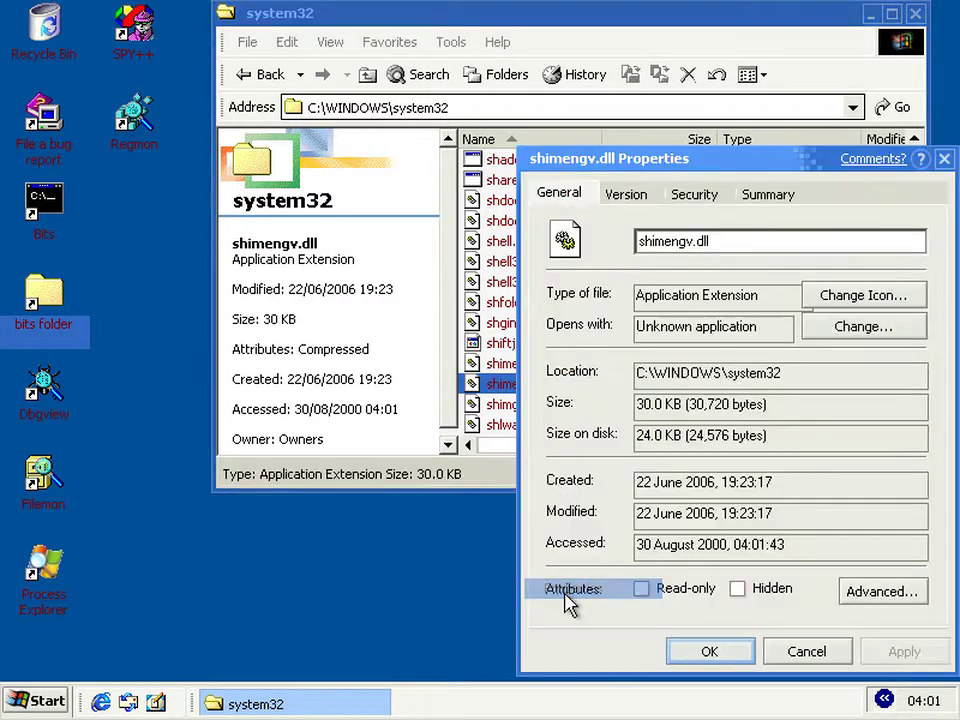
{"action": "left_click", "coordinate": [648, 197]}
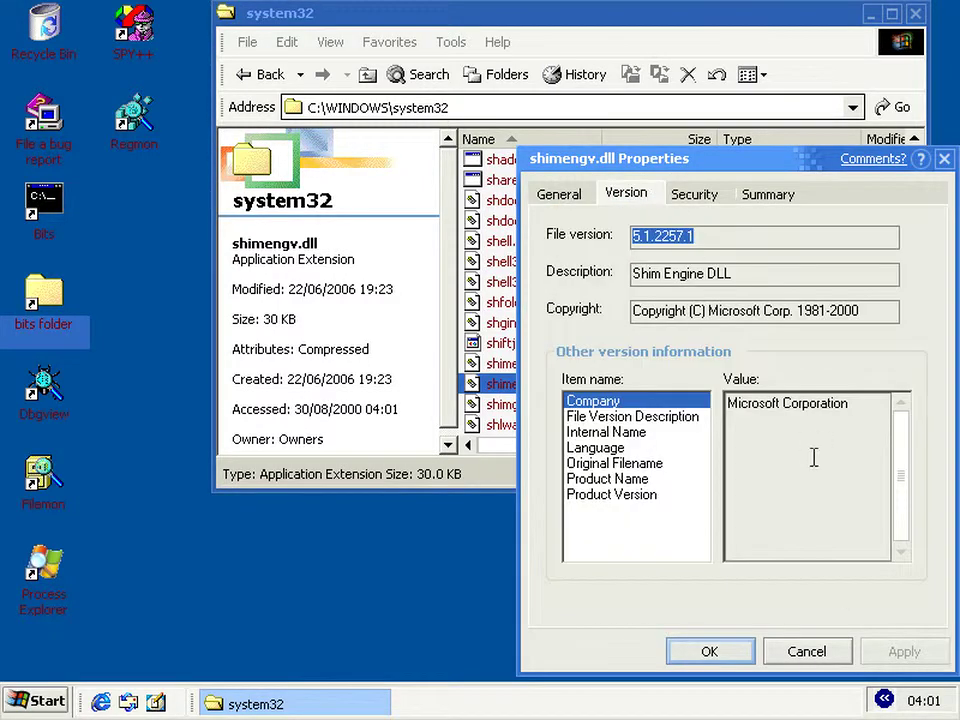
{"action": "left_click", "coordinate": [656, 446]}
{"action": "left_click", "coordinate": [656, 431]}
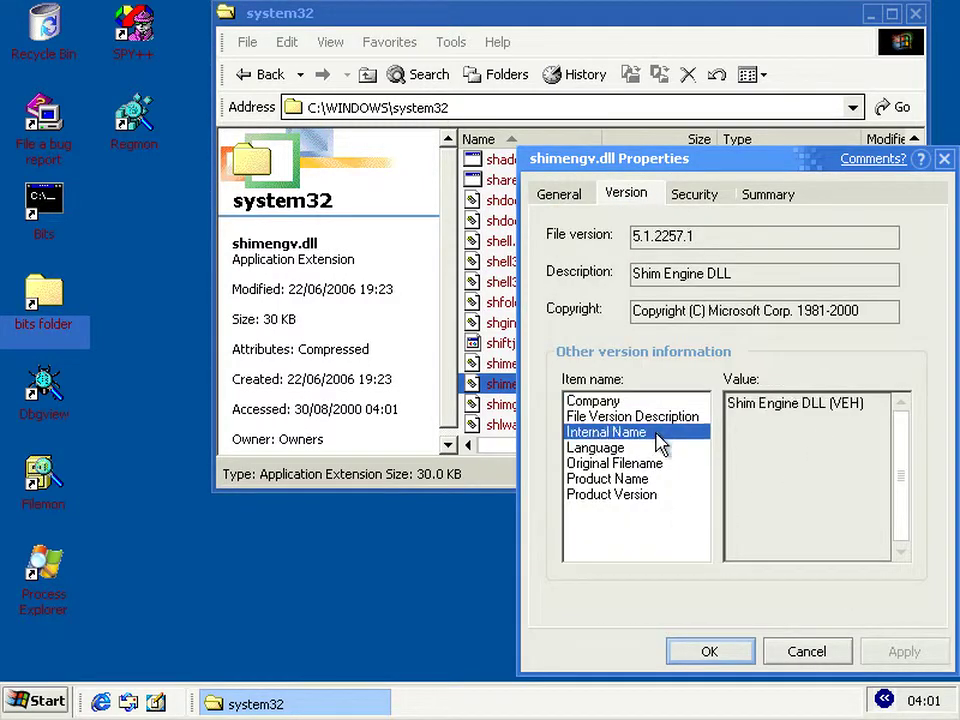
{"action": "left_click_drag", "start_coordinate": [835, 413], "coordinate": [857, 411]}
{"action": "left_click", "coordinate": [859, 413]}
{"action": "left_click", "coordinate": [805, 652]}
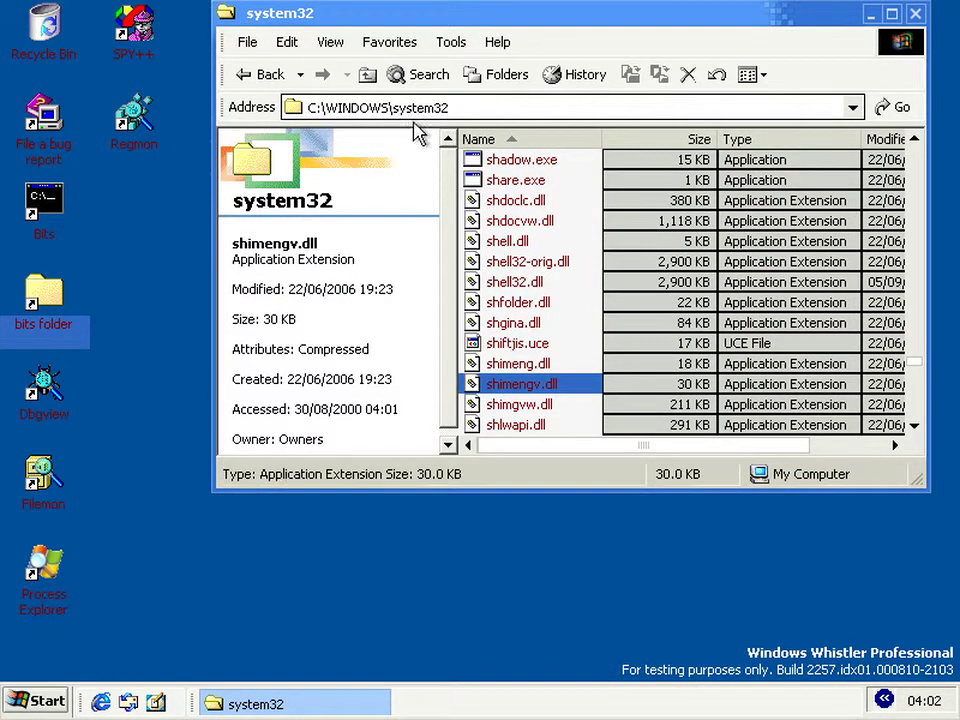
Step: Go to the C:\WINDOWS\AppPatch folder and examine the type and size of SolidWorks99Plus.dll
{"action": "left_click", "coordinate": [366, 76]}
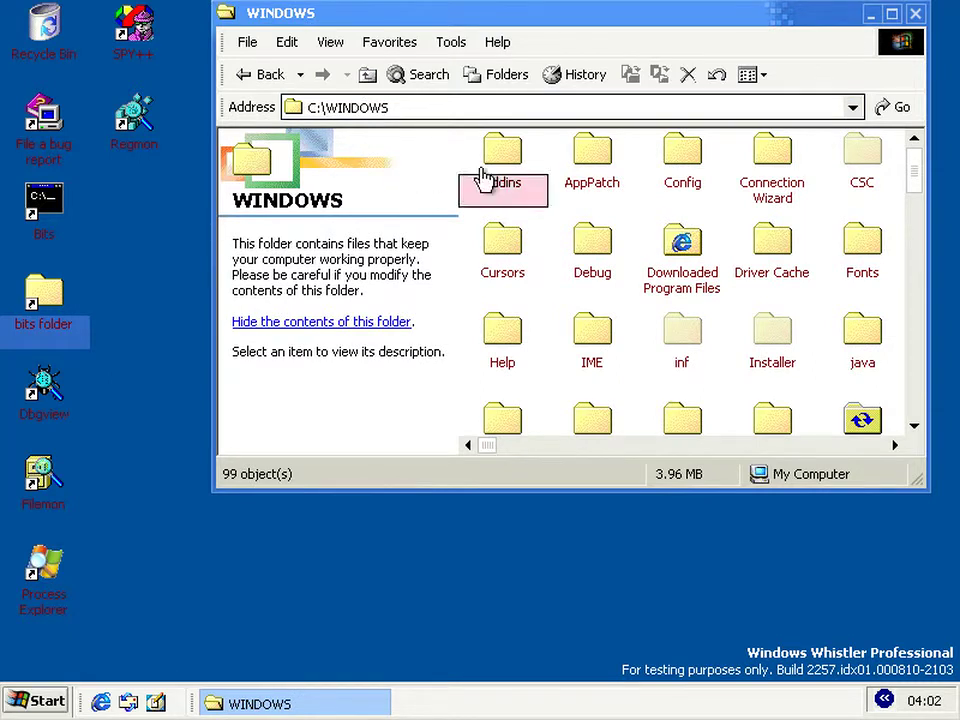
{"action": "double_click", "coordinate": [591, 180]}
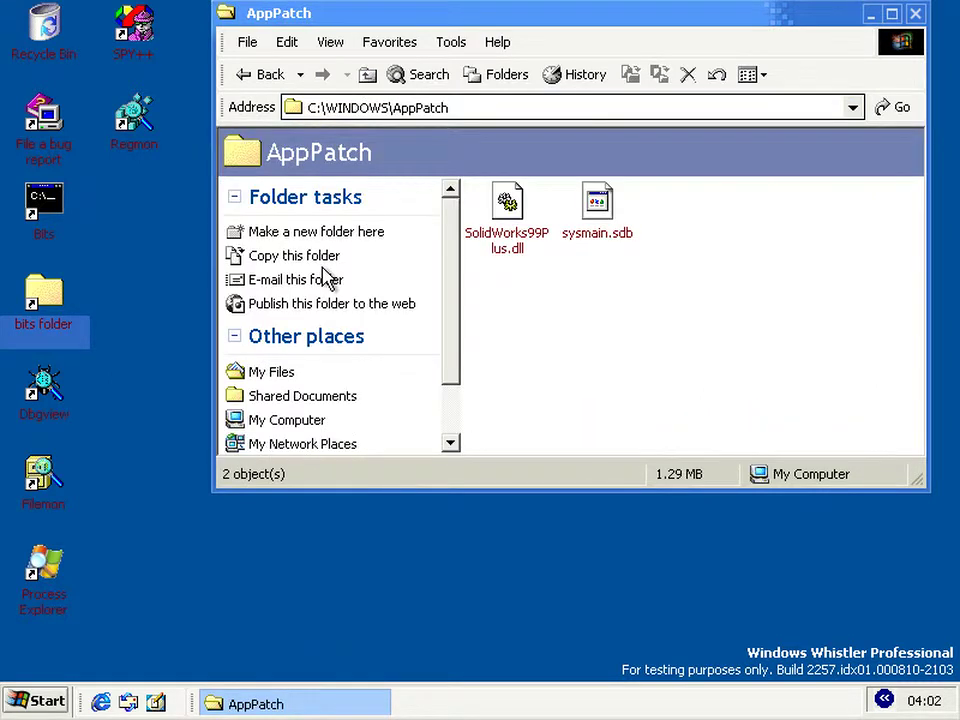
{"action": "left_click", "coordinate": [518, 252]}
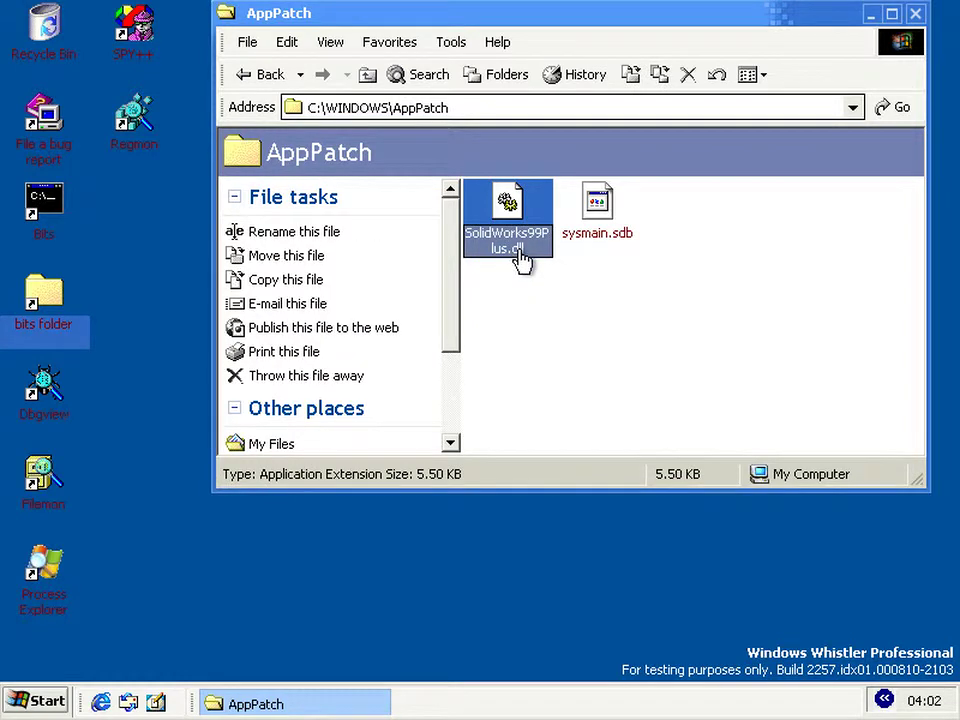
{"action": "mouse_move", "coordinate": [521, 259]}
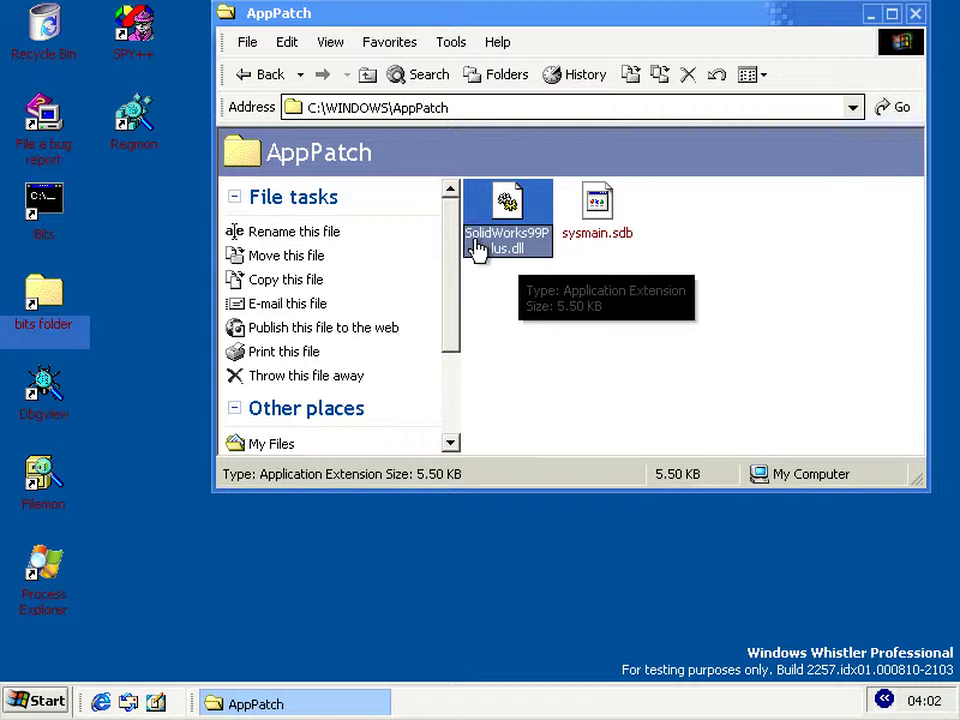
{"action": "left_click", "coordinate": [500, 301]}
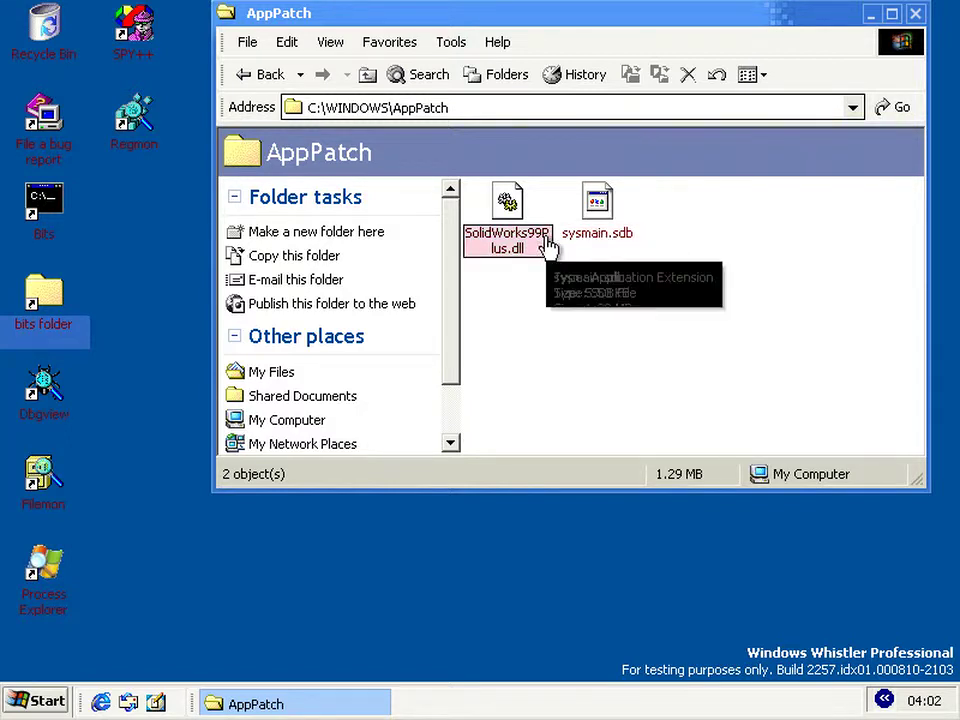
{"action": "left_click", "coordinate": [603, 255]}
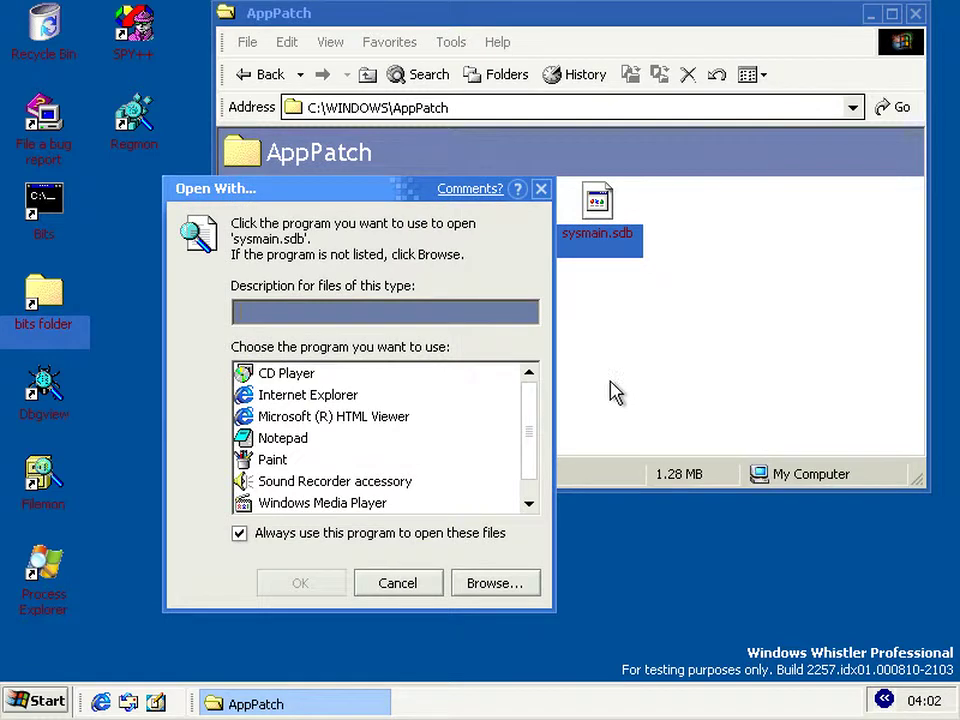
{"action": "left_click", "coordinate": [430, 582]}
{"action": "left_click", "coordinate": [639, 279]}
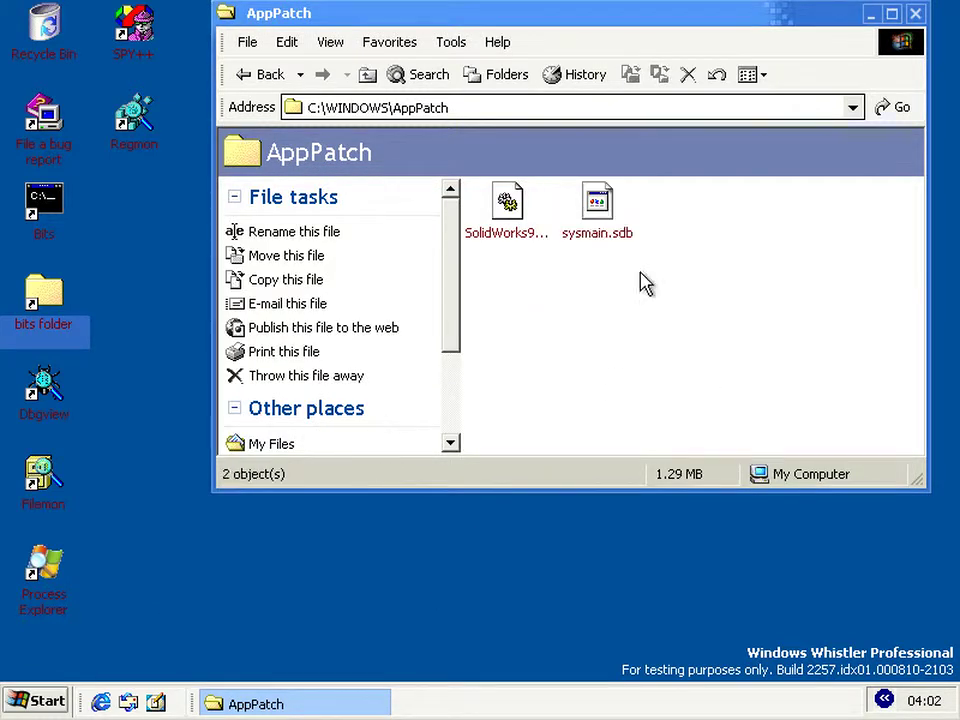
Step: Examine the sysmain.sdb file in the AppPatch folder and return to the parent folder
{"action": "mouse_move", "coordinate": [628, 246]}
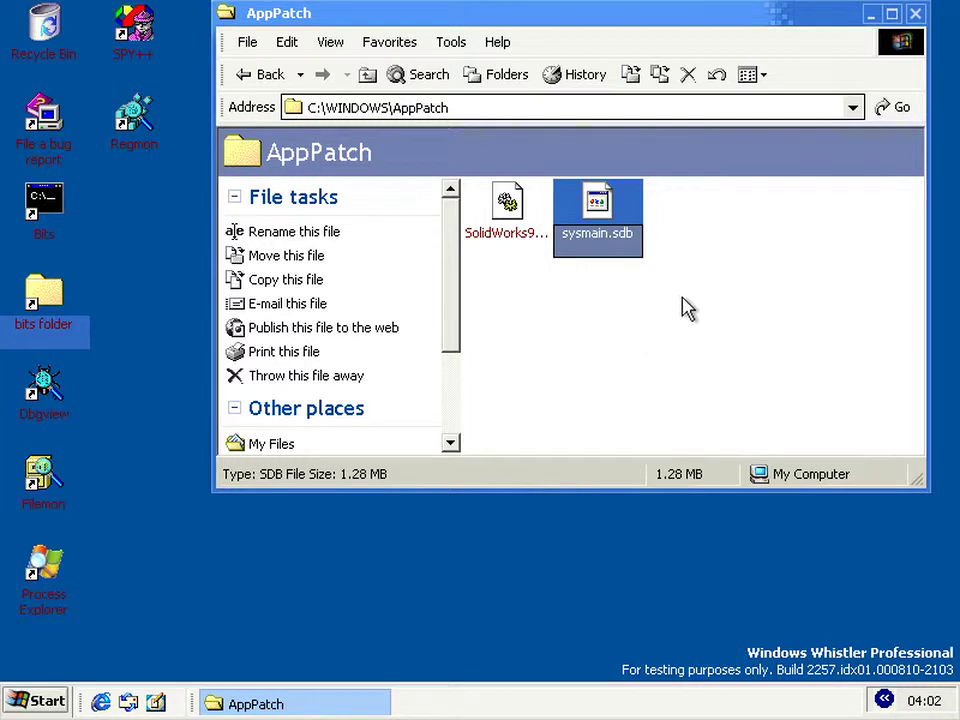
{"action": "left_click", "coordinate": [681, 306]}
{"action": "mouse_move", "coordinate": [620, 235]}
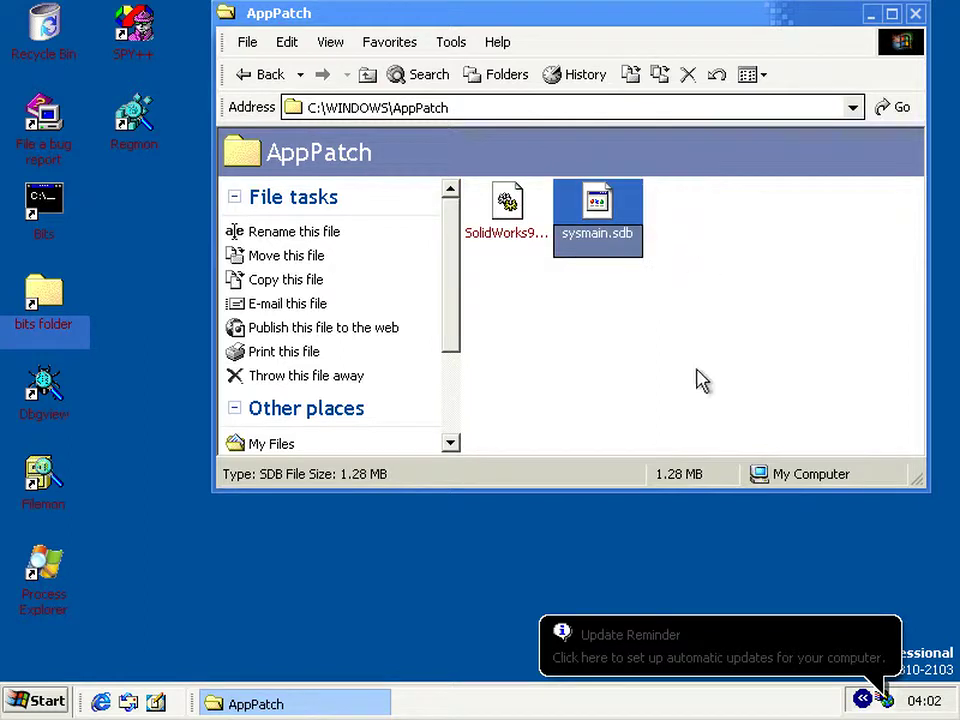
{"action": "left_click", "coordinate": [694, 282]}
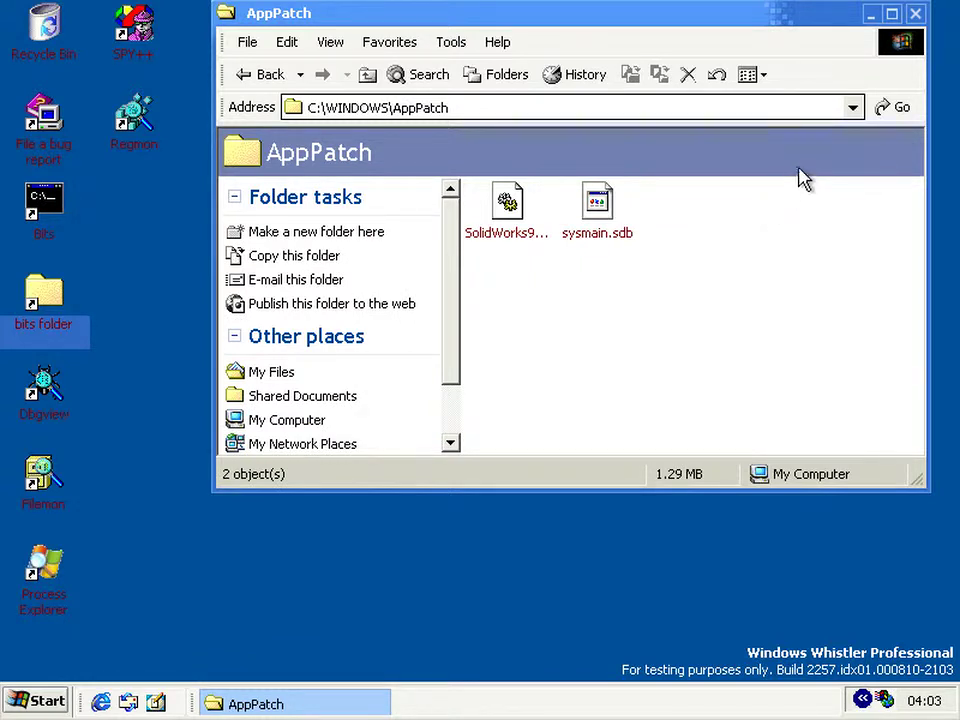
{"action": "left_click", "coordinate": [366, 76]}
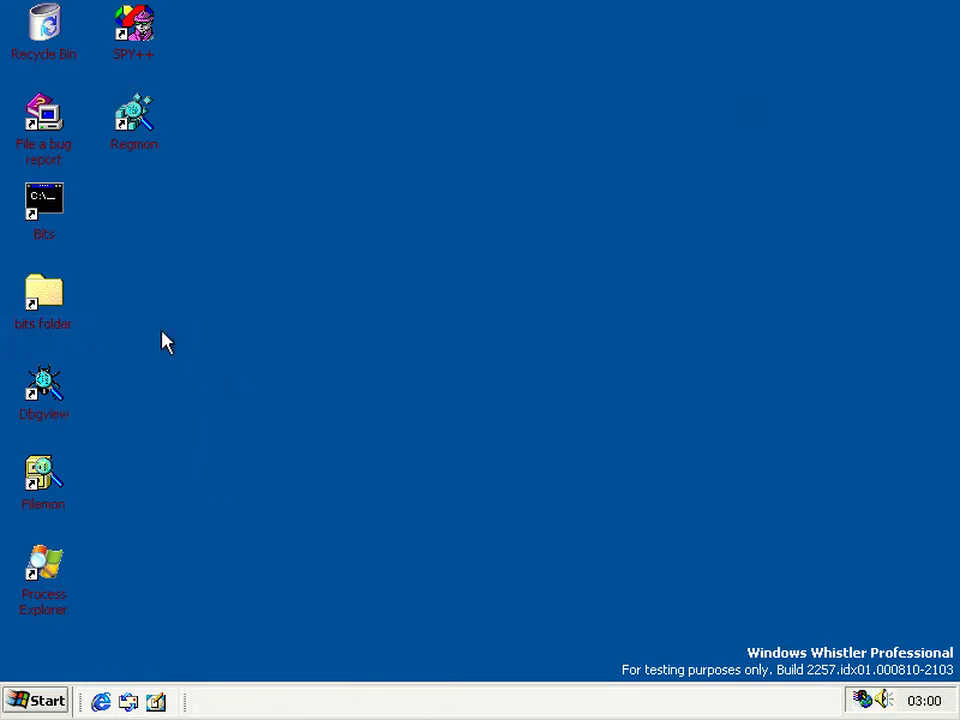
Step: Open the bits folder from the desktop and navigate from it to C:\WINDOWS\system32
{"action": "double_click", "coordinate": [56, 300]}
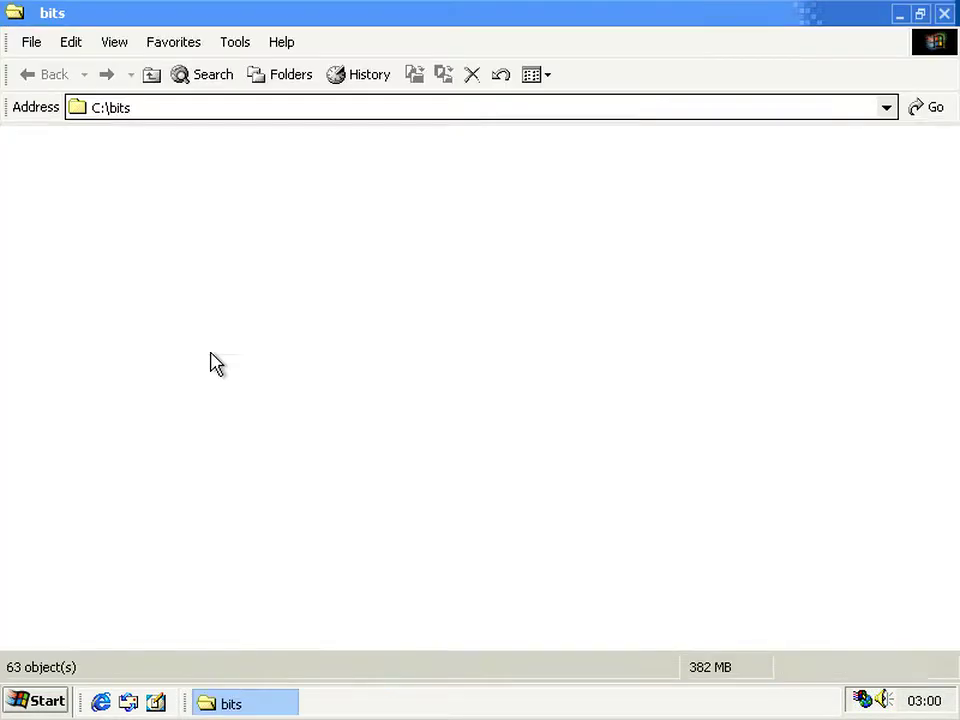
{"action": "left_click", "coordinate": [153, 76]}
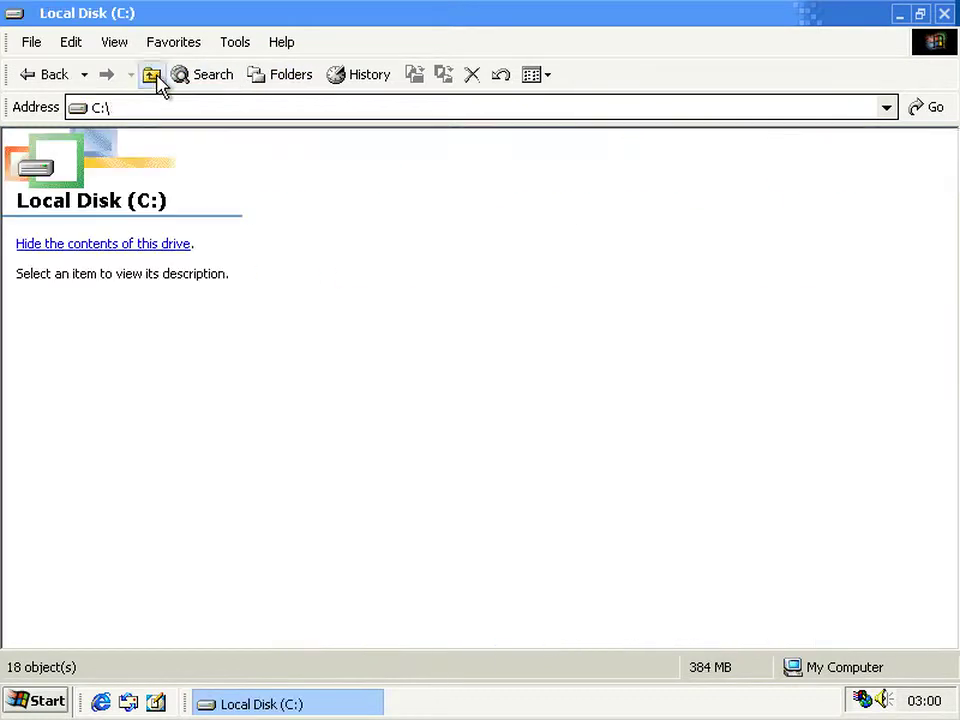
{"action": "double_click", "coordinate": [818, 160]}
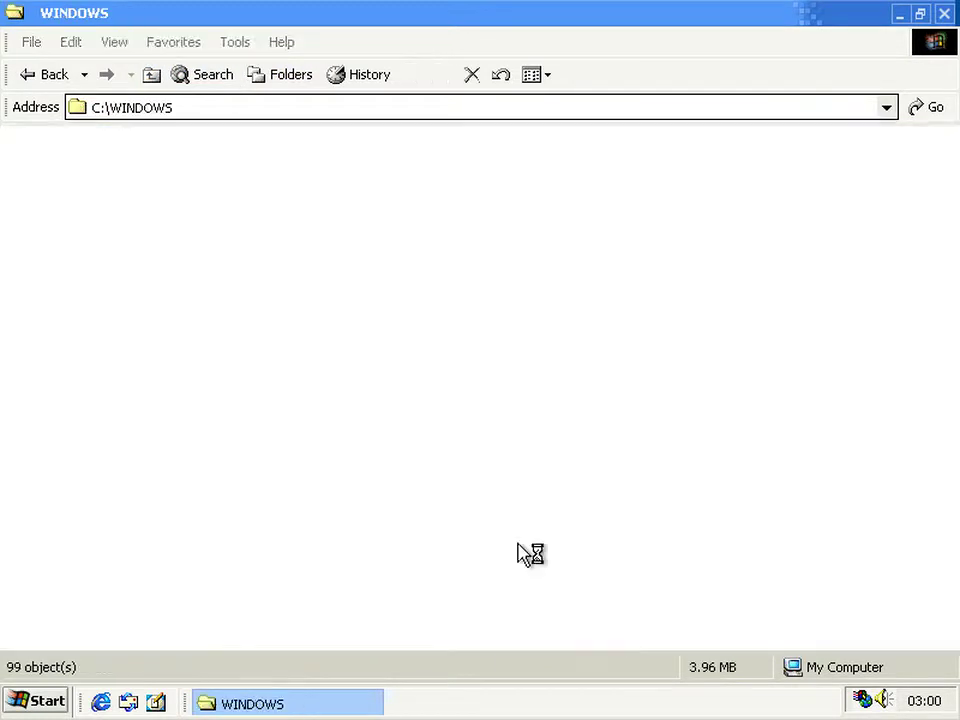
{"action": "double_click", "coordinate": [280, 522]}
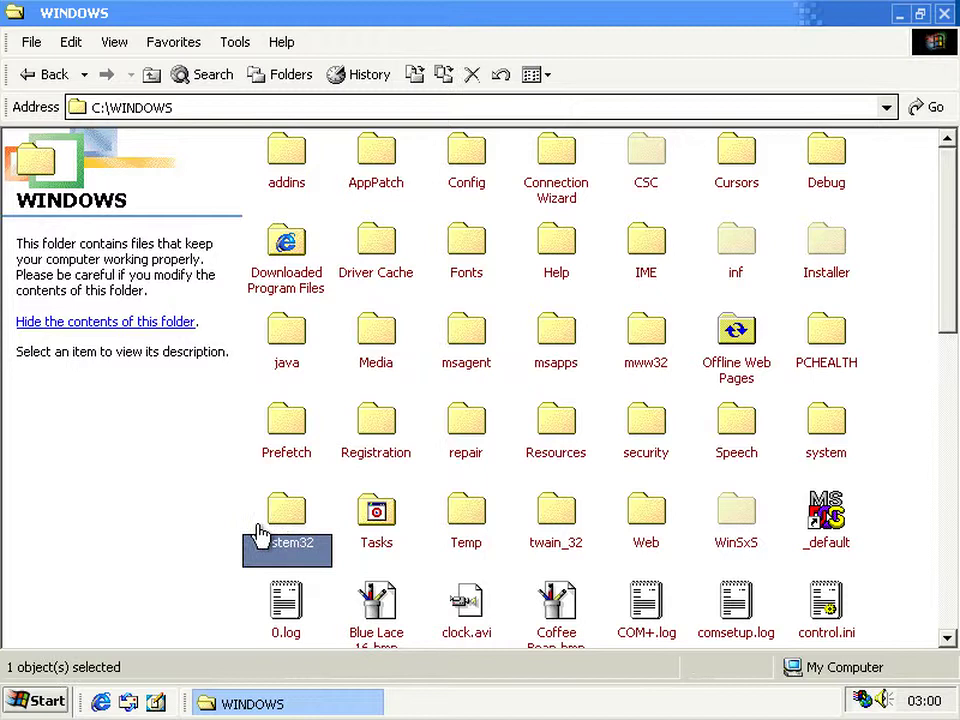
Step: Find imapi.exe in the system32 file list and open its properties
{"action": "type", "text": "ima"}
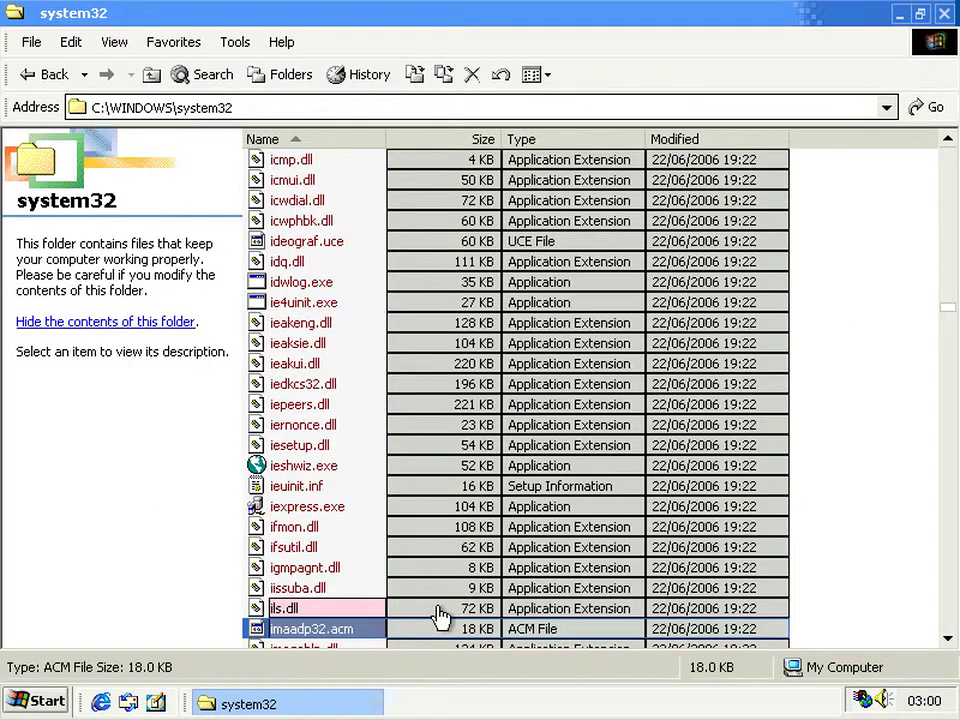
{"action": "scroll", "coordinate": [439, 514], "scroll_direction": "down", "scroll_amount": 6}
{"action": "type", "text": "inet"}
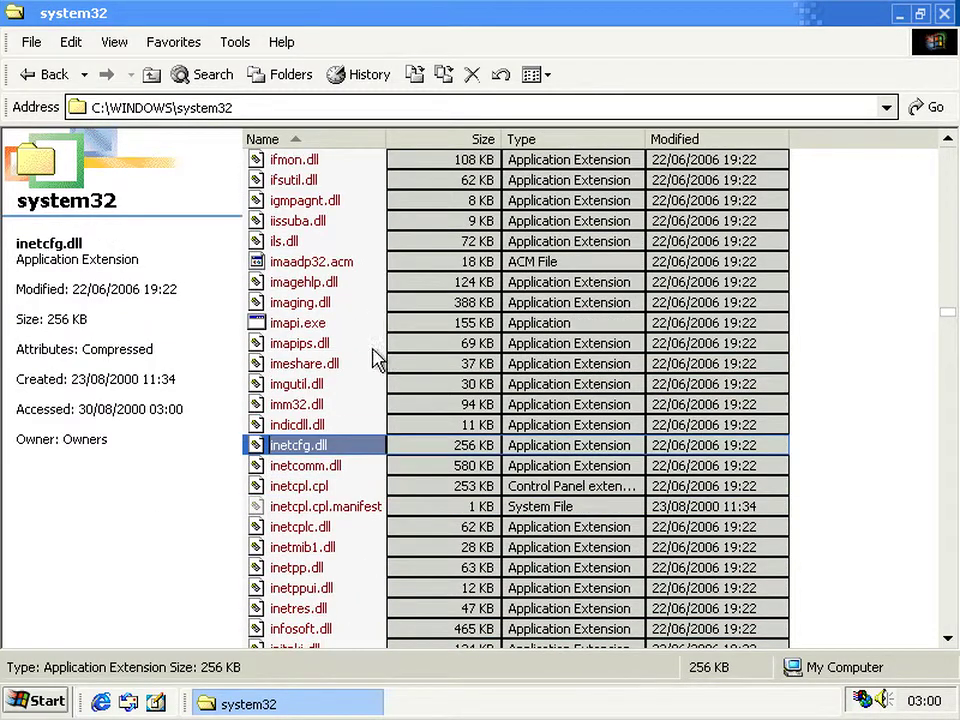
{"action": "right_click", "coordinate": [322, 332]}
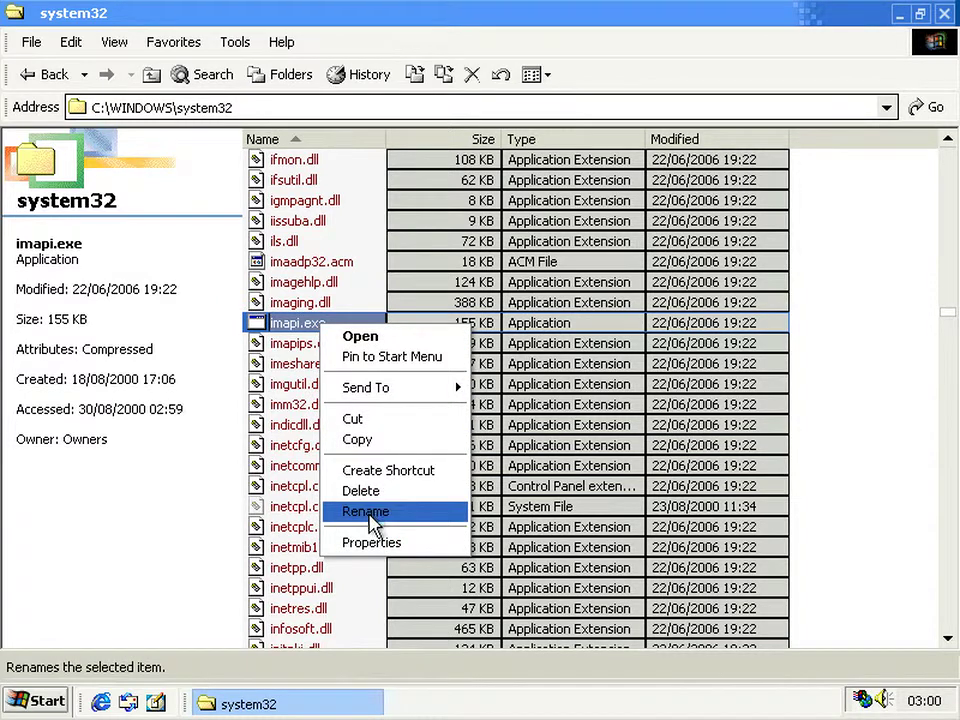
{"action": "left_click", "coordinate": [372, 545]}
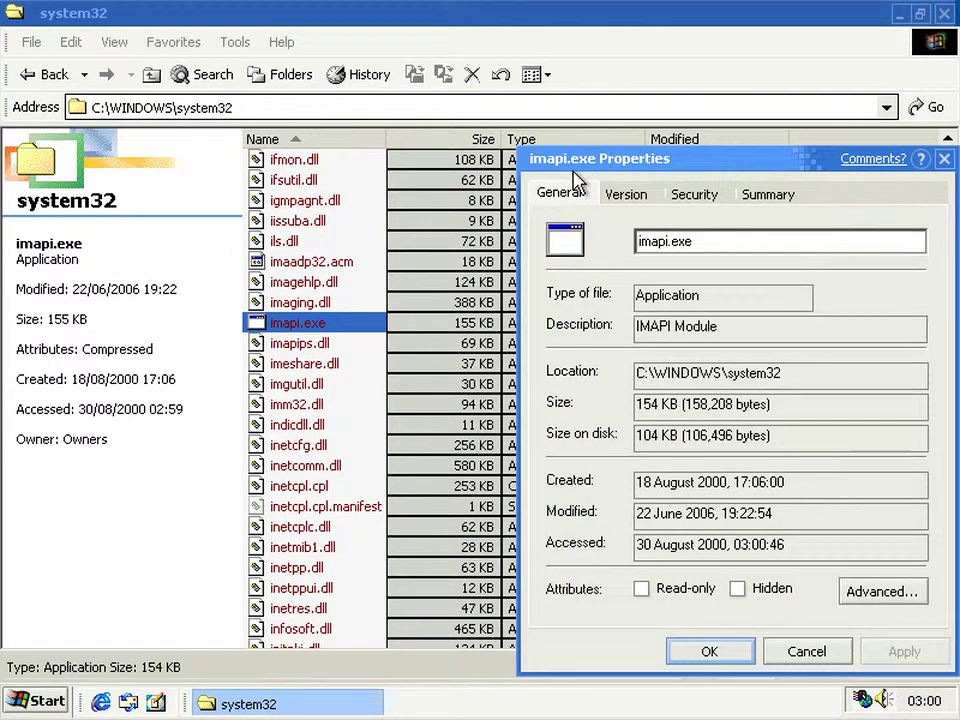
Step: Examine the version information of imapi.exe, including its file version, internal name, language and original filename, and close the properties
{"action": "left_click", "coordinate": [626, 194]}
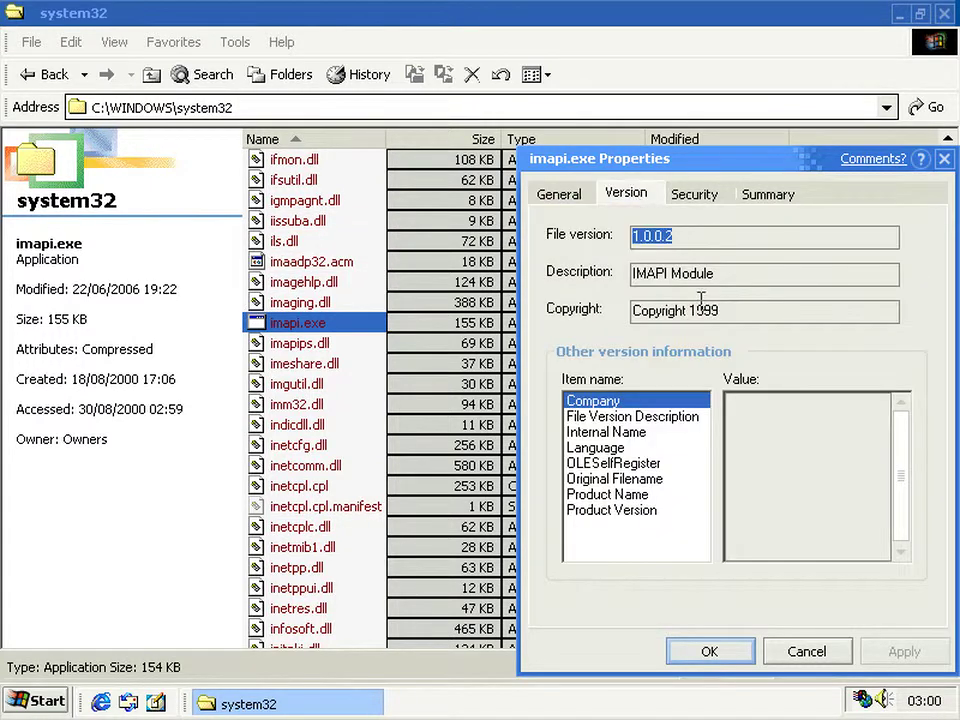
{"action": "left_click", "coordinate": [691, 243]}
{"action": "left_click_drag", "start_coordinate": [692, 236], "coordinate": [630, 234]}
{"action": "left_click", "coordinate": [683, 236]}
{"action": "left_click", "coordinate": [630, 431]}
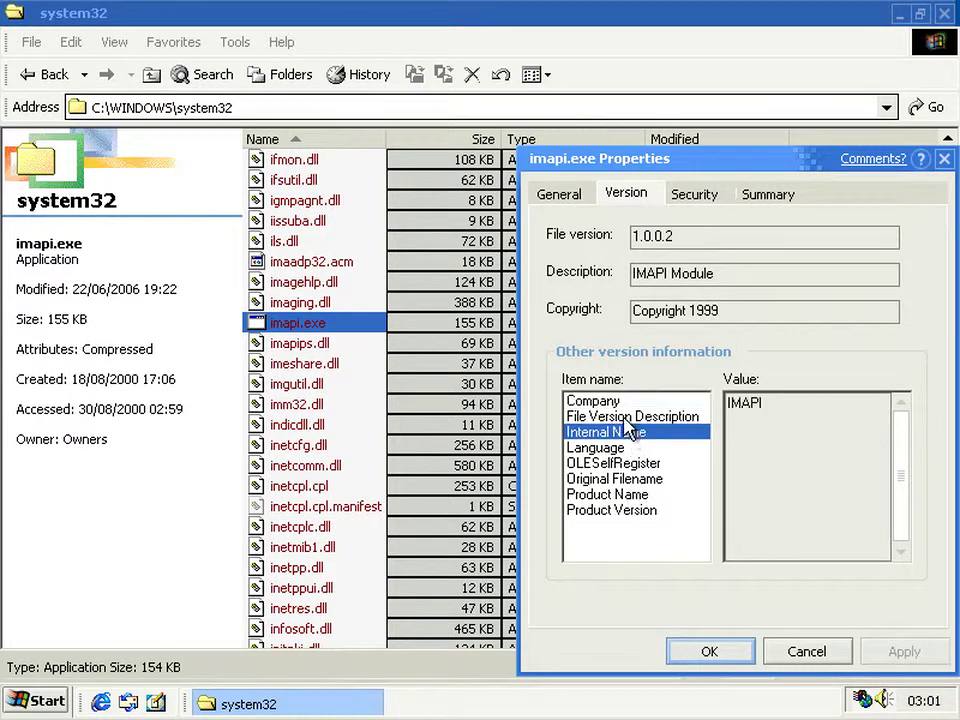
{"action": "left_click", "coordinate": [625, 419]}
{"action": "left_click", "coordinate": [618, 451]}
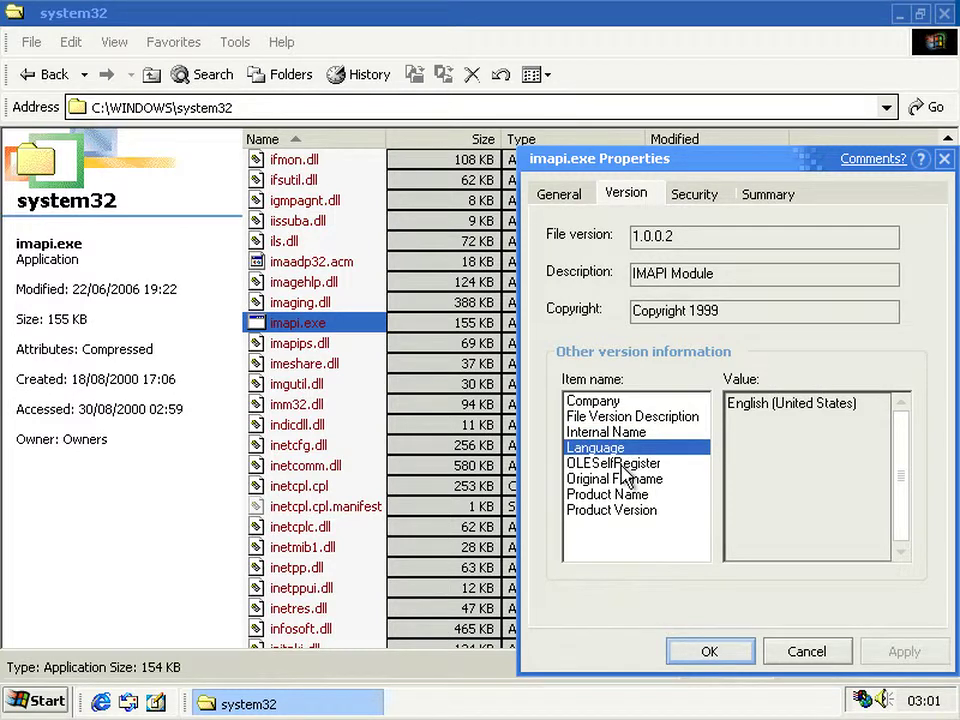
{"action": "left_click", "coordinate": [623, 465]}
{"action": "left_click", "coordinate": [630, 480]}
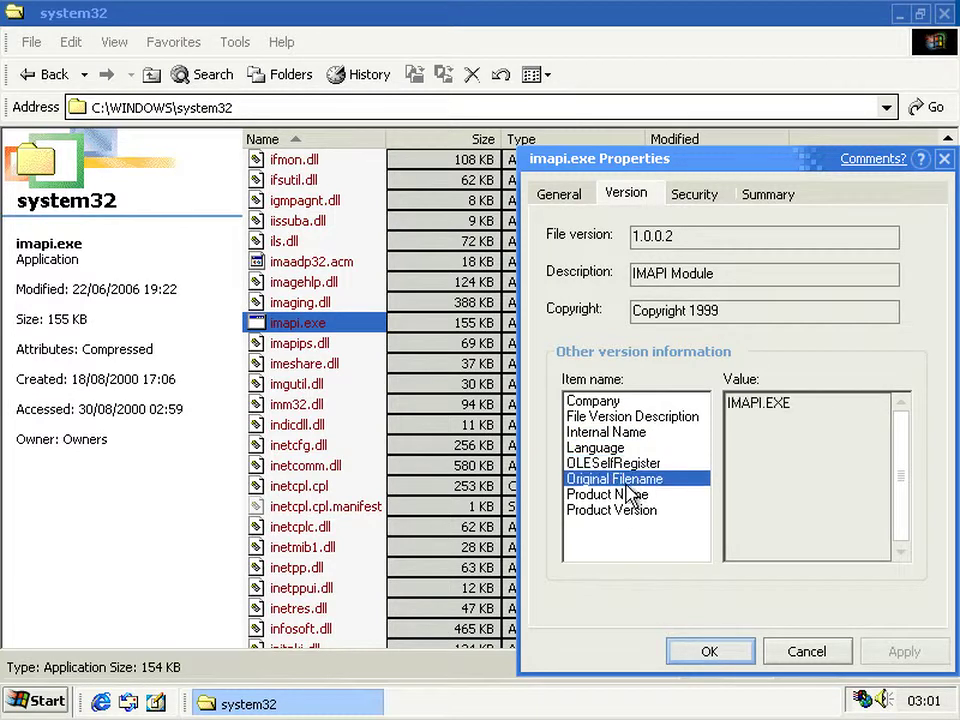
{"action": "left_click", "coordinate": [801, 649]}
Step: Go to the drivers subfolder of system32 and open the properties of imapi.sys
{"action": "type", "text": "sp"}
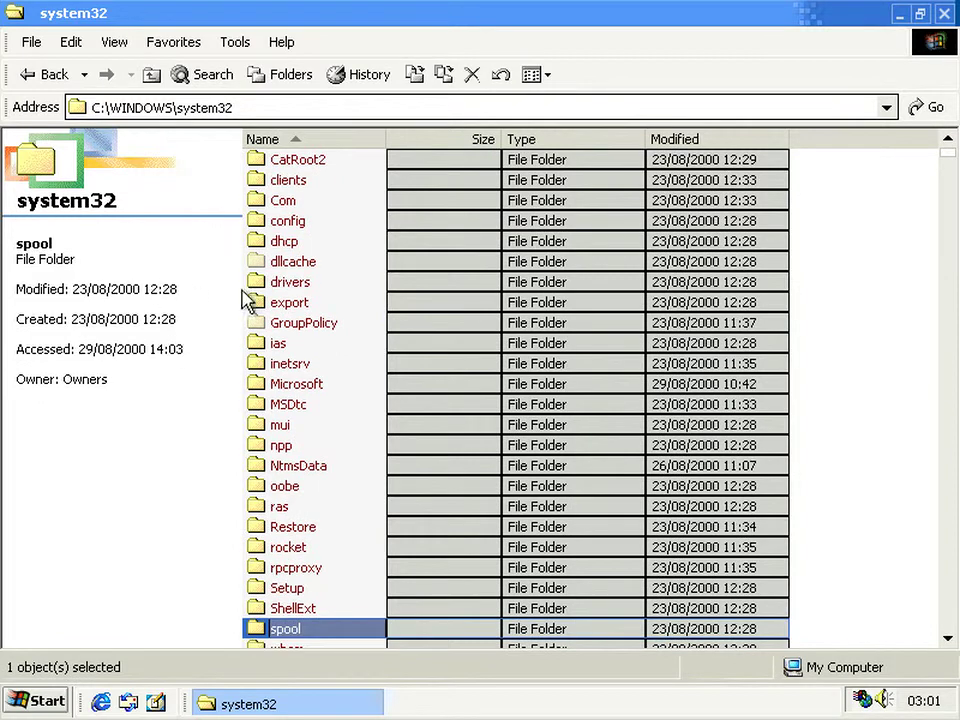
{"action": "double_click", "coordinate": [305, 284]}
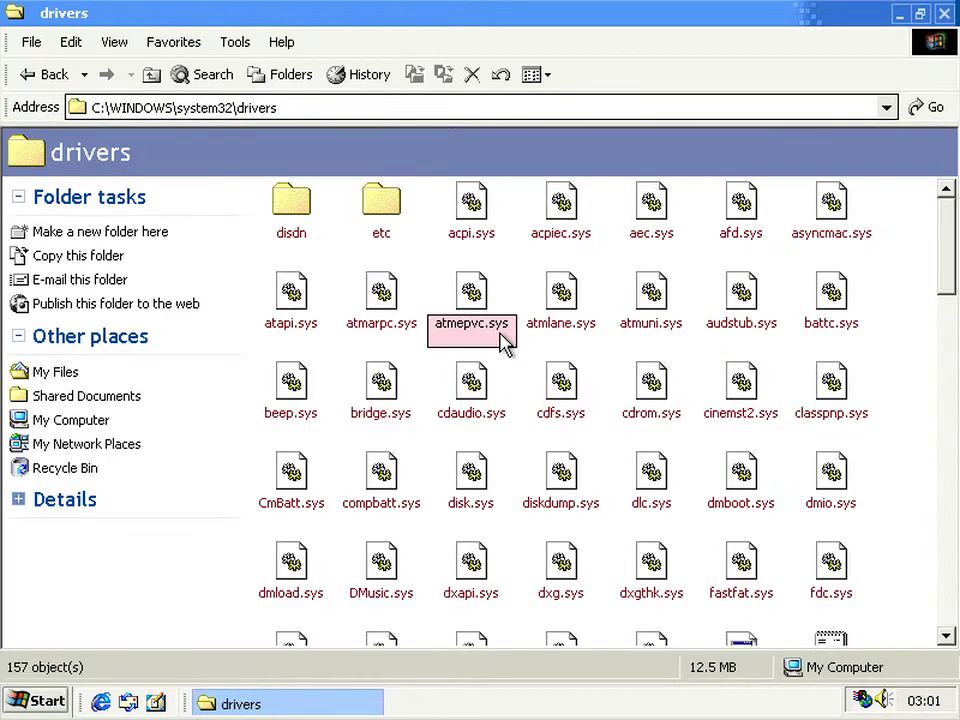
{"action": "type", "text": "imapi"}
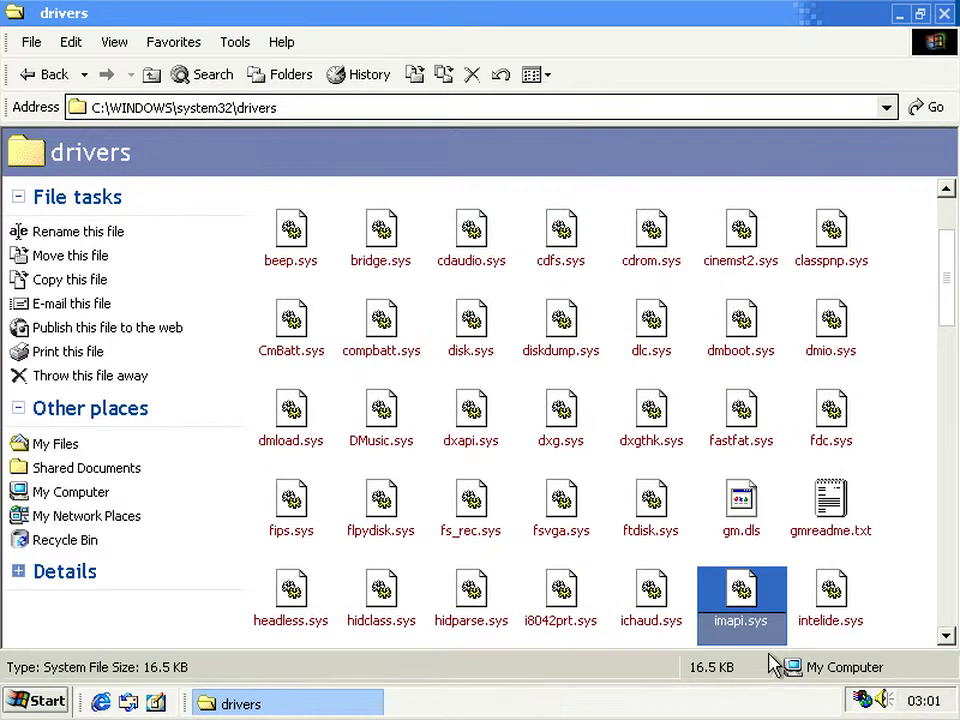
{"action": "right_click", "coordinate": [762, 598]}
{"action": "left_click", "coordinate": [790, 584]}
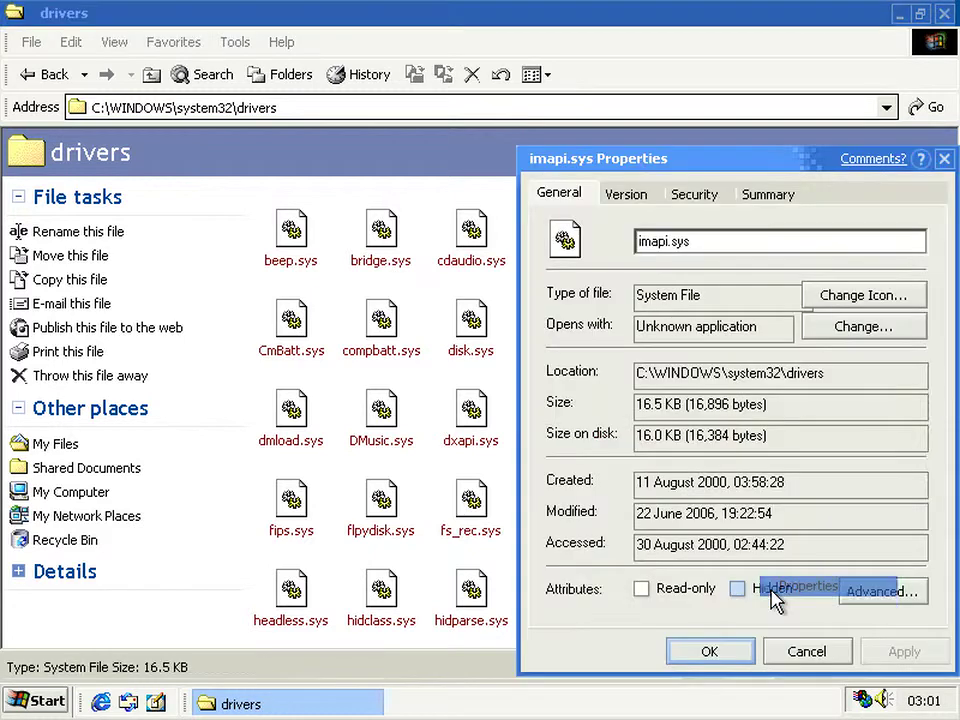
Step: Examine the company entry in the version information of imapi.sys and dismiss its properties
{"action": "left_click", "coordinate": [626, 194]}
{"action": "left_click_drag", "start_coordinate": [784, 405], "coordinate": [710, 415]}
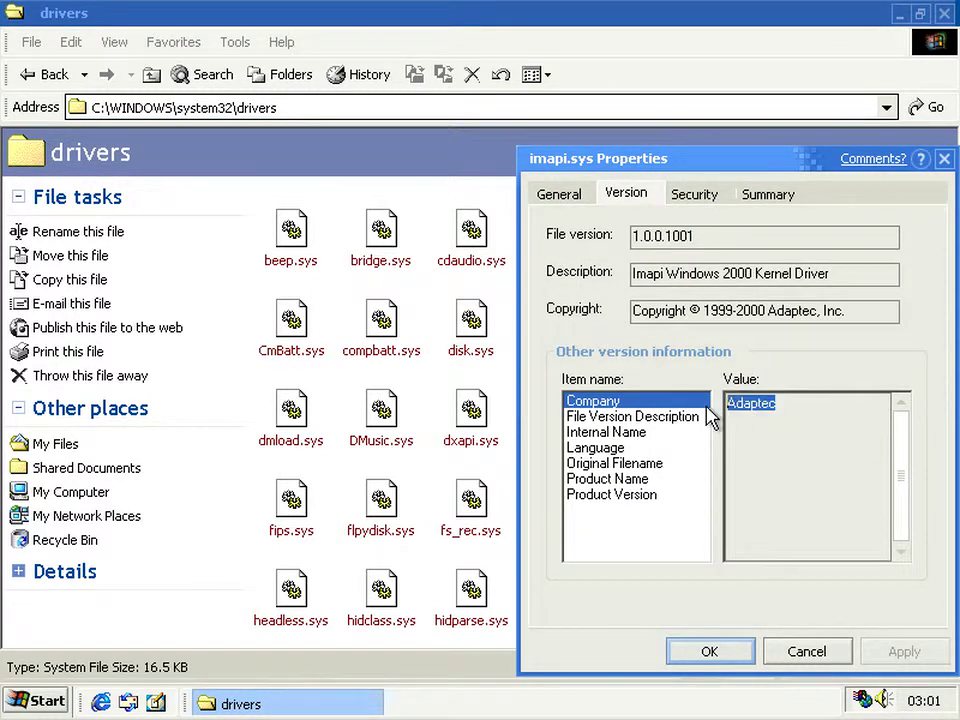
{"action": "left_click", "coordinate": [776, 420]}
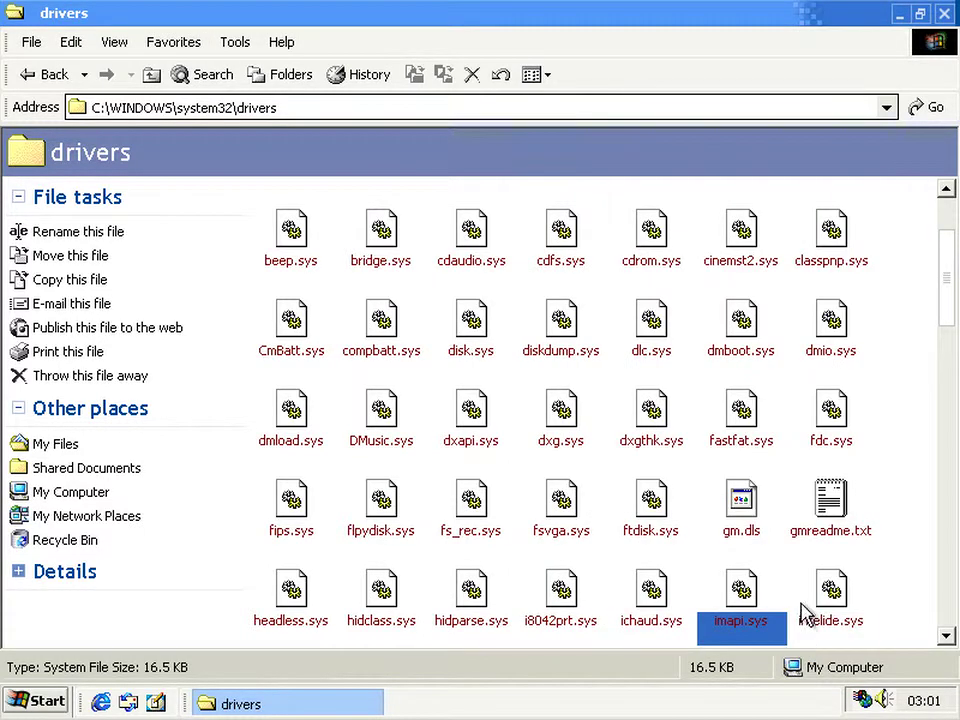
{"action": "left_click", "coordinate": [788, 574]}
{"action": "scroll", "coordinate": [788, 574], "scroll_direction": "up", "scroll_amount": 3}
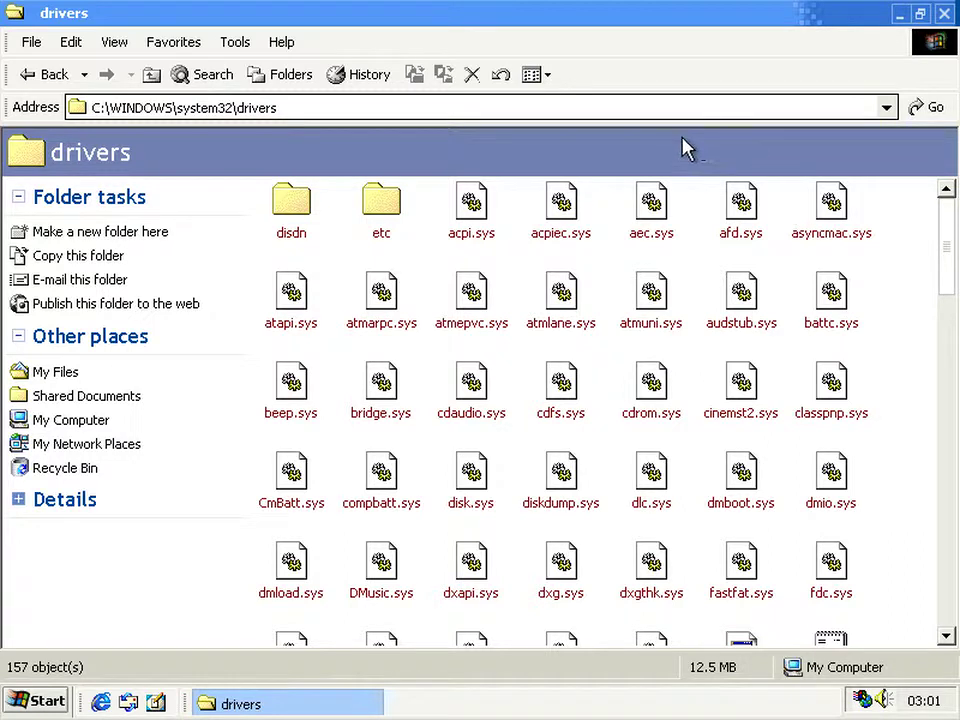
Step: Close the drivers window, open the bits folder from the desktop and go up to My Computer
{"action": "left_click", "coordinate": [944, 14]}
{"action": "left_click", "coordinate": [314, 352]}
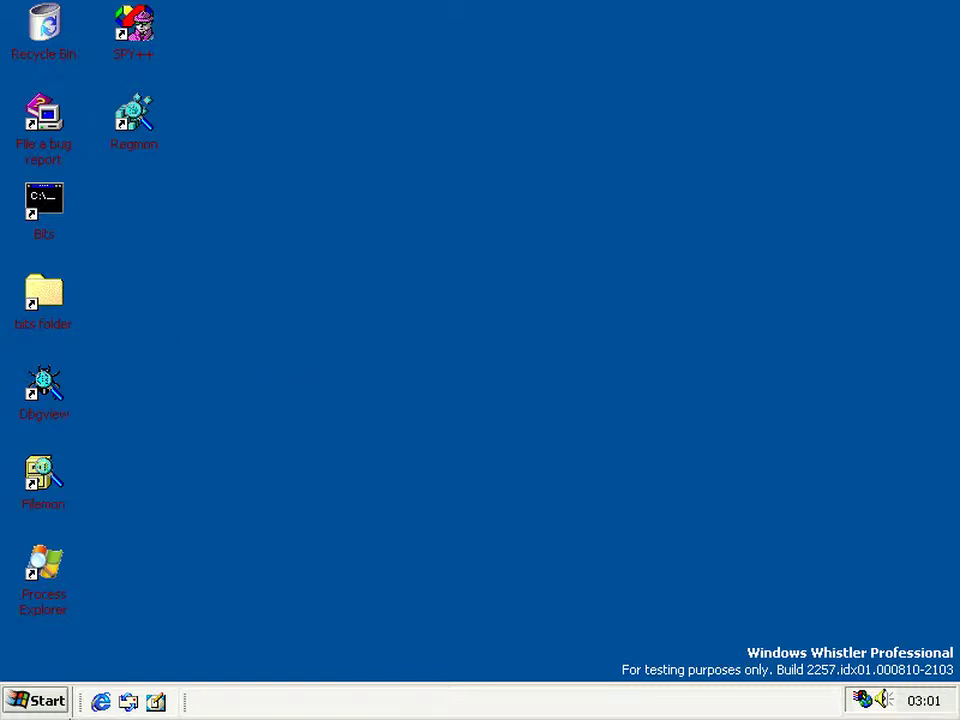
{"action": "left_click", "coordinate": [51, 311]}
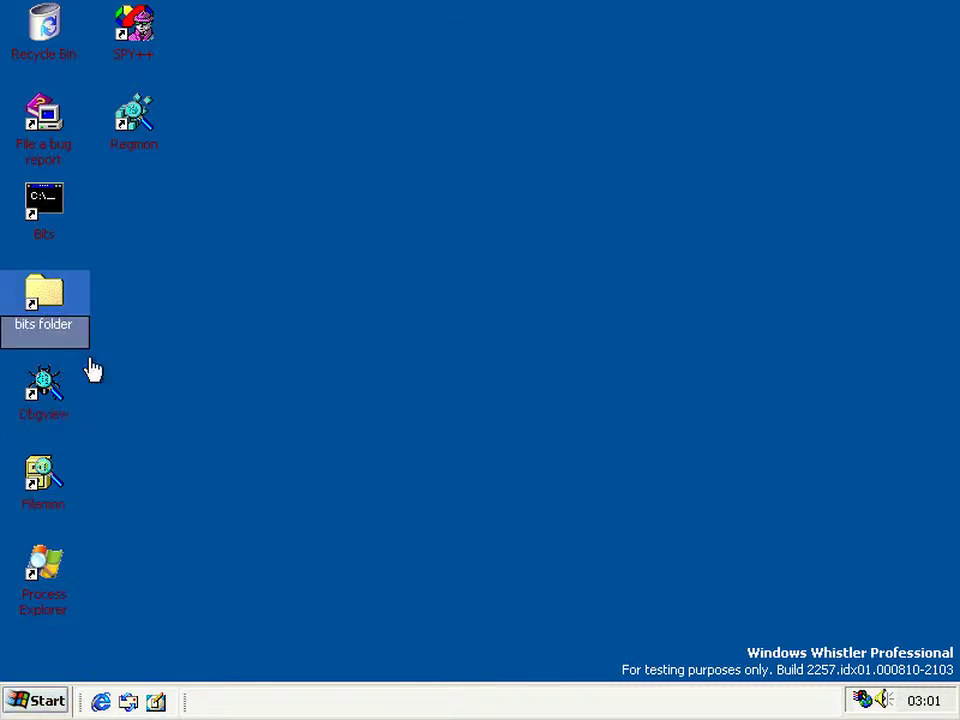
{"action": "key", "text": "Return"}
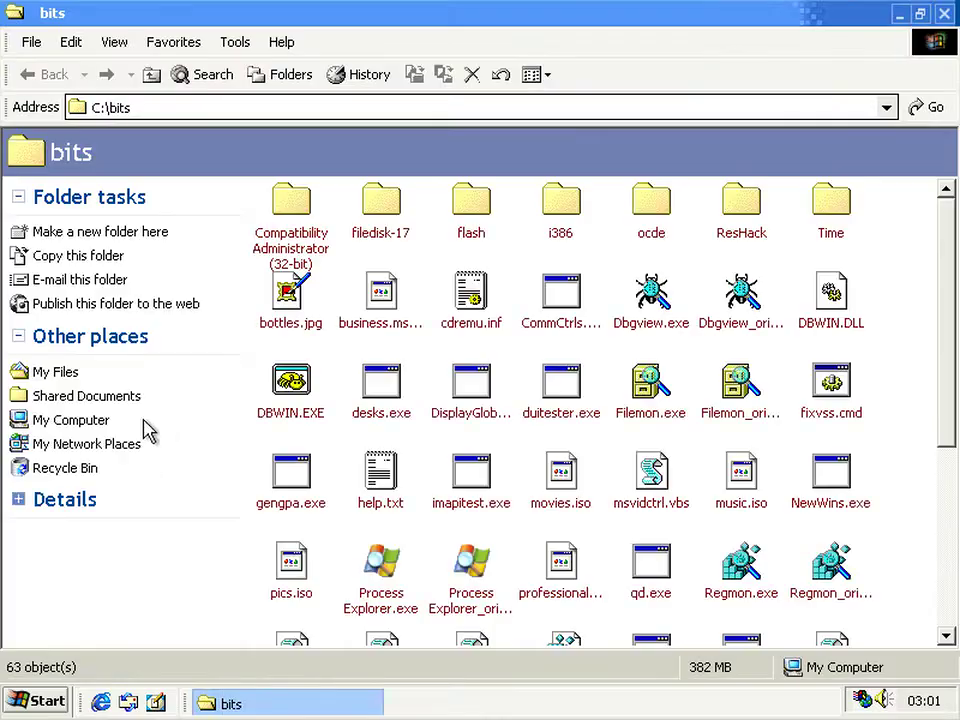
{"action": "left_click", "coordinate": [153, 80]}
{"action": "left_click", "coordinate": [158, 82]}
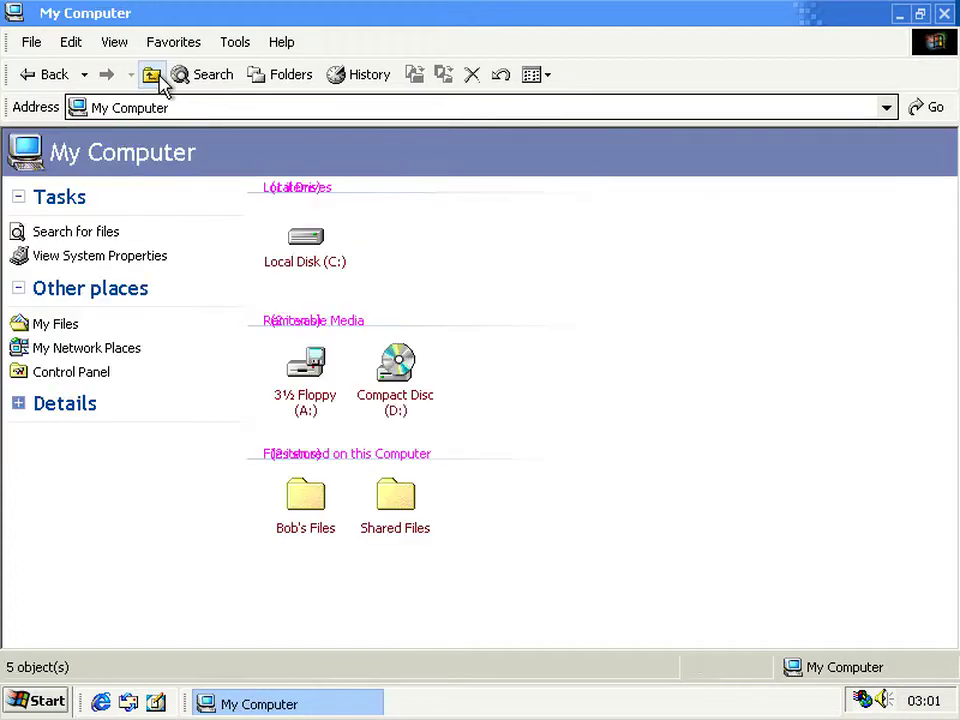
Step: Examine the CD recording settings in the properties of Compact Disc (D:) and accept the dialog
{"action": "left_click", "coordinate": [399, 400]}
{"action": "right_click", "coordinate": [397, 392]}
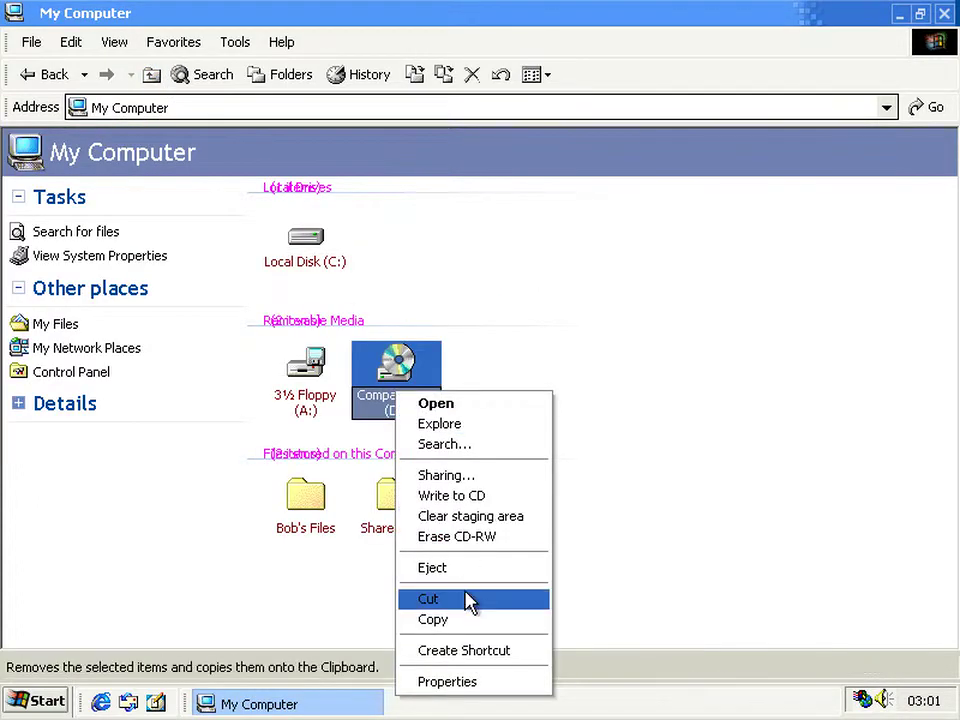
{"action": "left_click", "coordinate": [474, 681]}
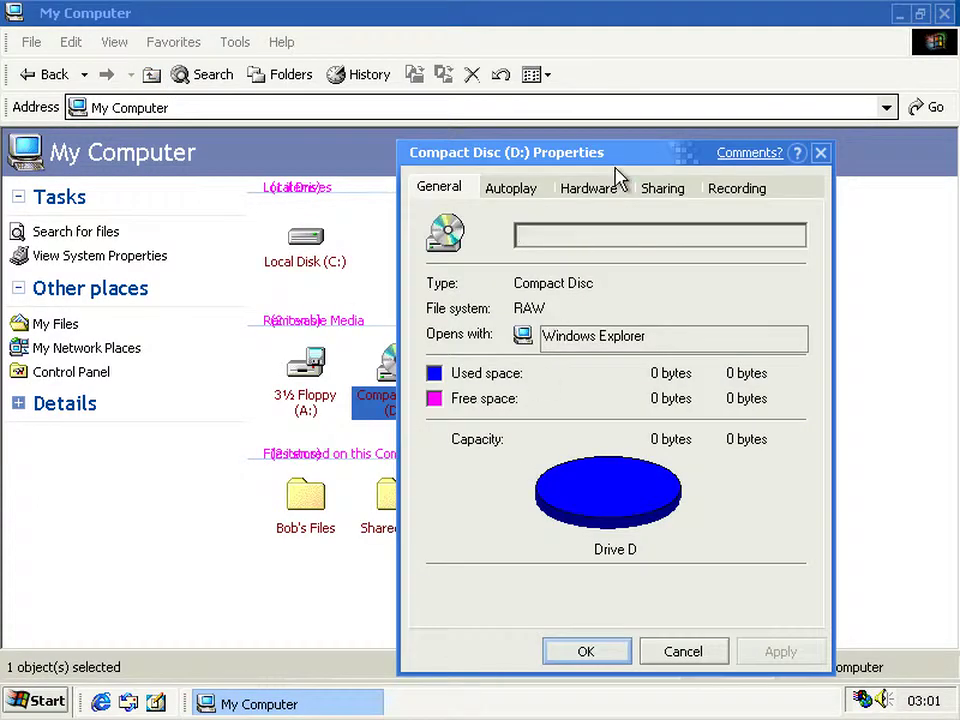
{"action": "left_click", "coordinate": [742, 190]}
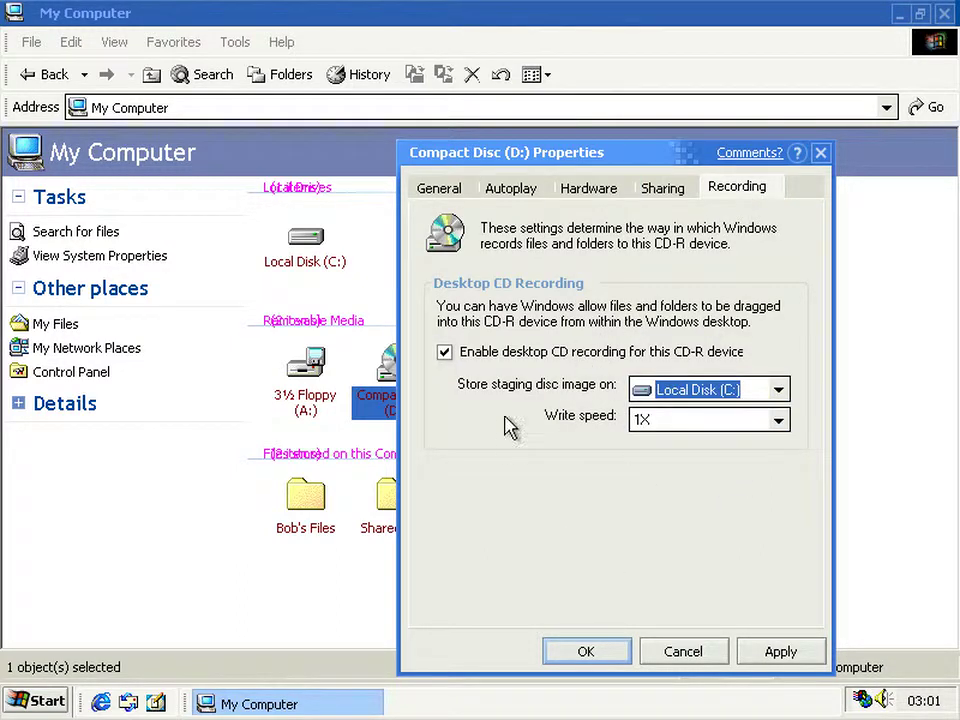
{"action": "left_click", "coordinate": [586, 655]}
Step: Launch the Registry Editor by running regedit
{"action": "left_click", "coordinate": [22, 699]}
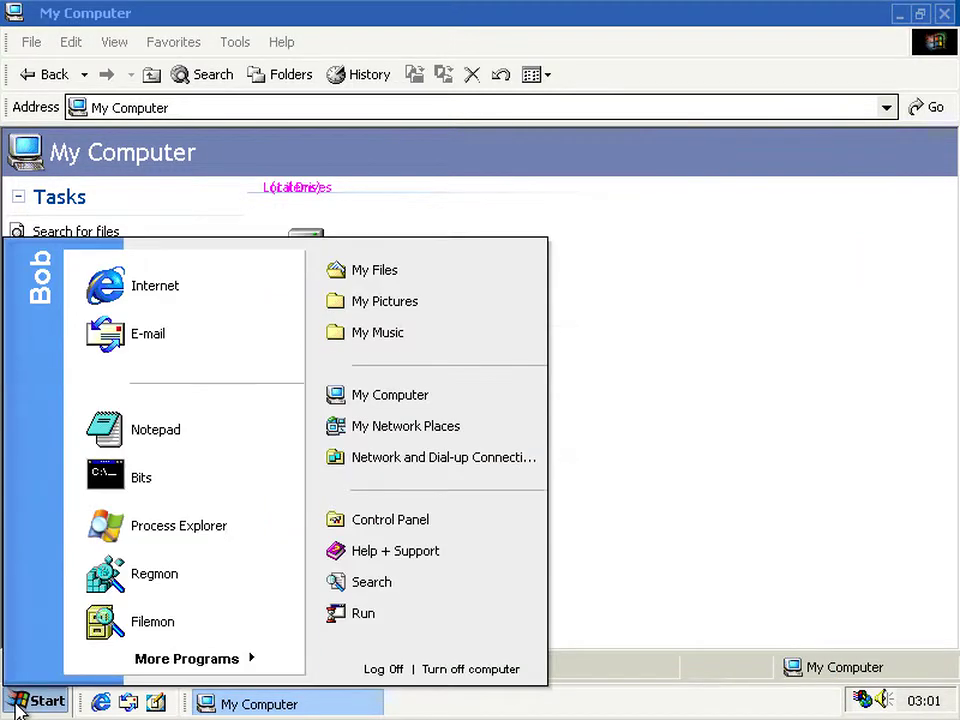
{"action": "left_click", "coordinate": [361, 618]}
{"action": "type", "text": "reged"}
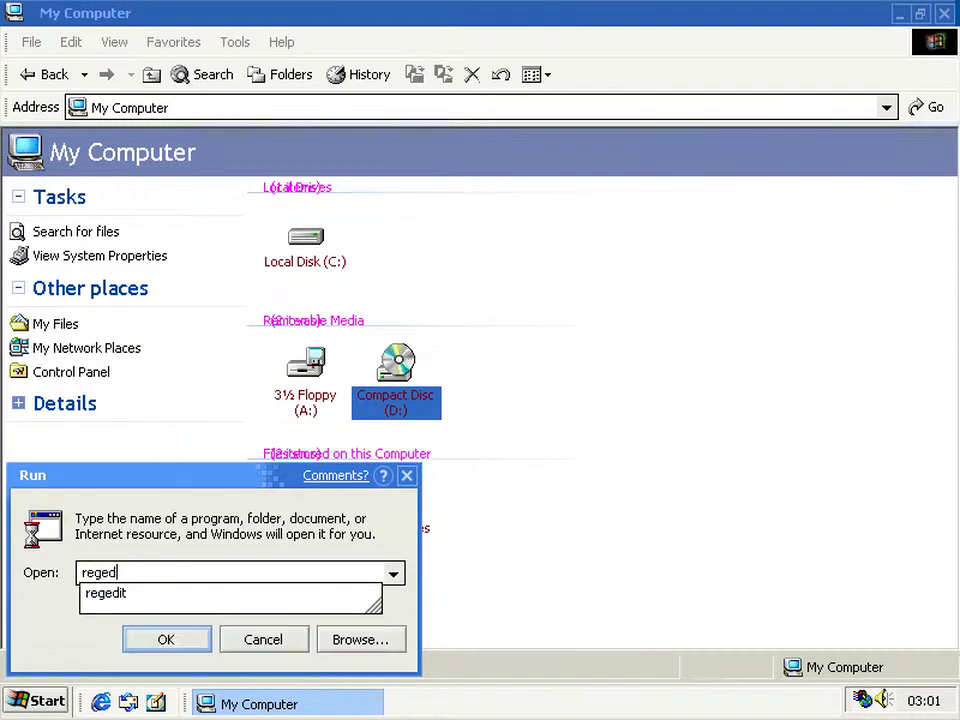
{"action": "type", "text": "it"}
{"action": "key", "text": "Return"}
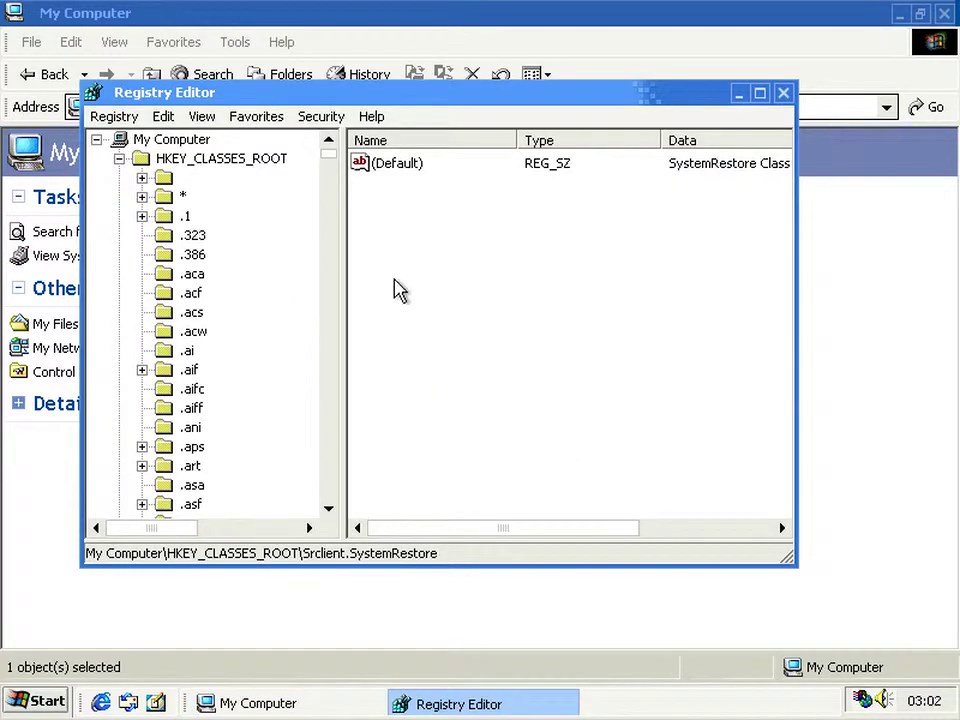
Step: Collapse HKEY_CLASSES_ROOT and expand the registry tree to HKEY_LOCAL_MACHINE\SOFTWARE\Microsoft\IMAPI\Recorders
{"action": "left_click", "coordinate": [119, 158]}
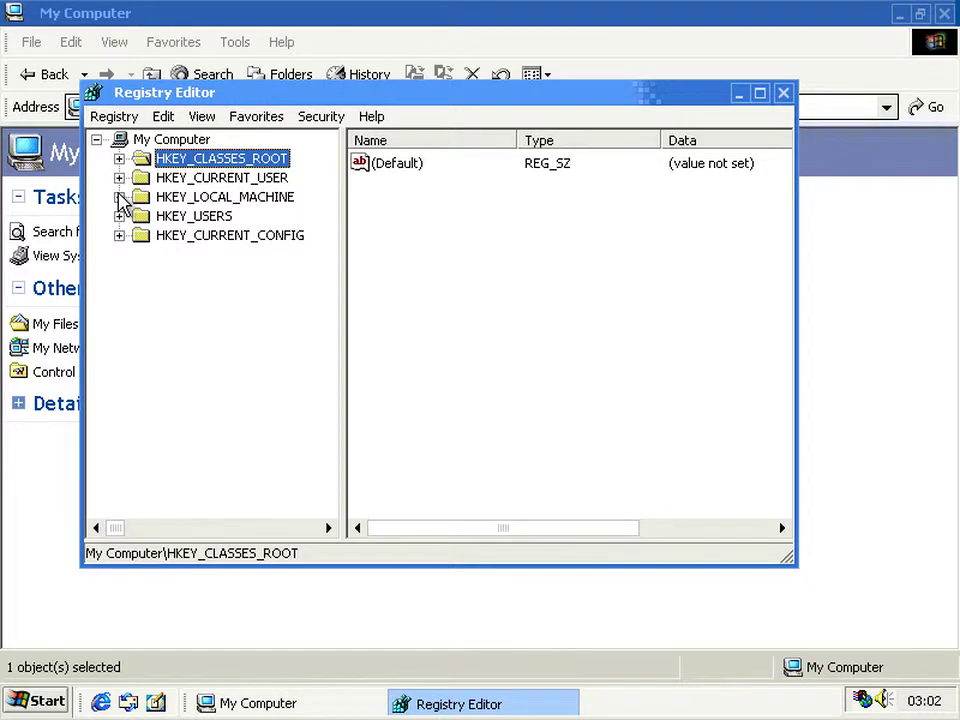
{"action": "left_click", "coordinate": [119, 197]}
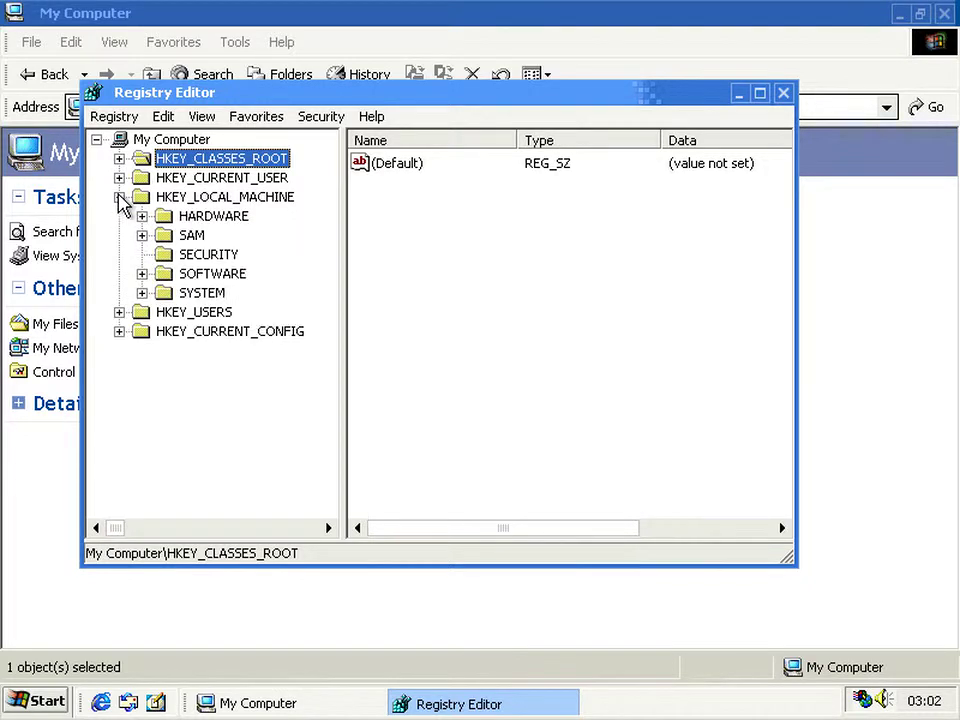
{"action": "left_click", "coordinate": [142, 274]}
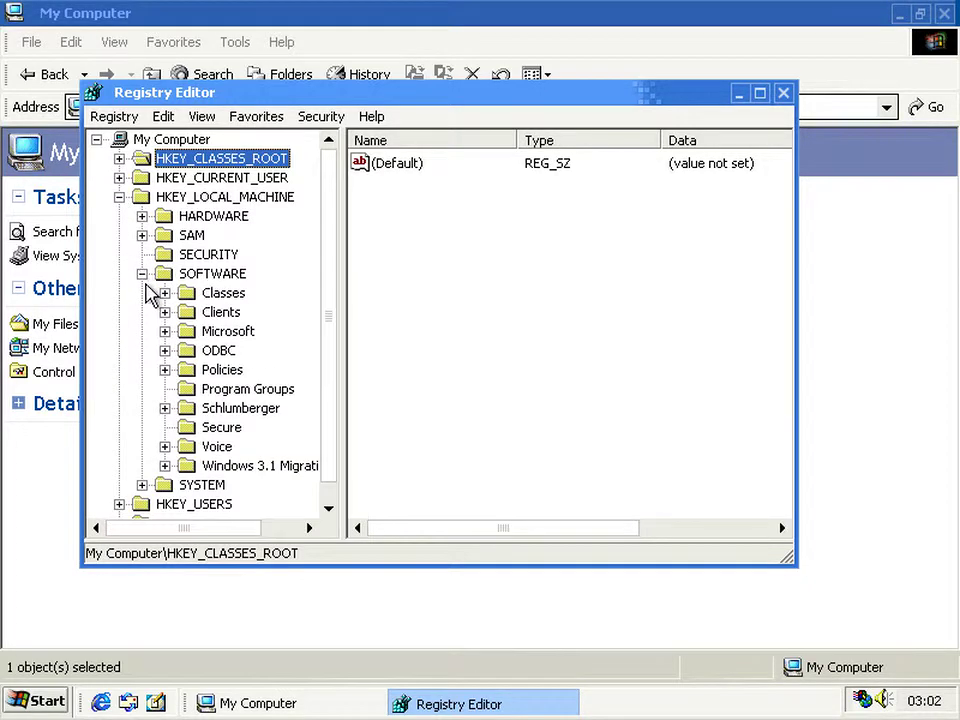
{"action": "left_click", "coordinate": [166, 332]}
{"action": "scroll", "coordinate": [172, 340], "scroll_direction": "down", "scroll_amount": 5}
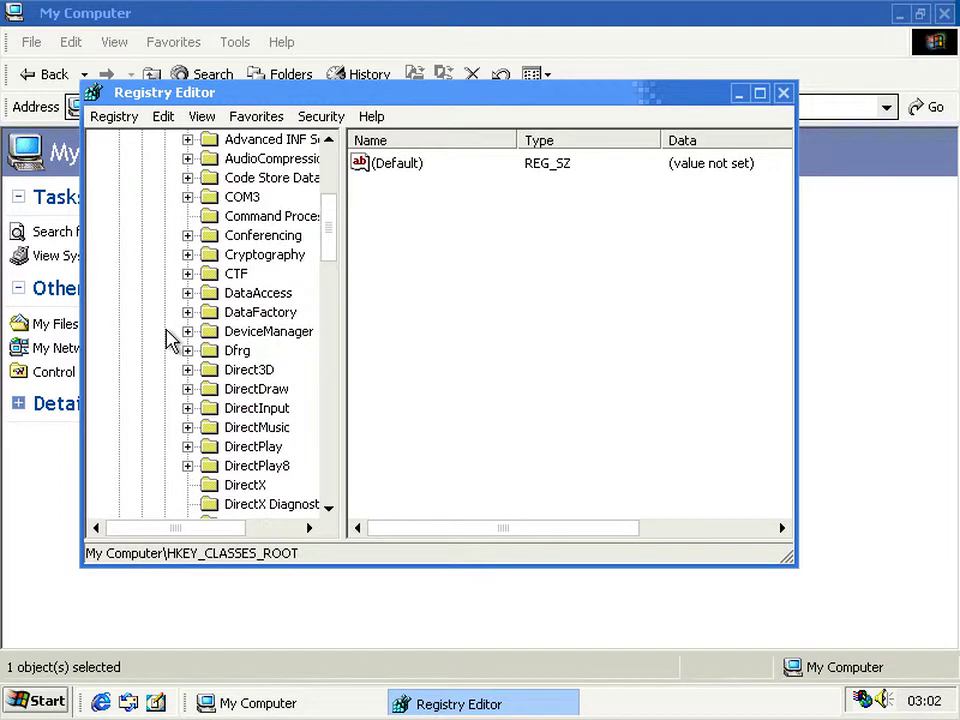
{"action": "scroll", "coordinate": [186, 352], "scroll_direction": "down", "scroll_amount": 2}
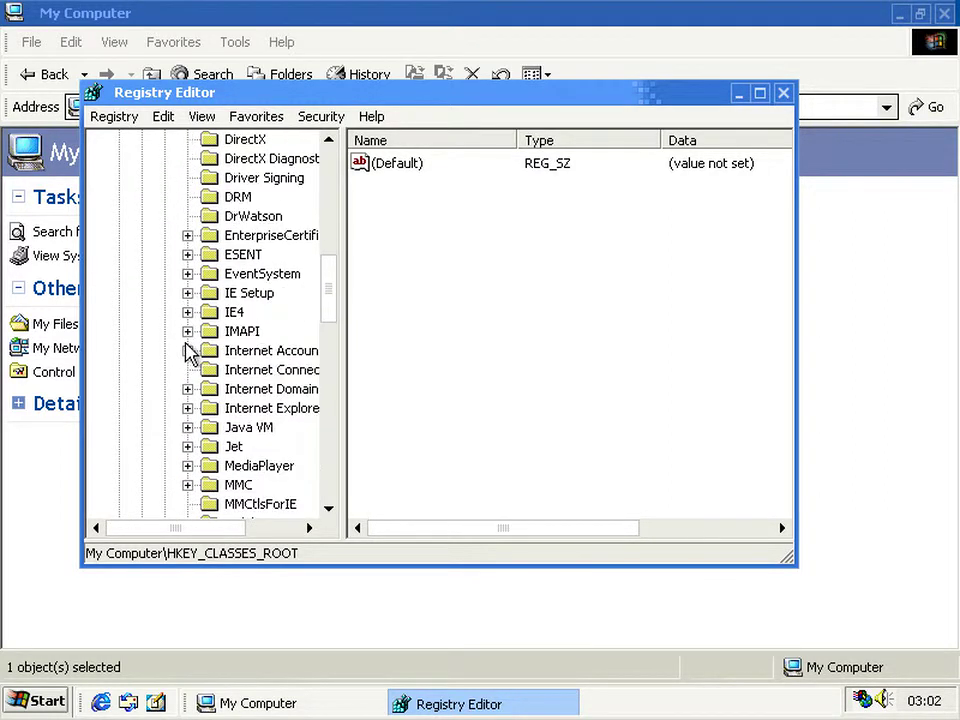
{"action": "left_click", "coordinate": [187, 331]}
{"action": "left_click", "coordinate": [268, 352]}
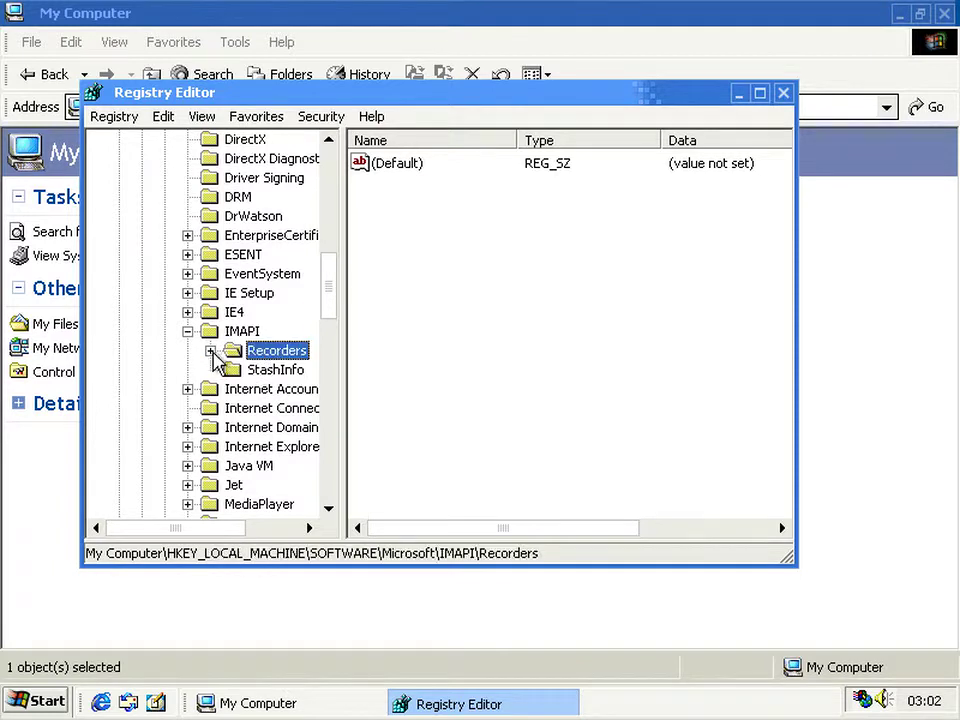
{"action": "left_click", "coordinate": [211, 352]}
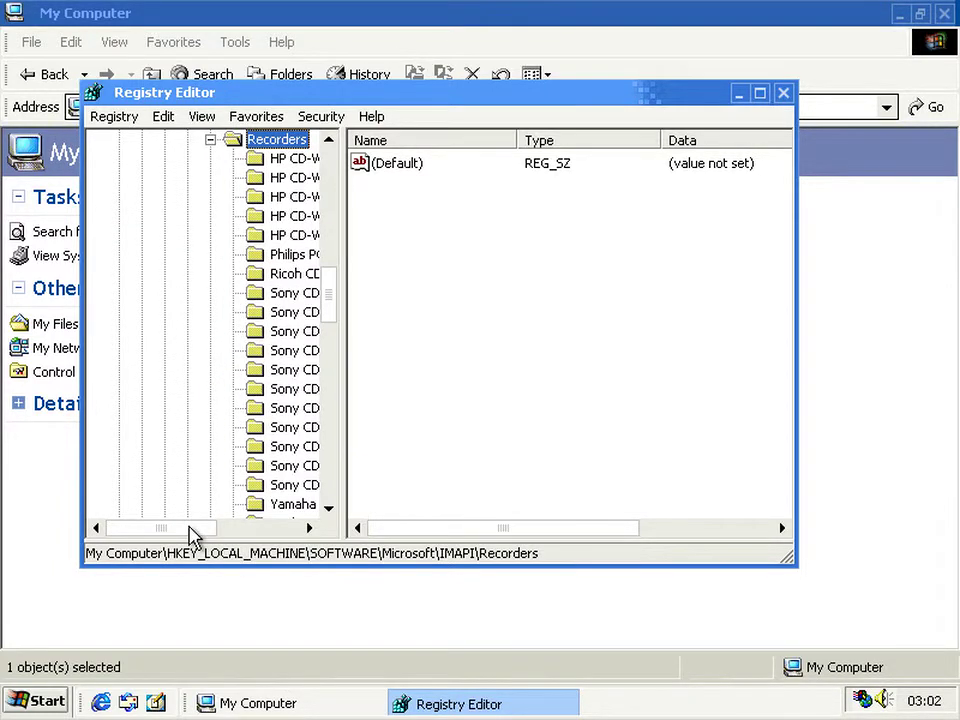
Step: Examine the values of each recorder key under Recorders, from HP CD-Writer+ 7500 down past the ZTekWare OCDE SCSI CdRom Device
{"action": "left_click_drag", "start_coordinate": [193, 537], "coordinate": [251, 542]}
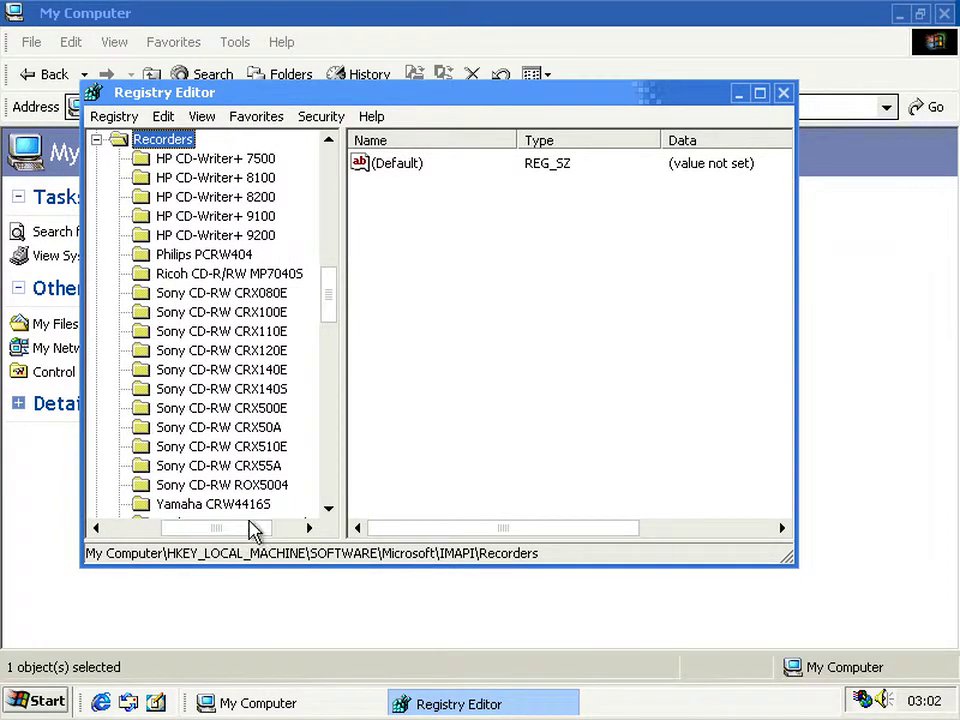
{"action": "mouse_move", "coordinate": [330, 311]}
{"action": "left_mouse_down"}
{"action": "mouse_move", "coordinate": [330, 321]}
{"action": "mouse_move", "coordinate": [328, 306]}
{"action": "left_mouse_up"}
{"action": "left_click", "coordinate": [207, 179]}
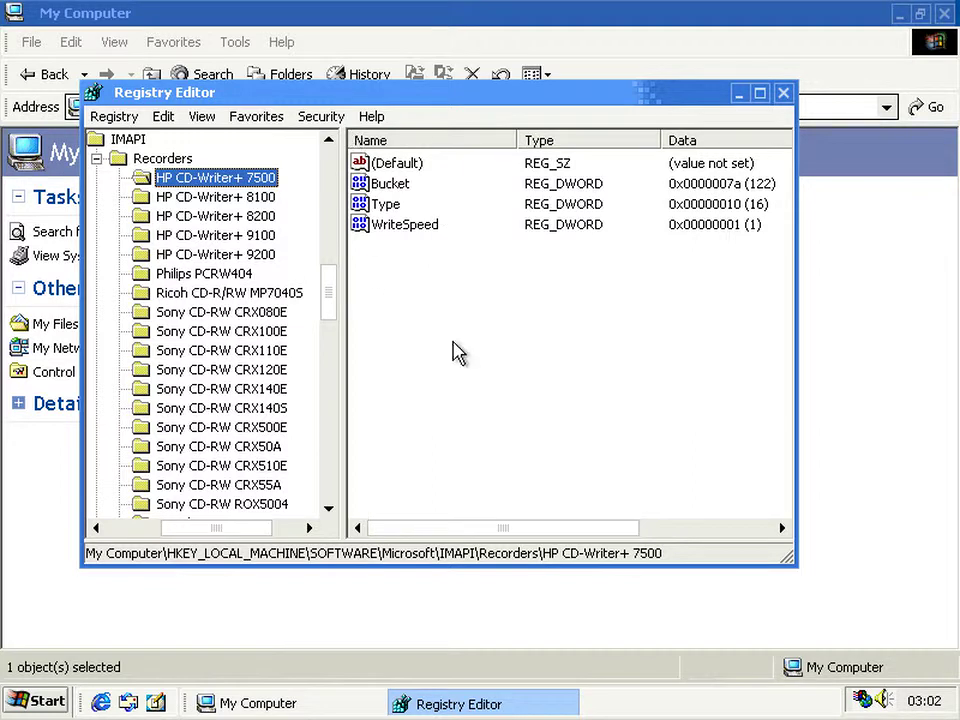
{"action": "left_click", "coordinate": [250, 200]}
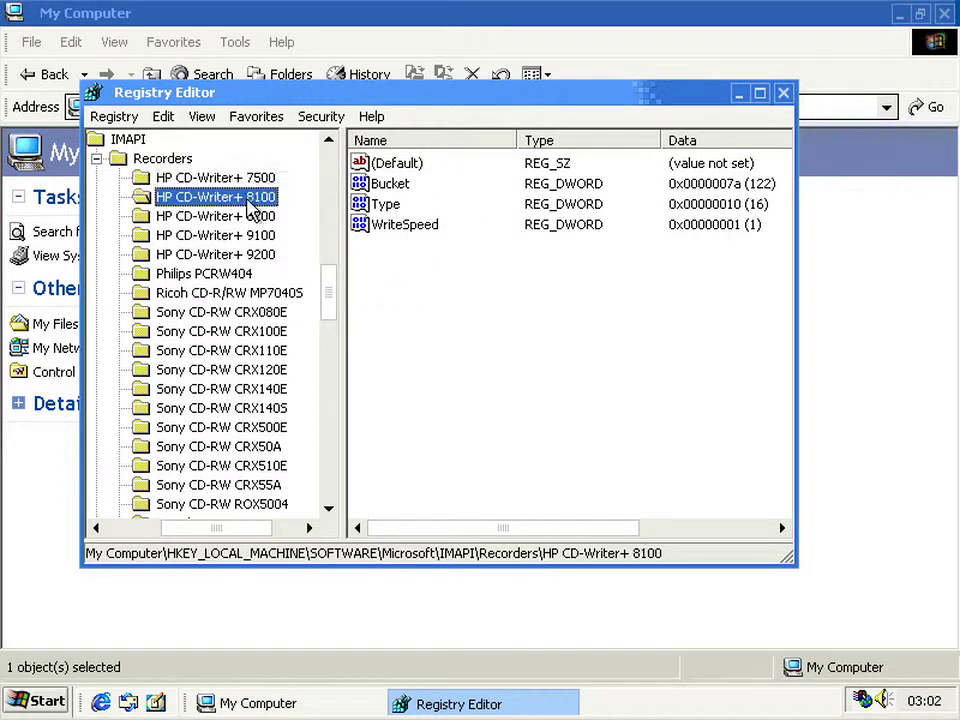
{"action": "key", "text": "Down"}
{"action": "key", "text": "Down"}
{"action": "key", "text": "Down"}
{"action": "key", "text": "Down"}
{"action": "key", "text": "Down"}
{"action": "key", "text": "Down"}
{"action": "key", "text": "Down"}
{"action": "key", "text": "Down"}
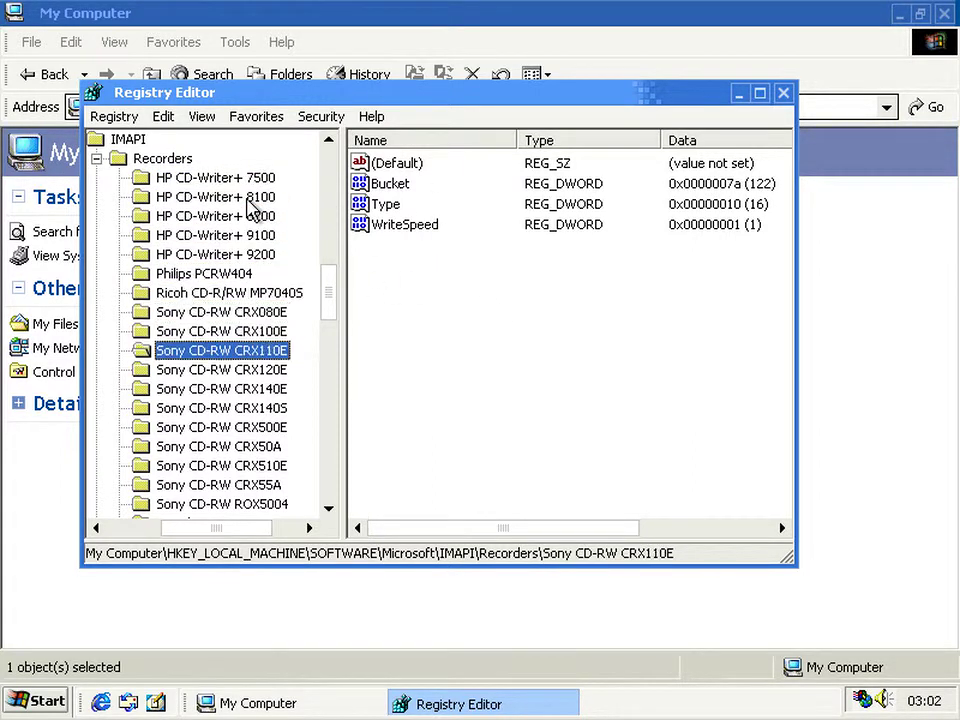
{"action": "key", "text": "Down"}
{"action": "key", "text": "Down"}
{"action": "key", "text": "Down"}
{"action": "key", "text": "Down"}
{"action": "key", "text": "Down"}
{"action": "key", "text": "Down"}
{"action": "key", "text": "Down"}
{"action": "key", "text": "Down"}
{"action": "key", "text": "Down"}
{"action": "key", "text": "Down"}
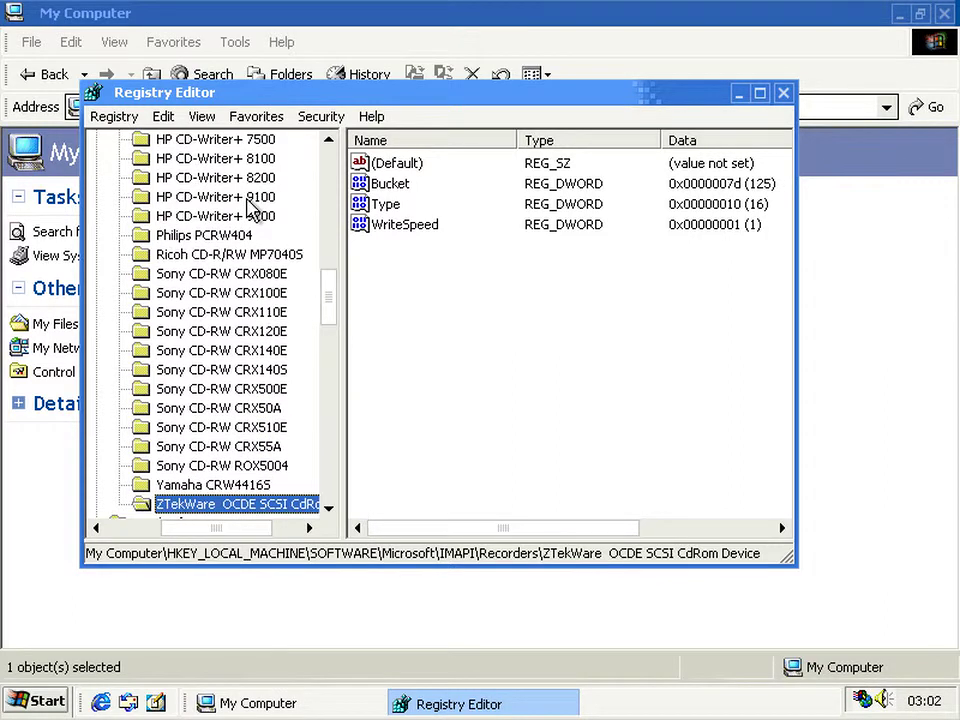
{"action": "key", "text": "Down"}
Step: Go back up through the recorder keys to HP CD-Writer+ 9100, comparing their Bucket, Type and WriteSpeed values
{"action": "key", "text": "Up"}
{"action": "key", "text": "Up"}
{"action": "key", "text": "Up"}
{"action": "key", "text": "Up"}
{"action": "key", "text": "Up"}
{"action": "key", "text": "Up"}
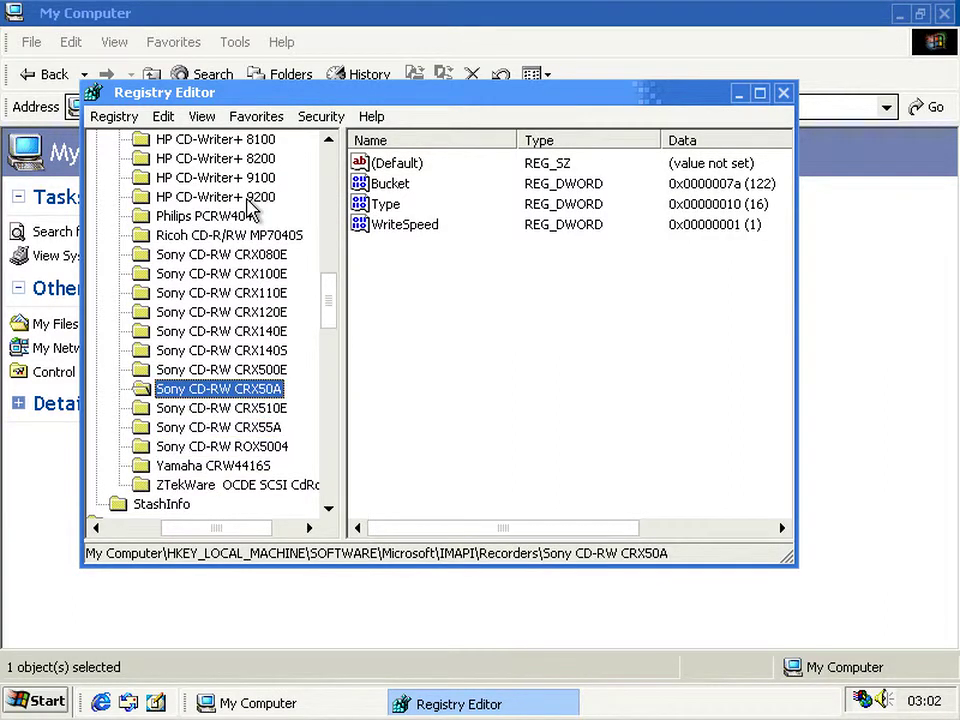
{"action": "key", "text": "Up"}
{"action": "key", "text": "Up"}
{"action": "key", "text": "Up"}
{"action": "key", "text": "Up"}
{"action": "key", "text": "Up"}
{"action": "key", "text": "Up"}
{"action": "key", "text": "Up"}
{"action": "key", "text": "Up"}
{"action": "key", "text": "Up"}
{"action": "key", "text": "Up"}
{"action": "key", "text": "Up"}
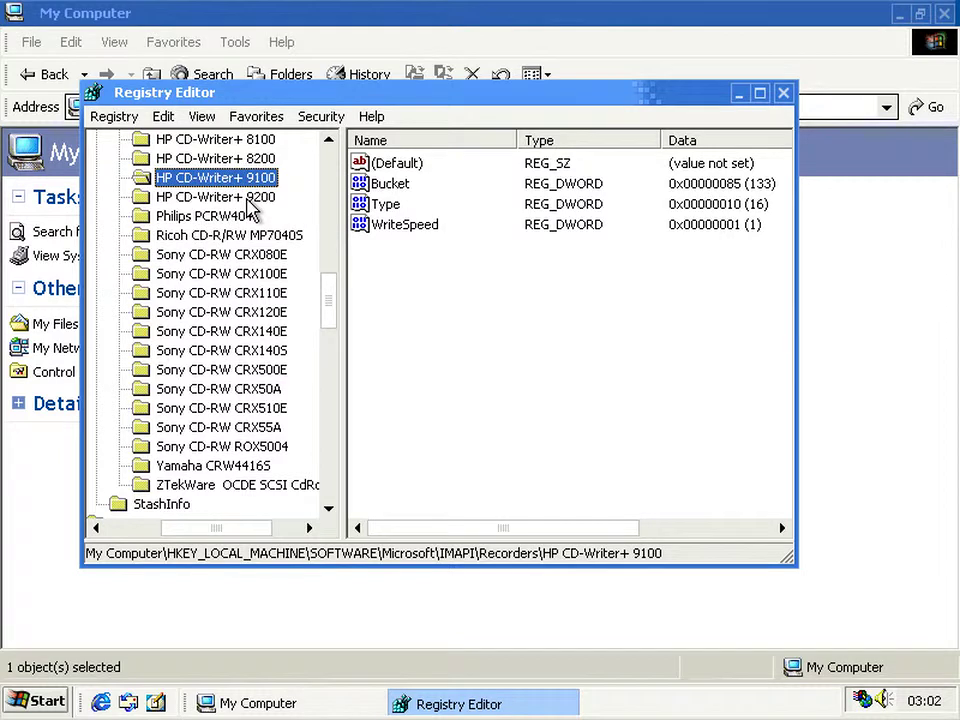
Step: Open Compact Disc (D:) from My Computer to check its CD-burning tasks and the files staged for writing
{"action": "left_click", "coordinate": [628, 266]}
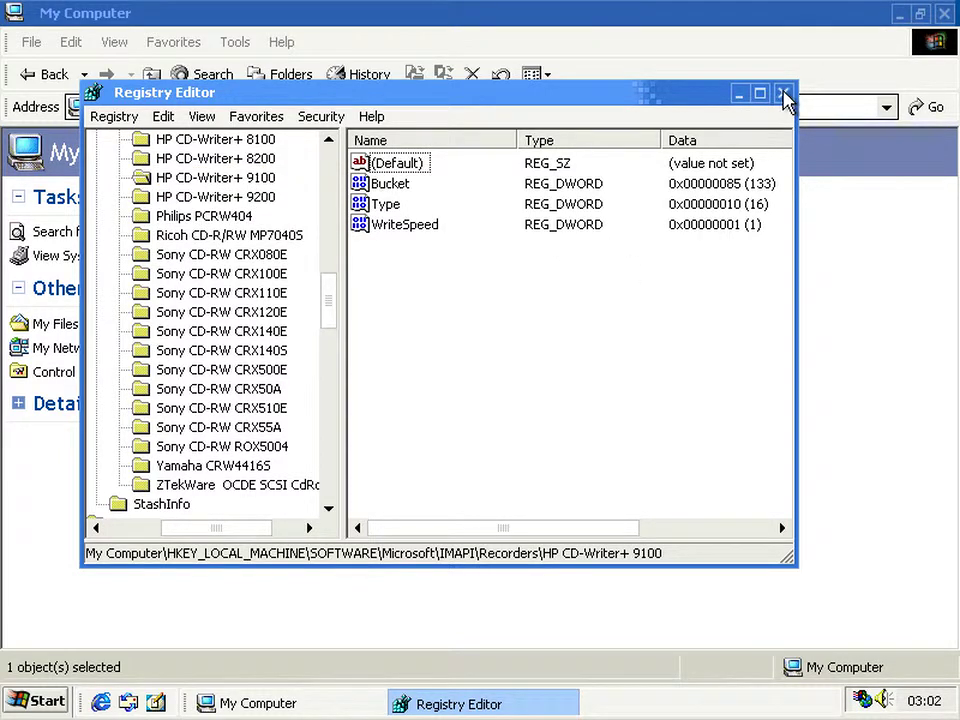
{"action": "left_click_drag", "start_coordinate": [331, 308], "coordinate": [329, 294]}
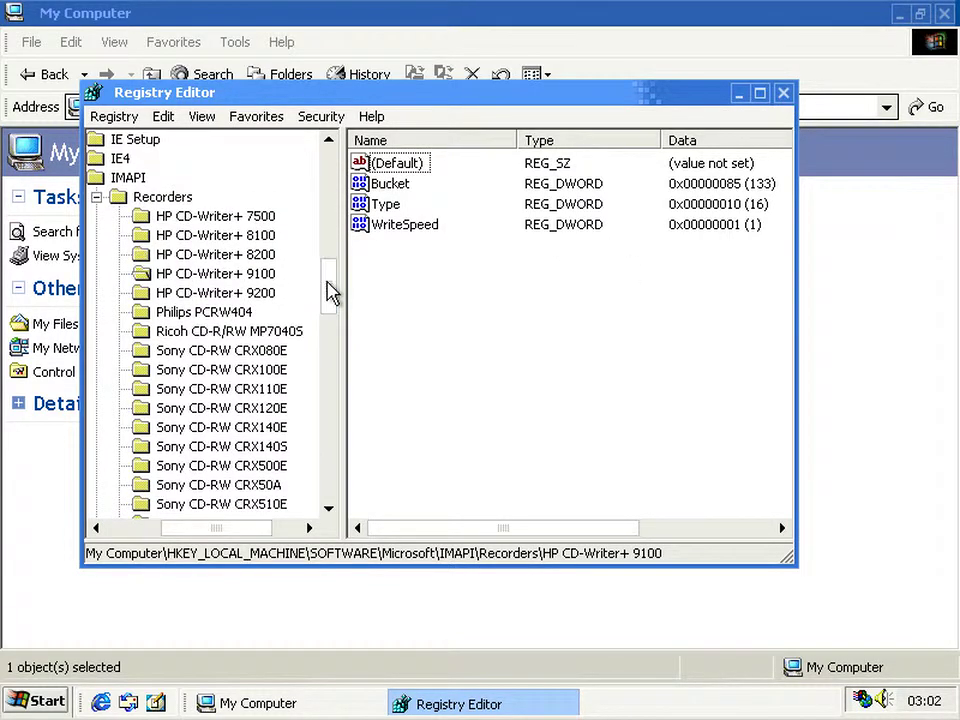
{"action": "left_click", "coordinate": [284, 708]}
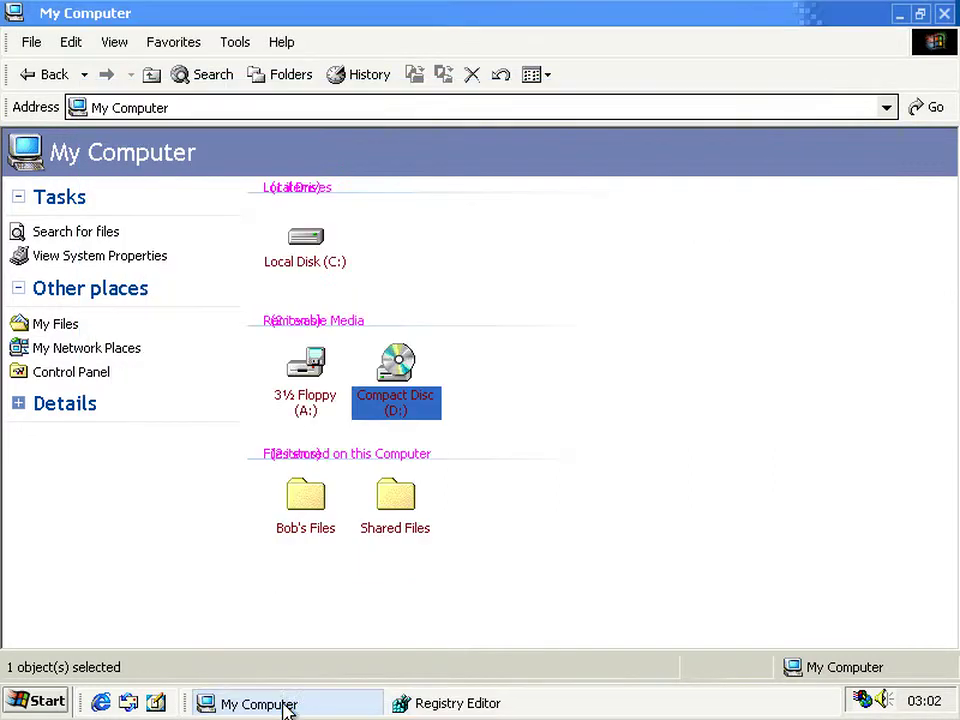
{"action": "double_click", "coordinate": [390, 420]}
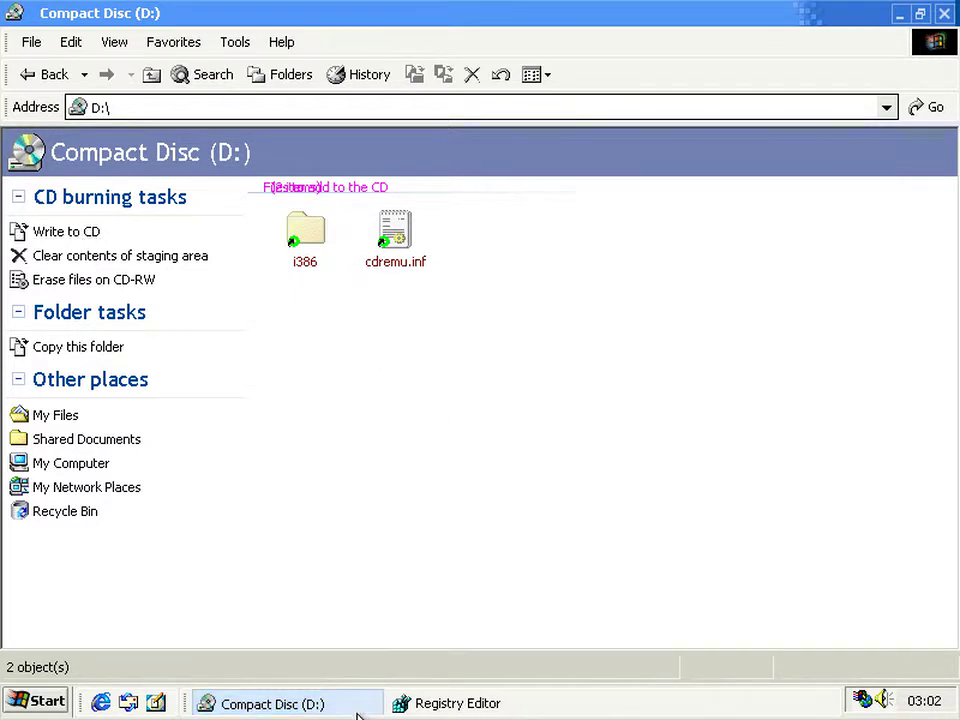
Step: Back in the Registry Editor, create a new key named VBOX CD-Rom under IMAPI\Recorders
{"action": "left_click", "coordinate": [396, 706]}
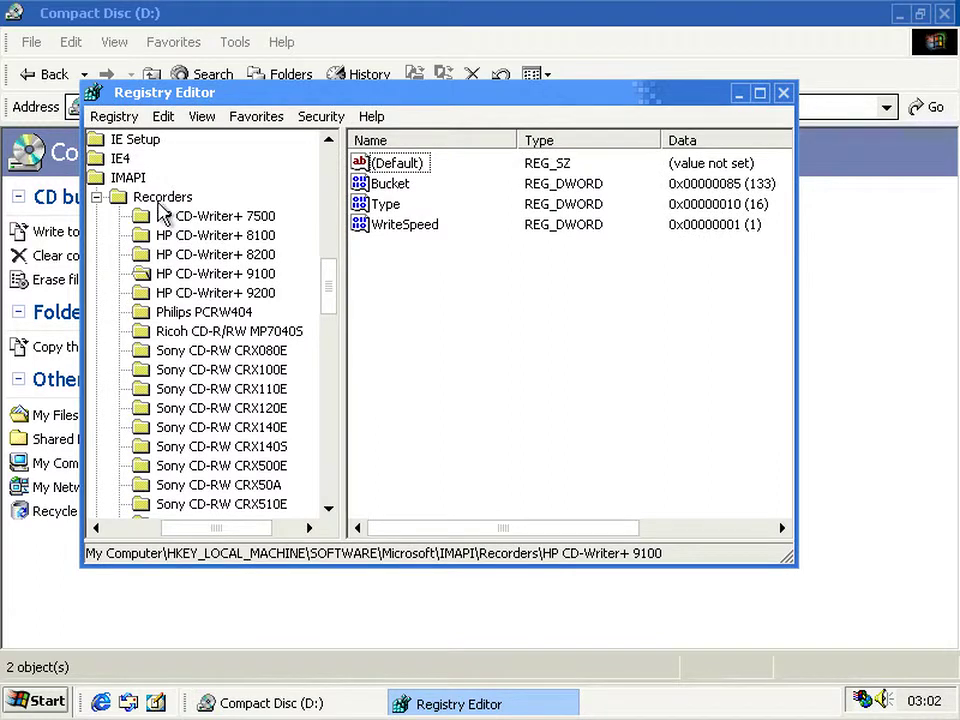
{"action": "right_click", "coordinate": [160, 203]}
{"action": "mouse_move", "coordinate": [210, 240]}
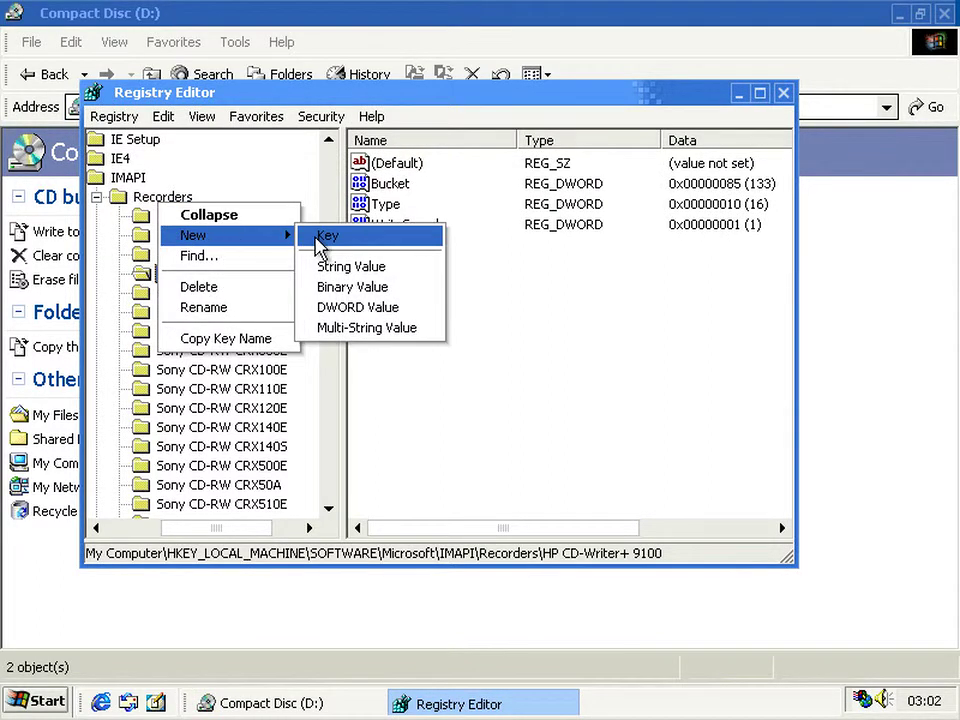
{"action": "left_click", "coordinate": [320, 236]}
{"action": "type", "text": "VB"}
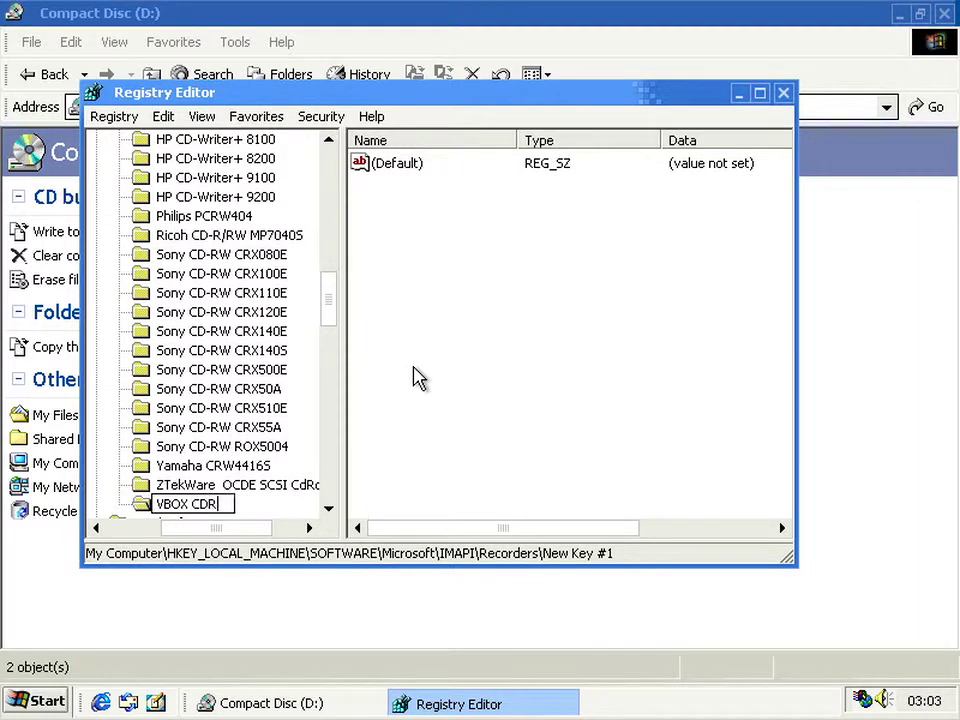
{"action": "type", "text": "OX CD-Rom"}
{"action": "key", "text": "Return"}
Step: View the values of the Sony CD-RW CRX510E and CRX55A keys, and close the Registry Editor and Compact Disc windows
{"action": "left_click", "coordinate": [270, 414]}
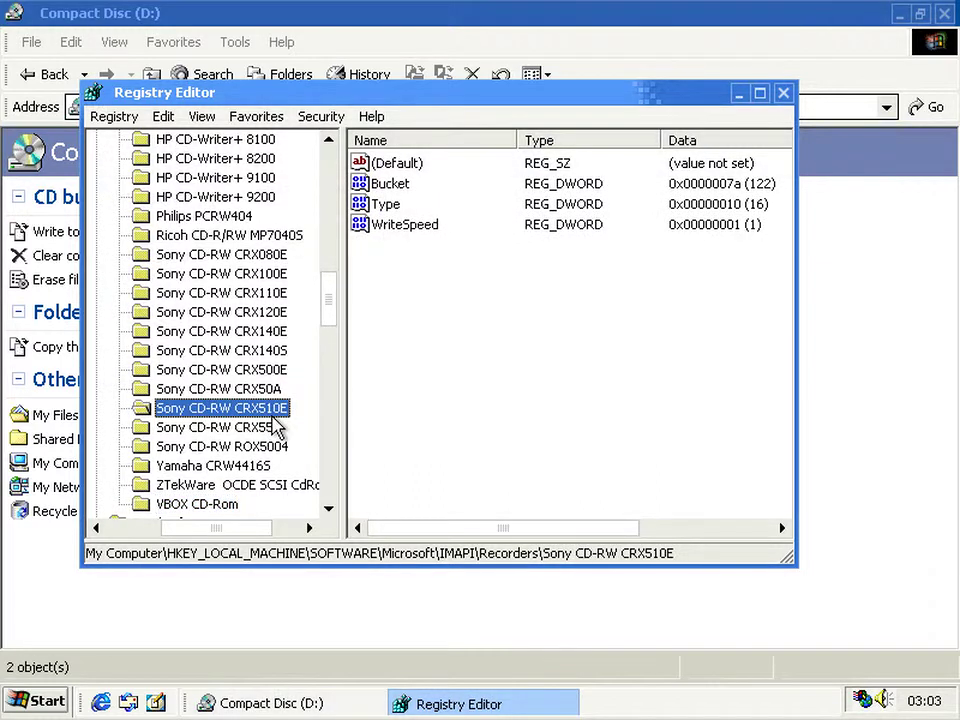
{"action": "left_click", "coordinate": [276, 428]}
{"action": "left_click", "coordinate": [666, 306]}
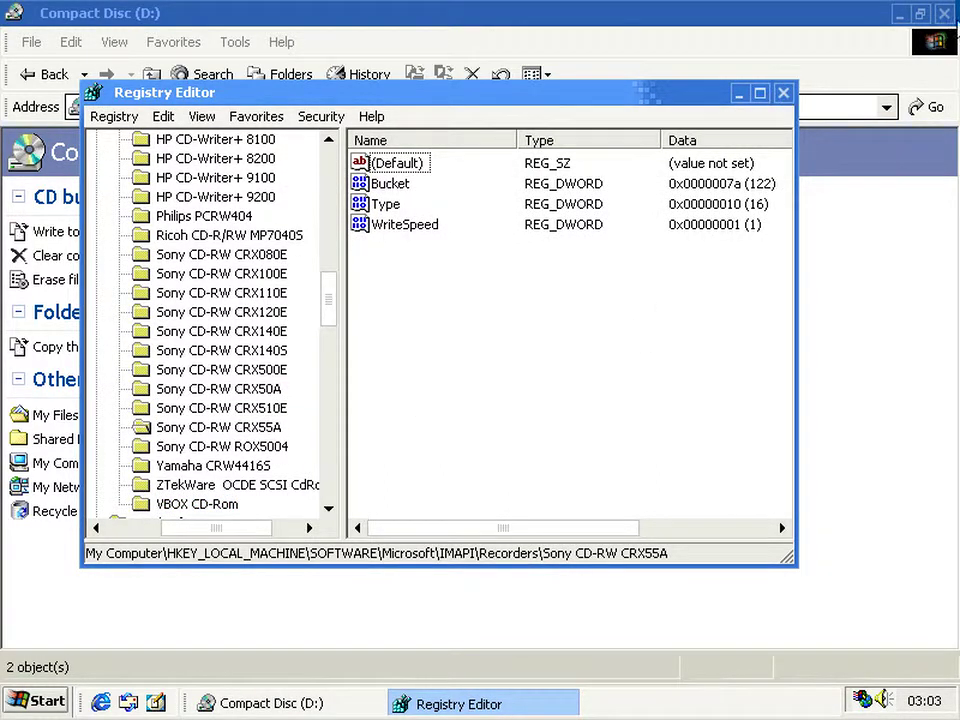
{"action": "left_click", "coordinate": [783, 93]}
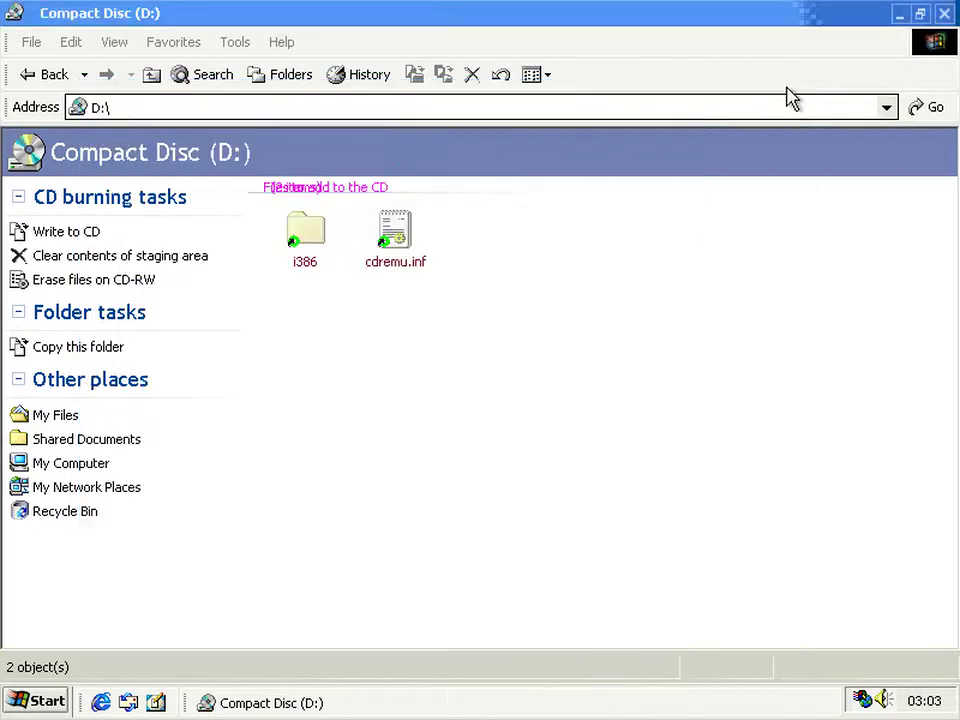
{"action": "left_click", "coordinate": [944, 13]}
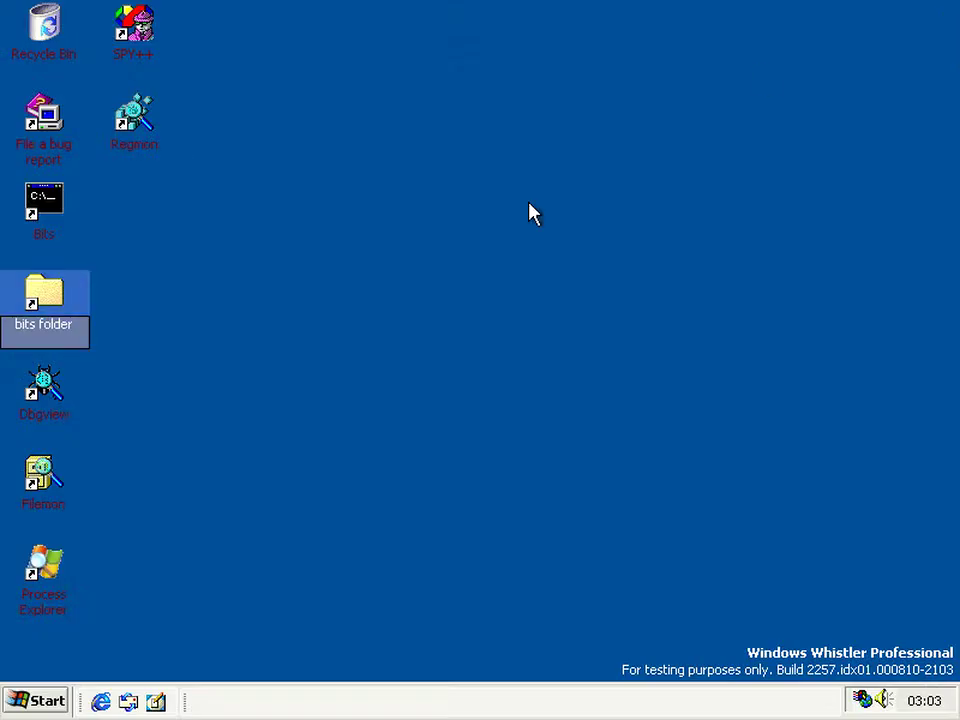
Step: Browse from the bits folder up to My Computer and reopen Compact Disc (D:) to check its staged files
{"action": "double_click", "coordinate": [44, 293]}
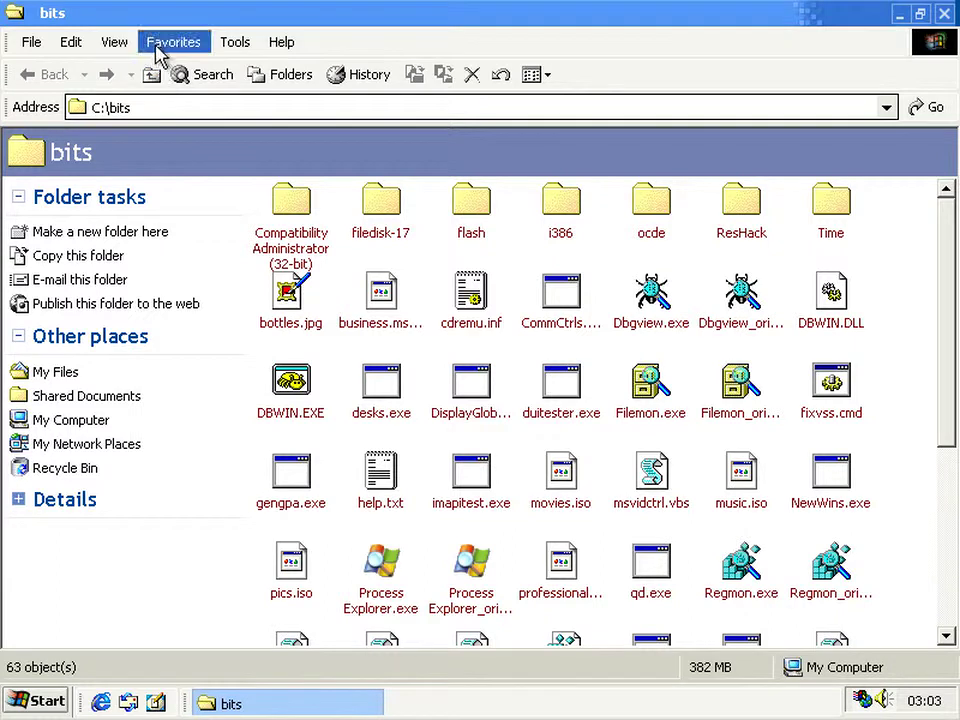
{"action": "left_click", "coordinate": [152, 75]}
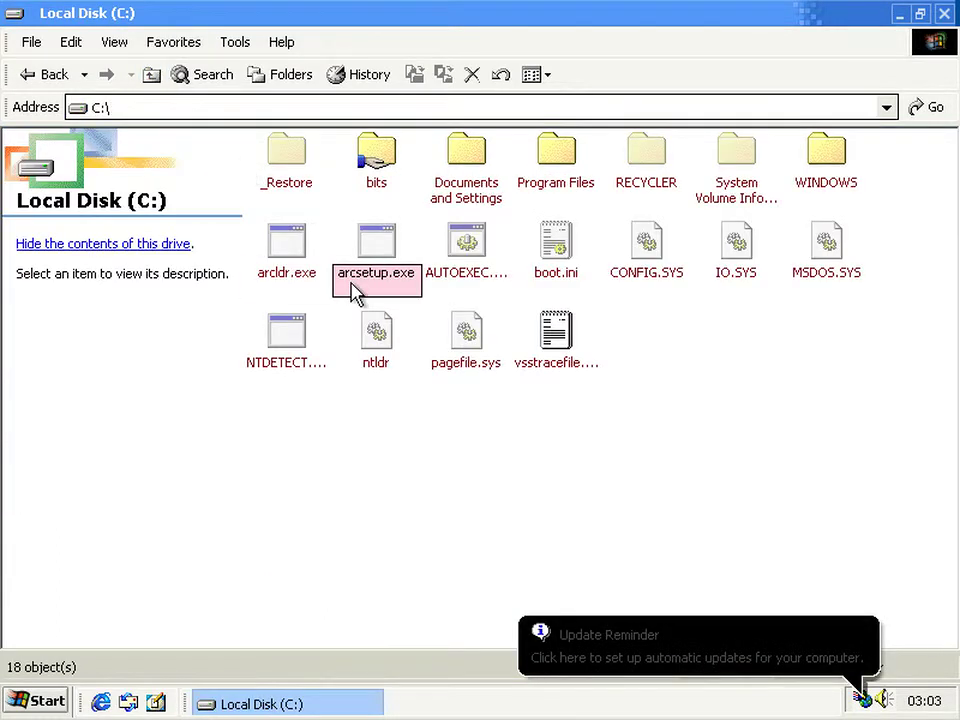
{"action": "left_click", "coordinate": [154, 76]}
{"action": "right_click", "coordinate": [390, 385]}
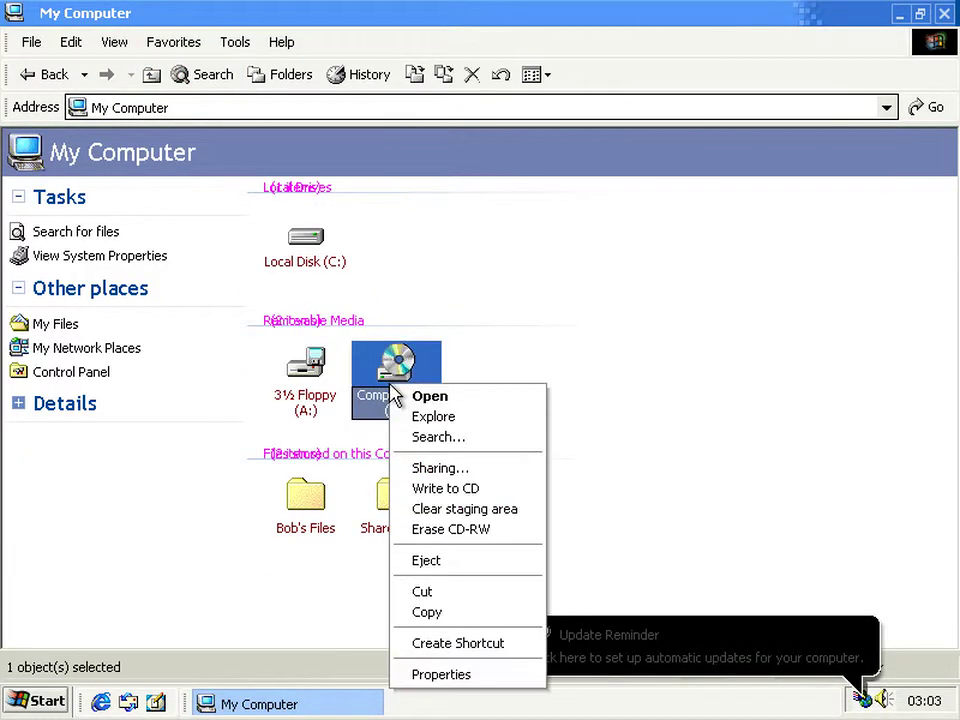
{"action": "left_click", "coordinate": [456, 399]}
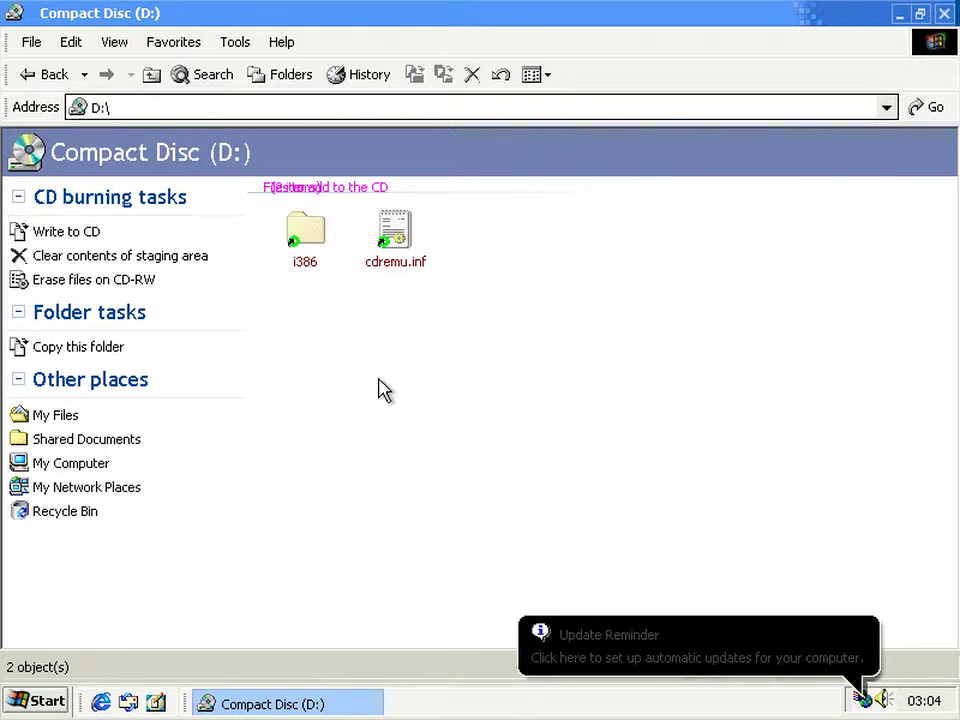
{"action": "left_click", "coordinate": [151, 75]}
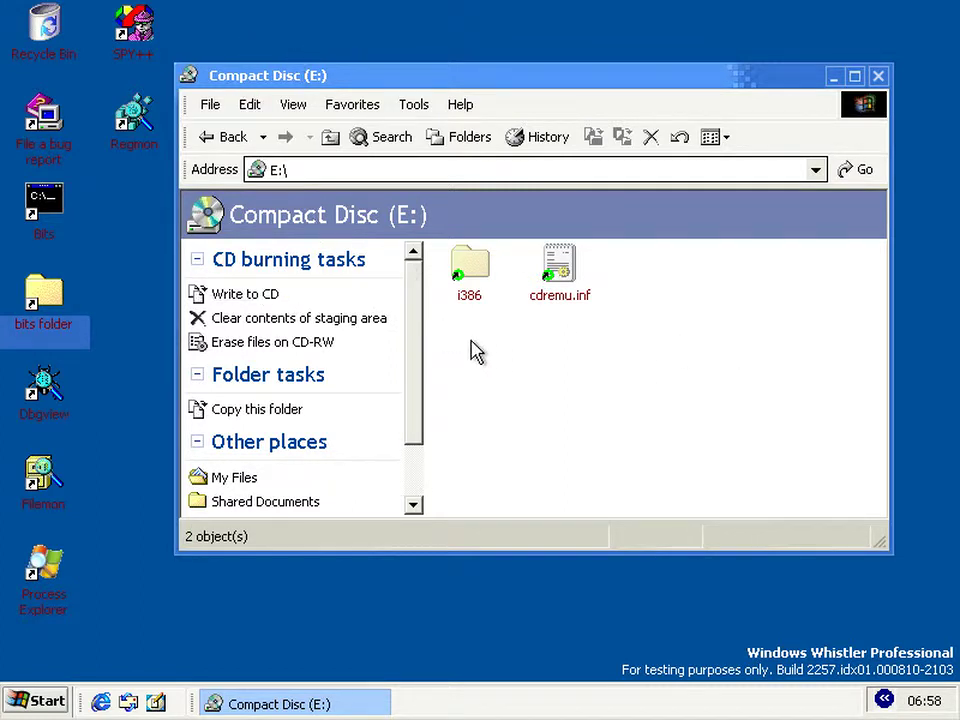
Step: Request clearing the CD staging area of Compact Disc (E:) and decline the confirmation
{"action": "left_click", "coordinate": [338, 319]}
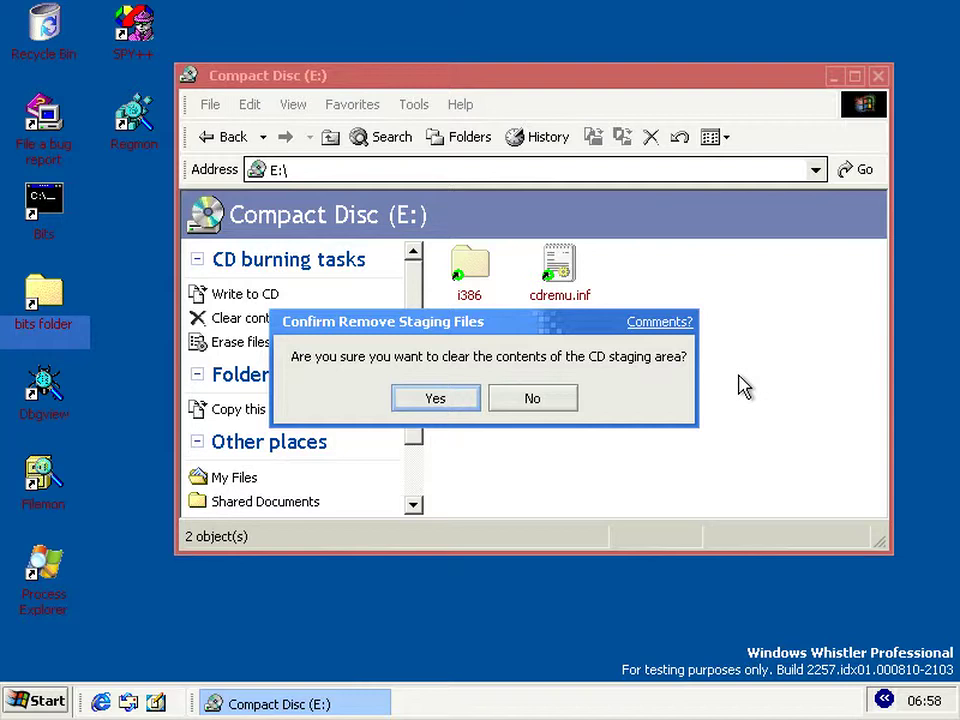
{"action": "left_click", "coordinate": [566, 405]}
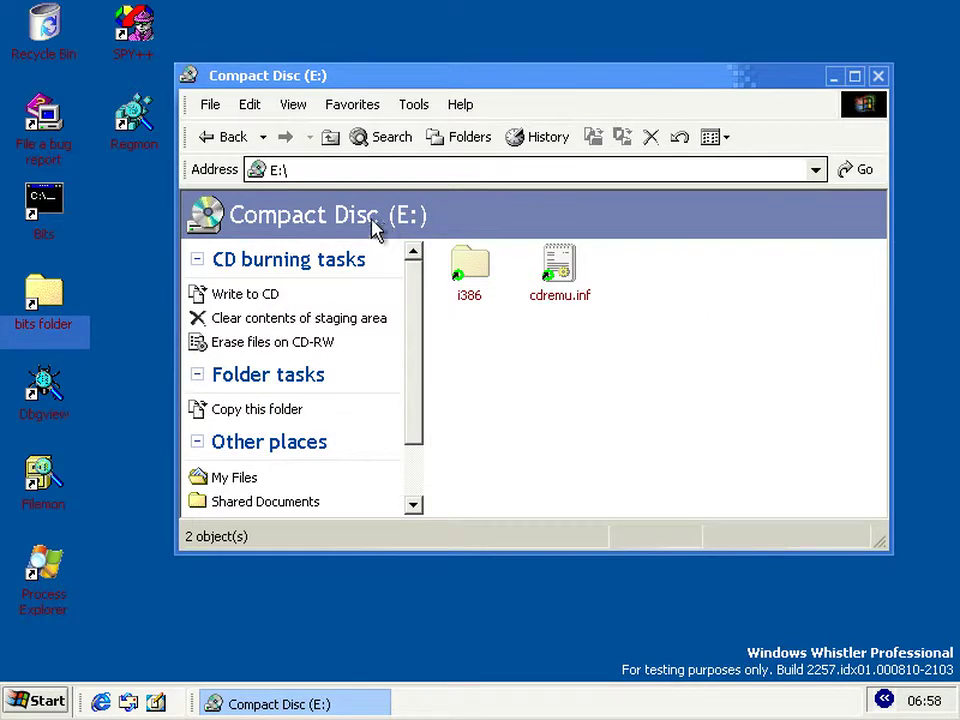
Step: Eject Compact Disc (E:) from My Computer and choose to write the staged files to the CD
{"action": "left_click", "coordinate": [330, 140]}
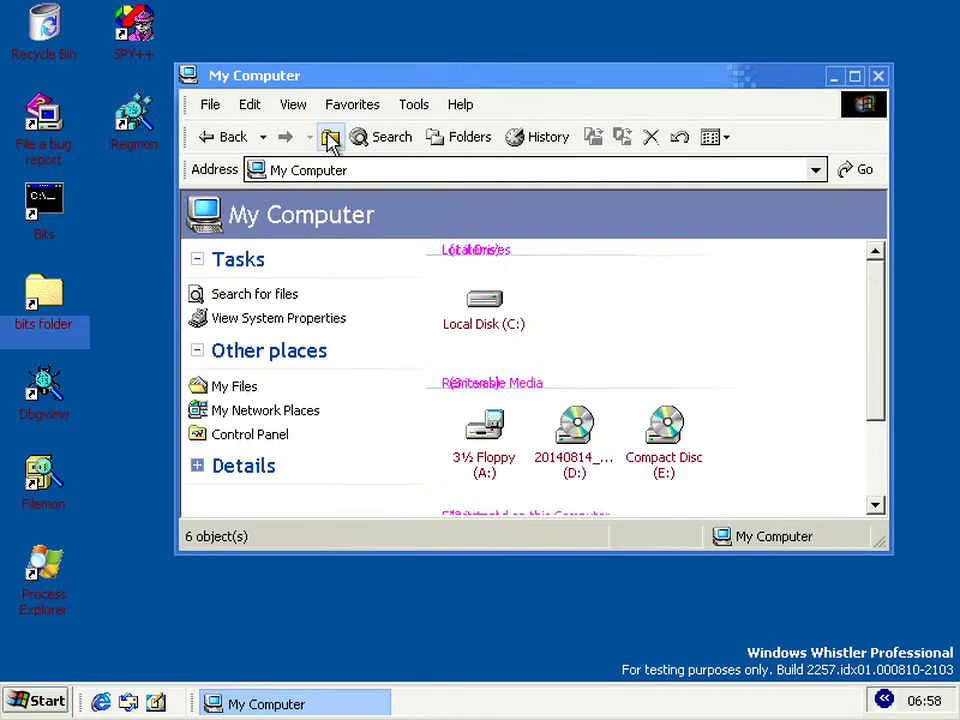
{"action": "left_click", "coordinate": [677, 450]}
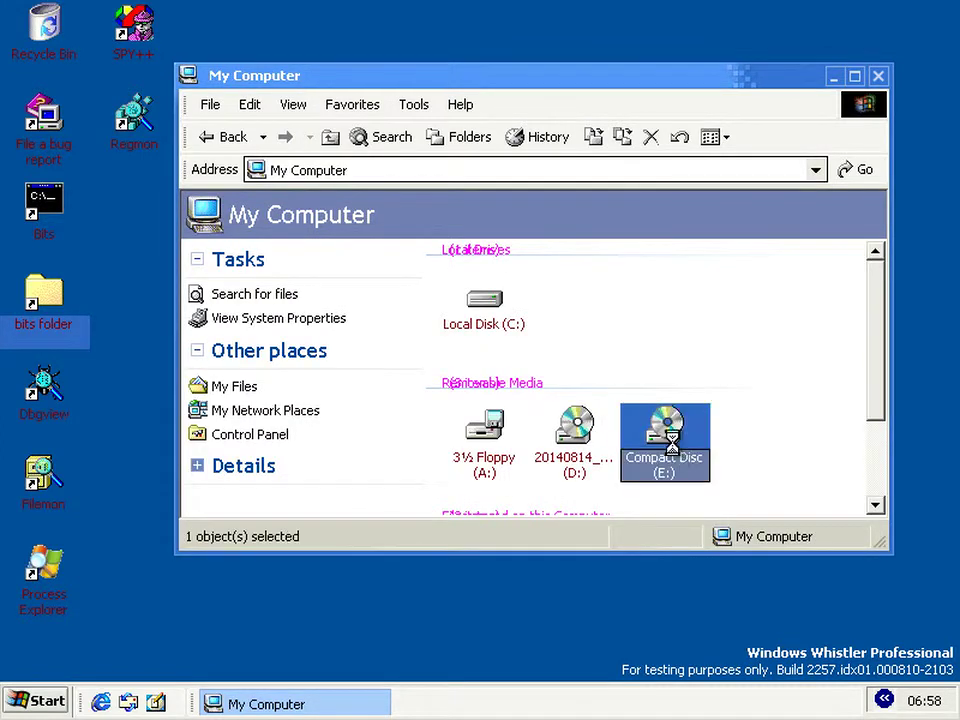
{"action": "right_click", "coordinate": [674, 448]}
{"action": "left_click", "coordinate": [752, 316]}
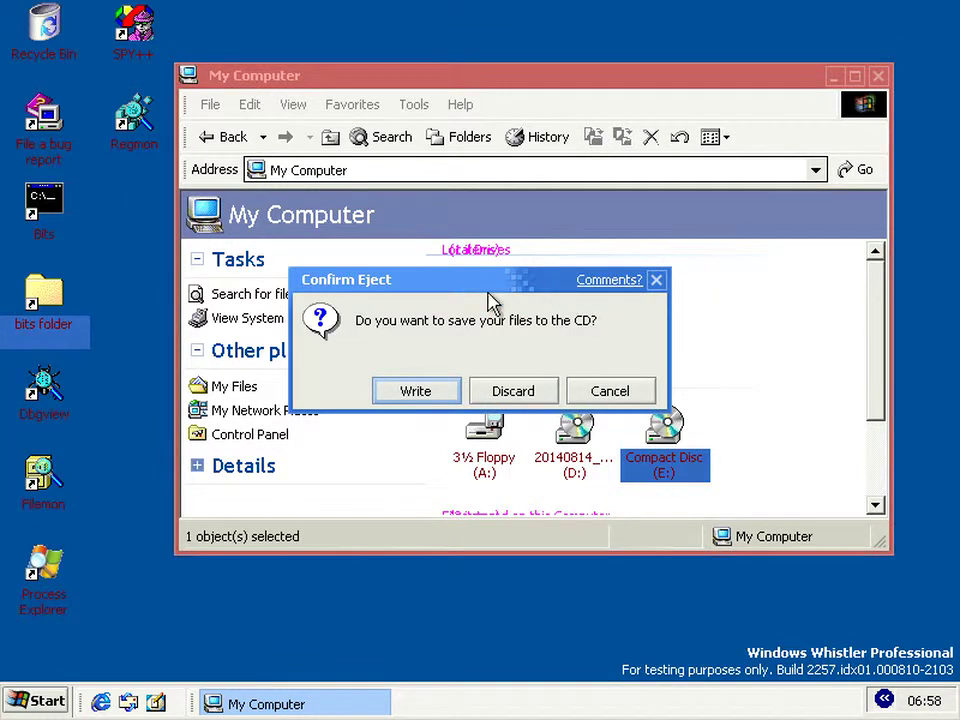
{"action": "left_click", "coordinate": [396, 394]}
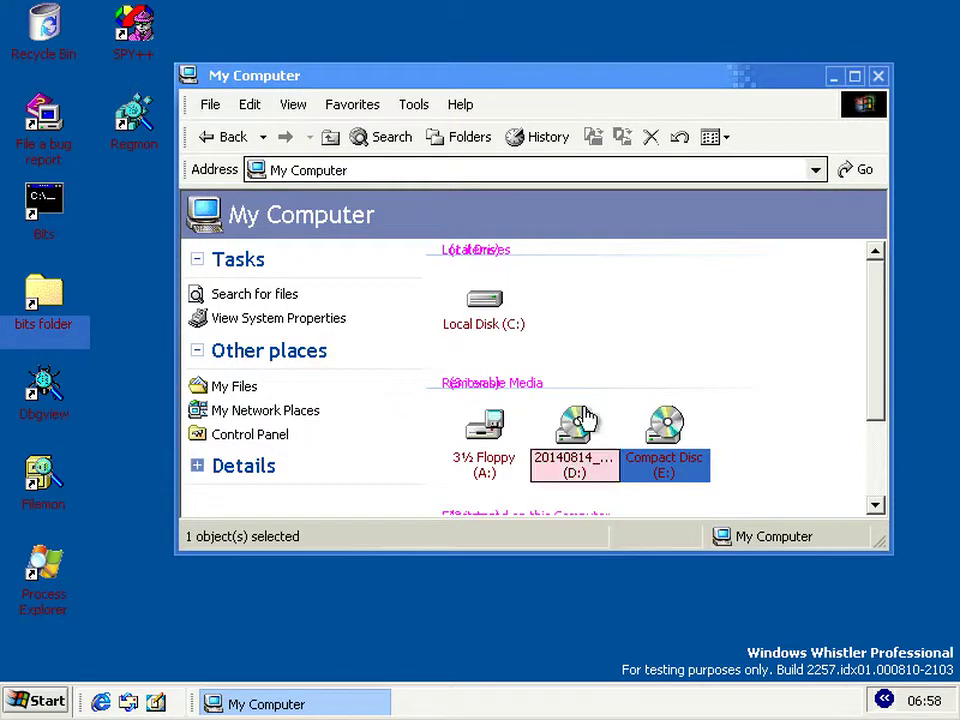
Step: Start the Write to CD command for Compact Disc (E:)
{"action": "right_click", "coordinate": [690, 454]}
{"action": "left_click", "coordinate": [752, 245]}
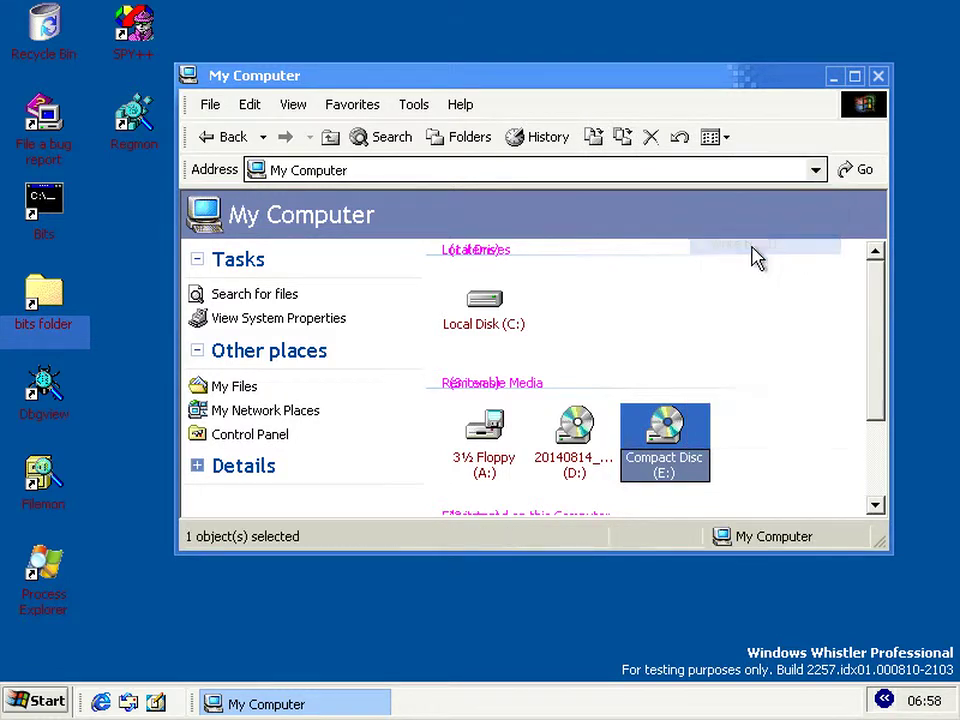
{"action": "left_click", "coordinate": [701, 306]}
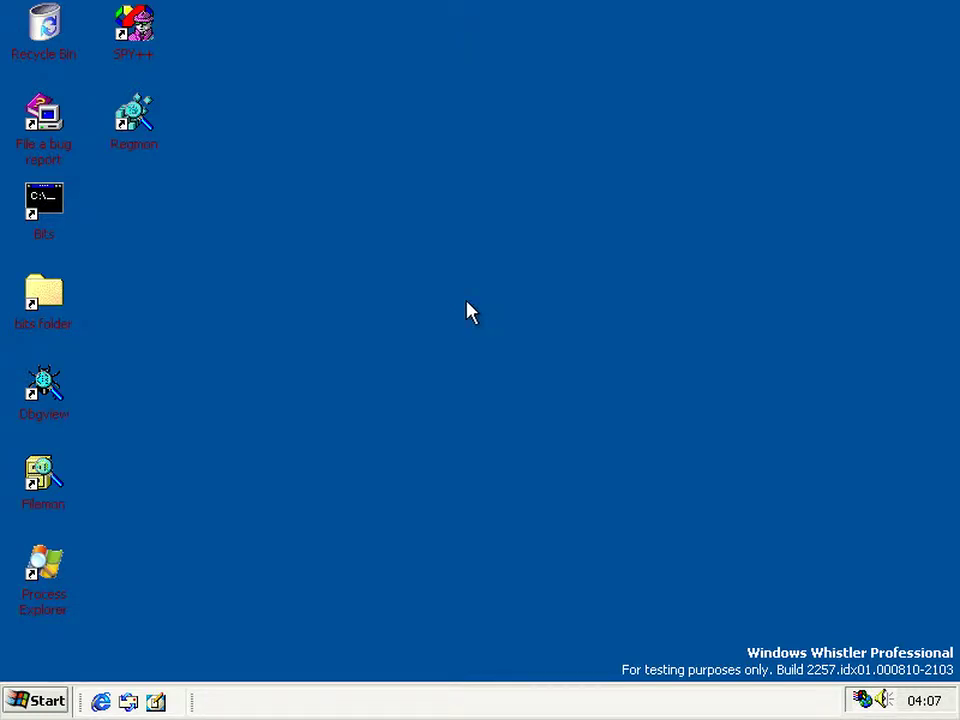
Step: Open the bits folder and inspect the general properties of cdremu.inf, closing them without changes
{"action": "double_click", "coordinate": [66, 316]}
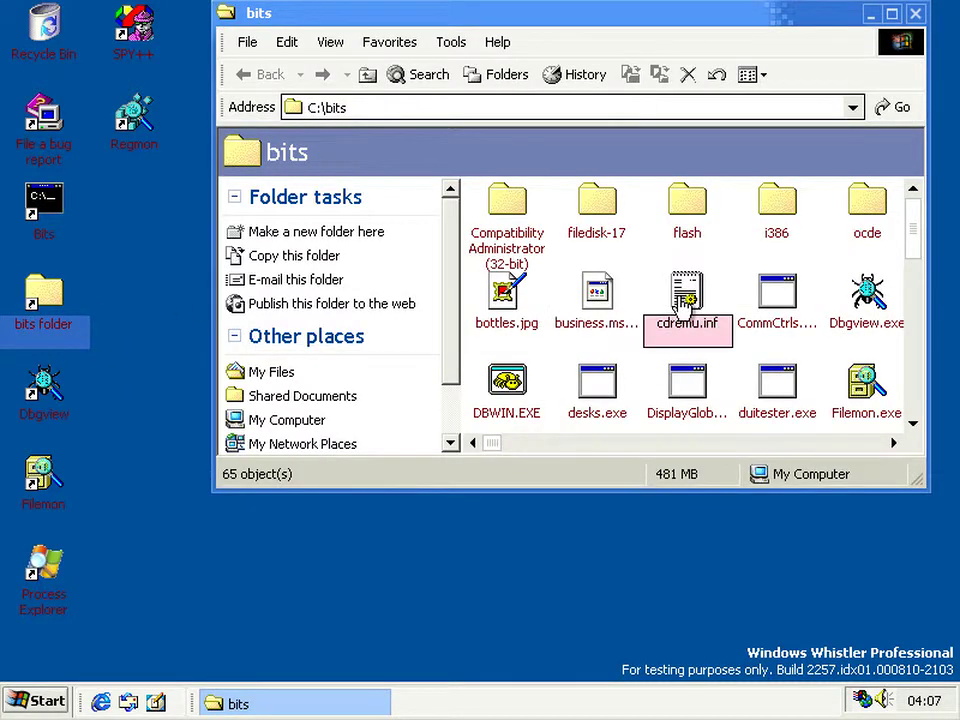
{"action": "right_click", "coordinate": [681, 299]}
{"action": "left_click", "coordinate": [750, 553]}
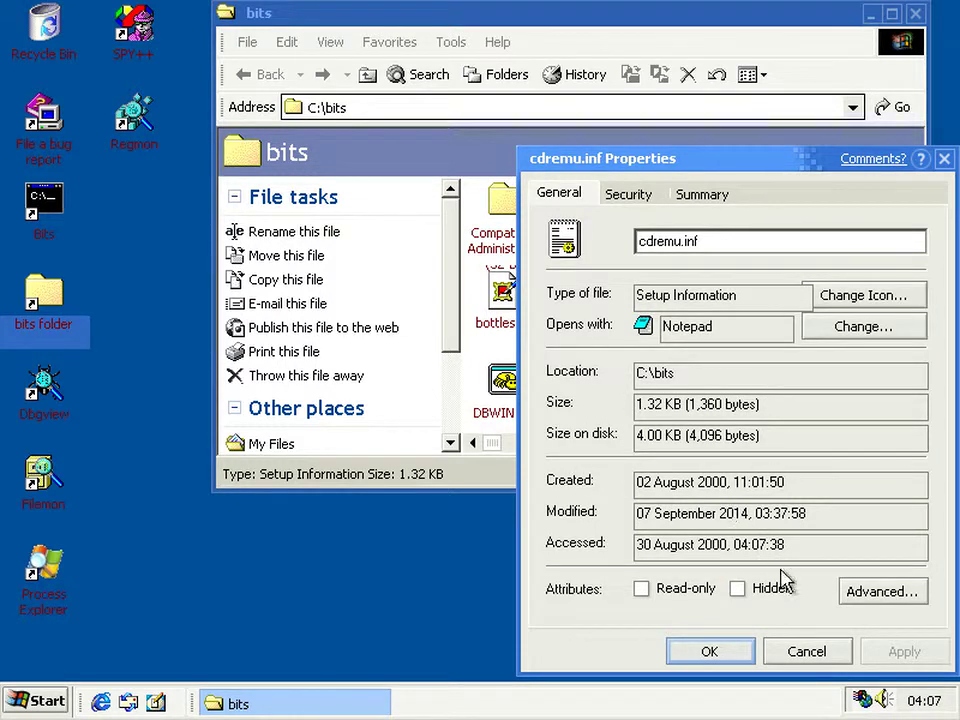
{"action": "left_click", "coordinate": [806, 655]}
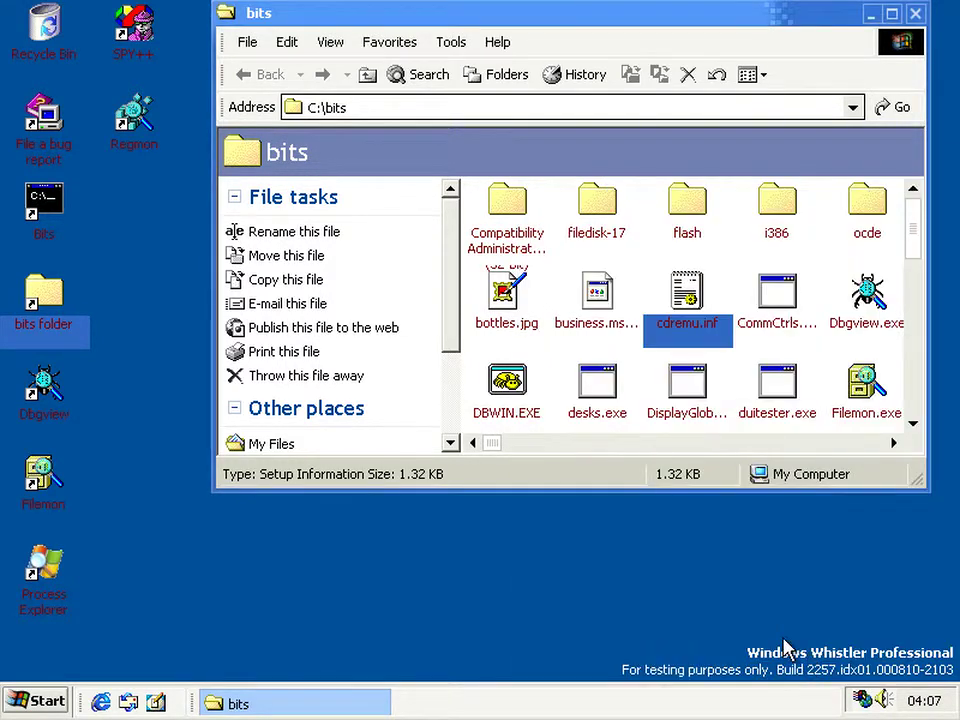
{"action": "left_click", "coordinate": [636, 366]}
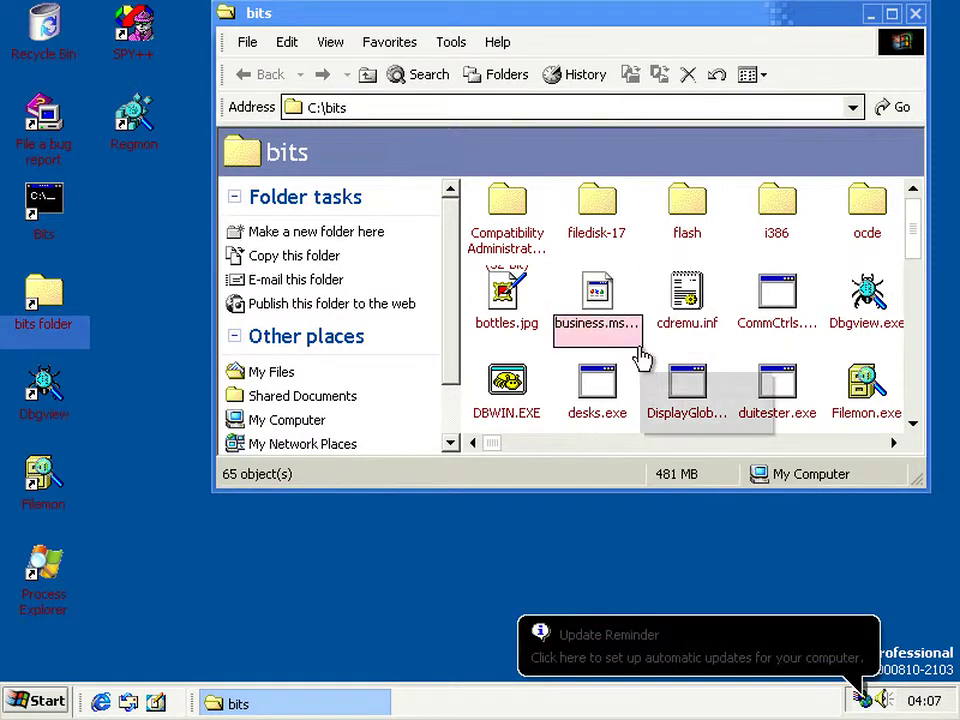
{"action": "left_click", "coordinate": [644, 368]}
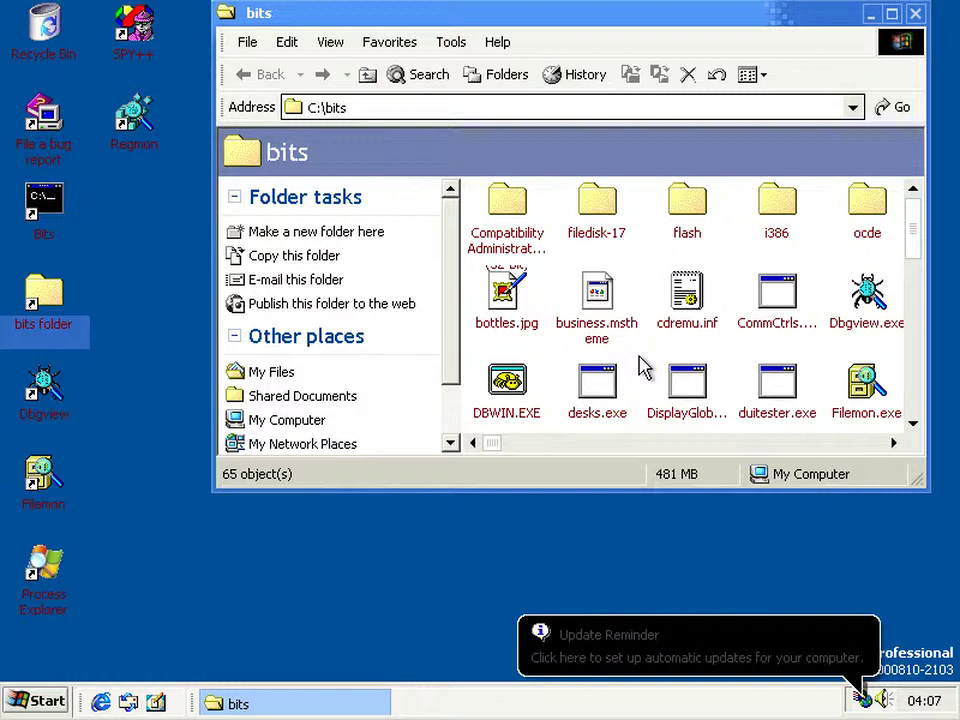
Step: Open the Bits command prompt, run vssadmin to list its usage, and move the console window slightly down
{"action": "double_click", "coordinate": [32, 250]}
{"action": "type", "text": "vs"}
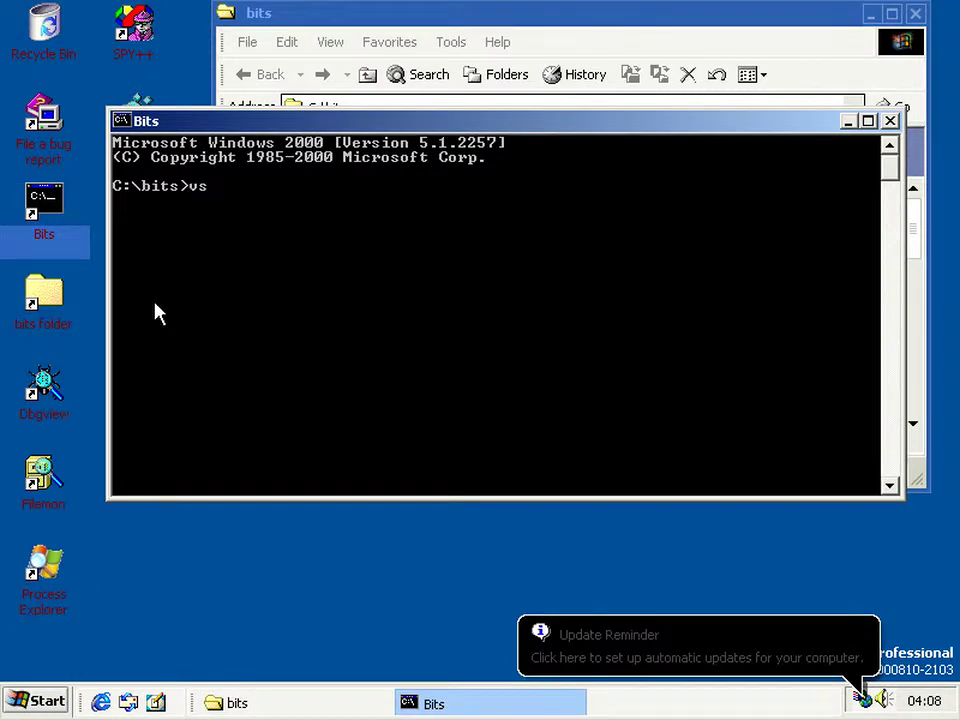
{"action": "type", "text": "sadmin"}
{"action": "key", "text": "Return"}
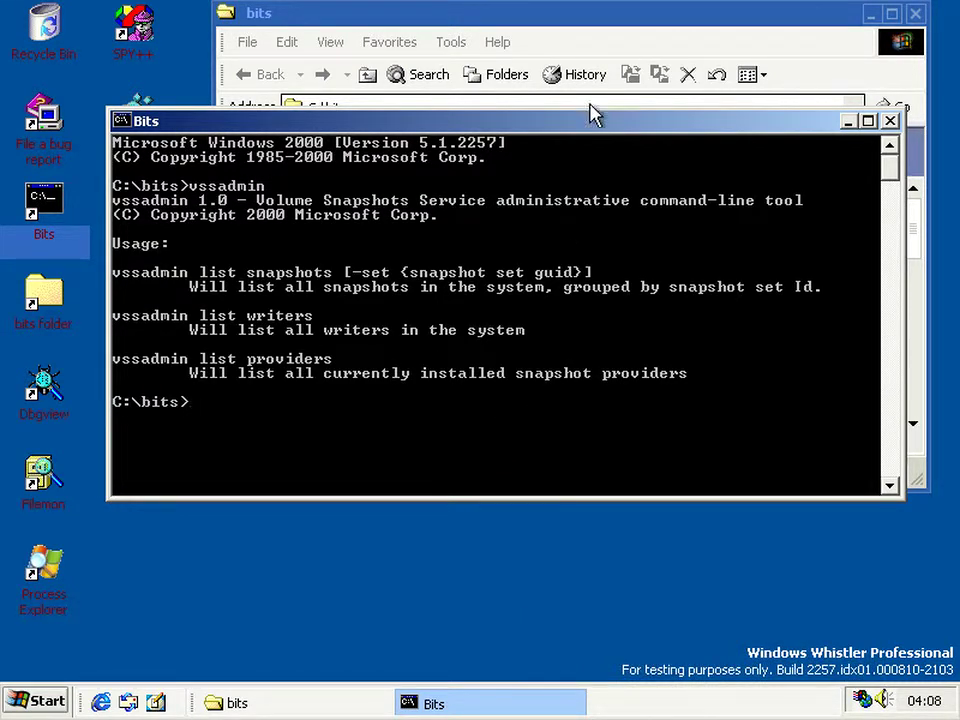
{"action": "left_click_drag", "start_coordinate": [589, 124], "coordinate": [592, 177]}
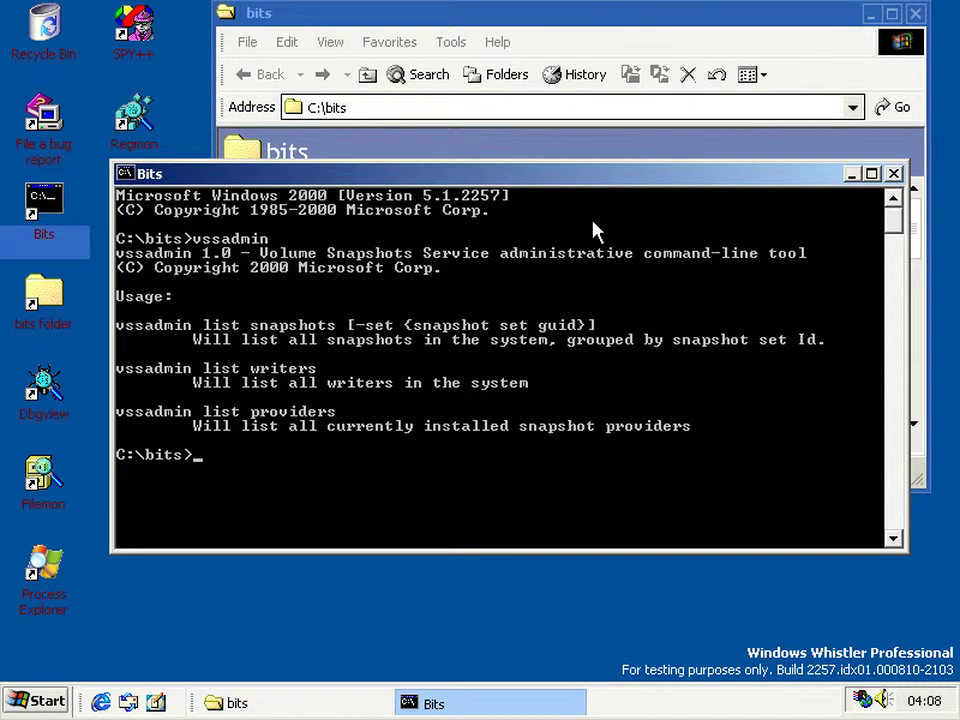
Step: Run vssenum through to its exit and switch back to the bits folder window
{"action": "type", "text": "vssenum"}
{"action": "key", "text": "Return"}
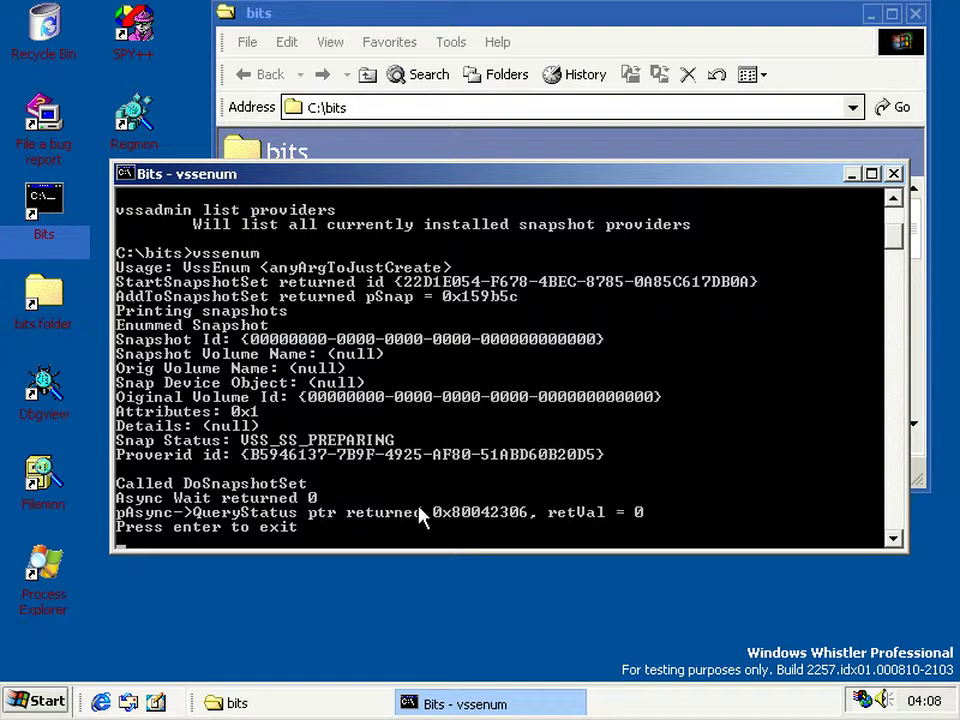
{"action": "left_click", "coordinate": [531, 522]}
{"action": "key", "text": "Return"}
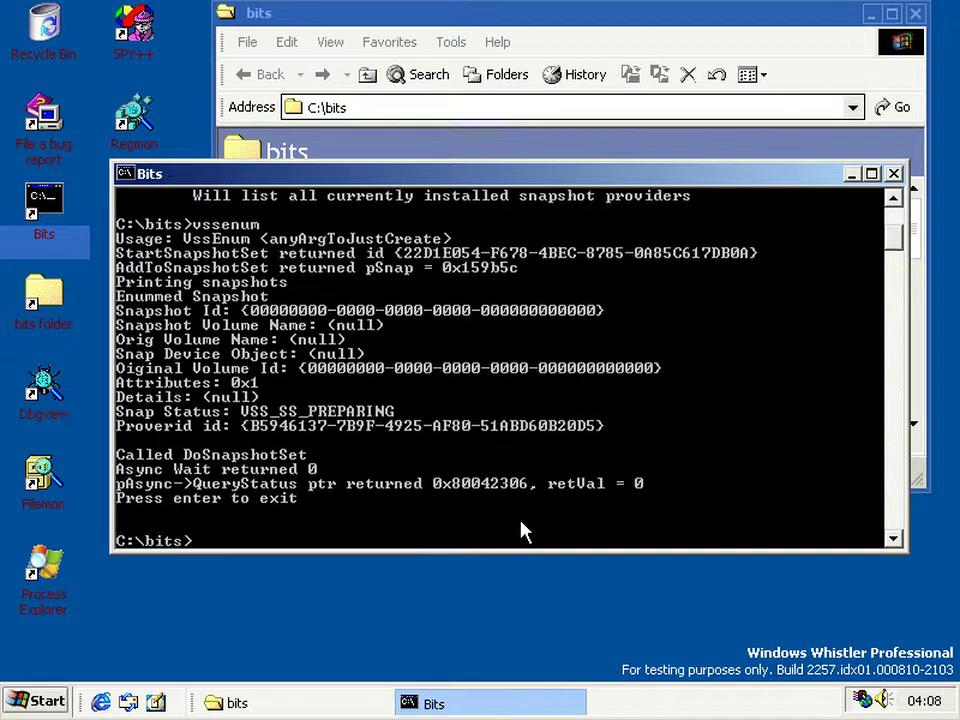
{"action": "left_click", "coordinate": [490, 36]}
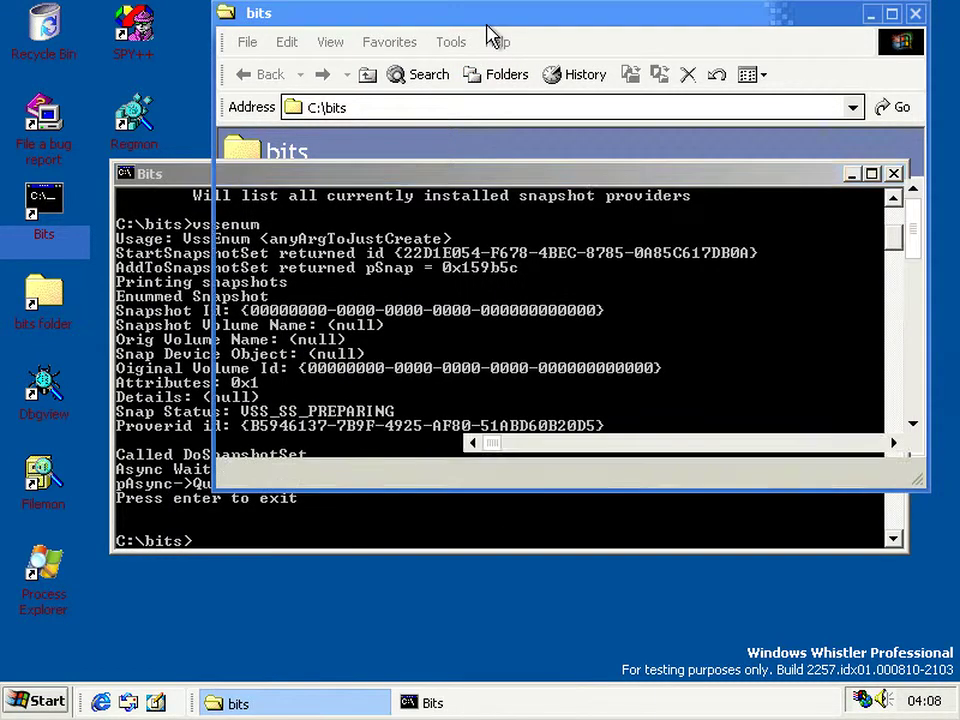
Step: Go up to the root of drive C:, open vsstracefile.txt in Notepad, and maximize its window
{"action": "left_click", "coordinate": [369, 76]}
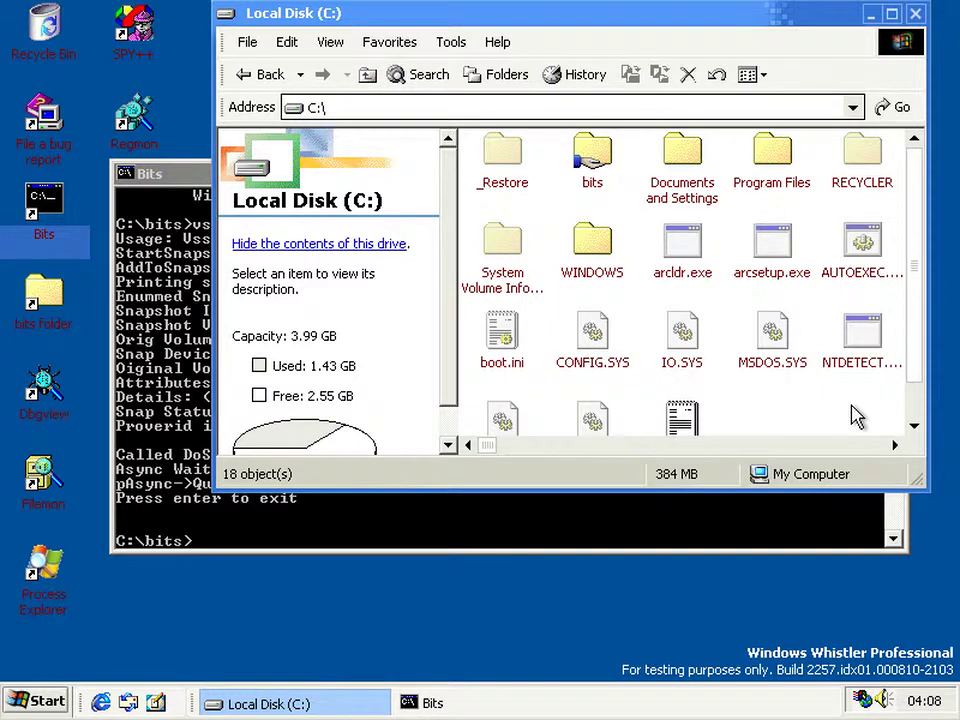
{"action": "scroll", "coordinate": [855, 417], "scroll_direction": "down", "scroll_amount": 1}
{"action": "left_click", "coordinate": [696, 405]}
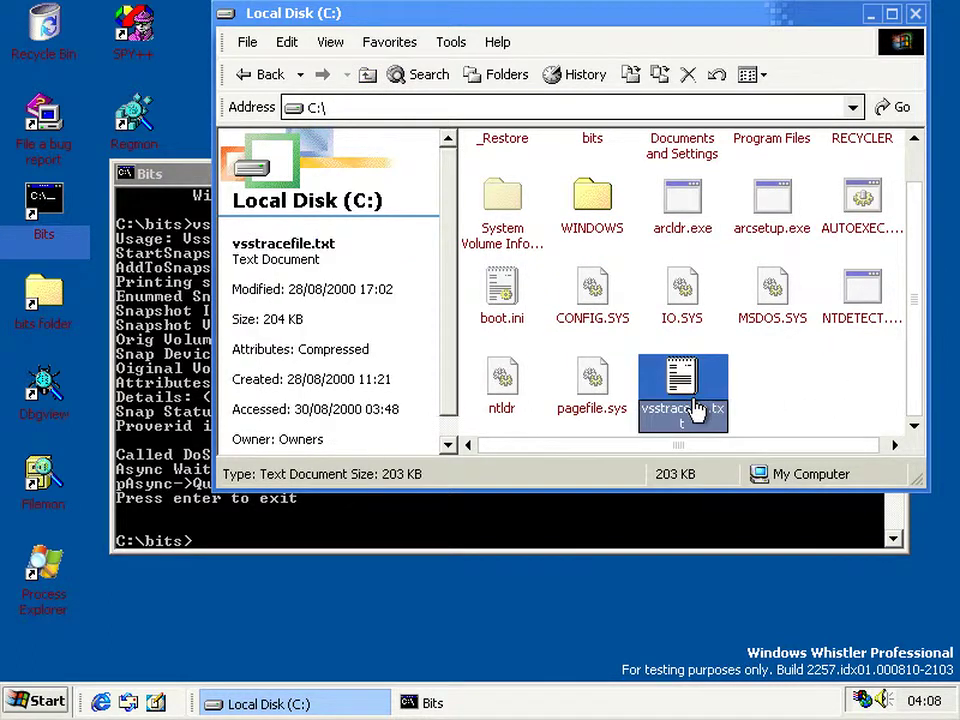
{"action": "double_click", "coordinate": [680, 378]}
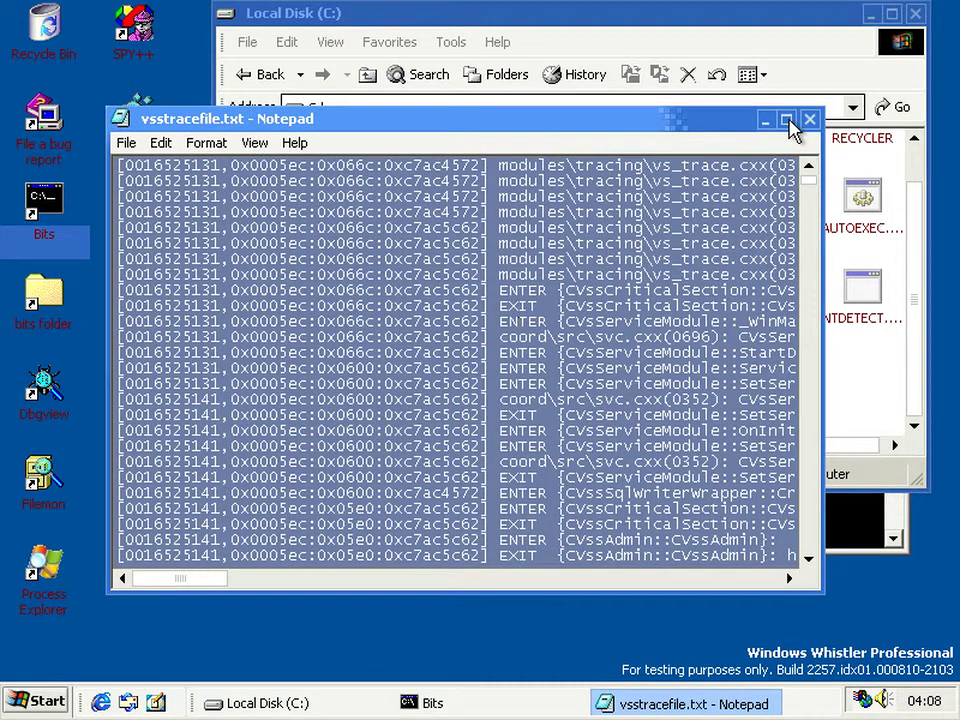
{"action": "left_click", "coordinate": [786, 119]}
Step: Search the trace log downward for "failing point" and close the search dialog at the match
{"action": "key", "text": "ctrl+f"}
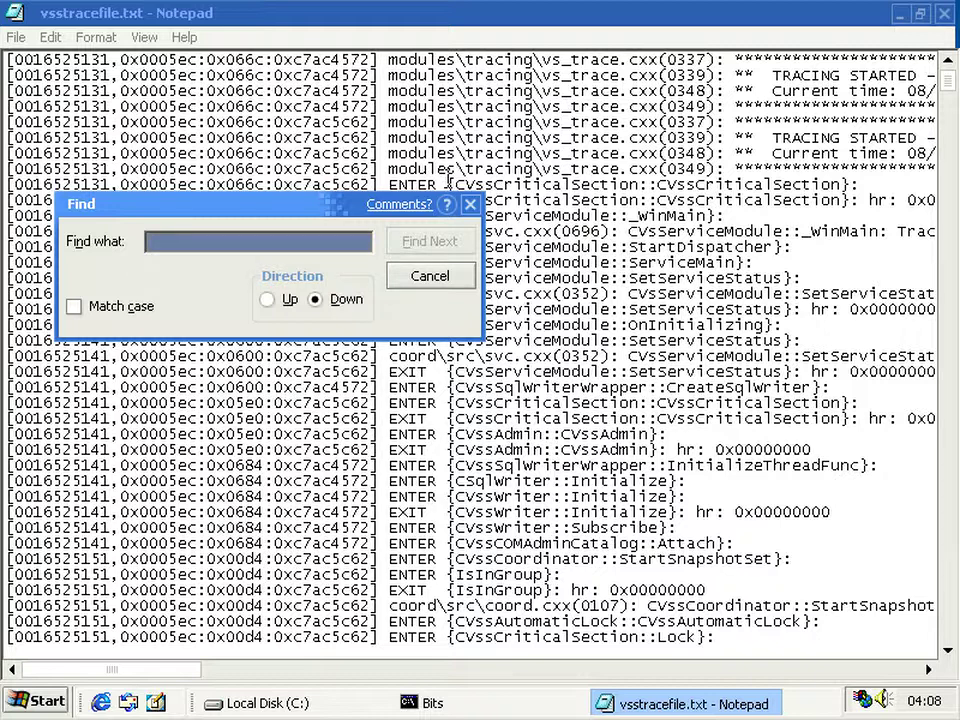
{"action": "type", "text": "fail"}
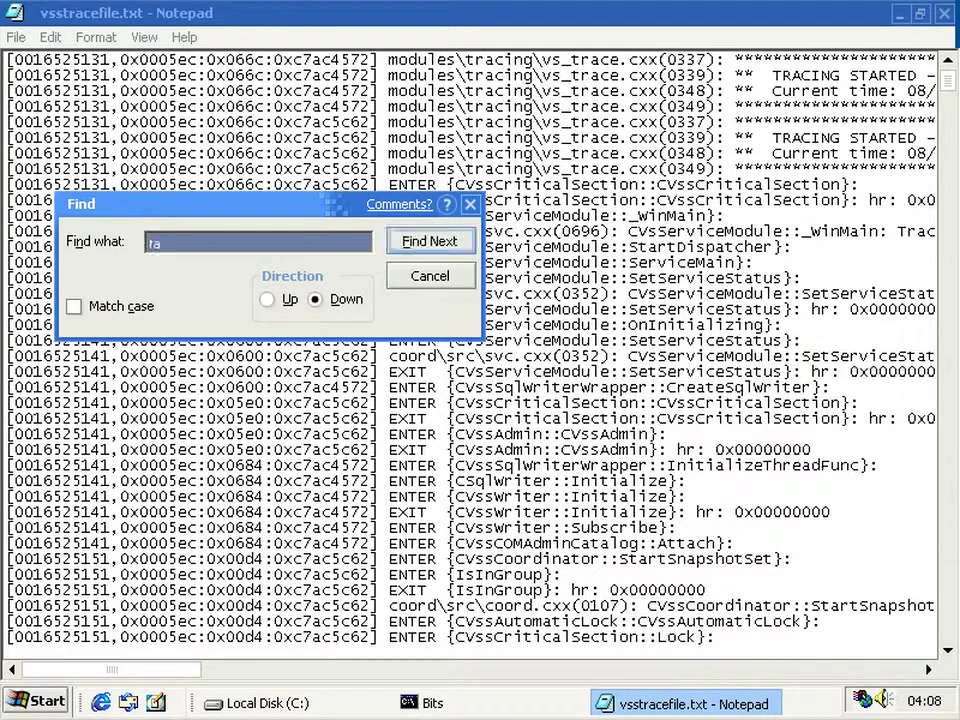
{"action": "type", "text": "ing point"}
{"action": "key", "text": "Return"}
{"action": "left_click", "coordinate": [414, 282]}
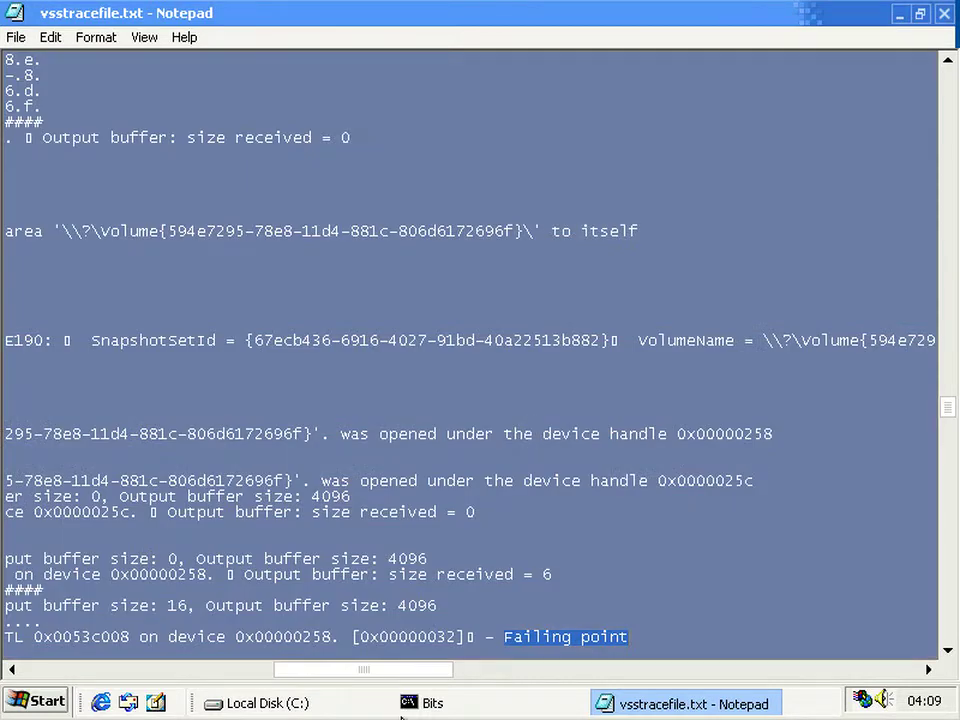
Step: Examine the log entries around the failing point, following the IOCTL 0x0053c008 line across to its bracketed error code
{"action": "left_click_drag", "start_coordinate": [401, 676], "coordinate": [313, 678]}
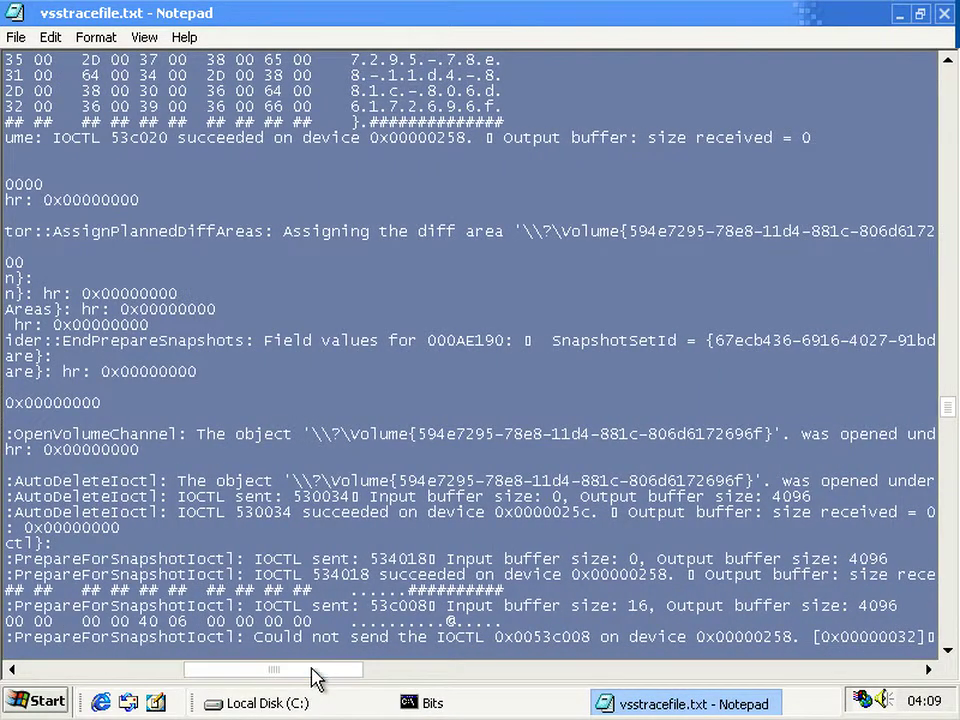
{"action": "scroll", "coordinate": [310, 637], "scroll_direction": "down", "scroll_amount": 7}
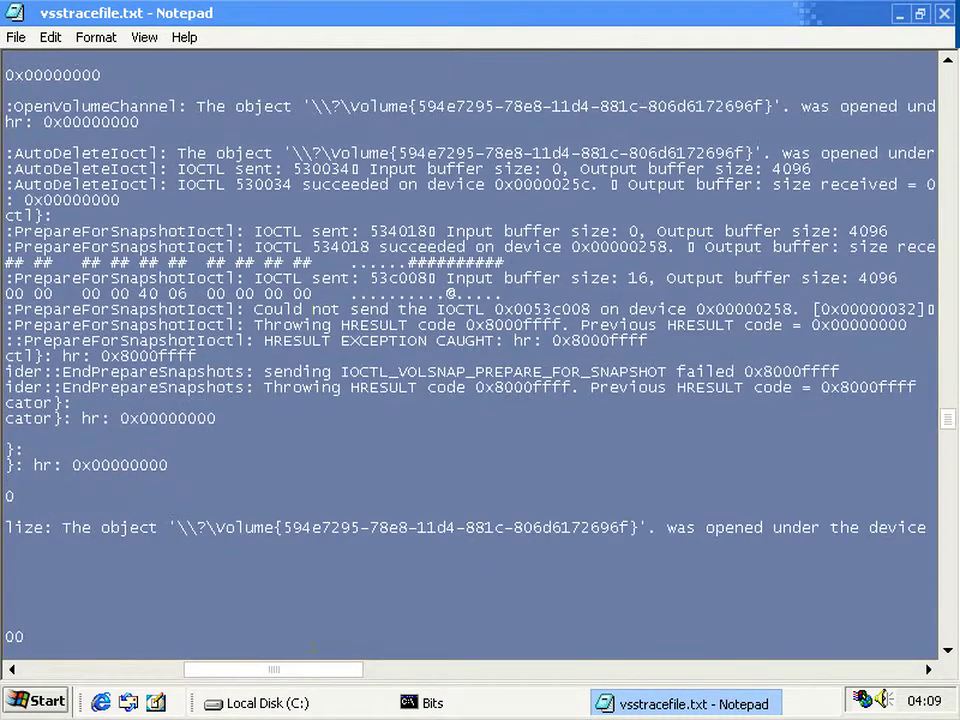
{"action": "left_click_drag", "start_coordinate": [254, 310], "coordinate": [636, 310]}
{"action": "left_click", "coordinate": [636, 310]}
{"action": "left_click", "coordinate": [531, 670]}
{"action": "left_click", "coordinate": [565, 669]}
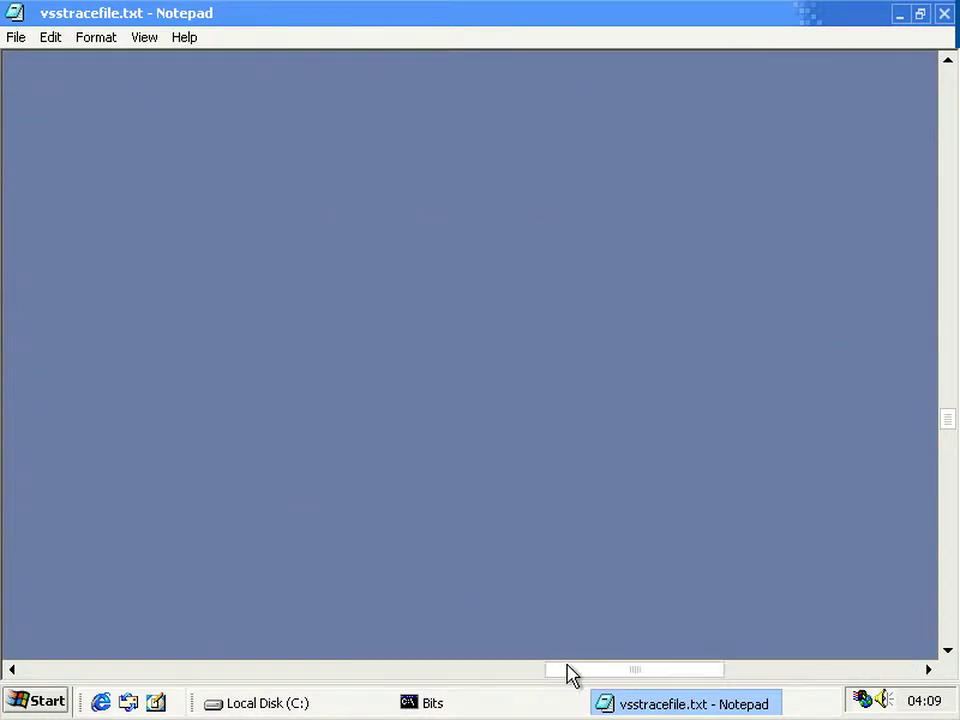
{"action": "left_click", "coordinate": [485, 669]}
{"action": "left_click_drag", "start_coordinate": [490, 677], "coordinate": [381, 679]}
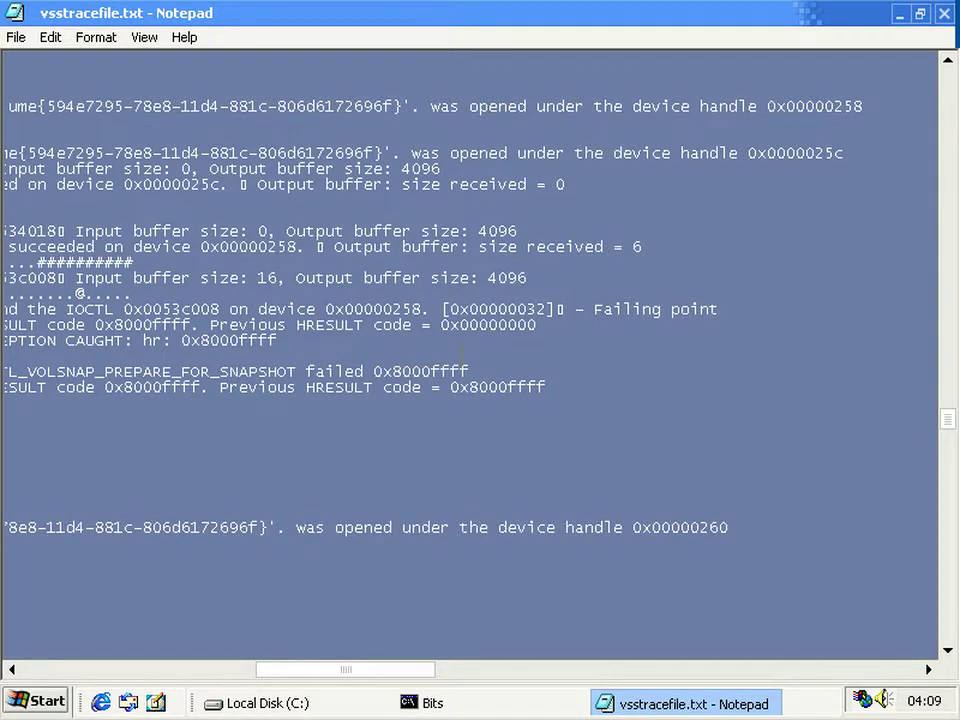
{"action": "left_click_drag", "start_coordinate": [528, 309], "coordinate": [548, 309]}
Step: Switch to the Bits console and try to look up the error code with net helpmsg 0x32
{"action": "left_click", "coordinate": [429, 701]}
{"action": "type", "text": "n"}
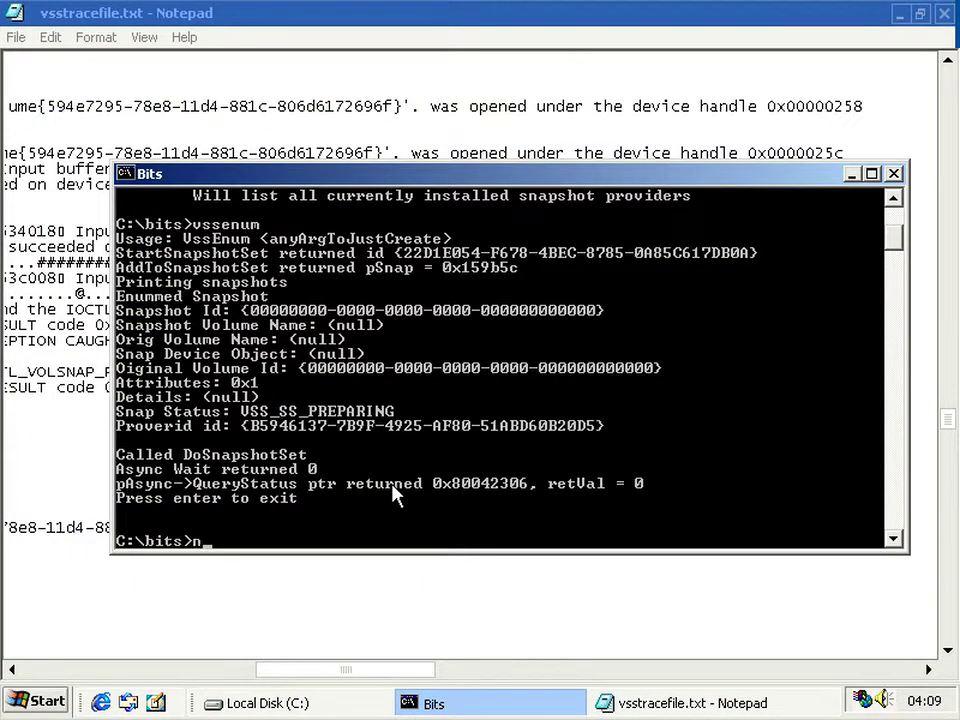
{"action": "type", "text": "et showhlpm"}
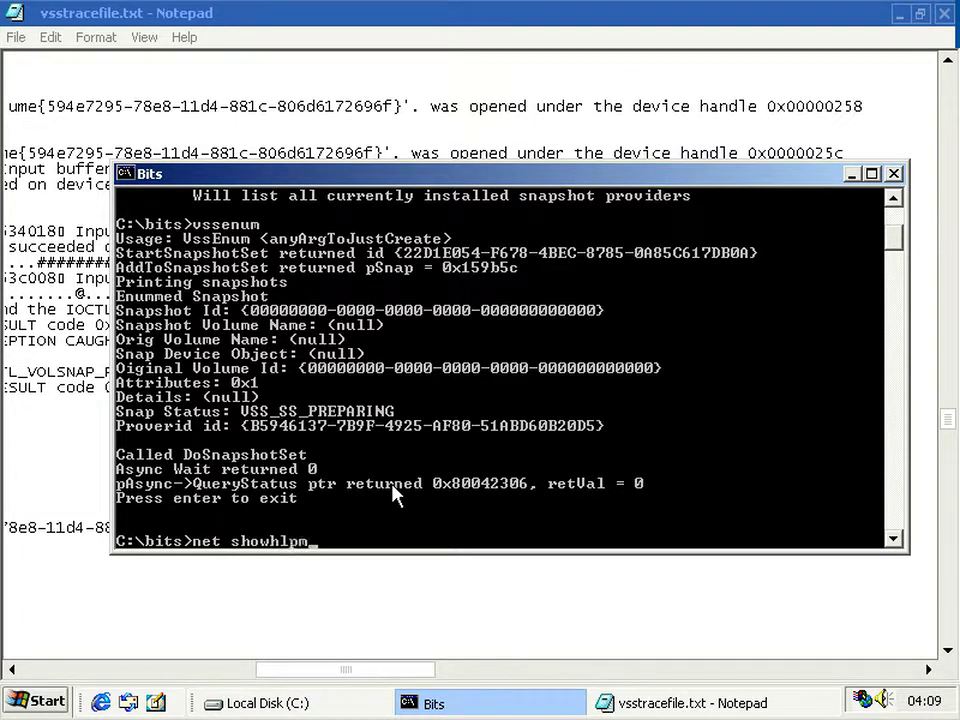
{"action": "type", "text": "sg"}
{"action": "key", "text": "BackSpace"}
{"action": "key", "text": "BackSpace"}
{"action": "key", "text": "BackSpace"}
{"action": "key", "text": "BackSpace"}
{"action": "key", "text": "BackSpace"}
{"action": "key", "text": "BackSpace"}
{"action": "key", "text": "BackSpace"}
{"action": "key", "text": "BackSpace"}
{"action": "key", "text": "BackSpace"}
{"action": "key", "text": "BackSpace"}
{"action": "type", "text": "help"}
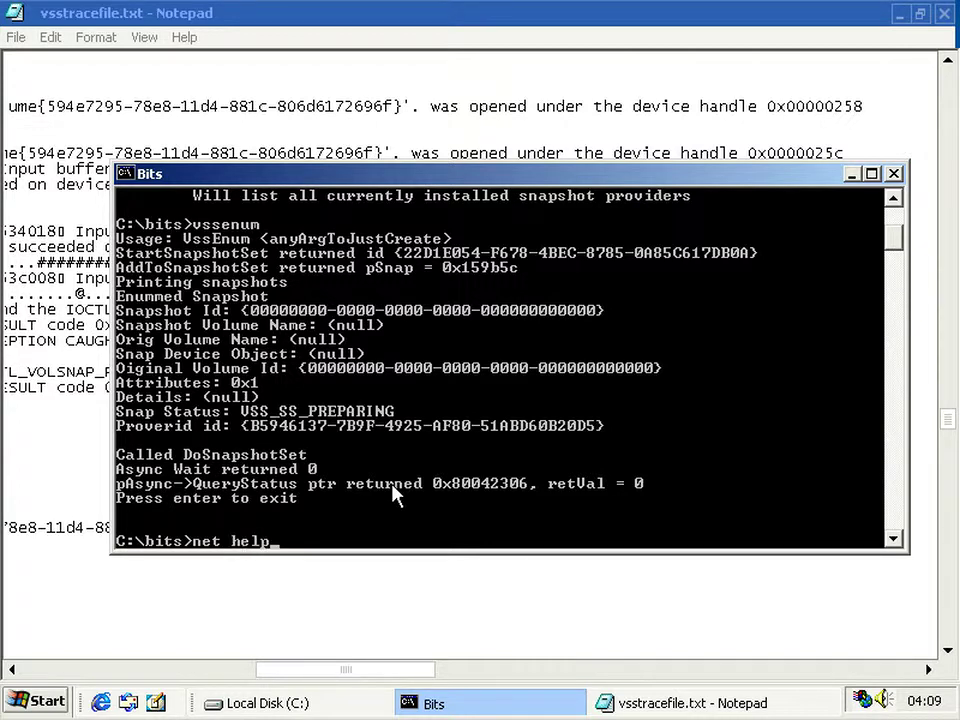
{"action": "type", "text": "msg 0x32"}
{"action": "key", "text": "Return"}
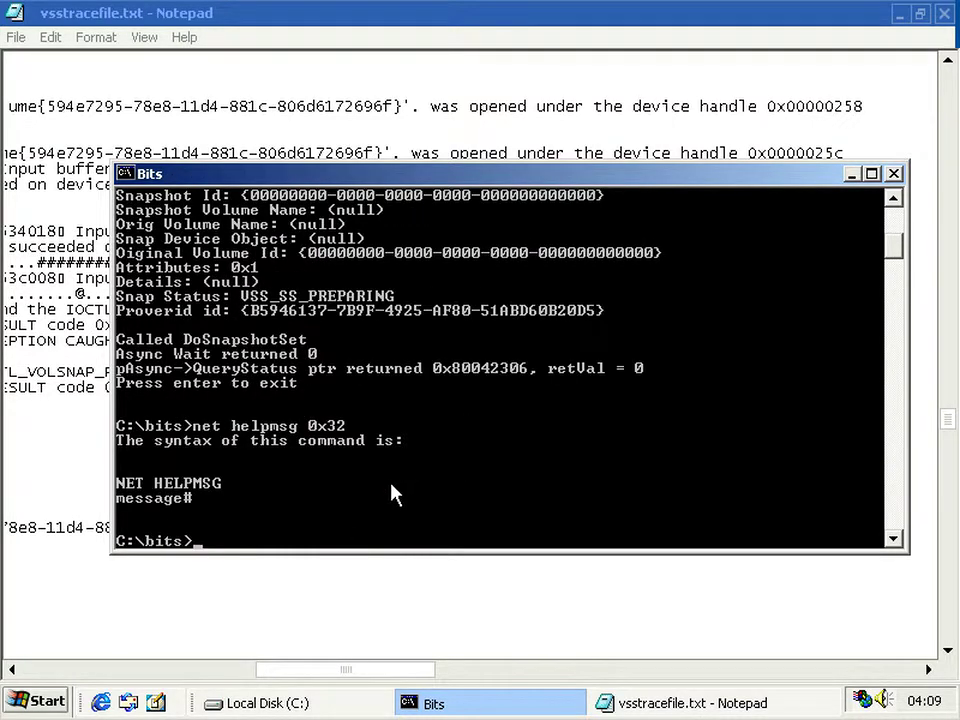
Step: Look up the error code in decimal form by running net helpmsg 50
{"action": "key", "text": "Up"}
{"action": "key", "text": "BackSpace"}
{"action": "key", "text": "BackSpace"}
{"action": "key", "text": "BackSpace"}
{"action": "key", "text": "BackSpace"}
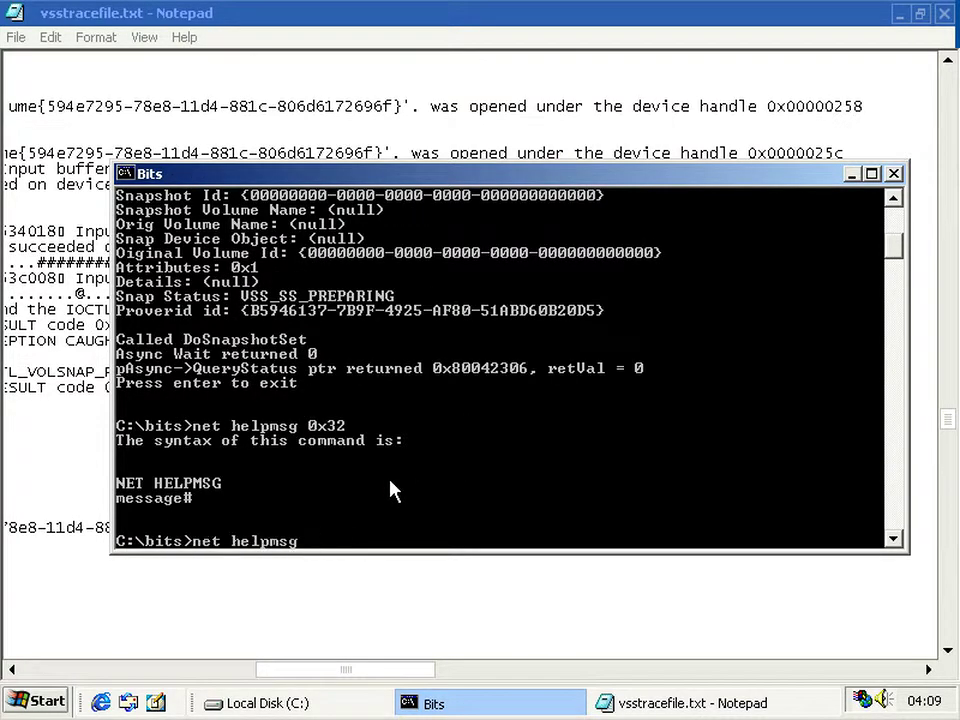
{"action": "type", "text": "50"}
{"action": "key", "text": "Return"}
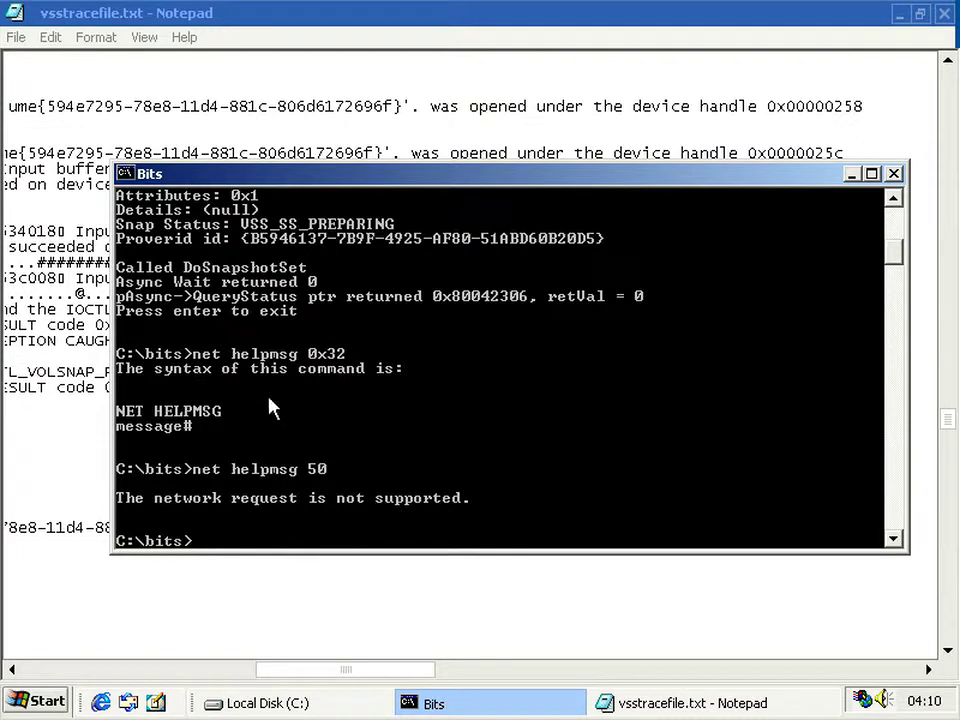
Step: Return to the Local Disk (C:) window and inspect the drive's general properties, closing them without changes
{"action": "left_click", "coordinate": [536, 40]}
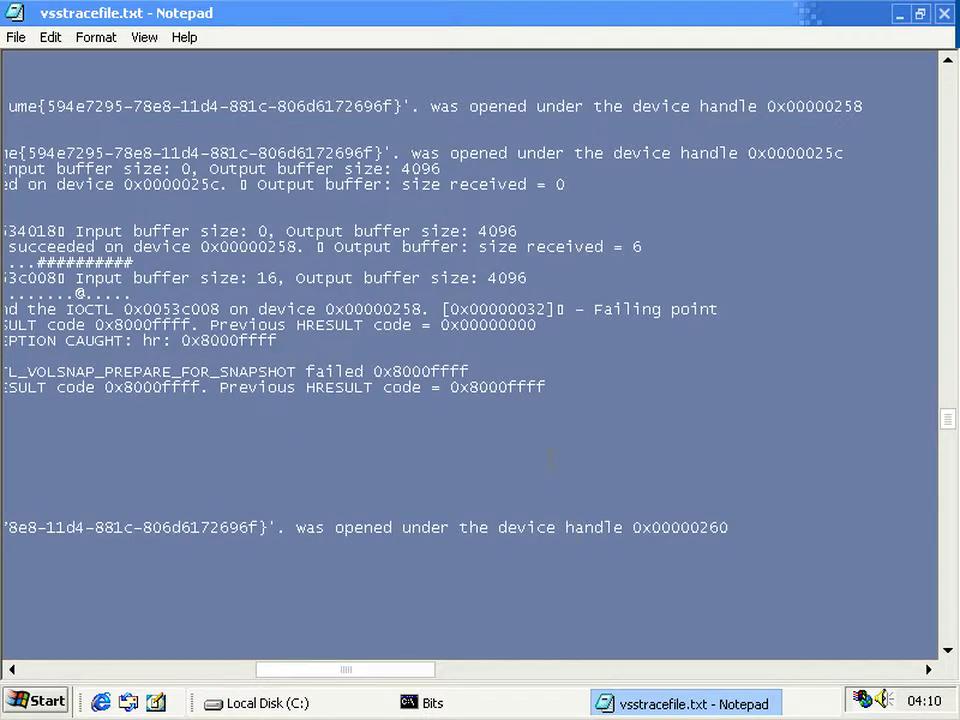
{"action": "left_click", "coordinate": [343, 704]}
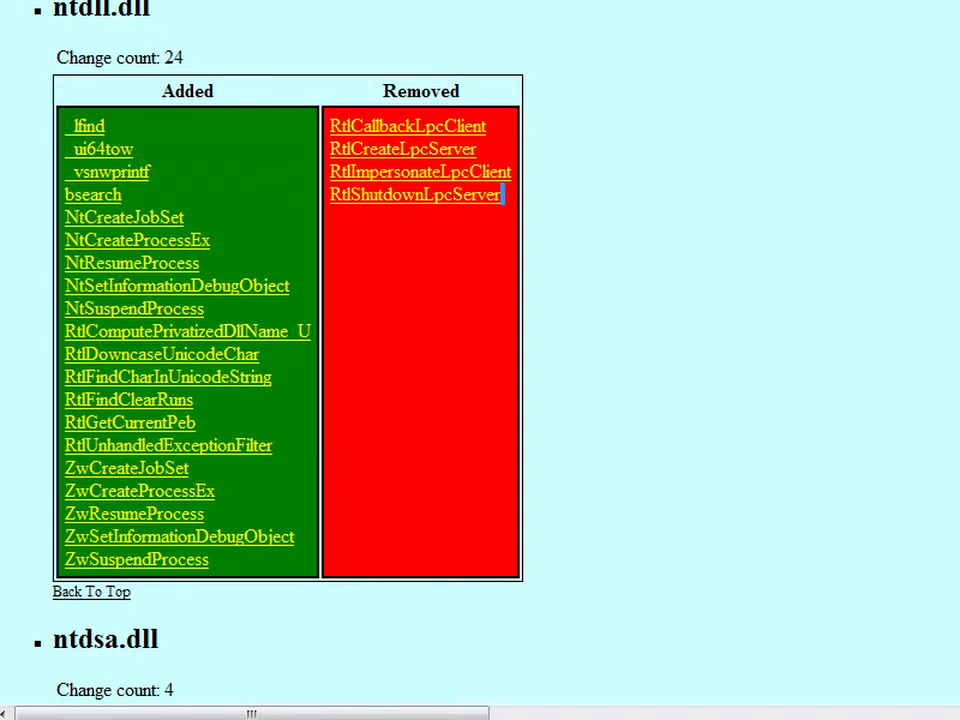
{"action": "left_click", "coordinate": [611, 640]}
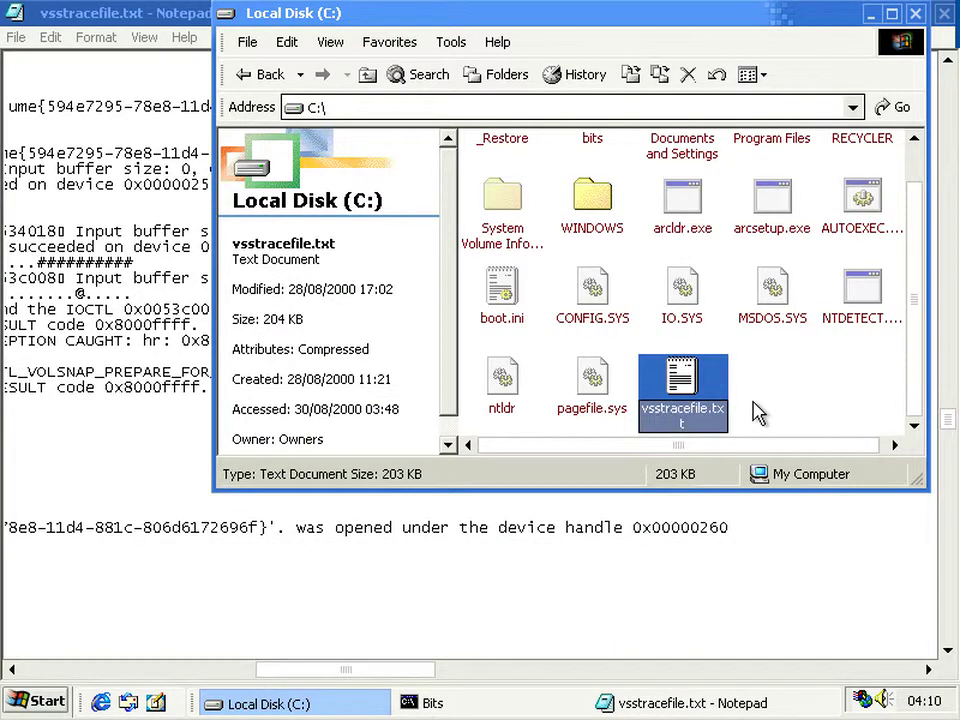
{"action": "left_click", "coordinate": [752, 402]}
{"action": "left_click", "coordinate": [448, 443]}
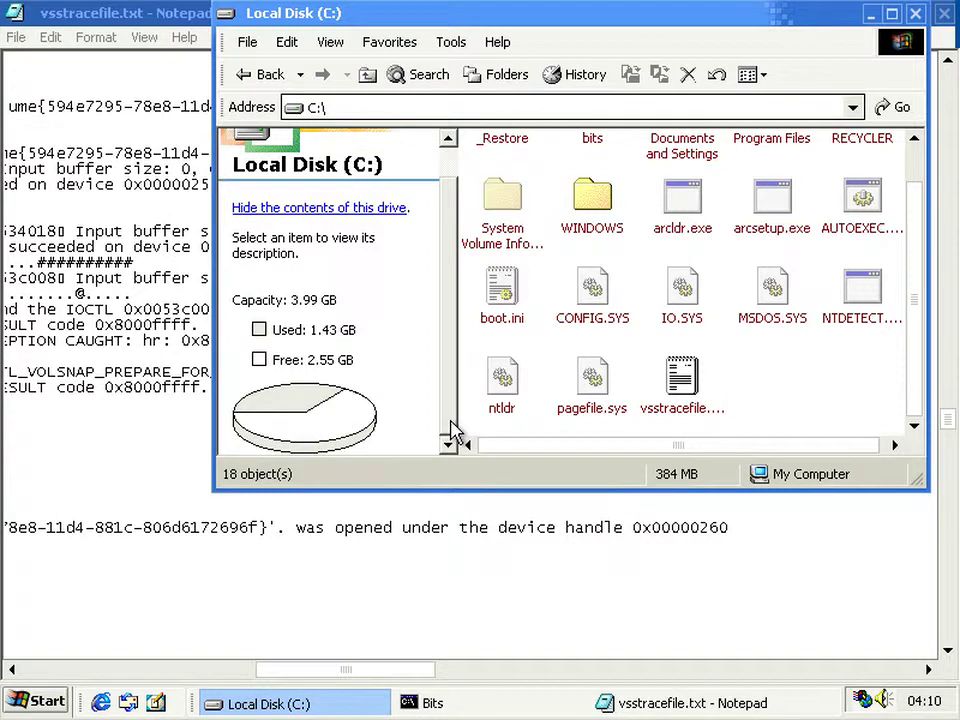
{"action": "right_click", "coordinate": [813, 419]}
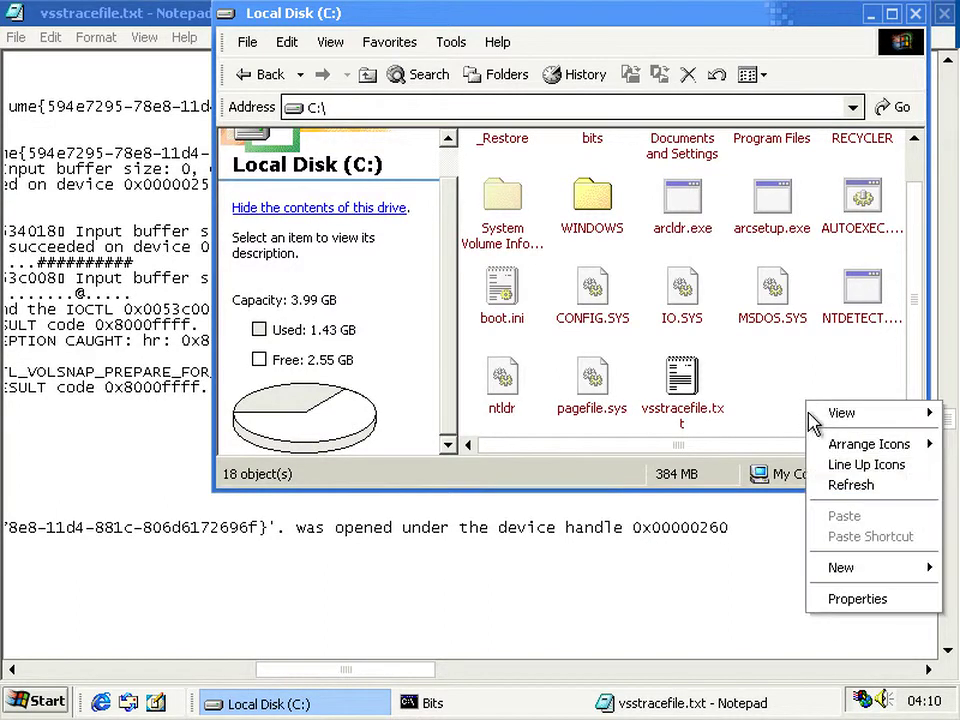
{"action": "left_click", "coordinate": [843, 596]}
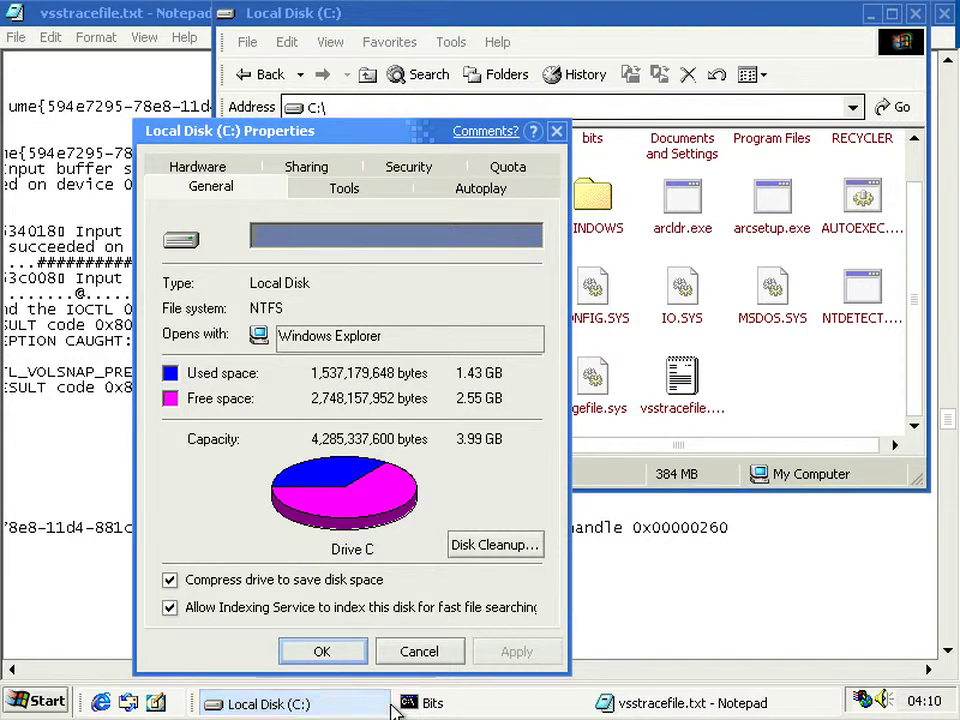
{"action": "left_click", "coordinate": [418, 651]}
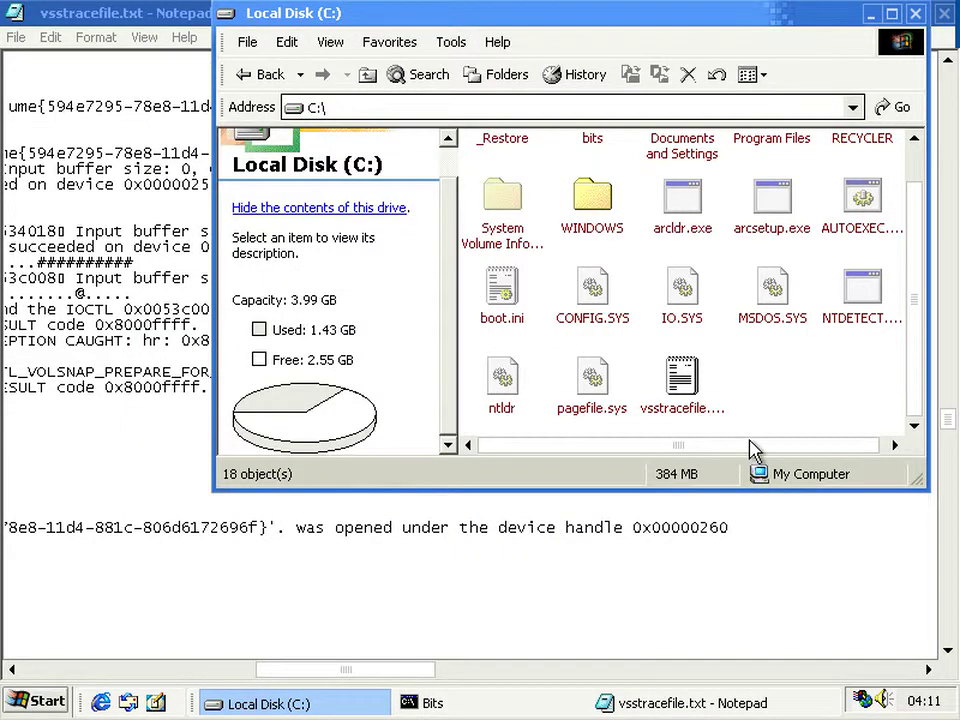
Step: Return to the trace log, read the entries following the failed snapshot preparation, and close Notepad
{"action": "left_click", "coordinate": [641, 521]}
{"action": "key", "text": "ctrl+a"}
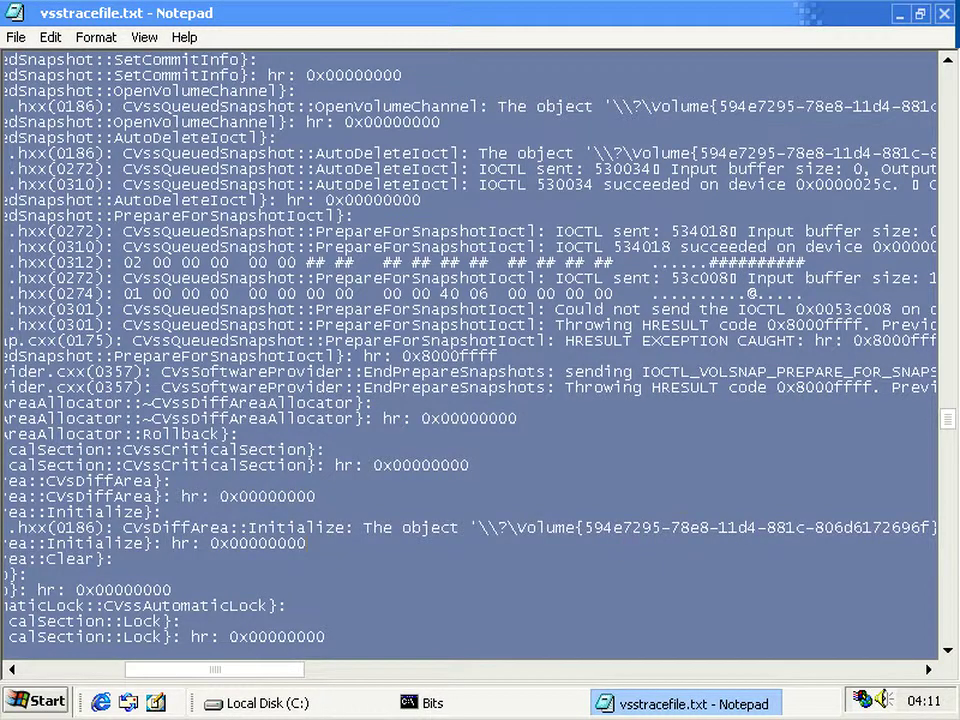
{"action": "scroll", "coordinate": [739, 485], "scroll_direction": "down", "scroll_amount": 5}
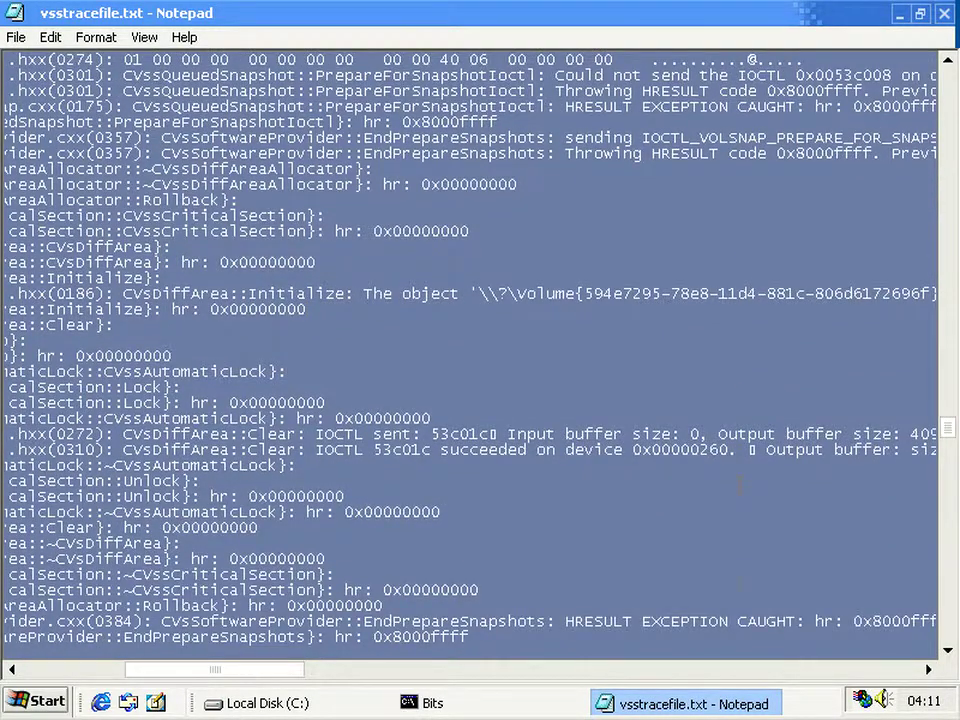
{"action": "scroll", "coordinate": [739, 485], "scroll_direction": "down", "scroll_amount": 4}
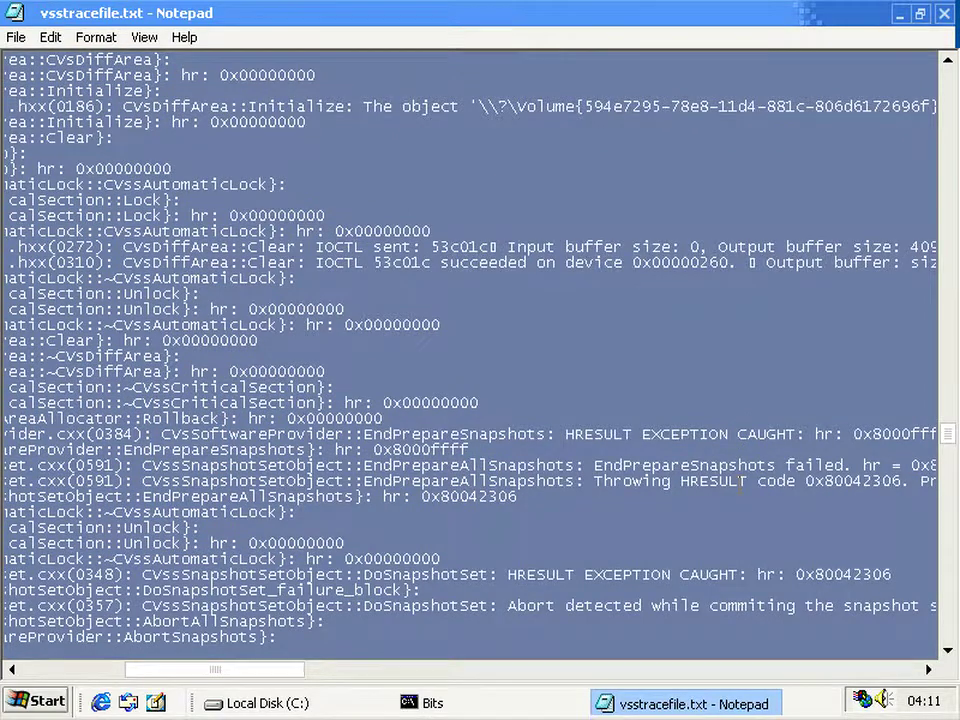
{"action": "scroll", "coordinate": [740, 484], "scroll_direction": "up", "scroll_amount": 1}
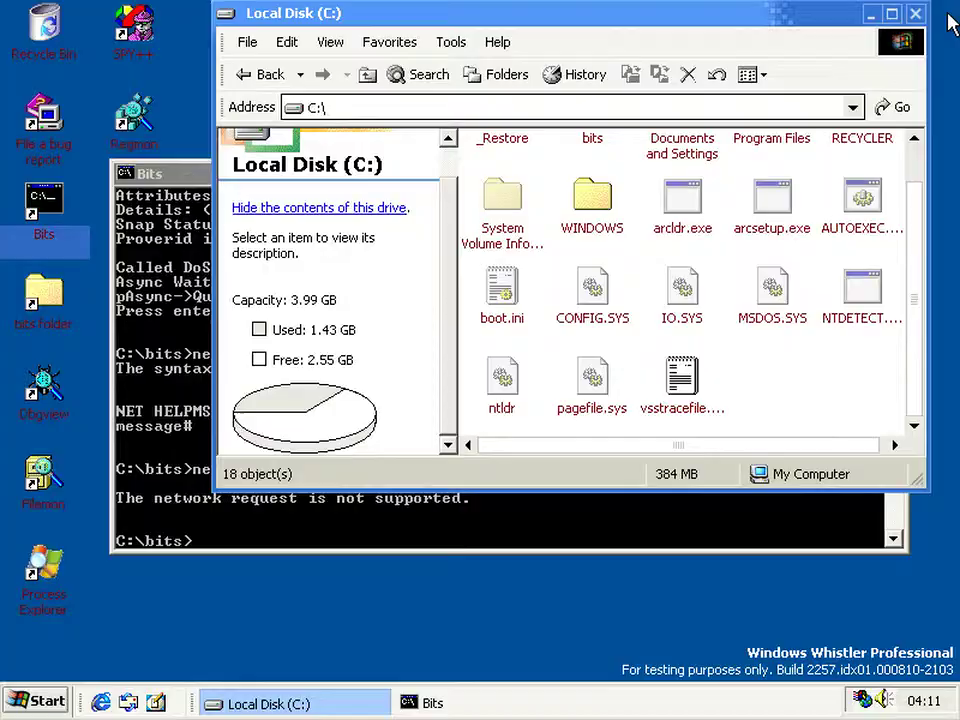
{"action": "left_click", "coordinate": [943, 13]}
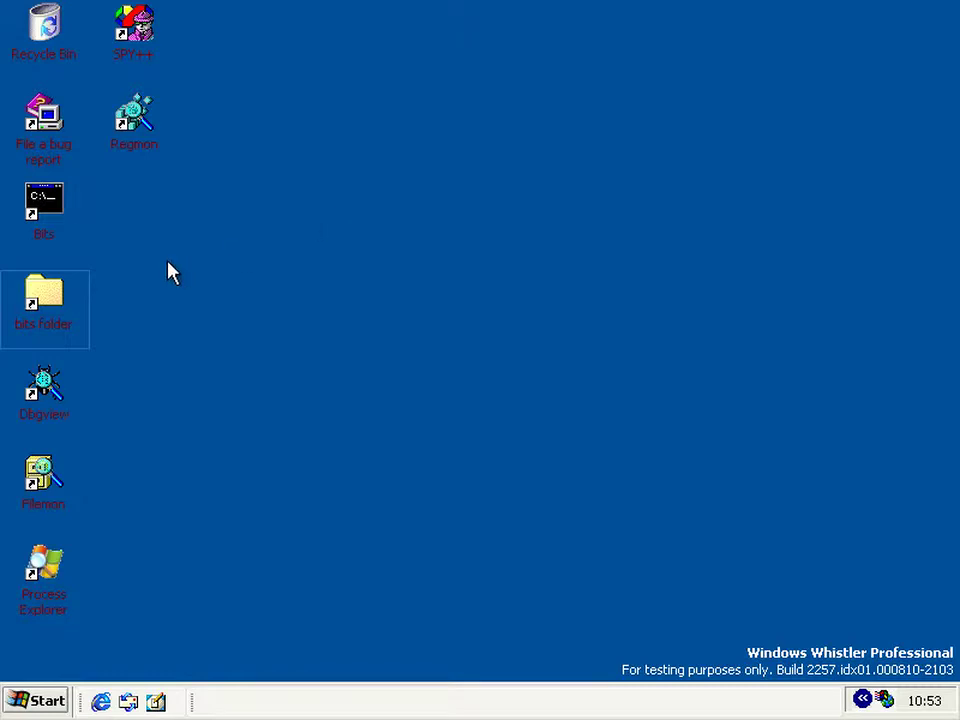
Step: Open the C:\WINDOWS\system32 folder, starting from the bits folder shortcut, and browse its list of subfolders
{"action": "double_click", "coordinate": [64, 300]}
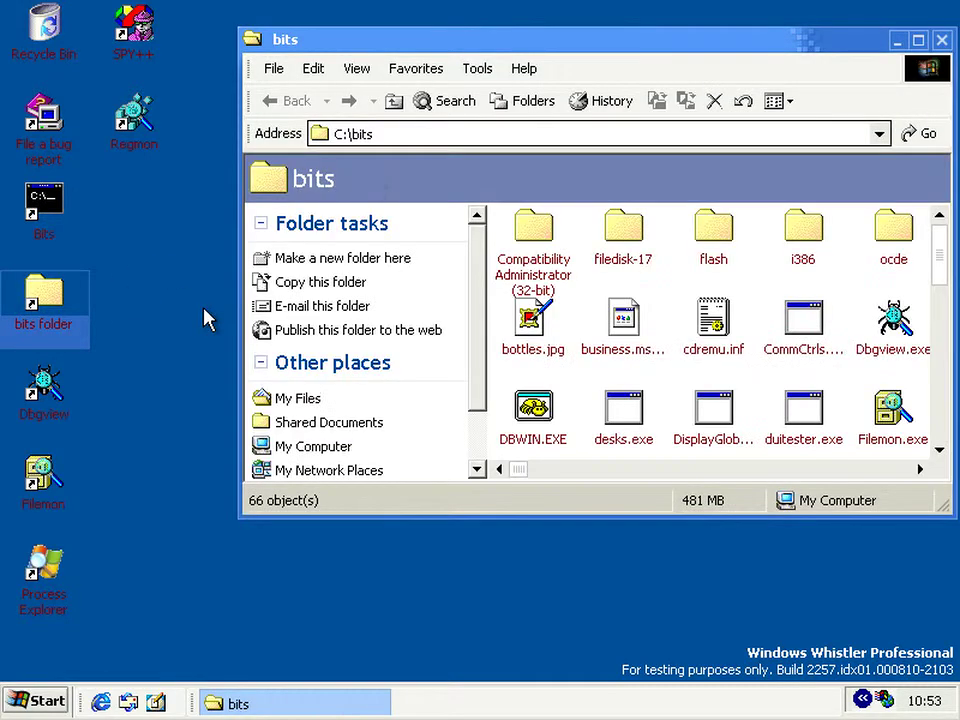
{"action": "left_click", "coordinate": [400, 104]}
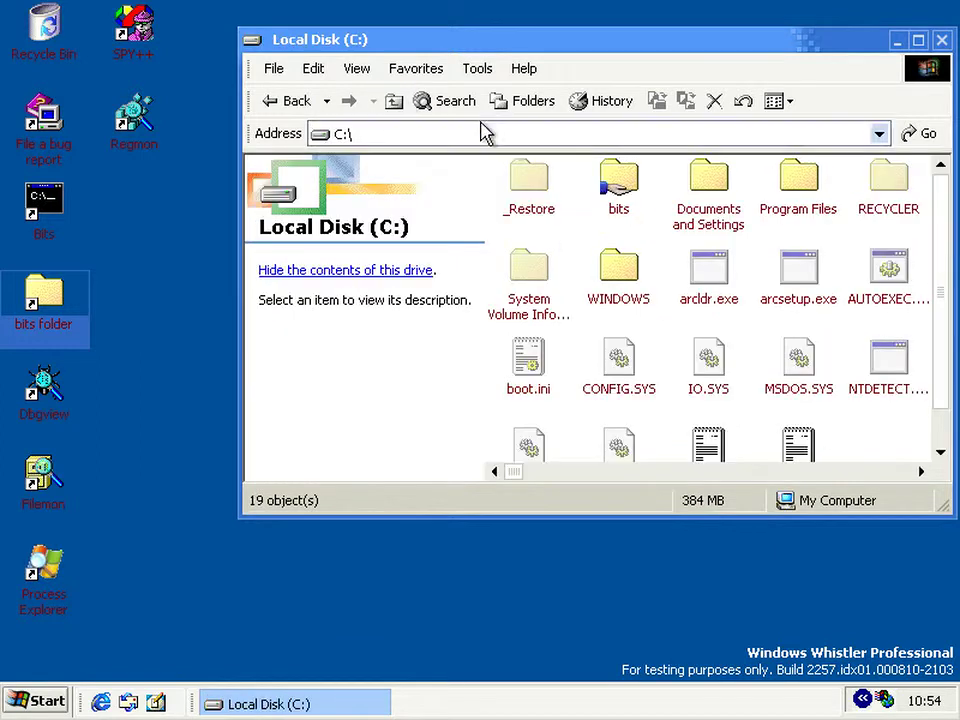
{"action": "left_click", "coordinate": [552, 220]}
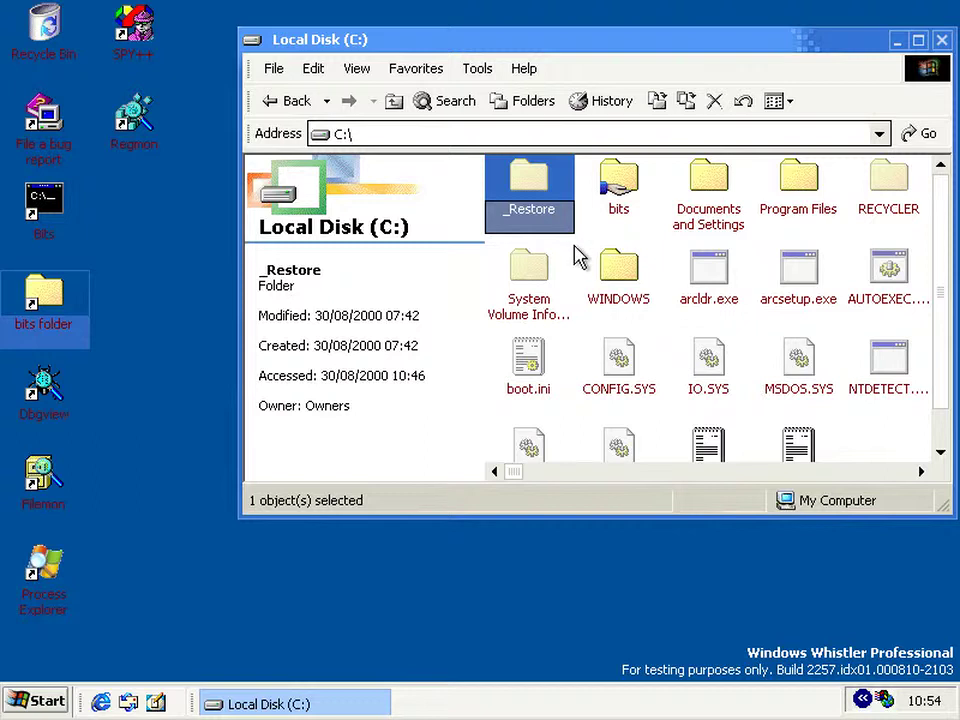
{"action": "left_click", "coordinate": [579, 255]}
{"action": "double_click", "coordinate": [612, 268]}
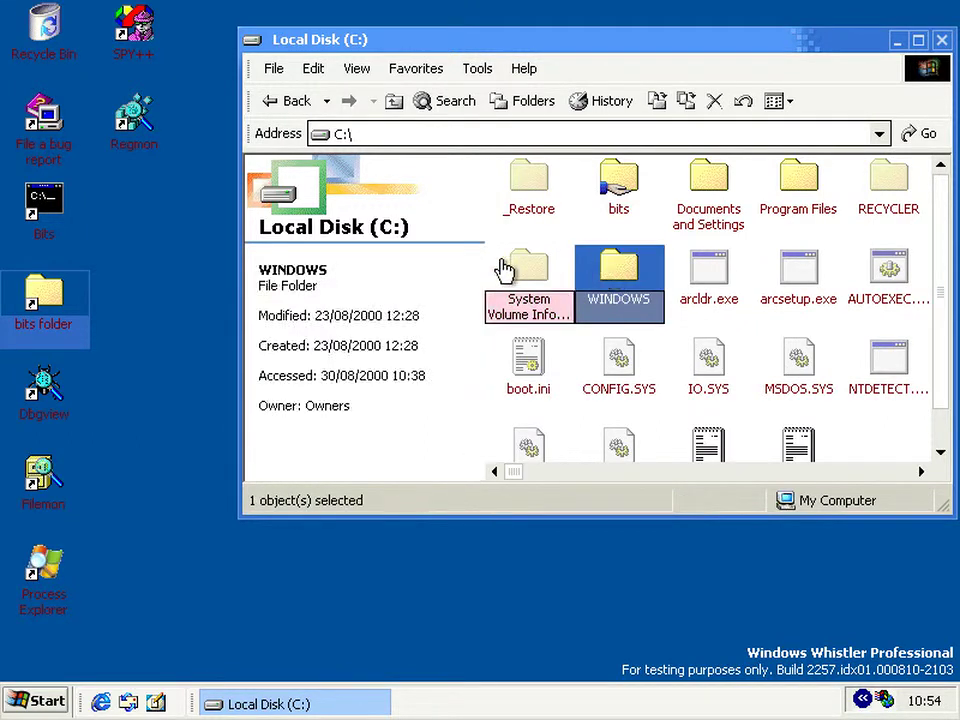
{"action": "scroll", "coordinate": [797, 403], "scroll_direction": "down", "scroll_amount": 5}
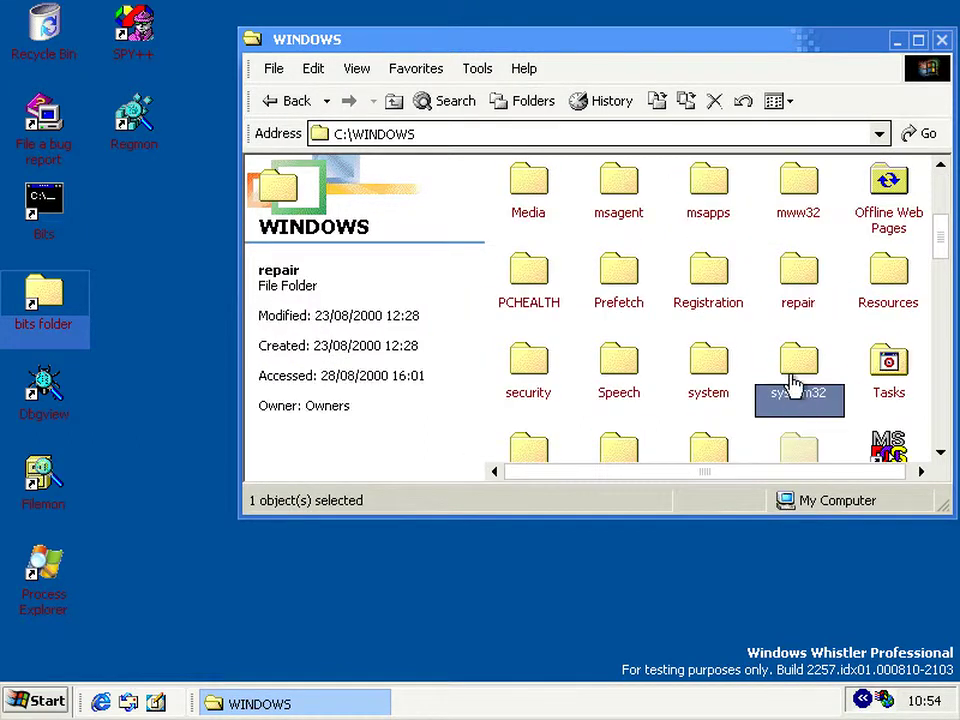
{"action": "left_click", "coordinate": [792, 370]}
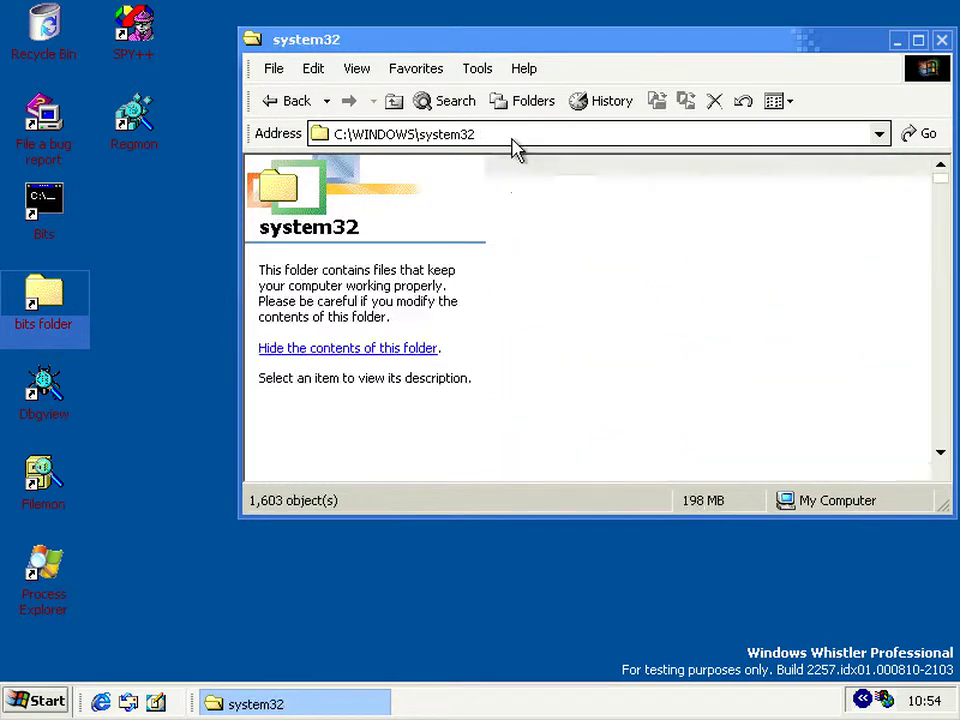
{"action": "scroll", "coordinate": [696, 285], "scroll_direction": "down", "scroll_amount": 1}
{"action": "scroll", "coordinate": [697, 285], "scroll_direction": "down", "scroll_amount": 1}
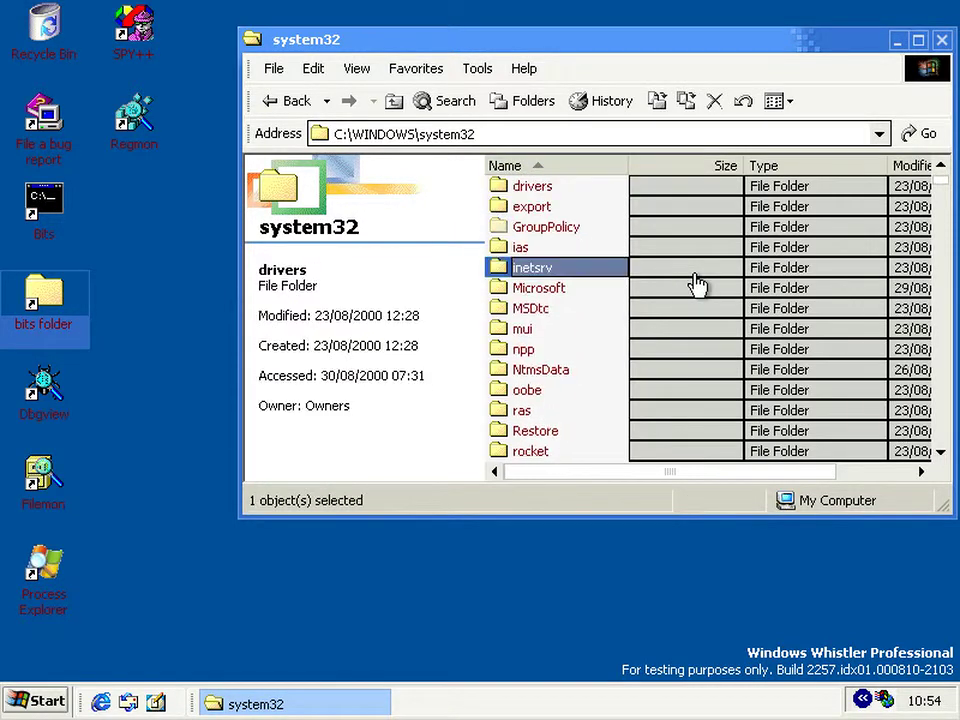
Step: Open filelist.xml from the system32\Restore folder and skim its file, directory and extension rules through to the end
{"action": "left_click", "coordinate": [553, 445]}
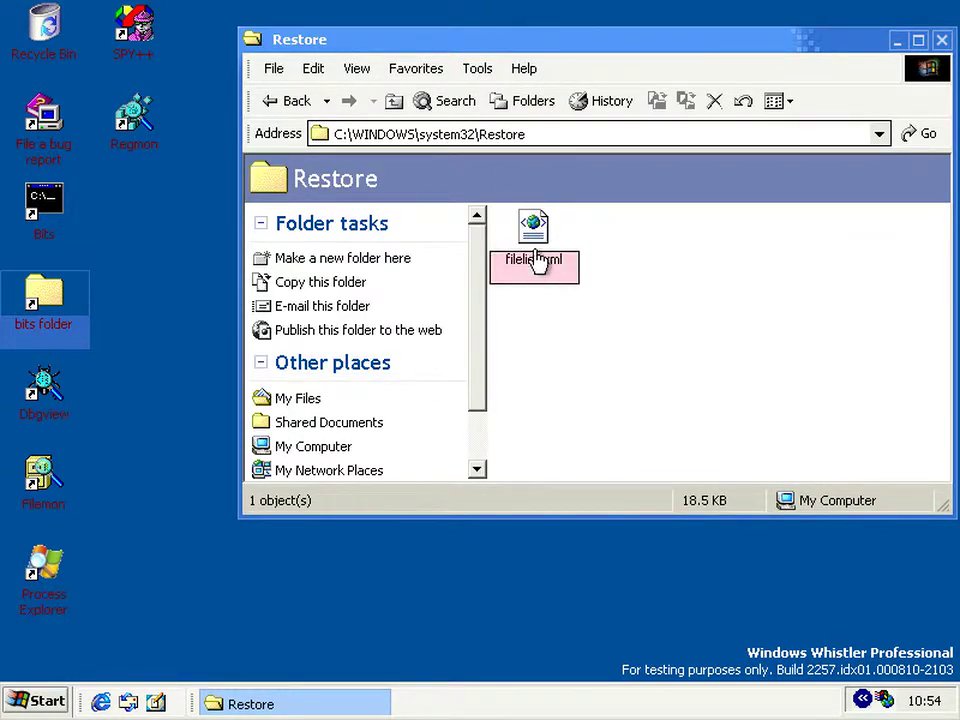
{"action": "double_click", "coordinate": [530, 258]}
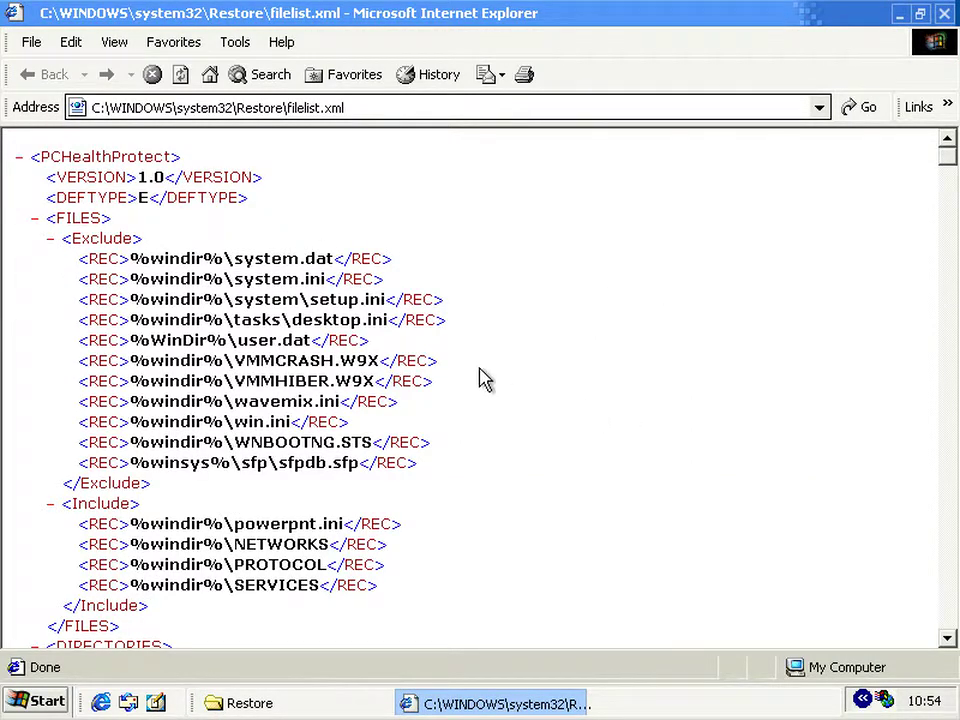
{"action": "scroll", "coordinate": [480, 378], "scroll_direction": "down", "scroll_amount": 13}
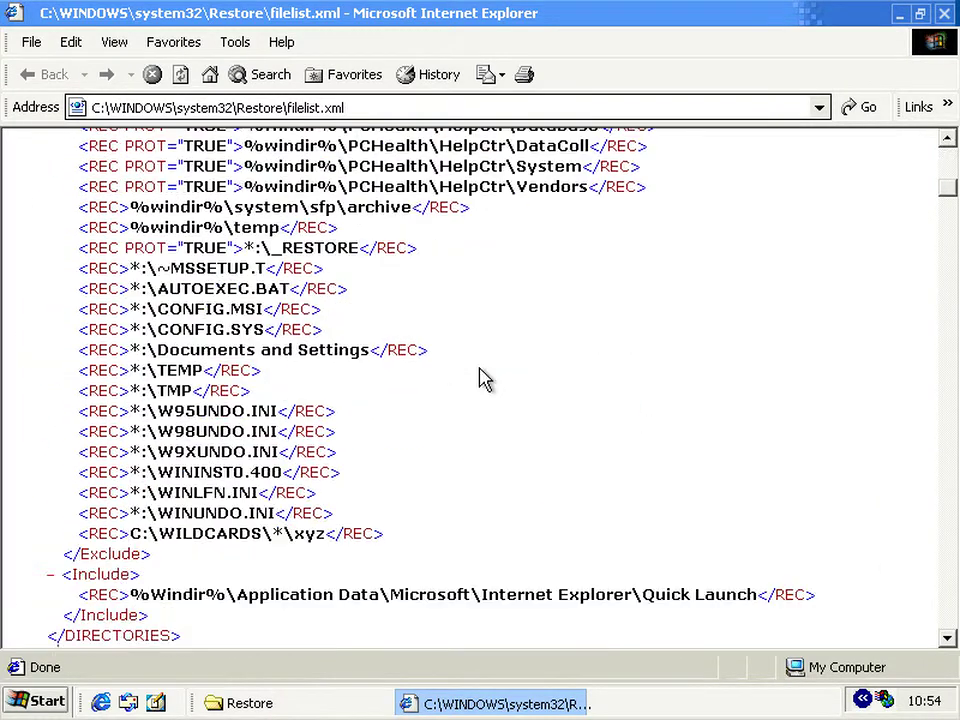
{"action": "key", "text": "End"}
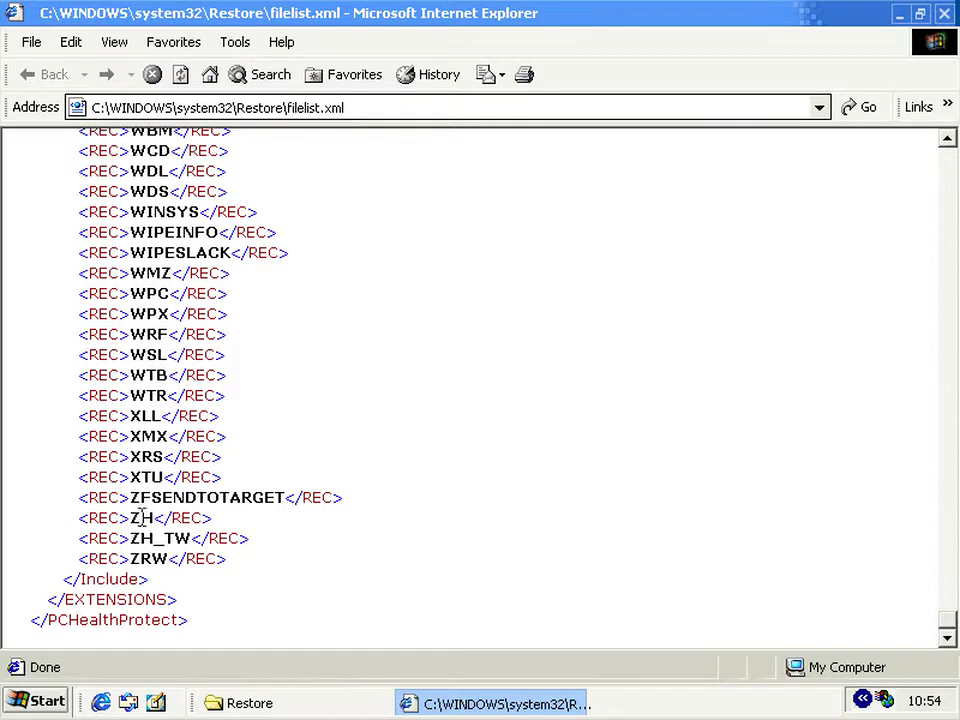
Step: Examine the ZFSENDTOTARGET entry and the neighbouring records in the included extensions of filelist.xml
{"action": "left_click_drag", "start_coordinate": [131, 497], "coordinate": [364, 501]}
{"action": "left_click", "coordinate": [364, 502]}
{"action": "left_click_drag", "start_coordinate": [286, 497], "coordinate": [151, 500]}
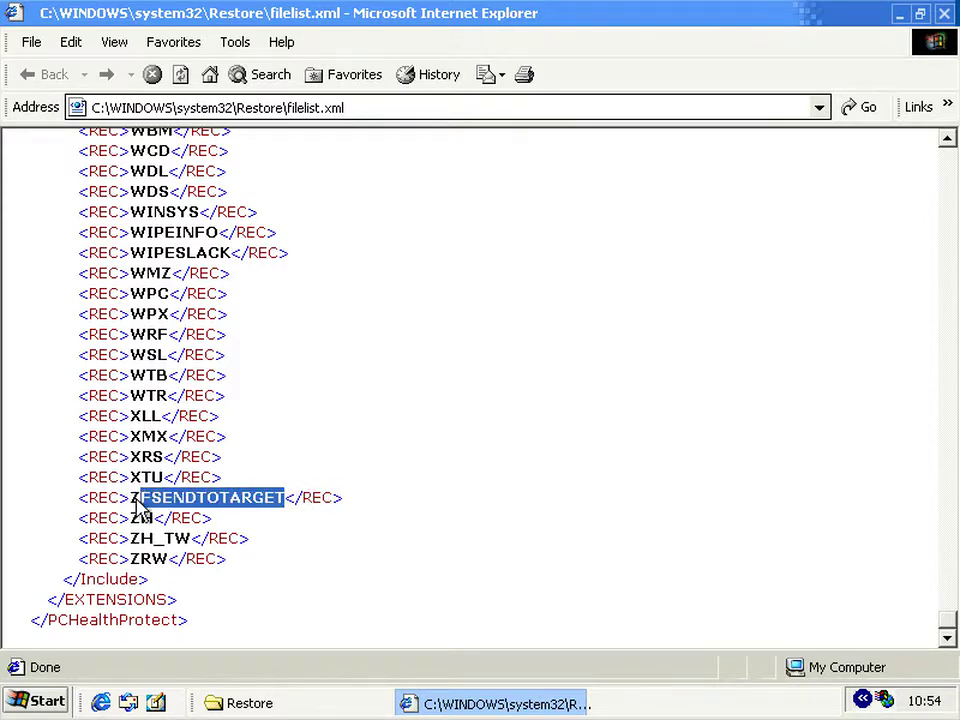
{"action": "left_click", "coordinate": [141, 514]}
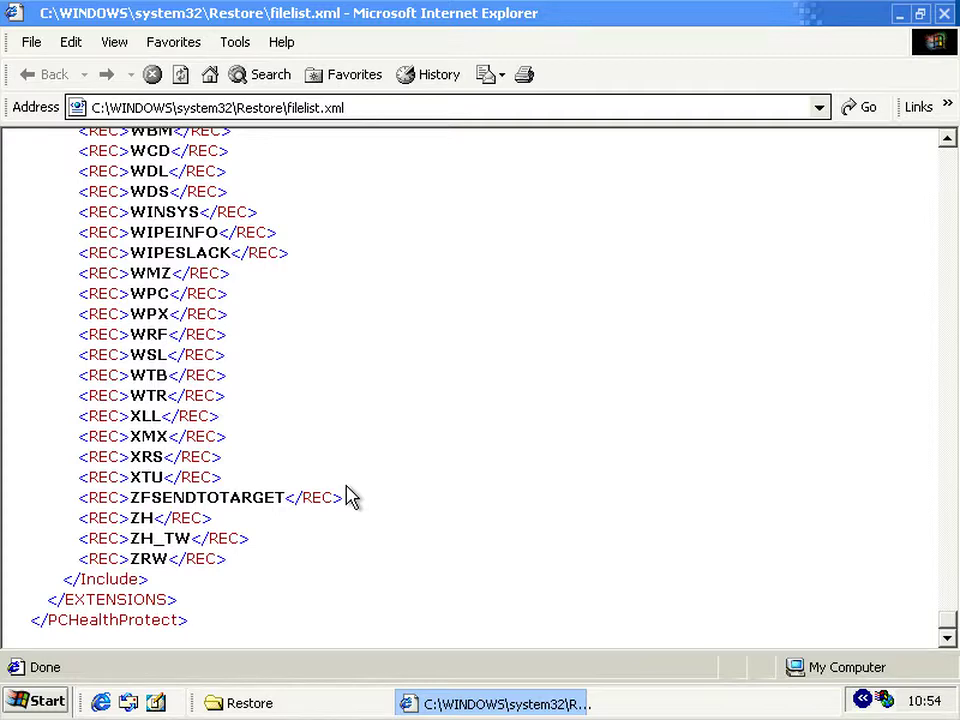
{"action": "left_click_drag", "start_coordinate": [284, 498], "coordinate": [128, 497]}
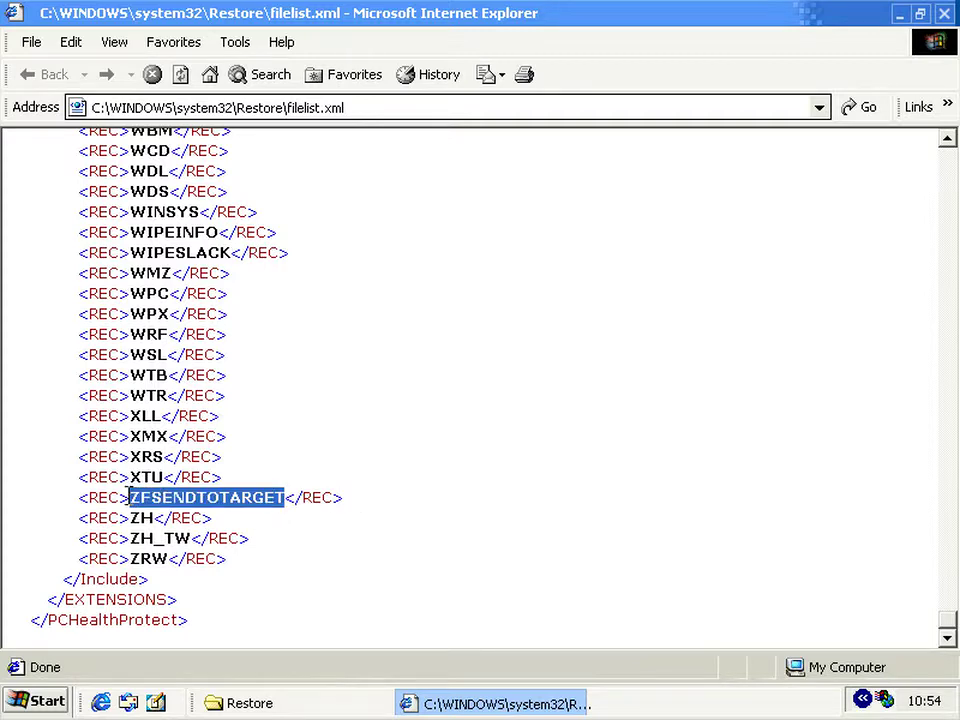
{"action": "left_click", "coordinate": [135, 497]}
{"action": "scroll", "coordinate": [321, 484], "scroll_direction": "up", "scroll_amount": 4}
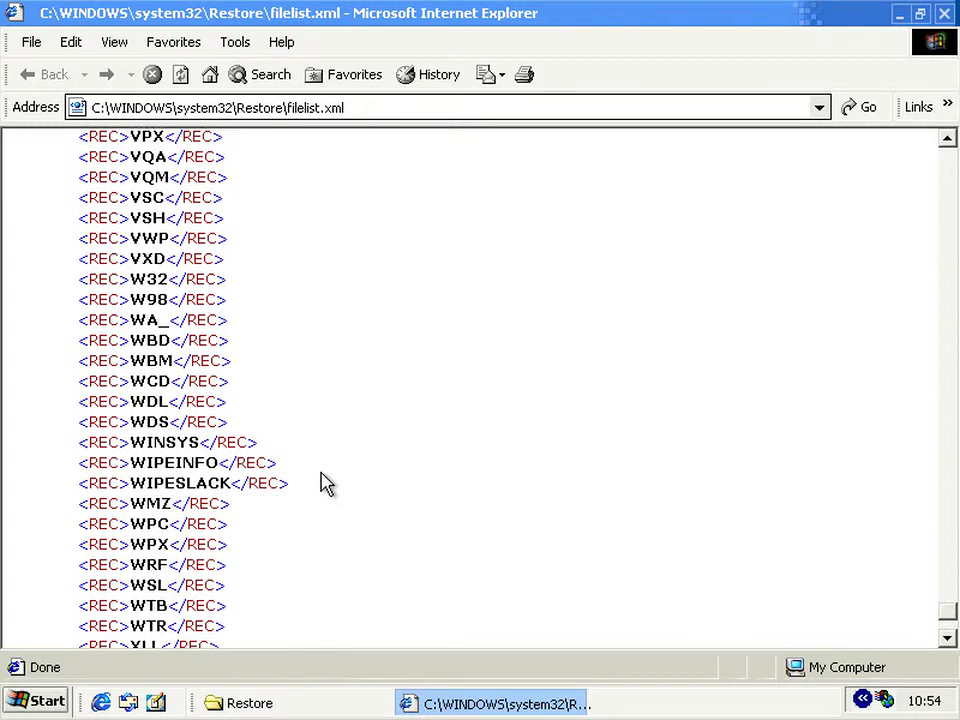
Step: Close filelist.xml and the Restore folder window
{"action": "left_click", "coordinate": [944, 15]}
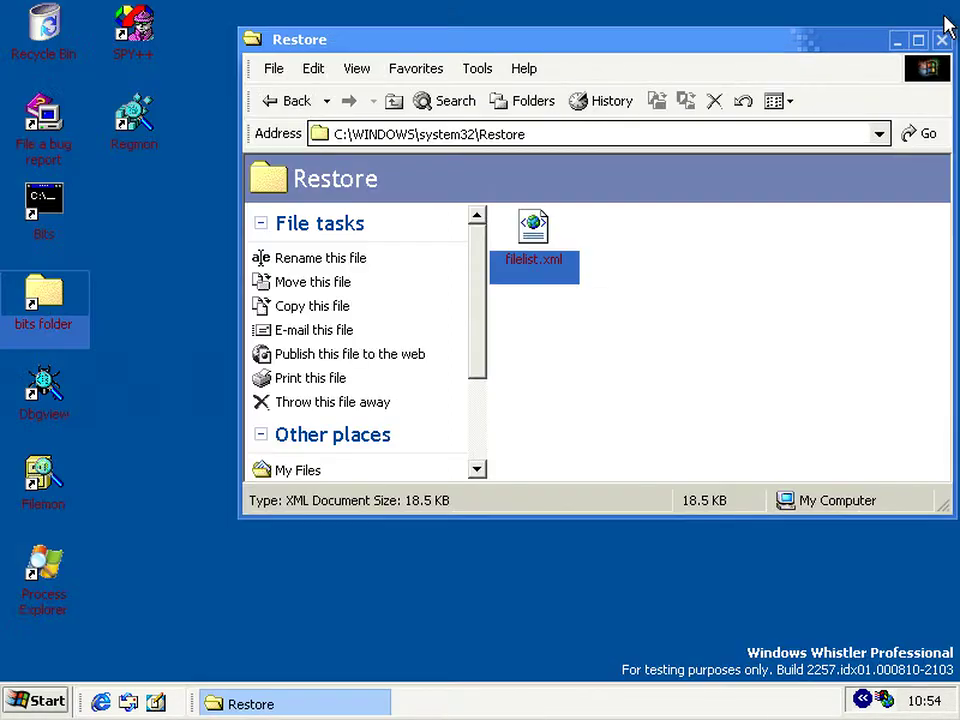
{"action": "left_click", "coordinate": [672, 296]}
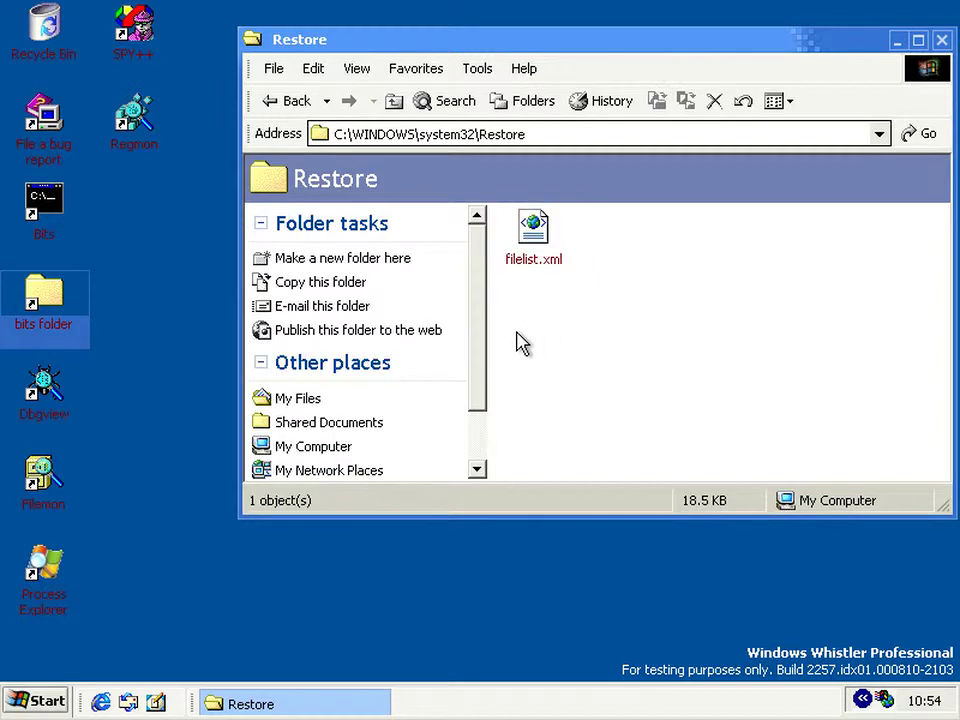
{"action": "left_click_drag", "start_coordinate": [480, 378], "coordinate": [480, 403]}
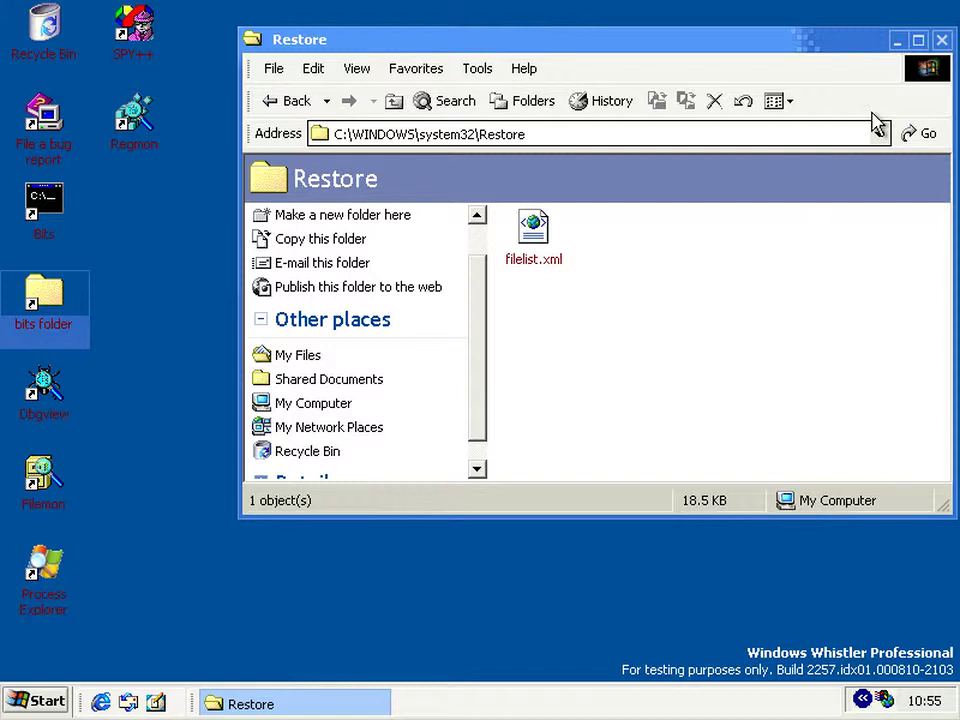
{"action": "left_click", "coordinate": [943, 42]}
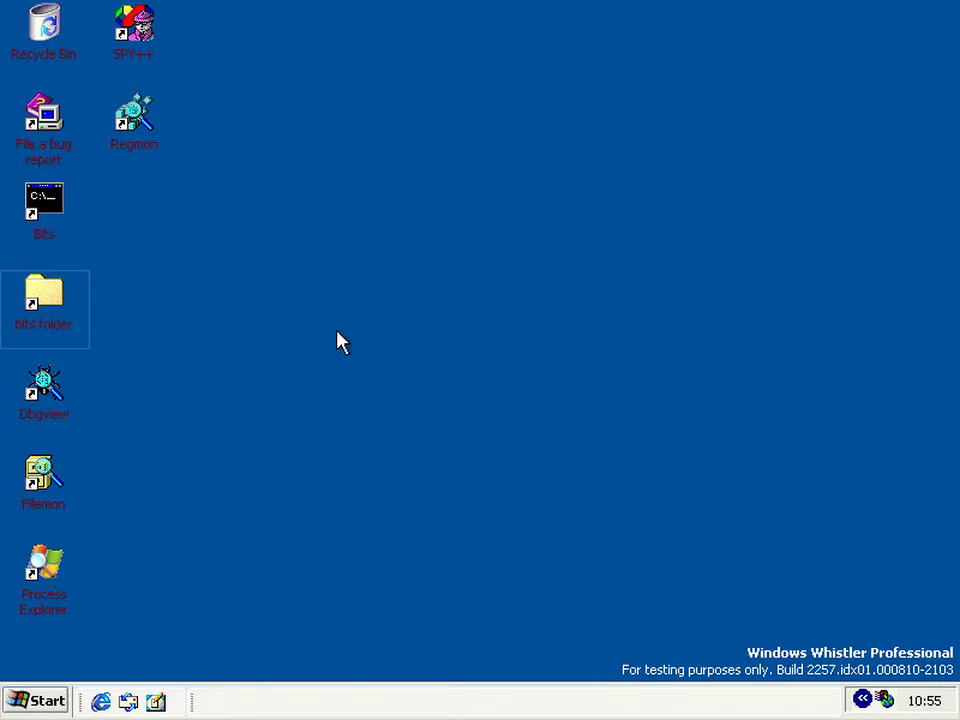
Step: Open the Bits command prompt and open respoint.vbs from the C:\bits folder for editing in Notepad
{"action": "double_click", "coordinate": [43, 200]}
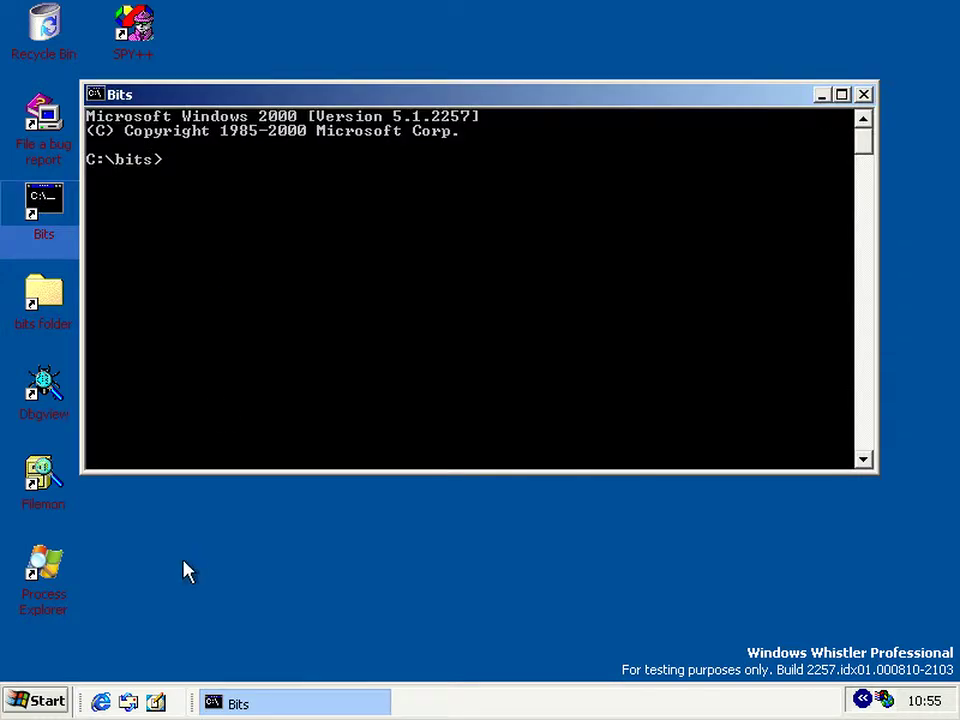
{"action": "double_click", "coordinate": [56, 300]}
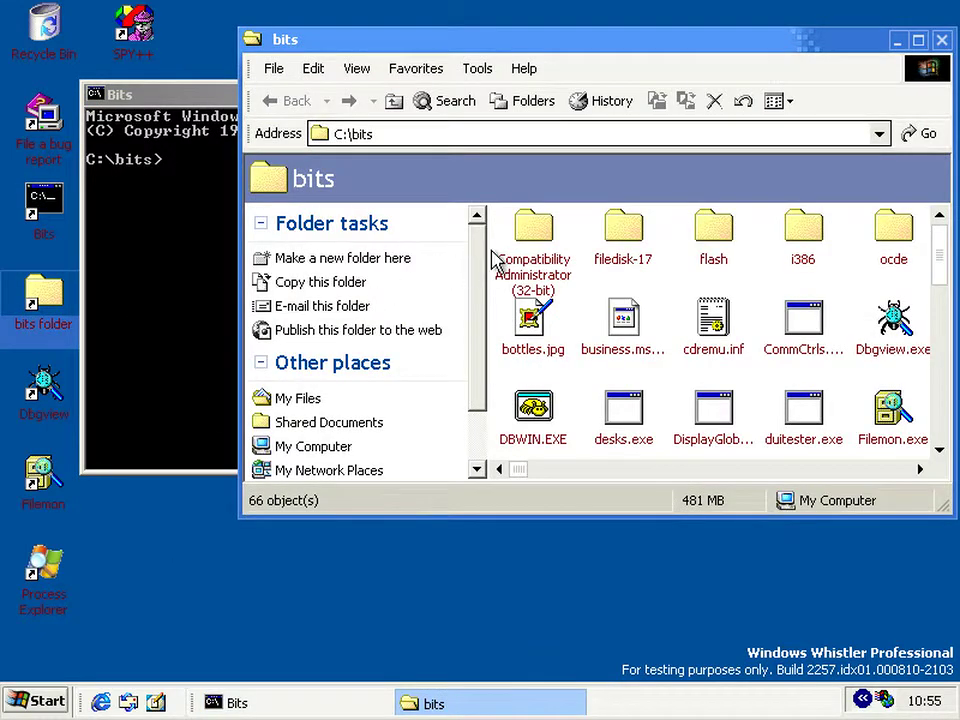
{"action": "scroll", "coordinate": [664, 302], "scroll_direction": "down", "scroll_amount": 10}
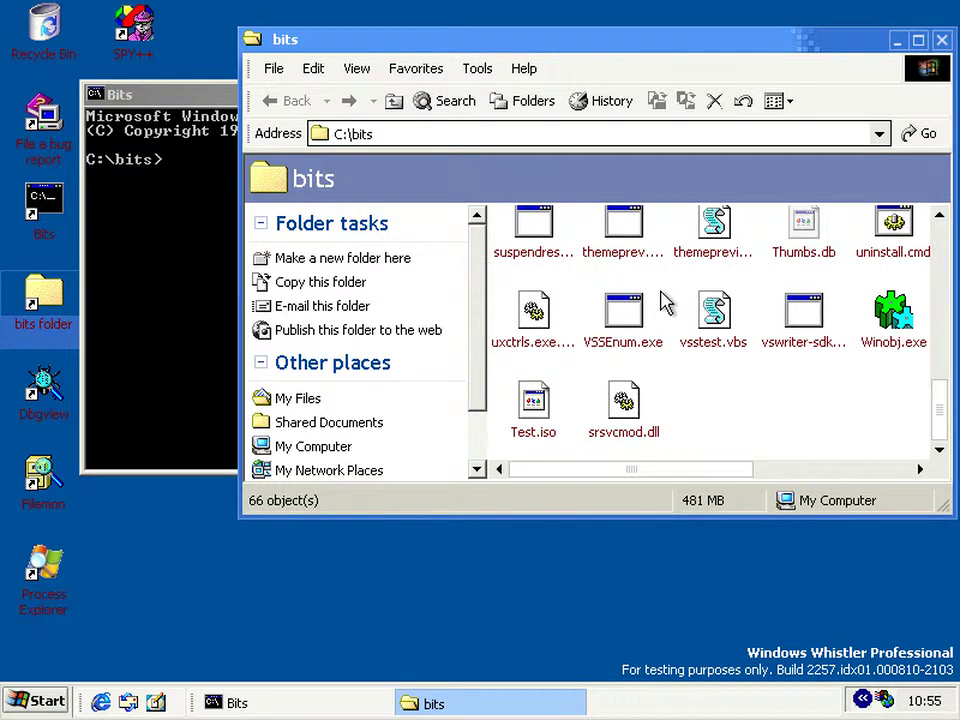
{"action": "type", "text": "shginau"}
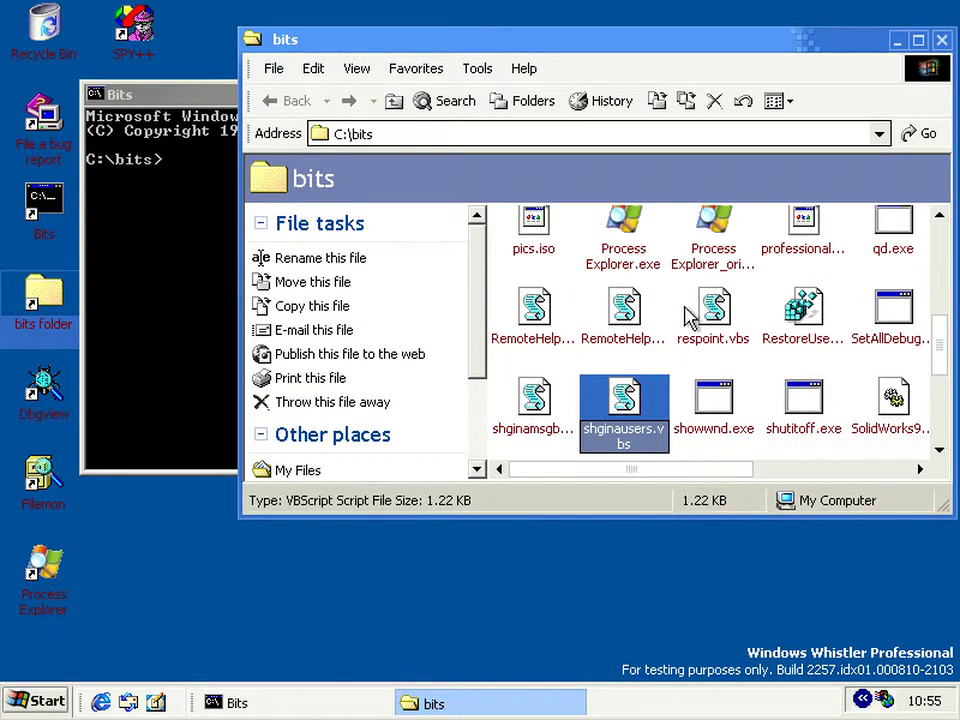
{"action": "right_click", "coordinate": [688, 316]}
{"action": "left_click", "coordinate": [722, 339]}
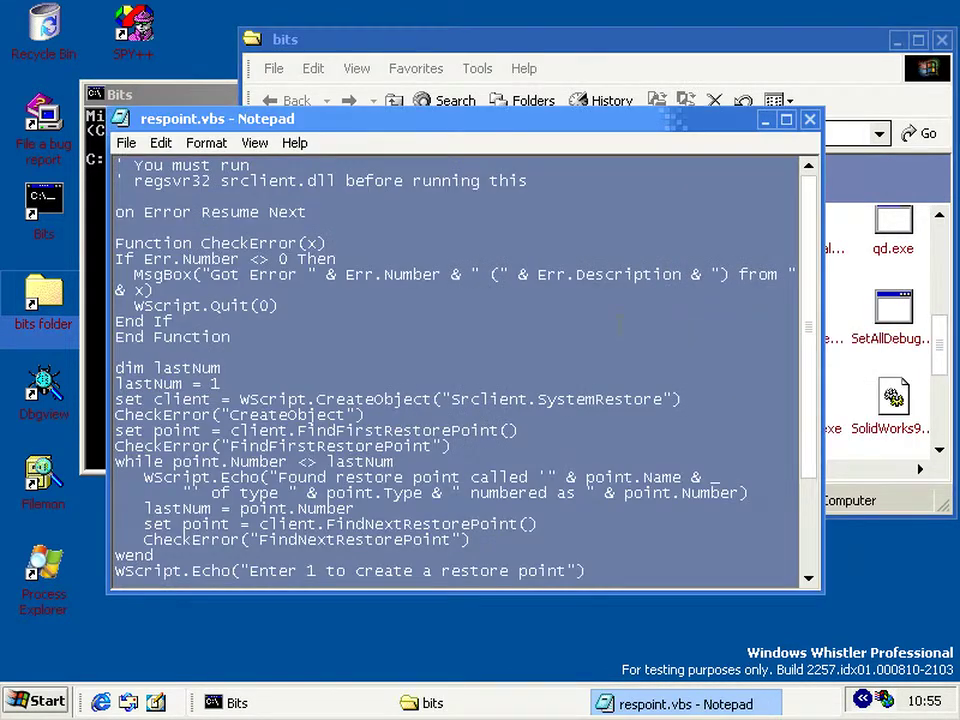
Step: Read respoint.vbs, focusing on the line that creates the Srclient.SystemRestore object
{"action": "scroll", "coordinate": [620, 325], "scroll_direction": "down", "scroll_amount": 2}
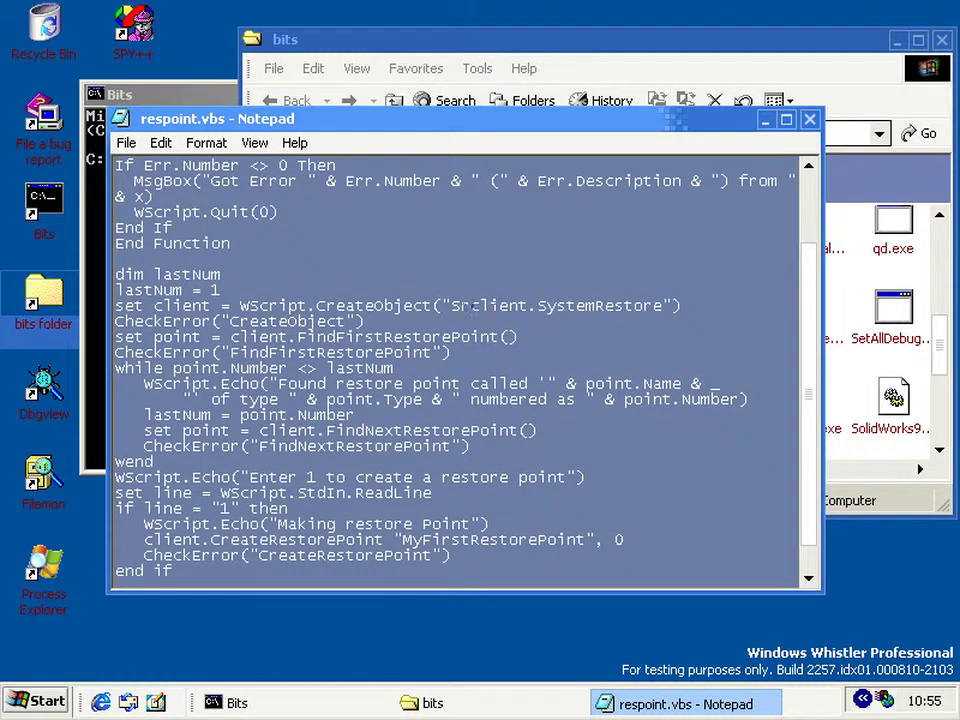
{"action": "left_click_drag", "start_coordinate": [452, 305], "coordinate": [364, 321]}
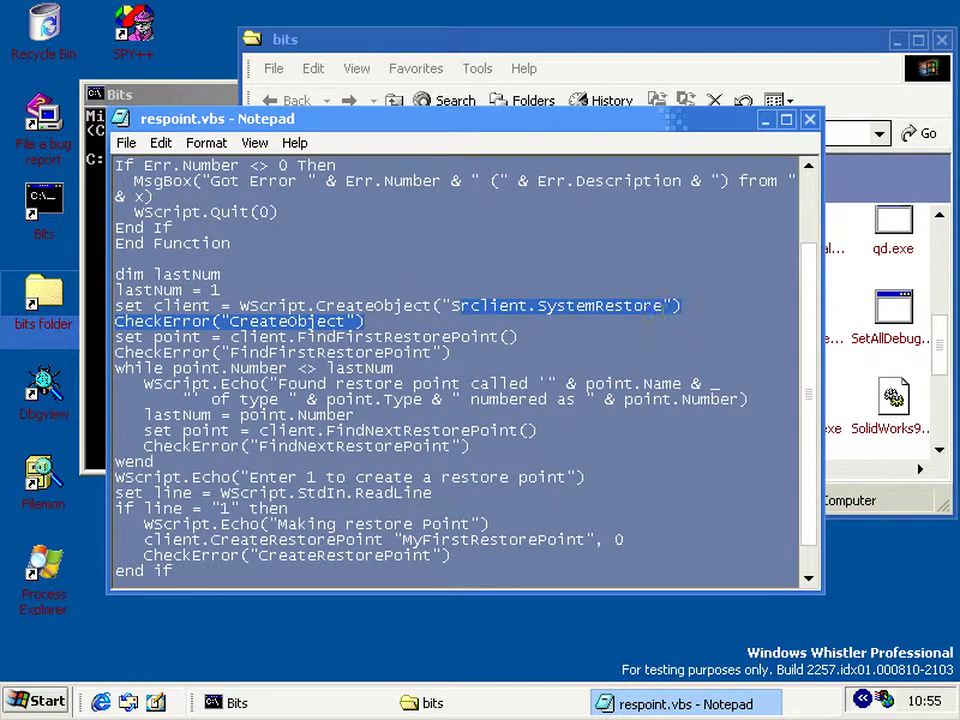
{"action": "left_click", "coordinate": [364, 321]}
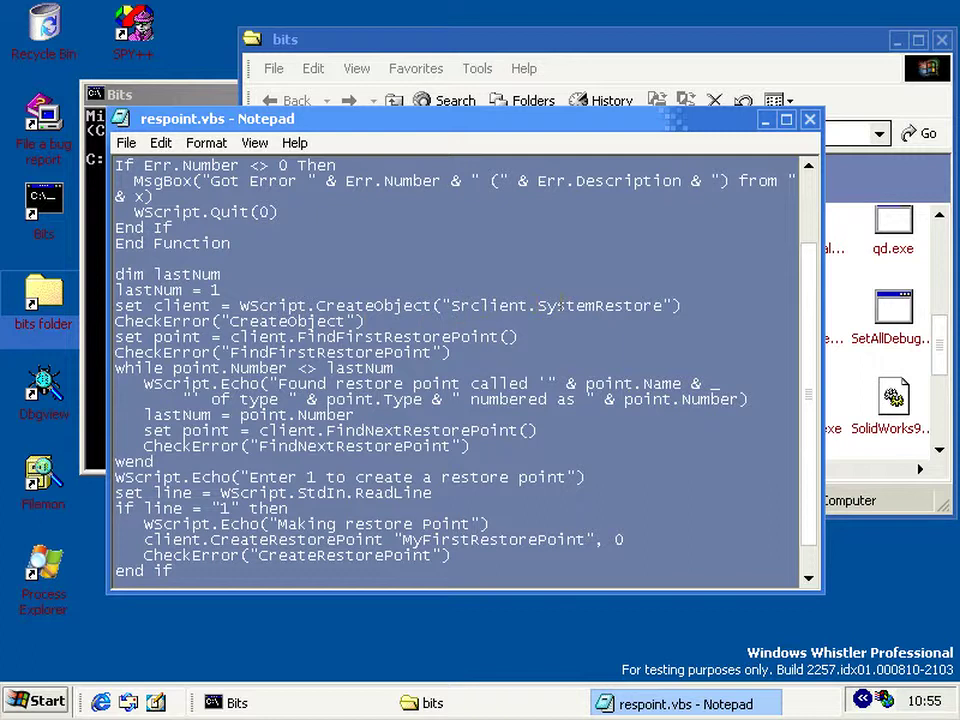
Step: Register the System Restore client library by running regsvr32 srclient.dll in the command prompt, and dismiss the resulting message
{"action": "left_click", "coordinate": [90, 300]}
{"action": "type", "text": "regsv"}
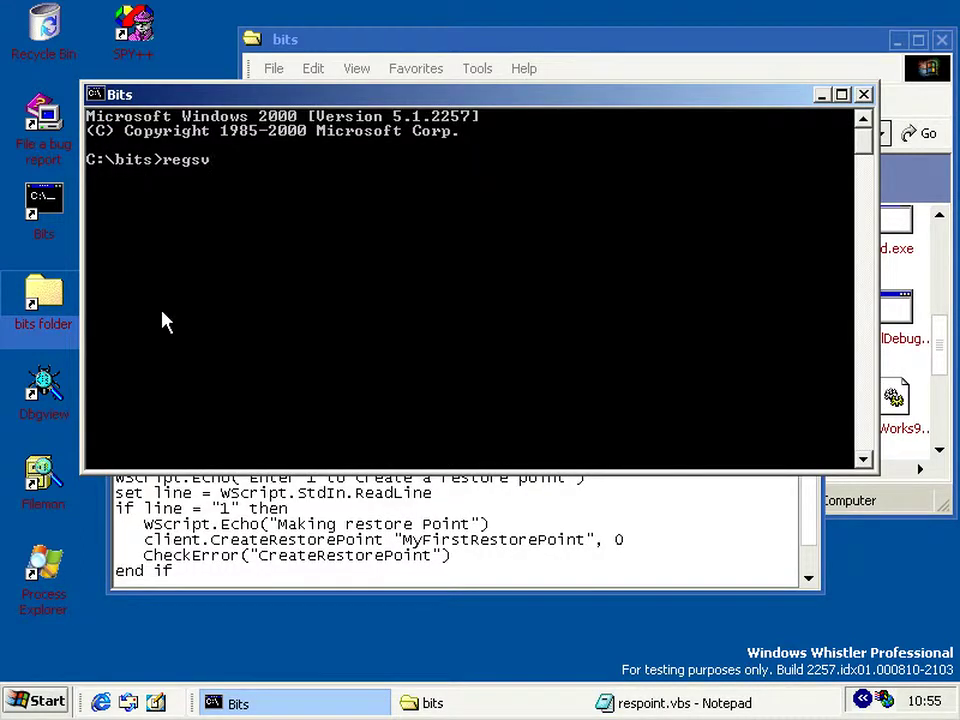
{"action": "type", "text": "r32 srclient.dll"}
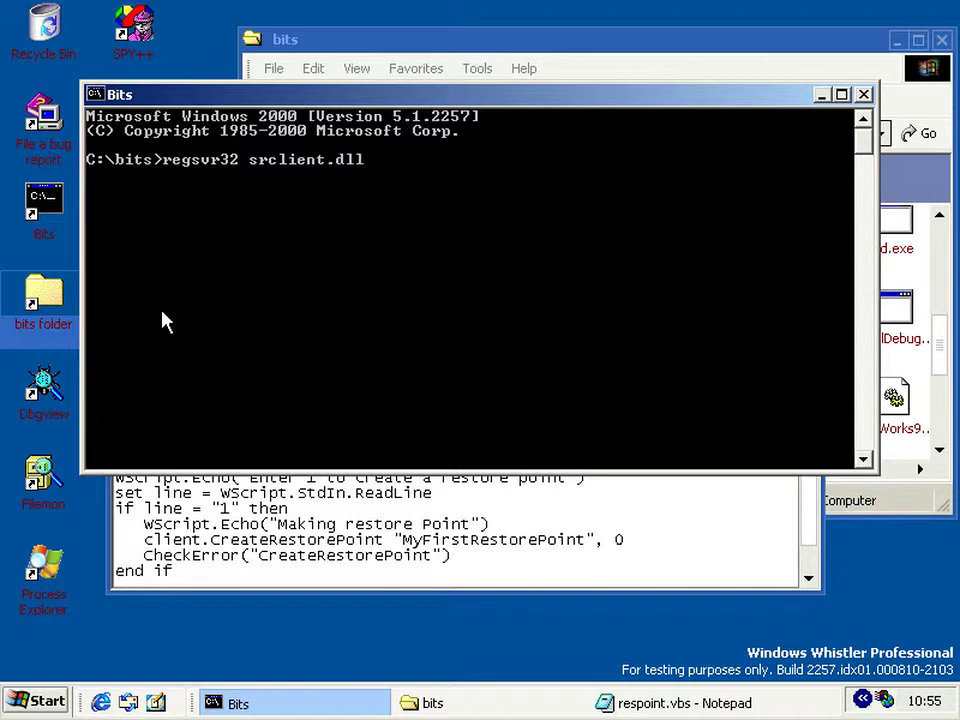
{"action": "key", "text": "Return"}
{"action": "key", "text": "Return"}
Step: Return to respoint.vbs and examine the FindFirstRestorePoint call, the enumeration loop and the restore point creation code
{"action": "key", "text": "alt+Tab"}
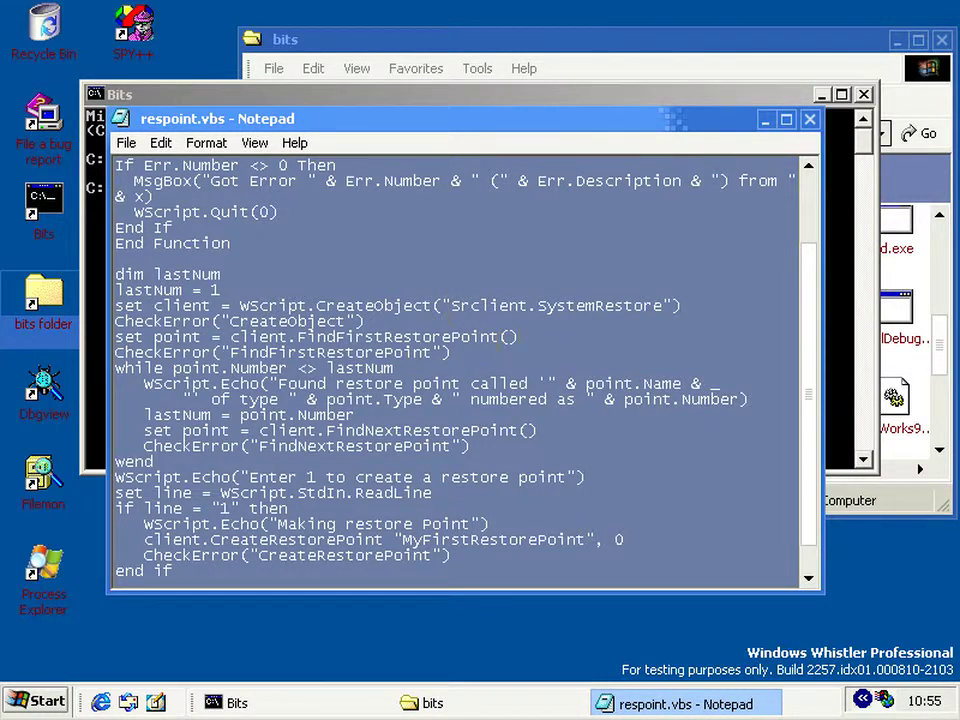
{"action": "left_click_drag", "start_coordinate": [499, 337], "coordinate": [298, 337]}
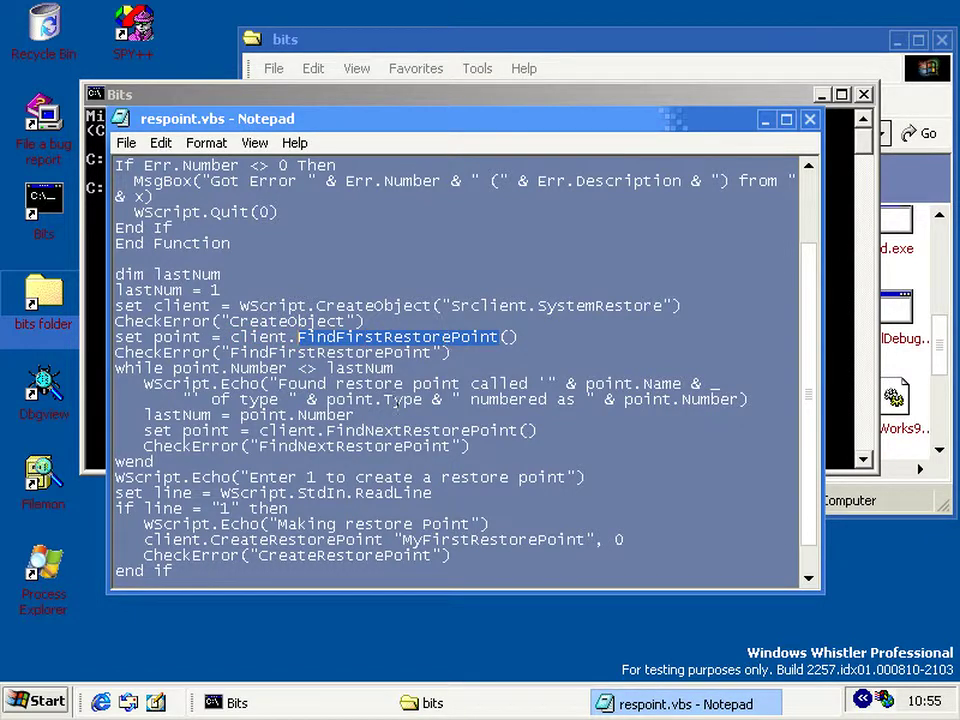
{"action": "left_click", "coordinate": [475, 445]}
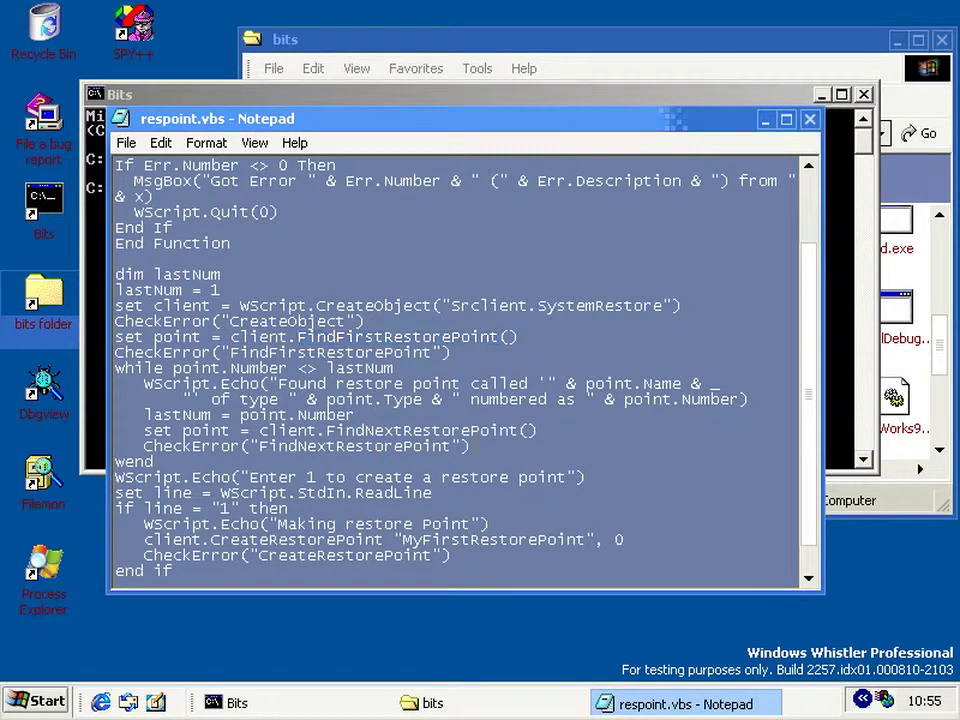
{"action": "scroll", "coordinate": [475, 445], "scroll_direction": "down", "scroll_amount": 1}
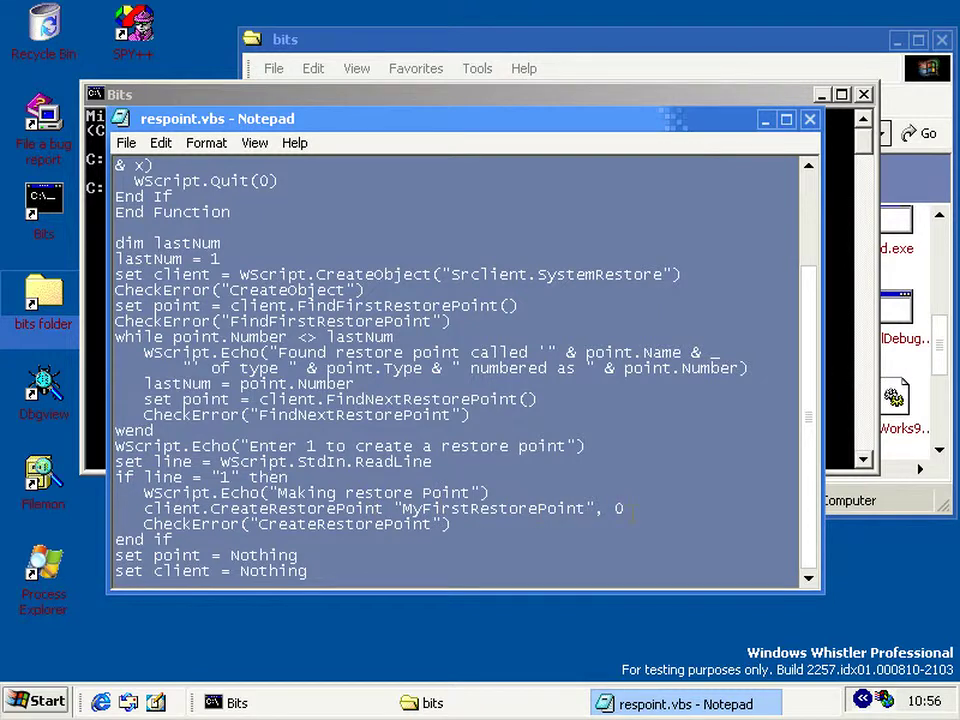
Step: Run the restore point script from the command prompt with cscript //nologo respoint.vbs
{"action": "left_click", "coordinate": [845, 383]}
{"action": "type", "text": "csc"}
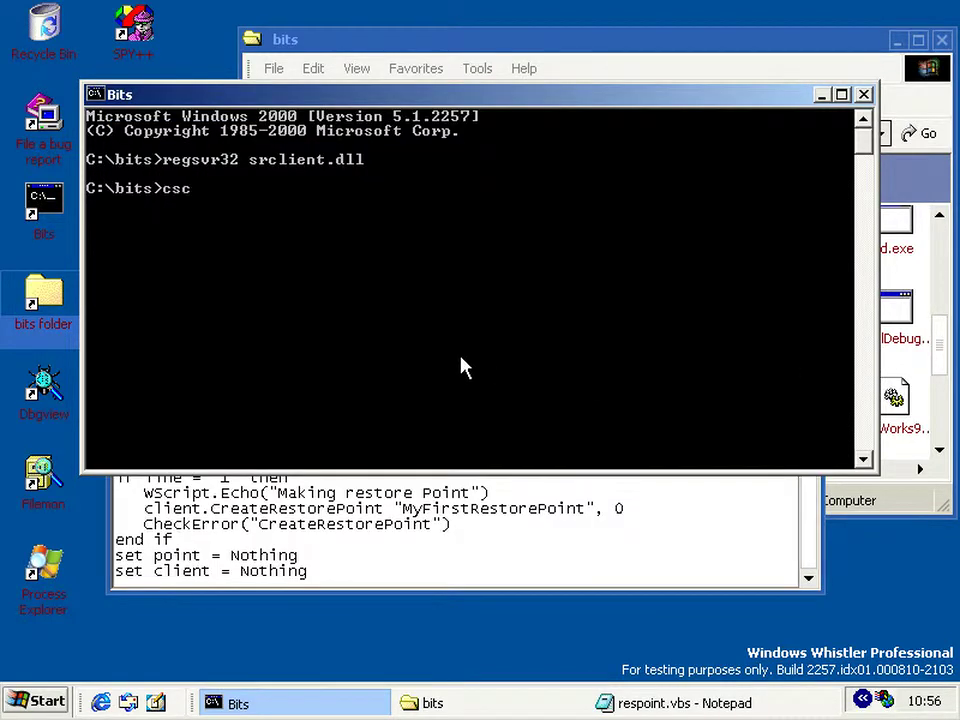
{"action": "type", "text": "ript //nologo"}
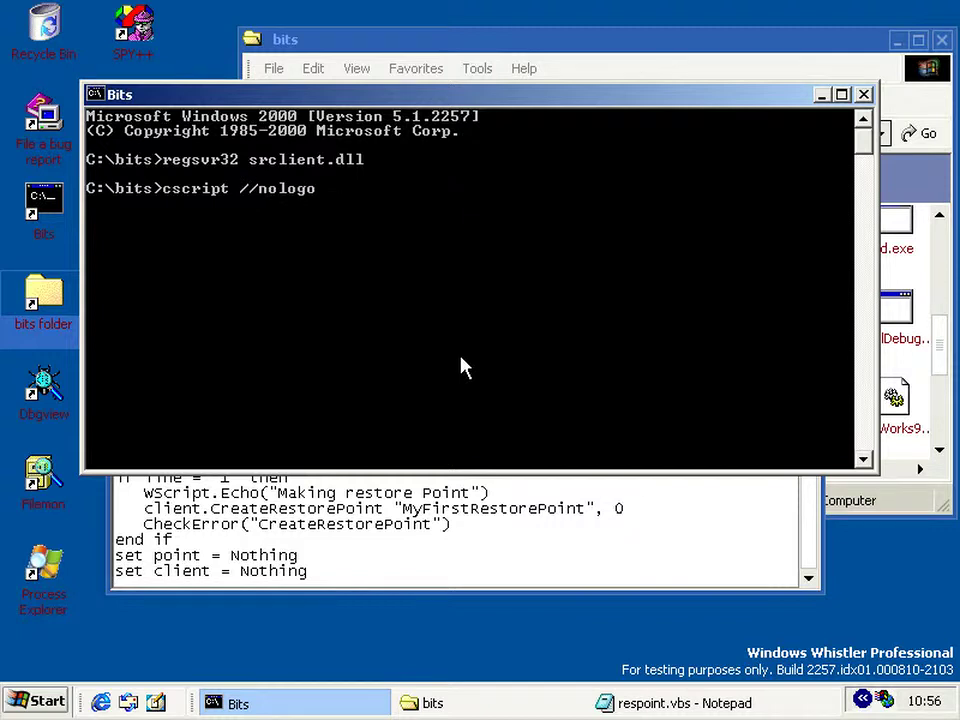
{"action": "type", "text": " respoint.vbs"}
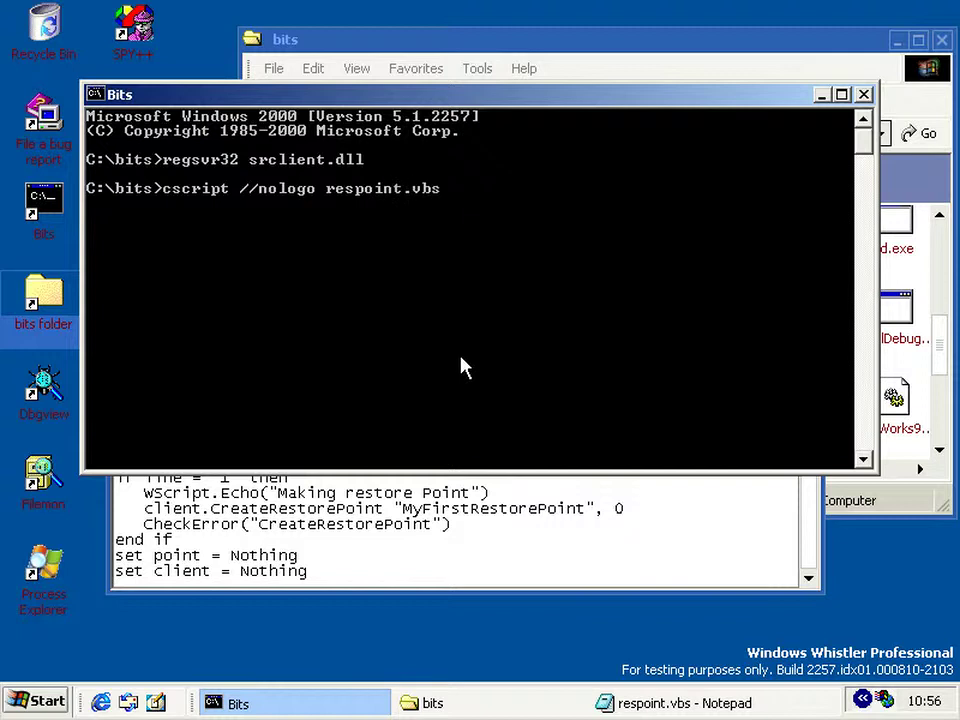
{"action": "key", "text": "Return"}
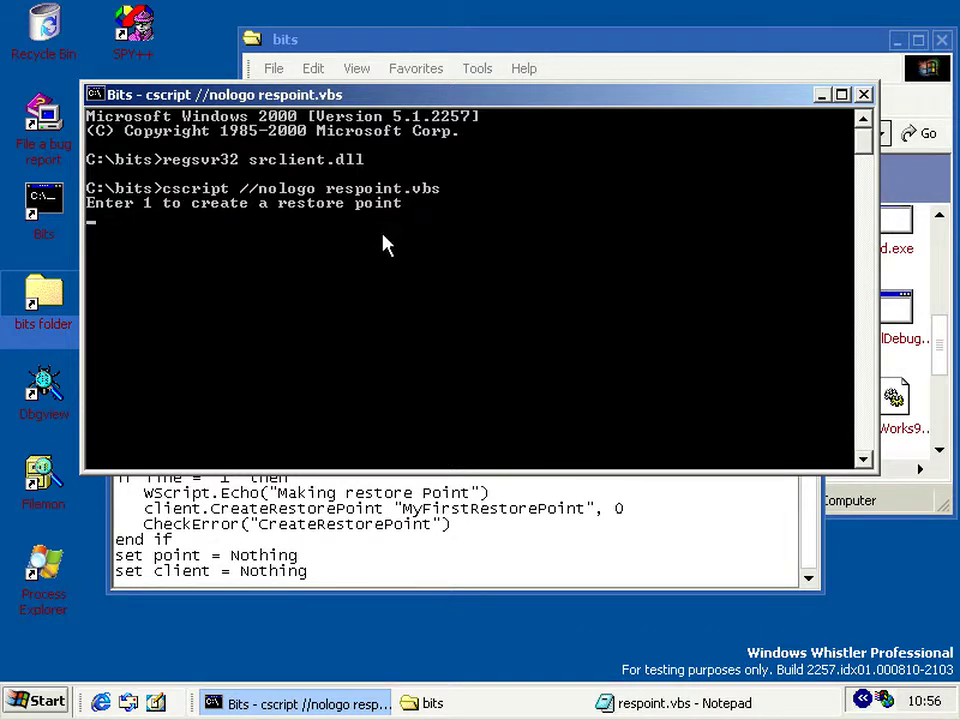
Step: Answer the script's prompt with 1 to request a new restore point
{"action": "left_click", "coordinate": [414, 205]}
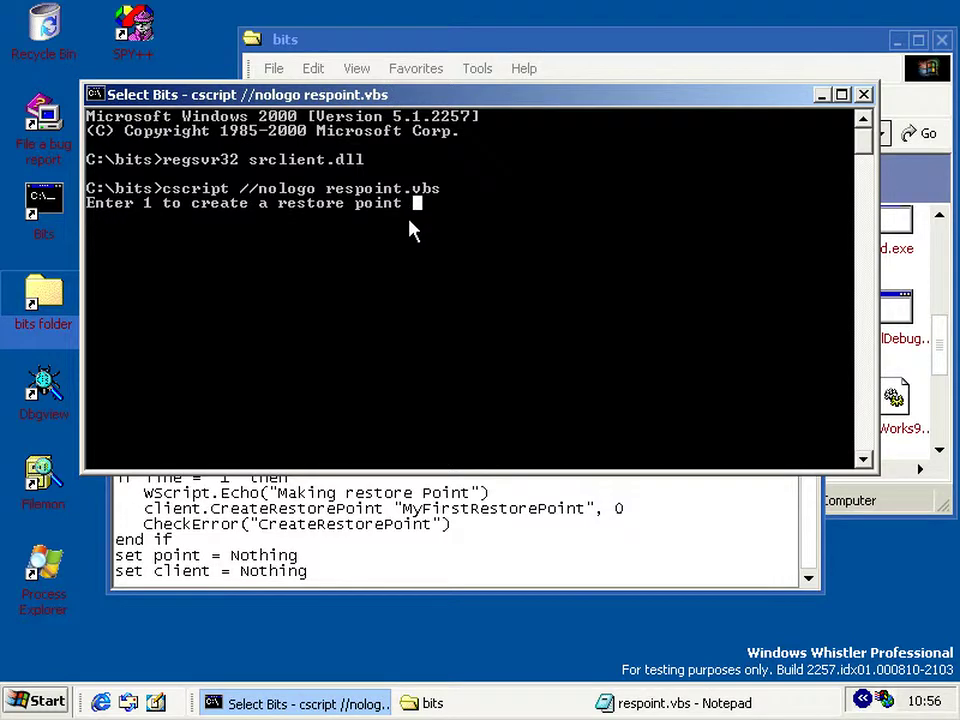
{"action": "key", "text": "Escape"}
{"action": "type", "text": "1"}
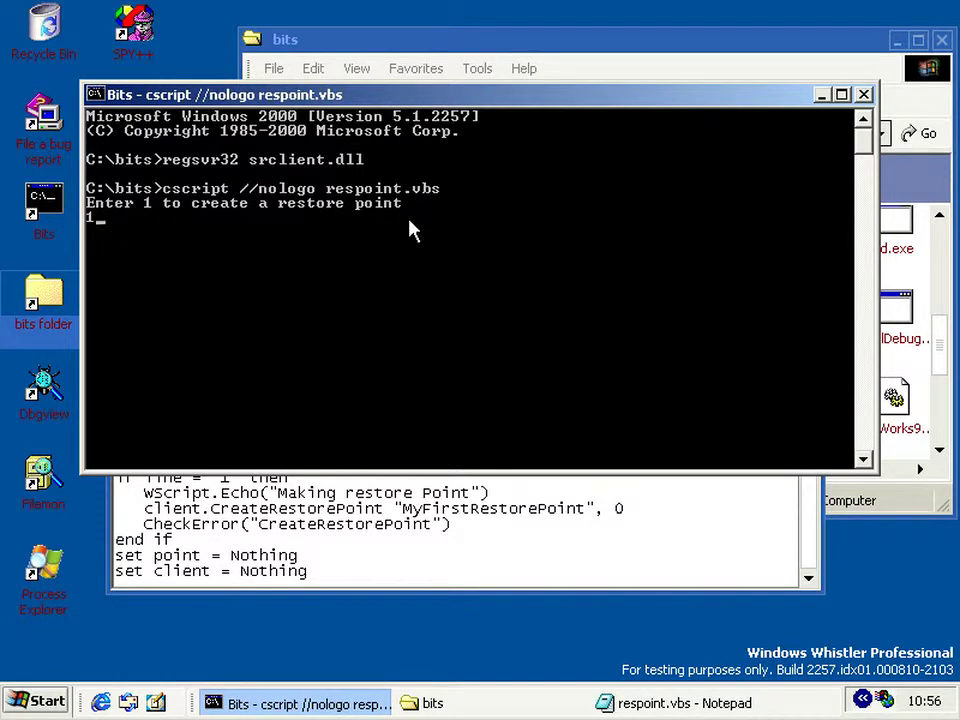
{"action": "key", "text": "Return"}
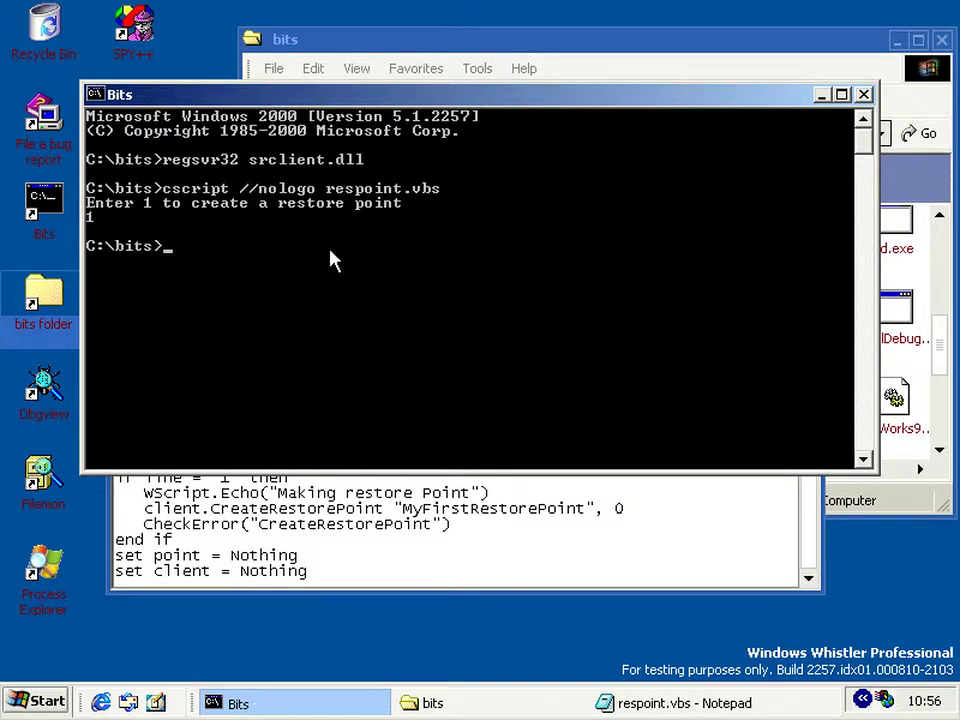
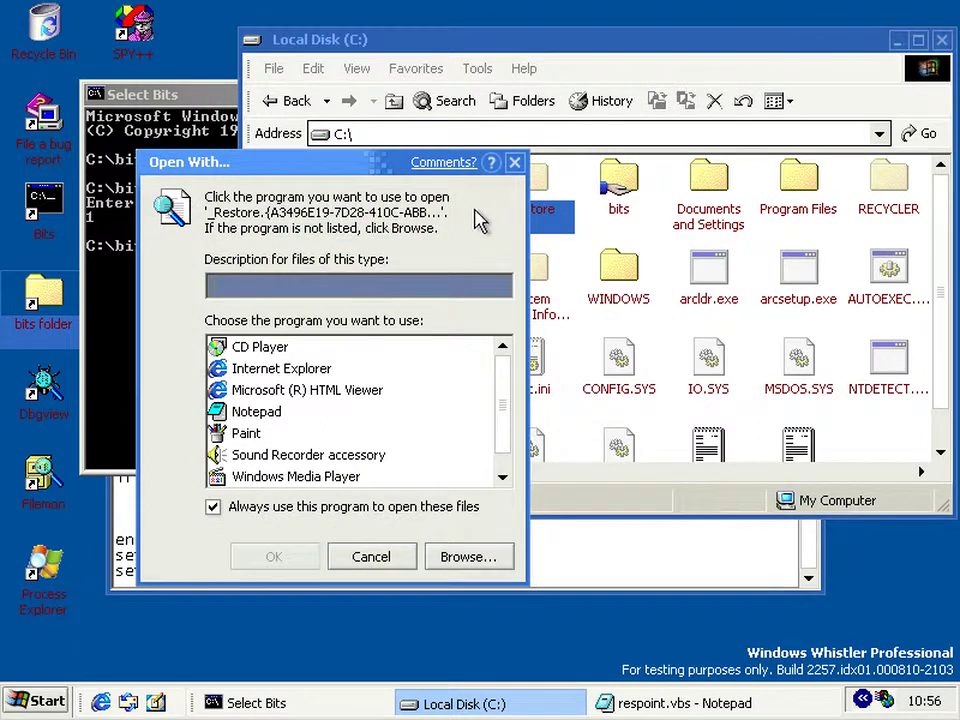
Step: Dismiss the Open With dialog for the _Restore item on C: and return to the command prompt
{"action": "left_click", "coordinate": [514, 162]}
{"action": "left_click", "coordinate": [220, 240]}
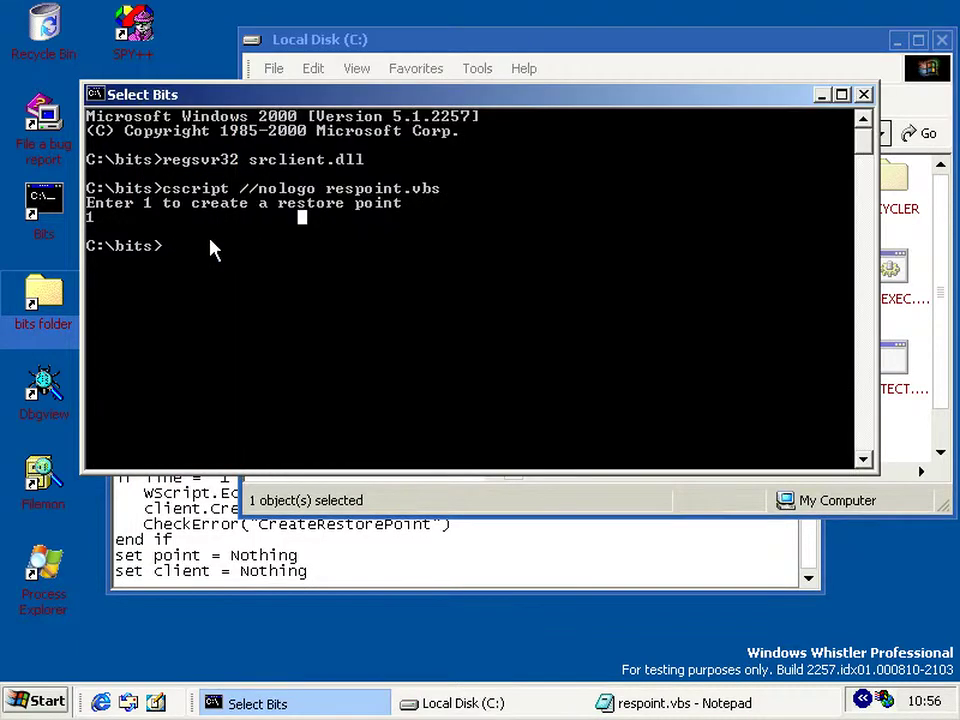
Step: Change to the root of C: in the command prompt and list its hidden system items with dir /A:sh
{"action": "type", "text": "cd \\"}
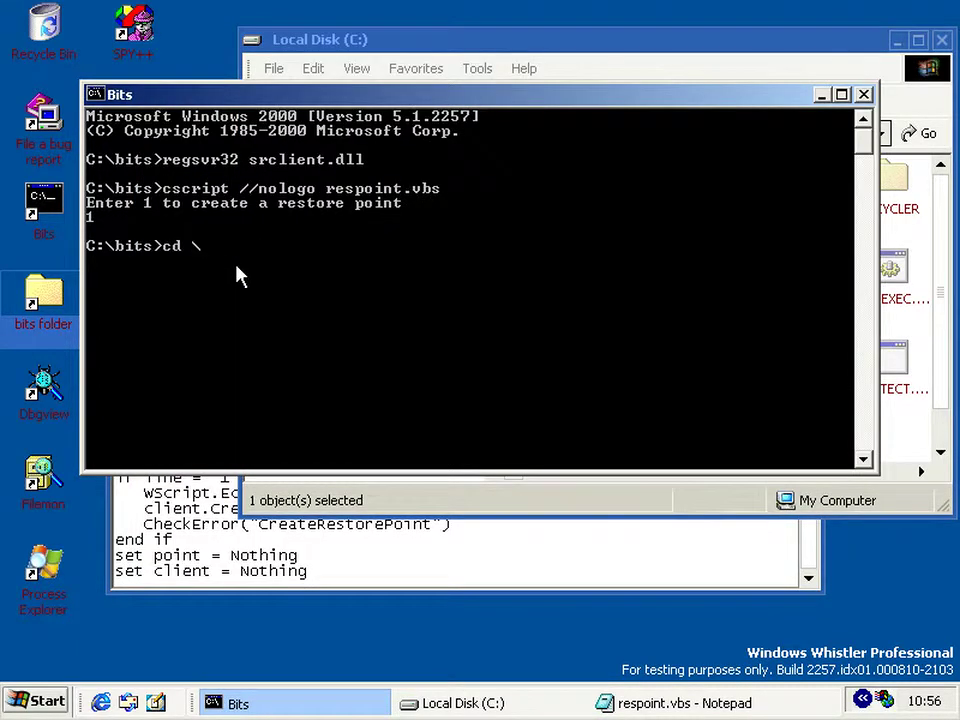
{"action": "type", "text": "bi"}
{"action": "key", "text": "BackSpace"}
{"action": "key", "text": "BackSpace"}
{"action": "key", "text": "Return"}
{"action": "type", "text": "dir /A:sh"}
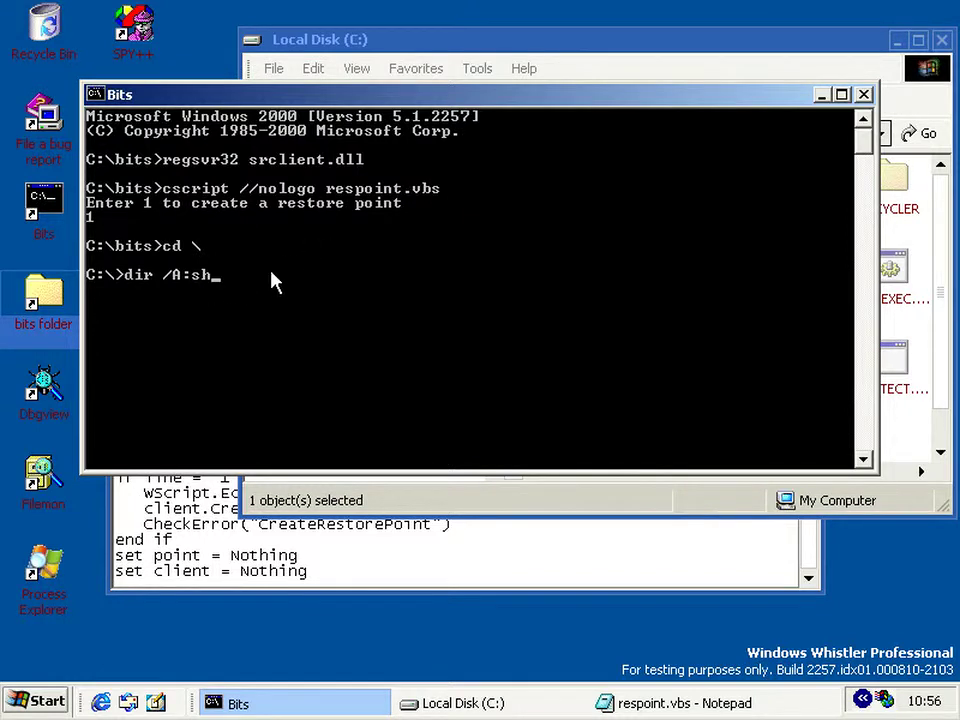
{"action": "key", "text": "Return"}
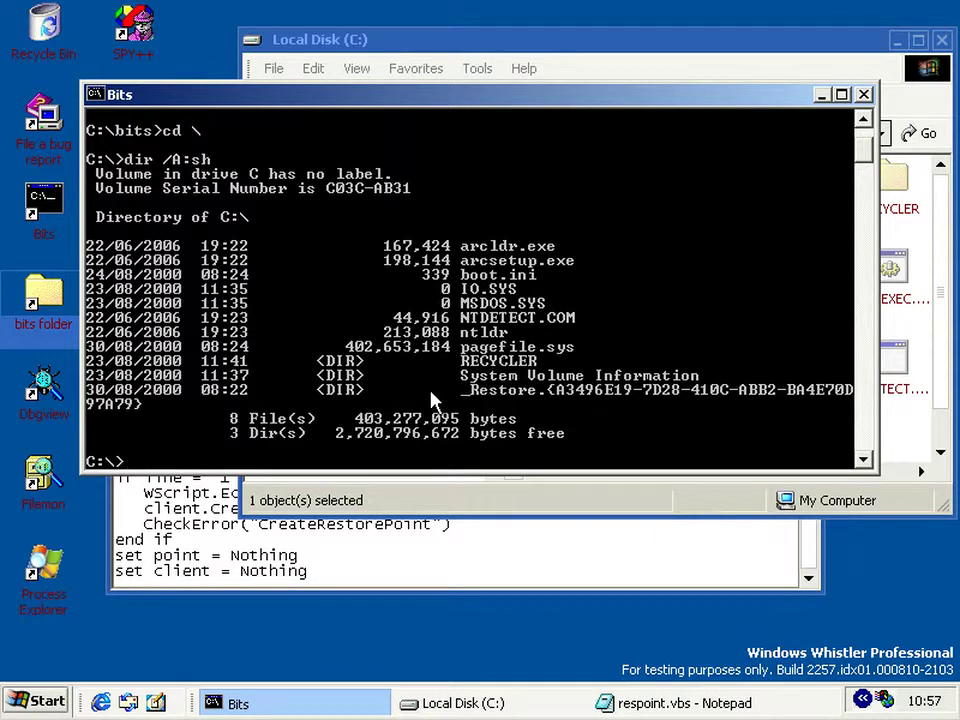
Step: Change into the _Restore.{A3496E19-7D28-410C-ABB2-BA4E70D97A79} directory, copying its name from the directory listing
{"action": "type", "text": "cd"}
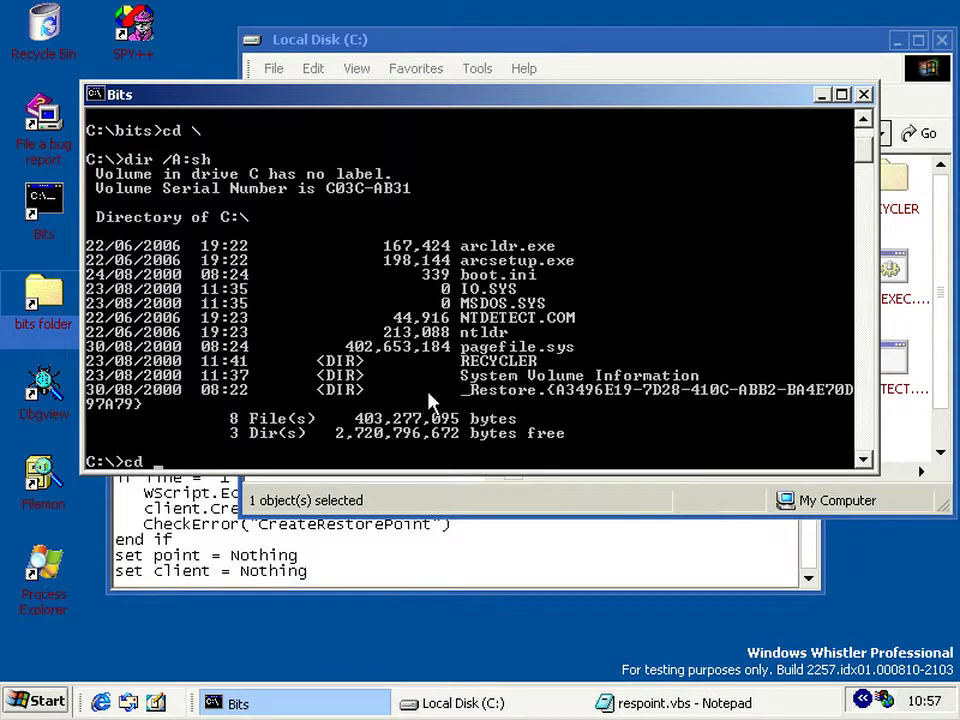
{"action": "left_click", "coordinate": [466, 394]}
{"action": "left_click_drag", "start_coordinate": [470, 398], "coordinate": [840, 400]}
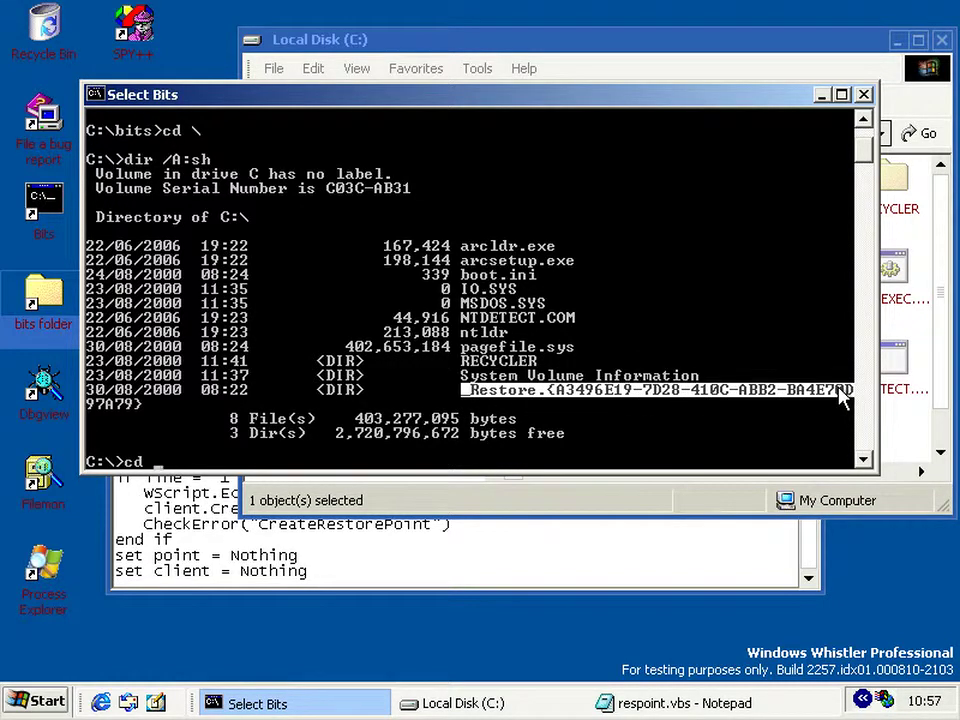
{"action": "right_click", "coordinate": [840, 398]}
{"action": "right_click", "coordinate": [452, 386]}
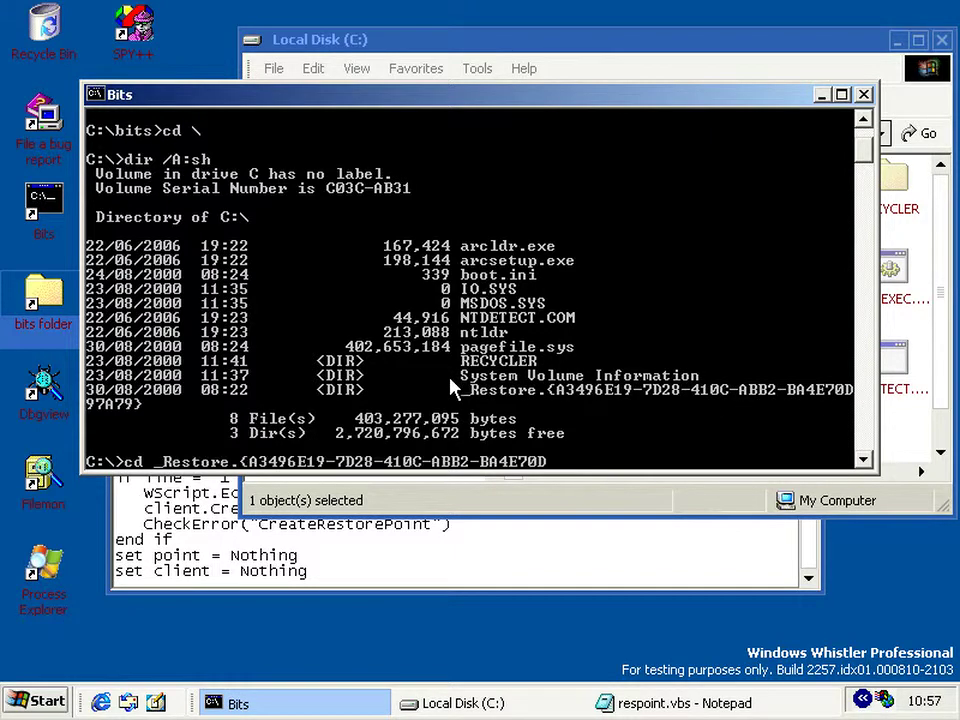
{"action": "left_click_drag", "start_coordinate": [141, 407], "coordinate": [104, 411]}
{"action": "right_click", "coordinate": [104, 411]}
{"action": "right_click", "coordinate": [104, 411]}
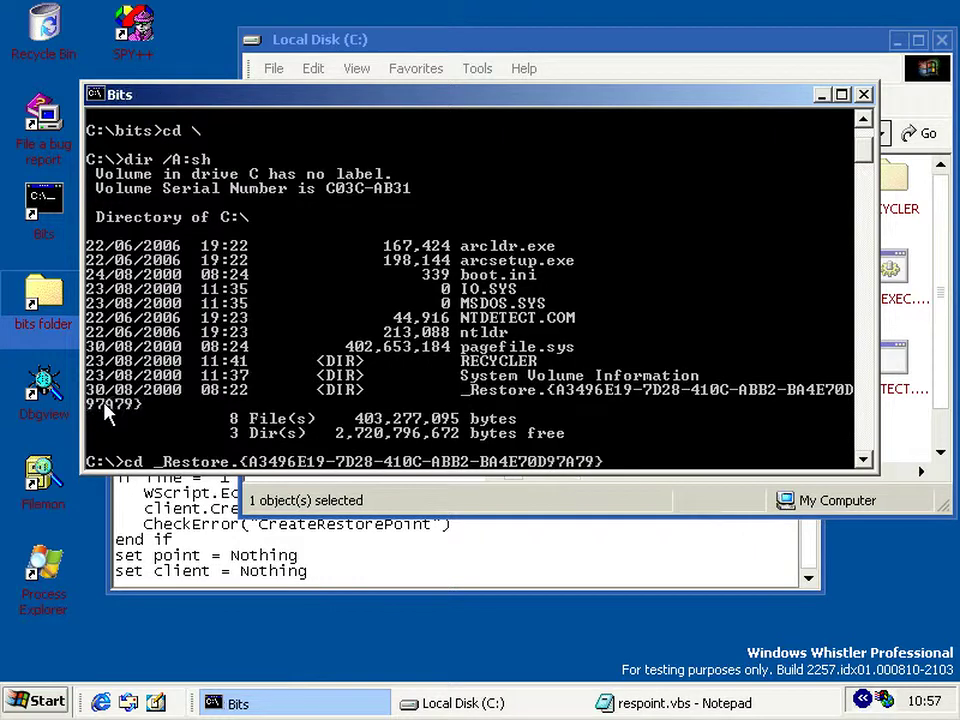
{"action": "key", "text": "Return"}
Step: Open the current directory in Explorer with explorer %cd% and enter the RP1 folder
{"action": "type", "text": "explorer %cd%"}
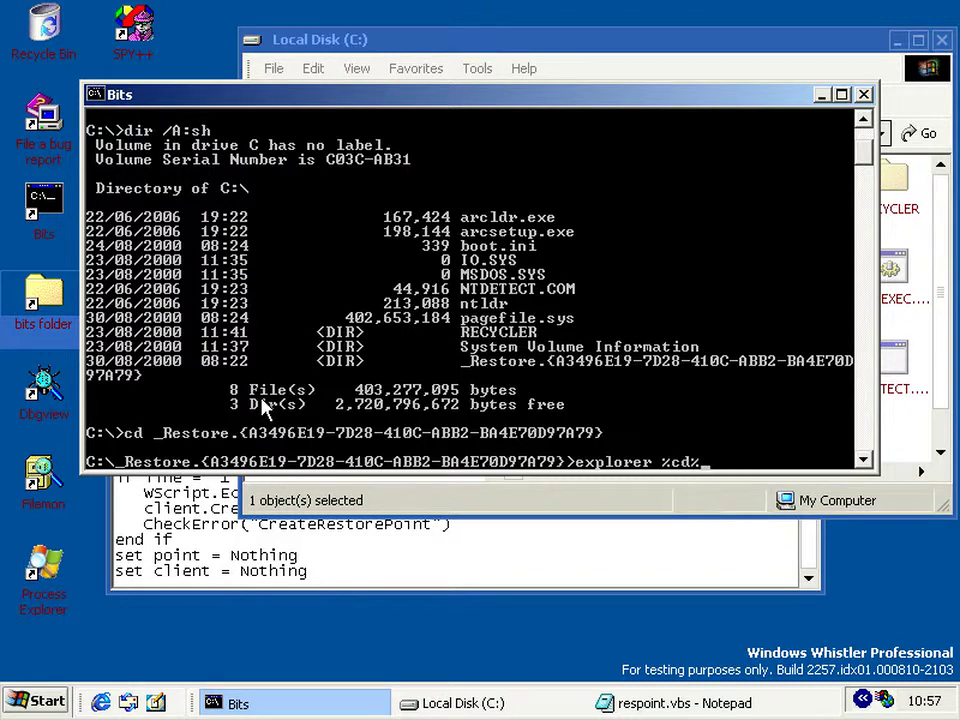
{"action": "key", "text": "Return"}
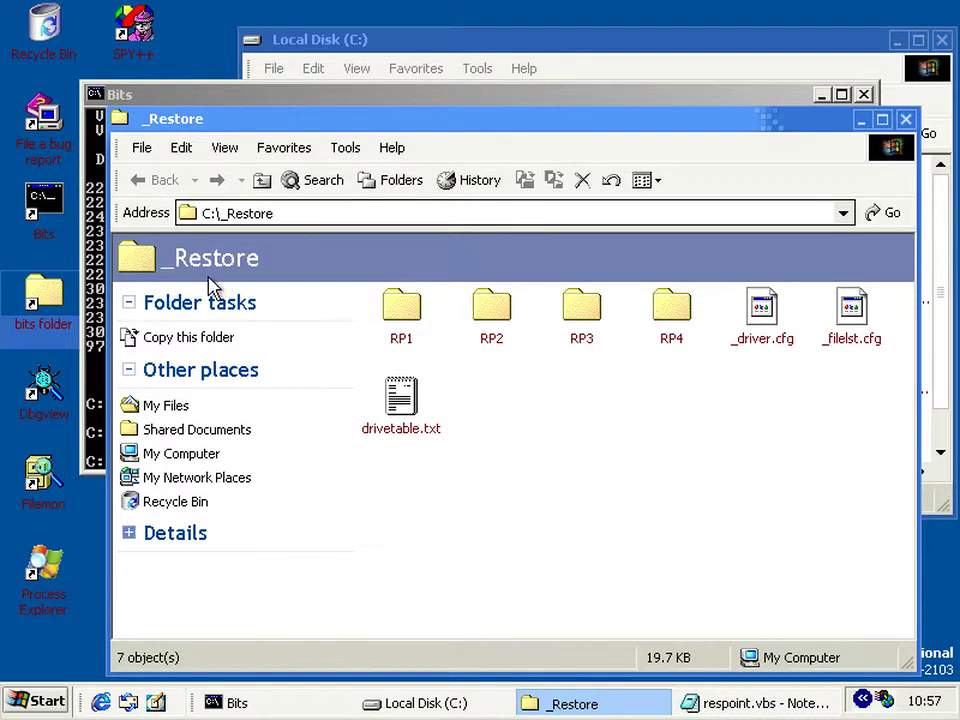
{"action": "left_click", "coordinate": [266, 536]}
{"action": "double_click", "coordinate": [418, 334]}
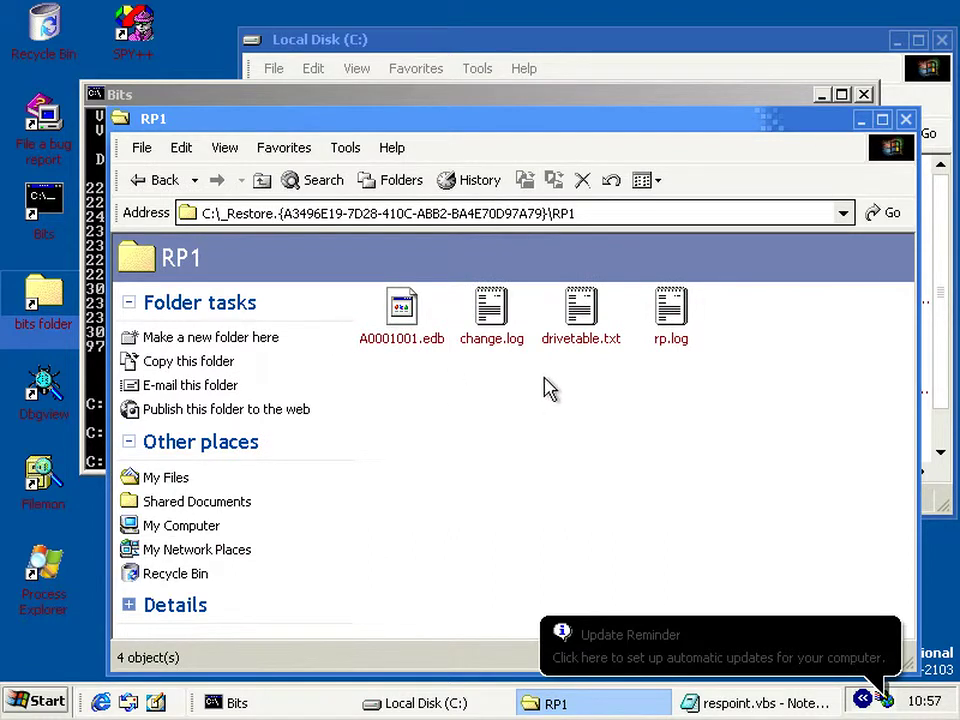
Step: Check the A0001001.edb file in RP1, read rp.log in Notepad and close it
{"action": "left_click", "coordinate": [434, 353]}
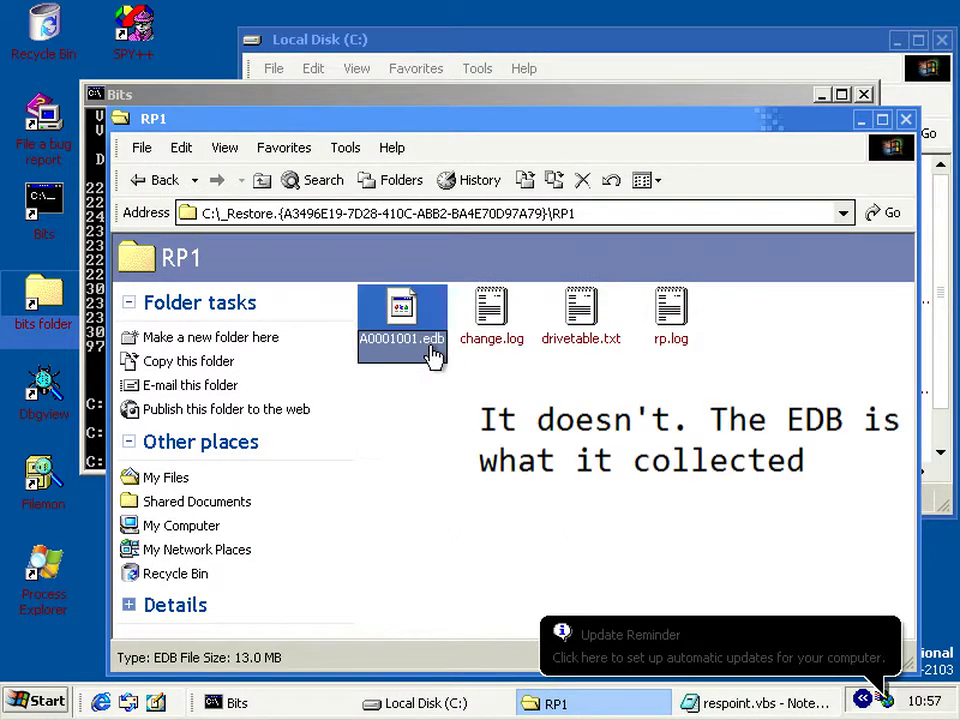
{"action": "left_click", "coordinate": [462, 394]}
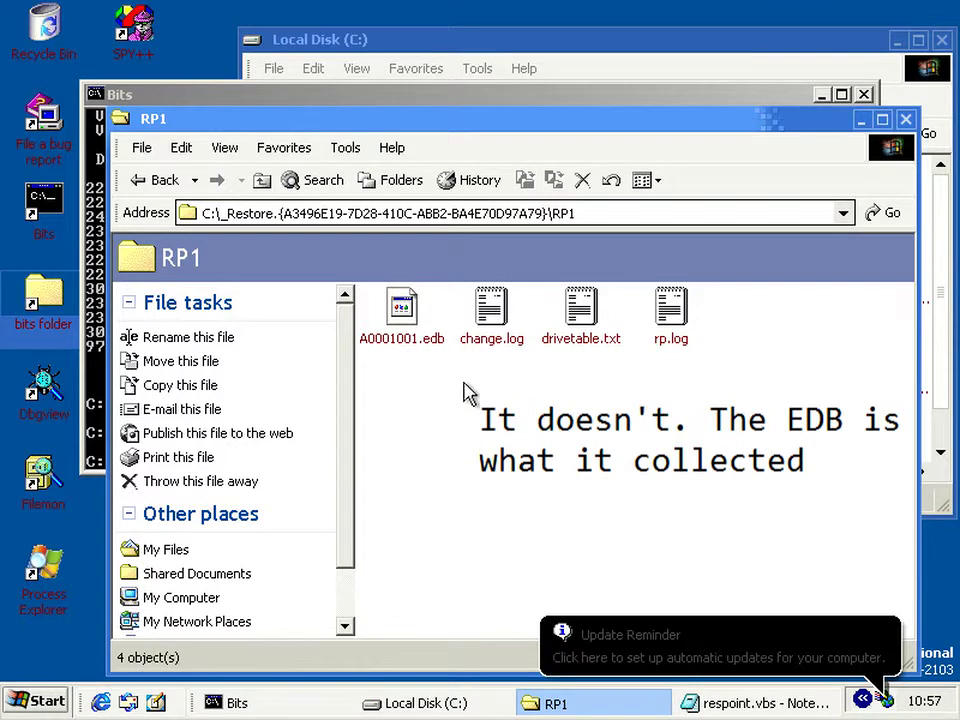
{"action": "double_click", "coordinate": [638, 350]}
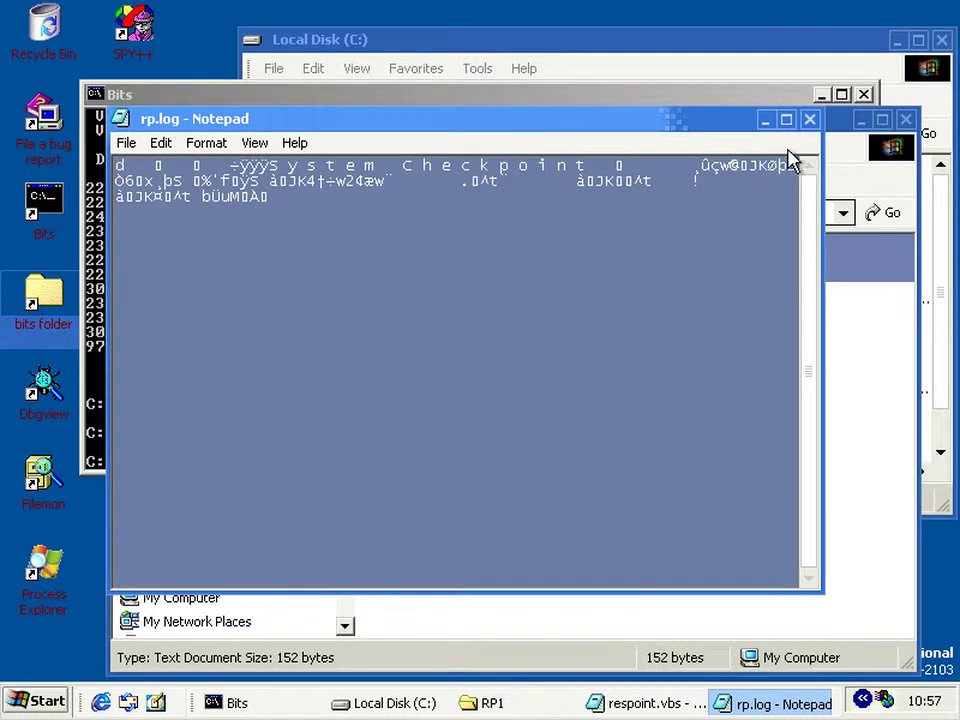
{"action": "left_click", "coordinate": [810, 119]}
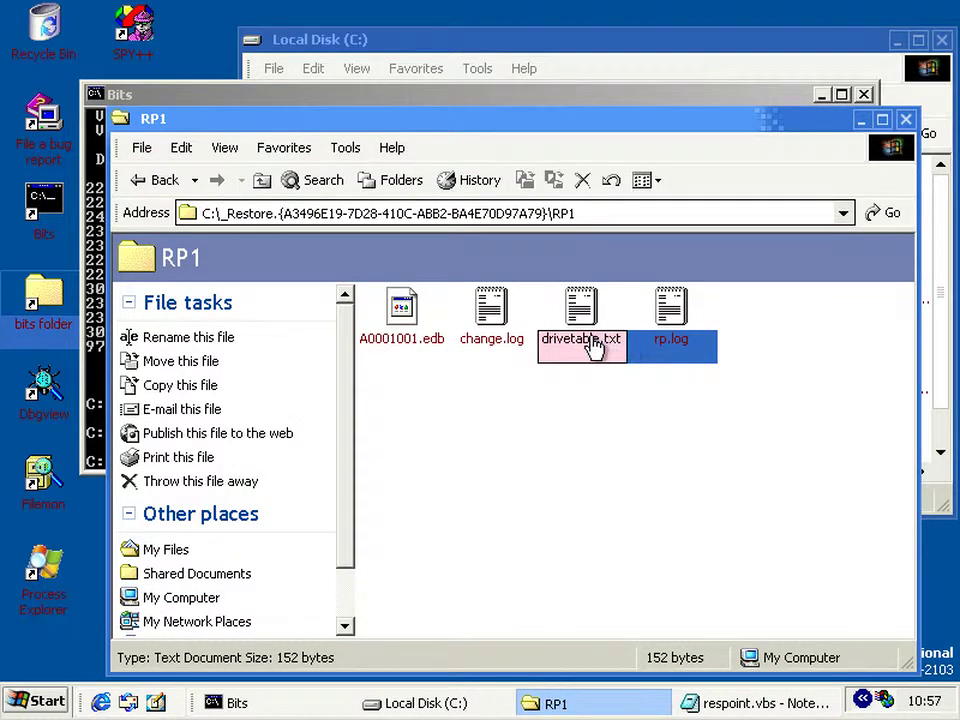
Step: Open RP1's change.log, examine its wmi.edb and atrace.txt path entries, and close the log
{"action": "left_click", "coordinate": [595, 342]}
{"action": "double_click", "coordinate": [525, 344]}
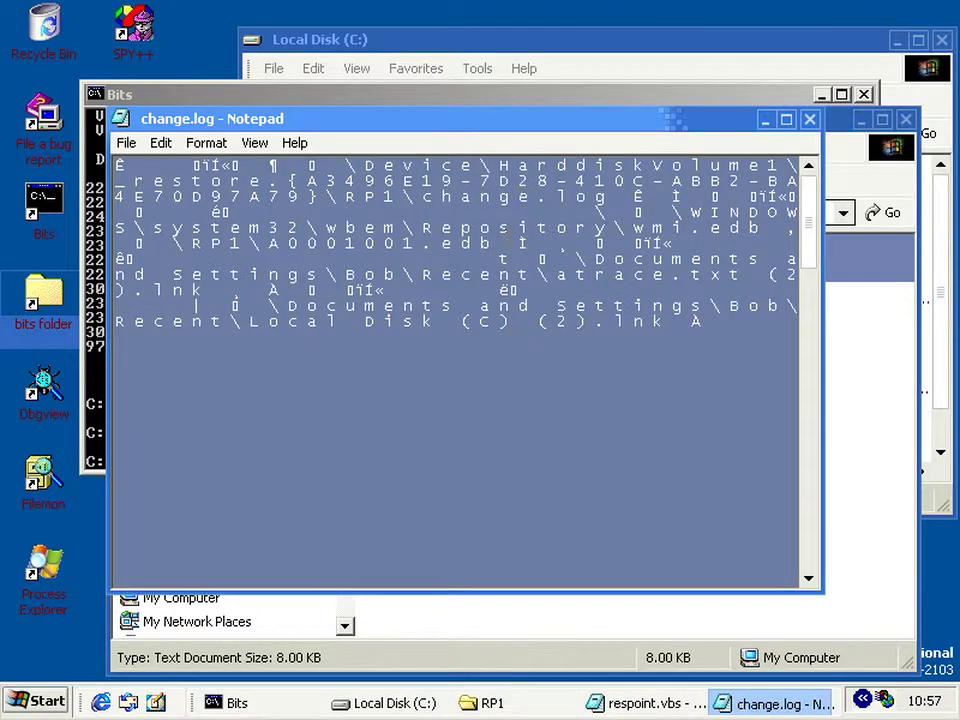
{"action": "left_click_drag", "start_coordinate": [633, 228], "coordinate": [766, 229]}
{"action": "left_click_drag", "start_coordinate": [733, 275], "coordinate": [490, 275]}
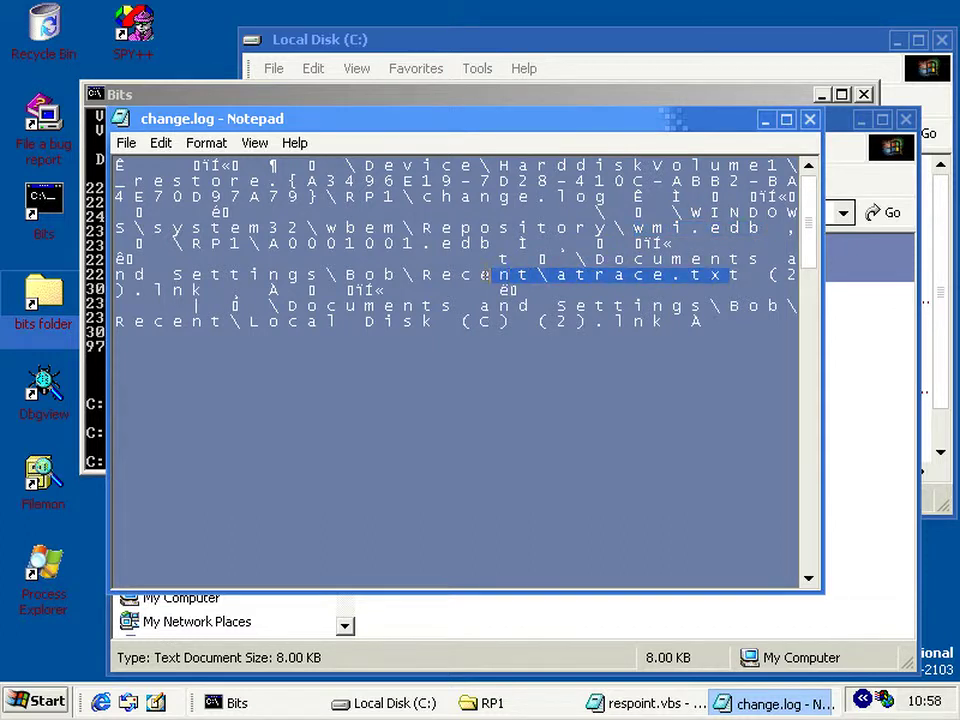
{"action": "left_click", "coordinate": [632, 274]}
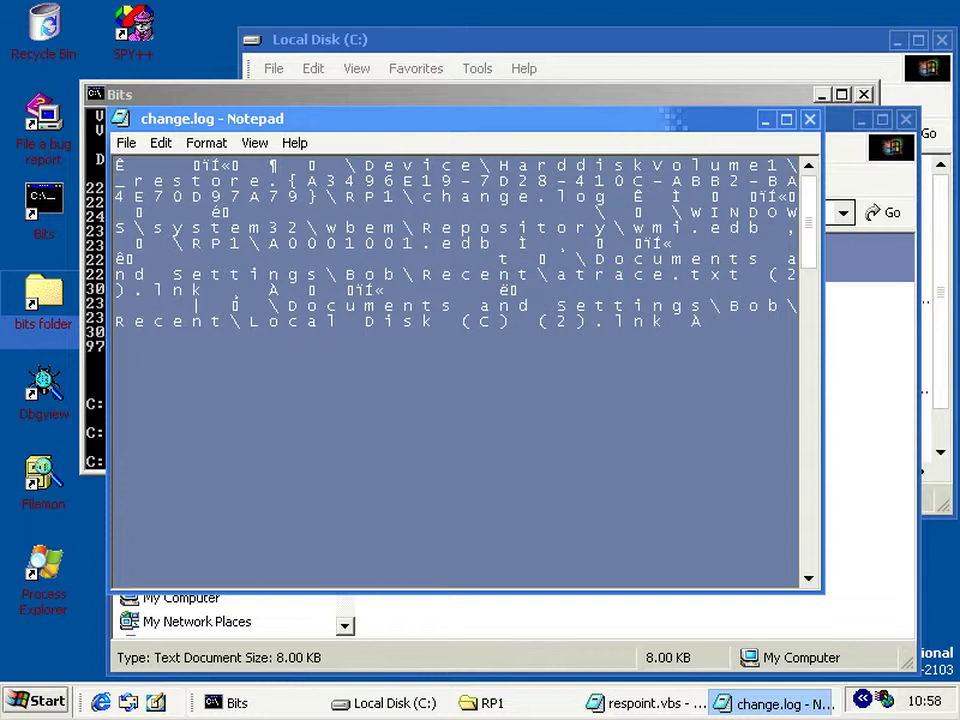
{"action": "left_click_drag", "start_coordinate": [634, 478], "coordinate": [640, 716]}
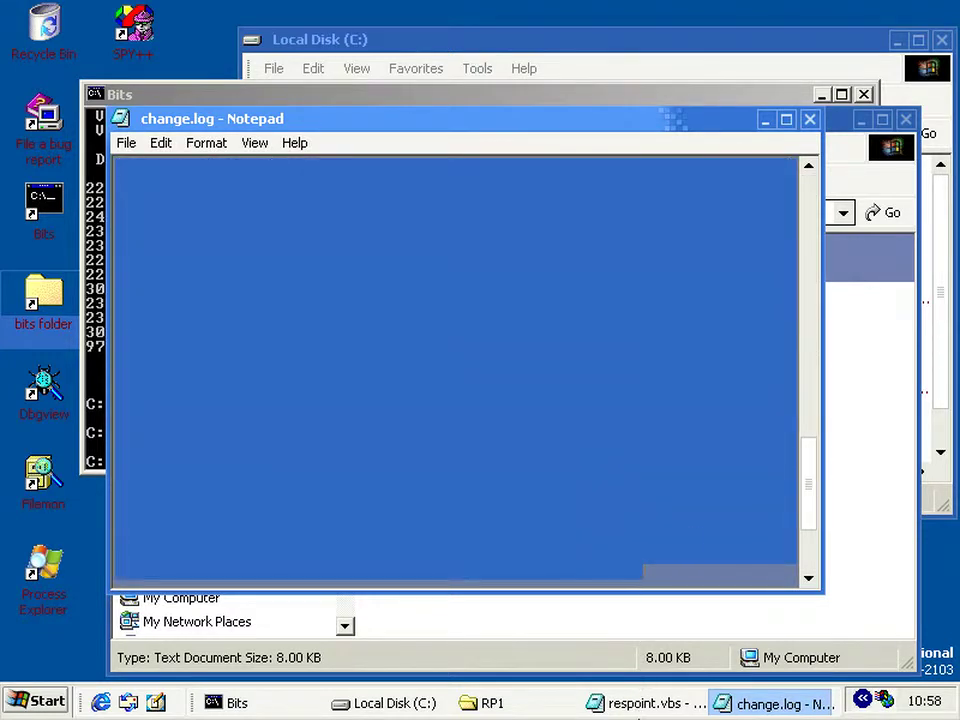
{"action": "left_click", "coordinate": [810, 119]}
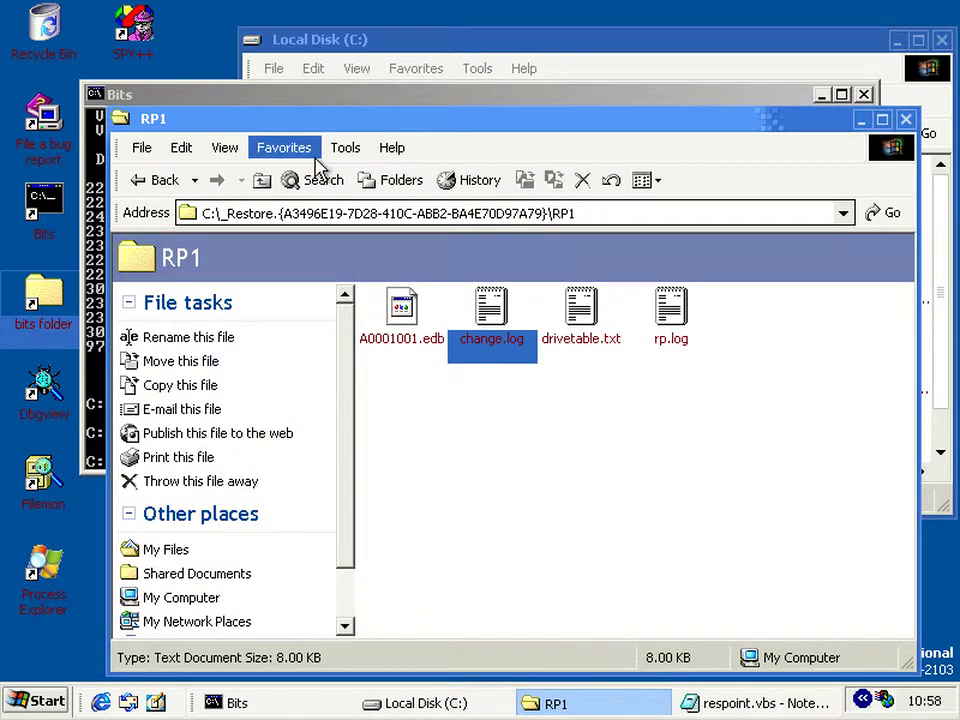
Step: Go back up to the _Restore folder, close the search pane and open the RP4 folder
{"action": "left_click", "coordinate": [292, 181]}
{"action": "left_click", "coordinate": [264, 181]}
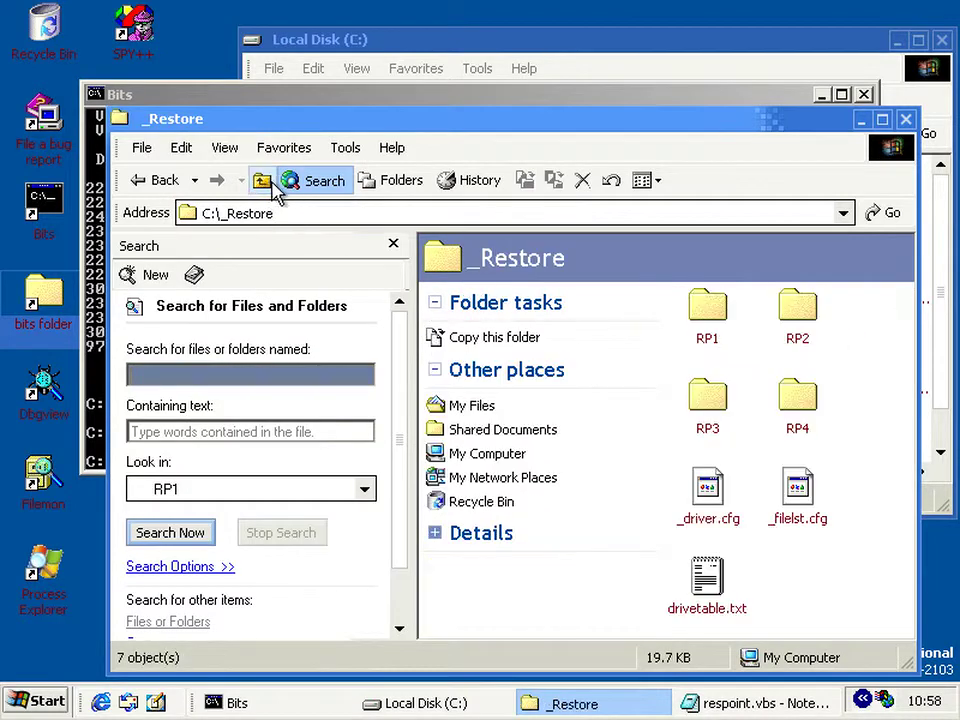
{"action": "left_click", "coordinate": [395, 245]}
{"action": "double_click", "coordinate": [684, 322]}
{"action": "left_click", "coordinate": [605, 402]}
{"action": "left_click", "coordinate": [574, 550]}
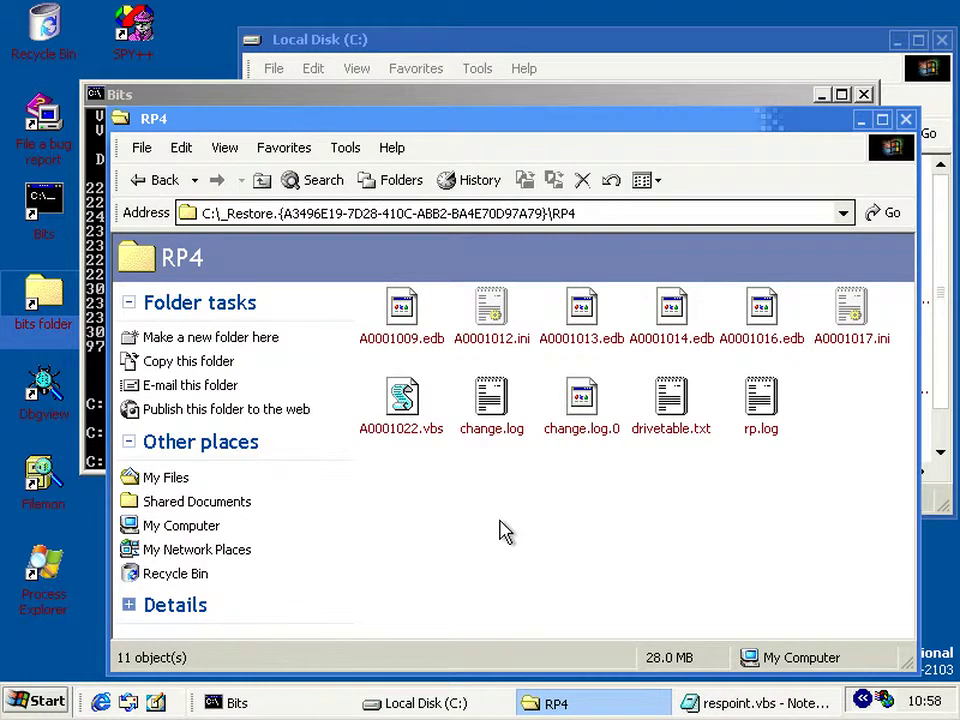
Step: Open the backed-up script A0001022.vbs in RP4 for editing, review its code and close it
{"action": "right_click", "coordinate": [414, 416]}
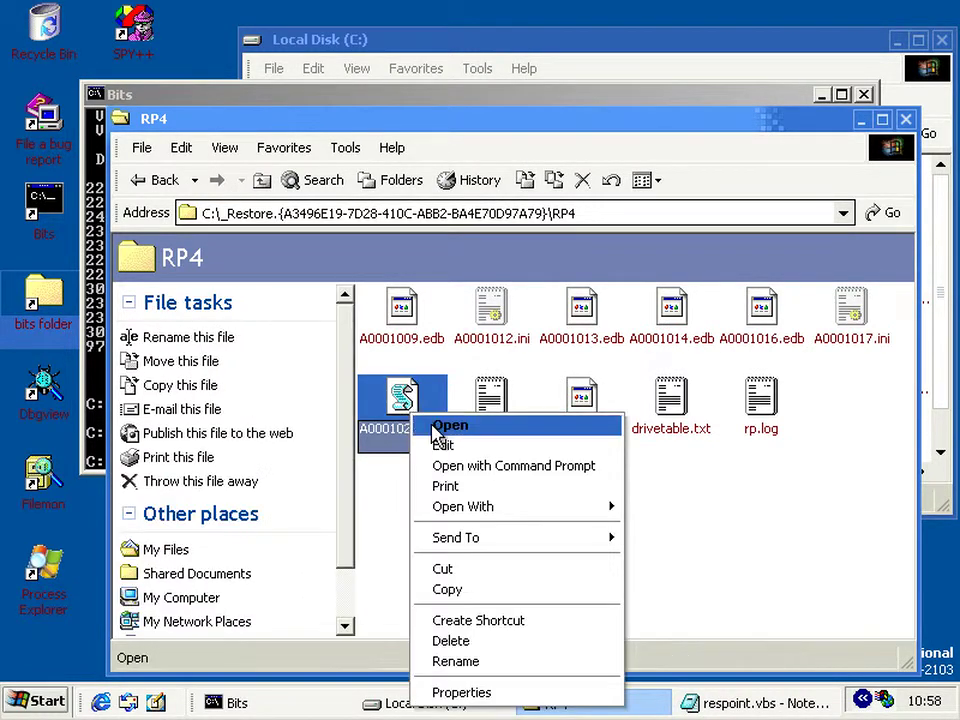
{"action": "left_click", "coordinate": [446, 446]}
{"action": "scroll", "coordinate": [648, 402], "scroll_direction": "down", "scroll_amount": 3}
{"action": "scroll", "coordinate": [648, 402], "scroll_direction": "up", "scroll_amount": 3}
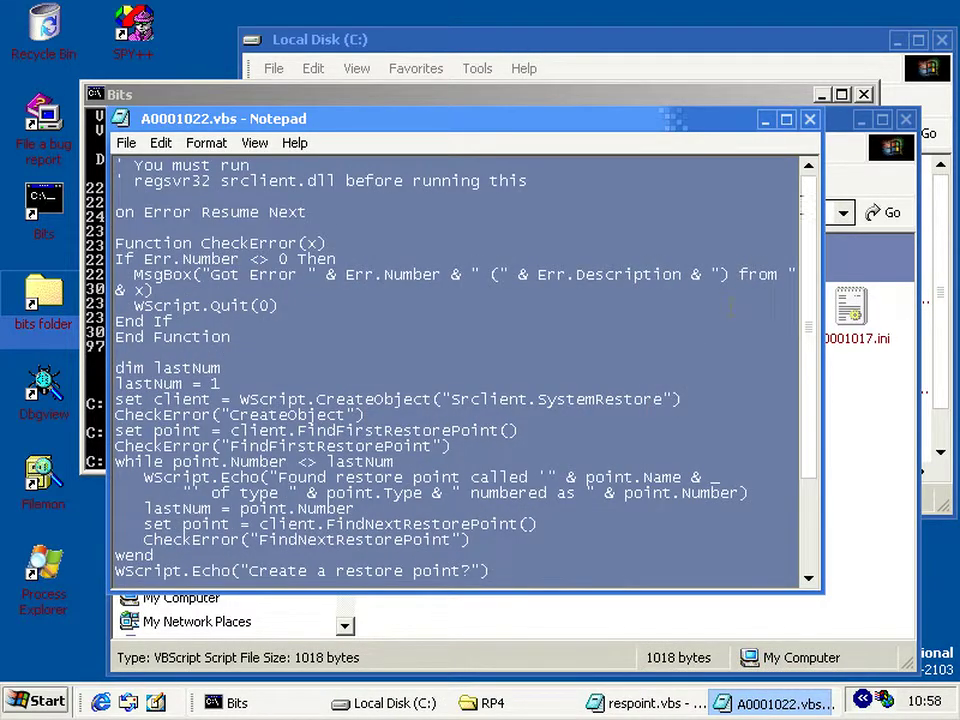
{"action": "left_click", "coordinate": [810, 119]}
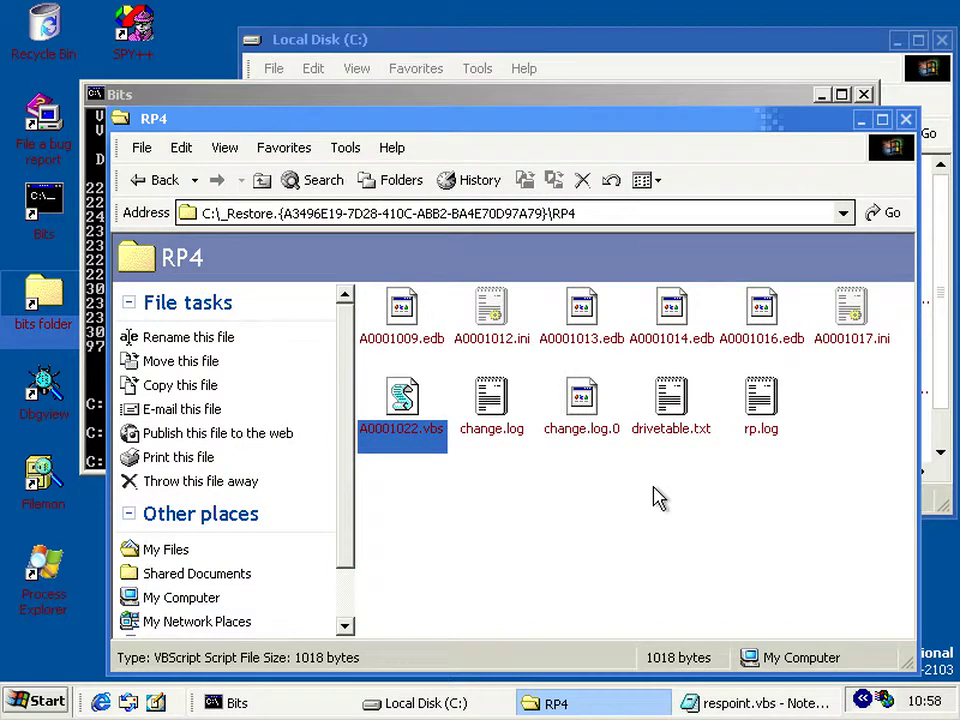
{"action": "left_click", "coordinate": [497, 495]}
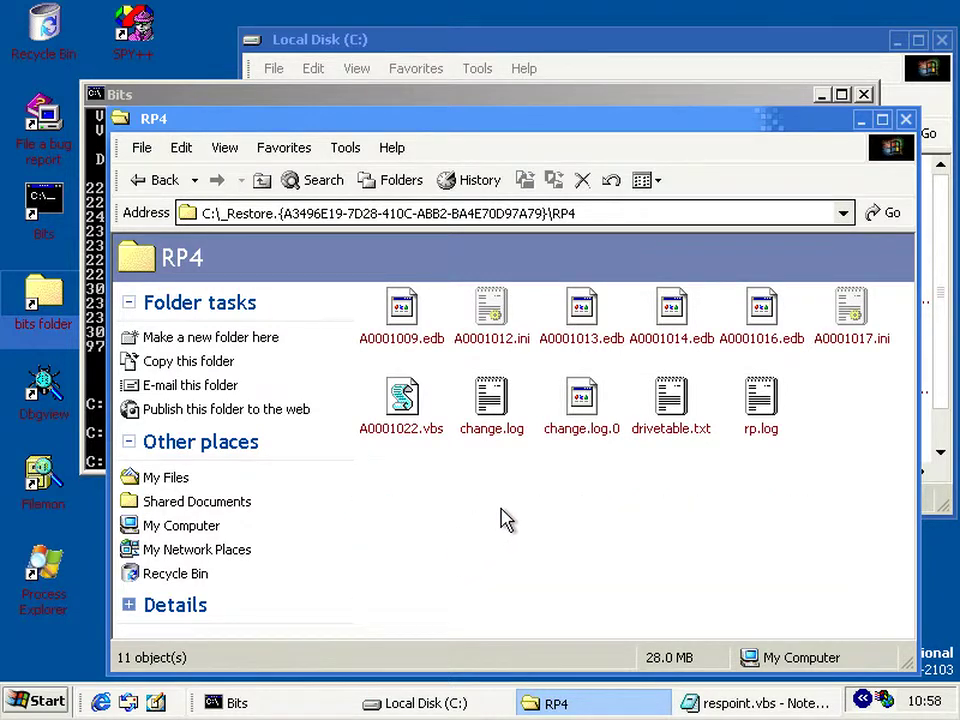
Step: Read the ExclusionList settings in RP4's A0001017.ini and A0001012.ini, closing each file after viewing it
{"action": "left_click", "coordinate": [101, 411]}
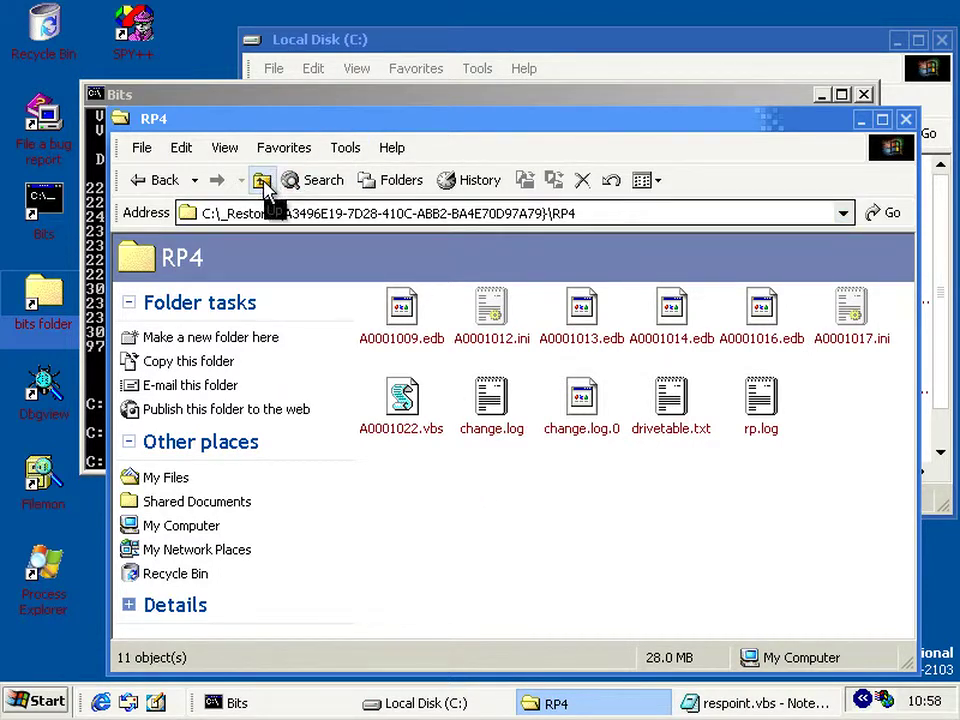
{"action": "left_click", "coordinate": [838, 345]}
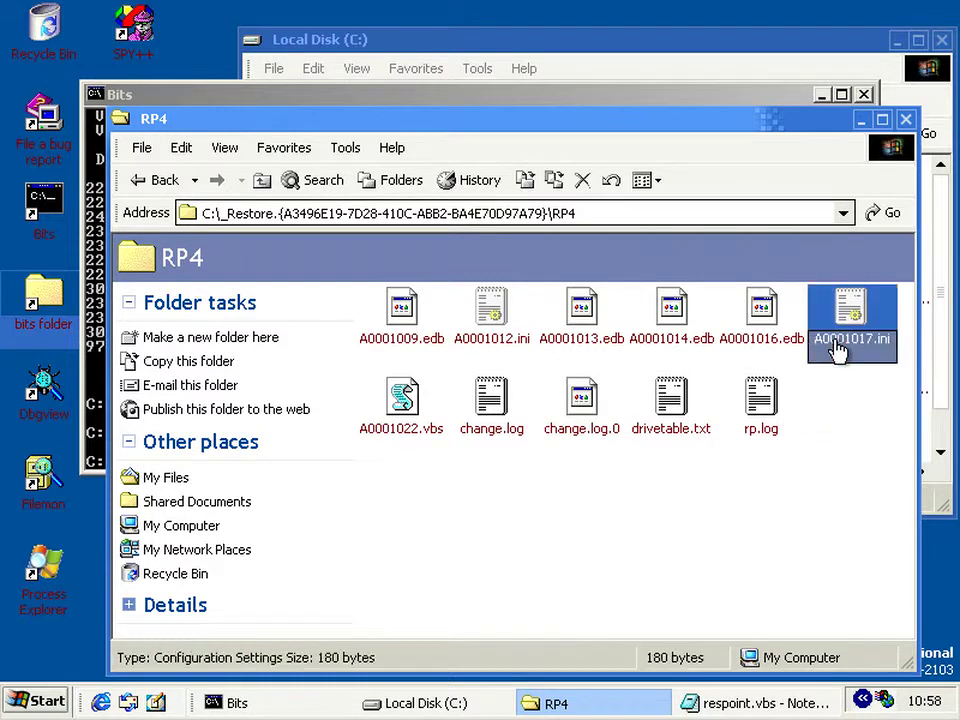
{"action": "double_click", "coordinate": [838, 345]}
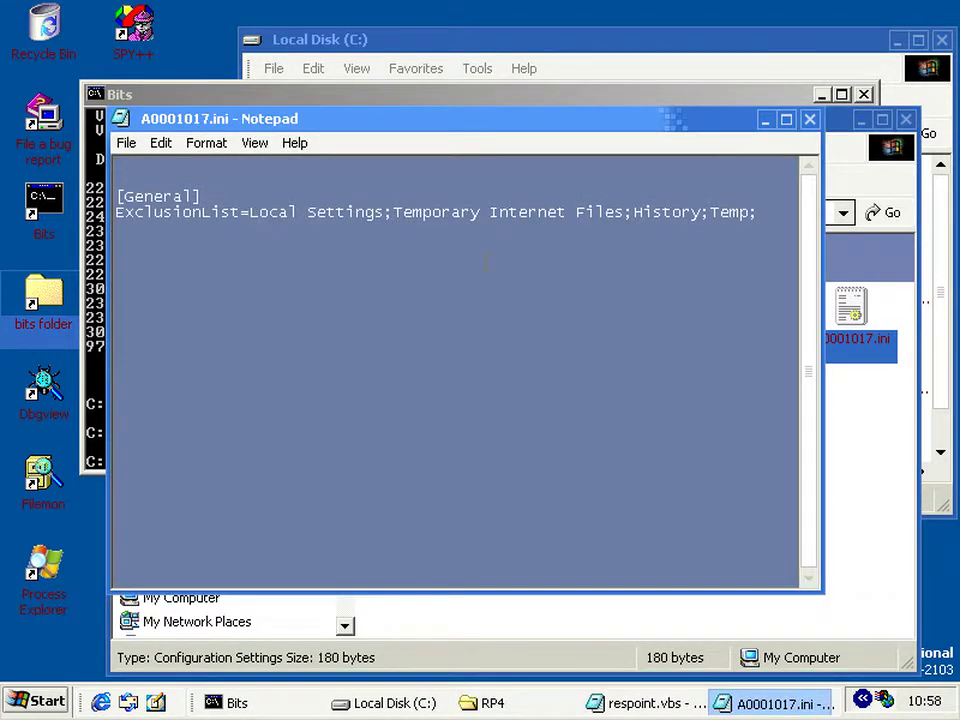
{"action": "left_click", "coordinate": [810, 121]}
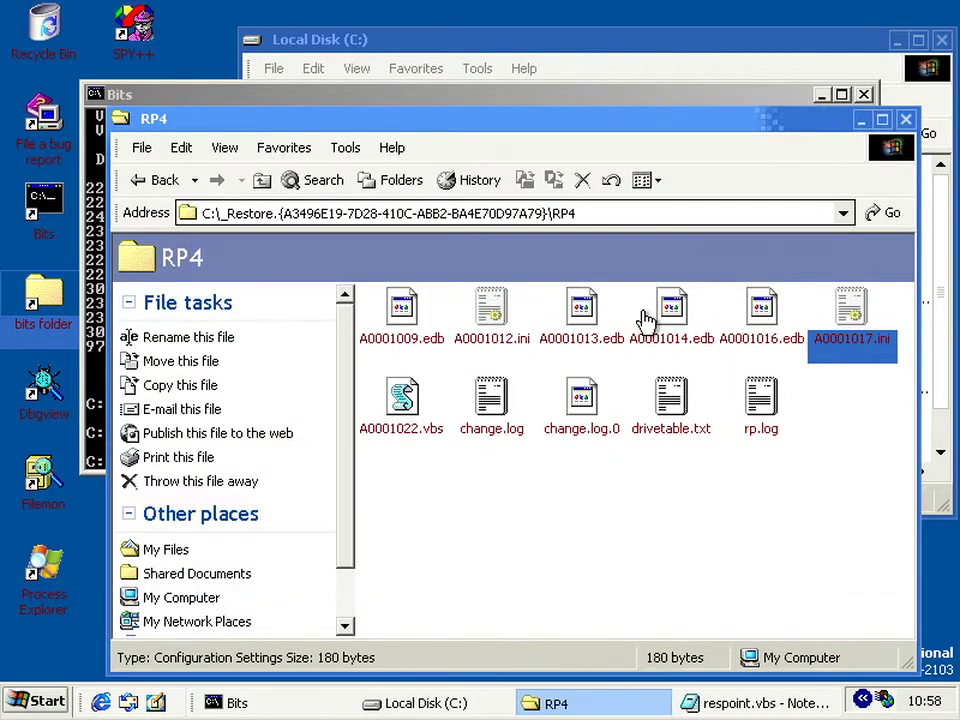
{"action": "double_click", "coordinate": [491, 310]}
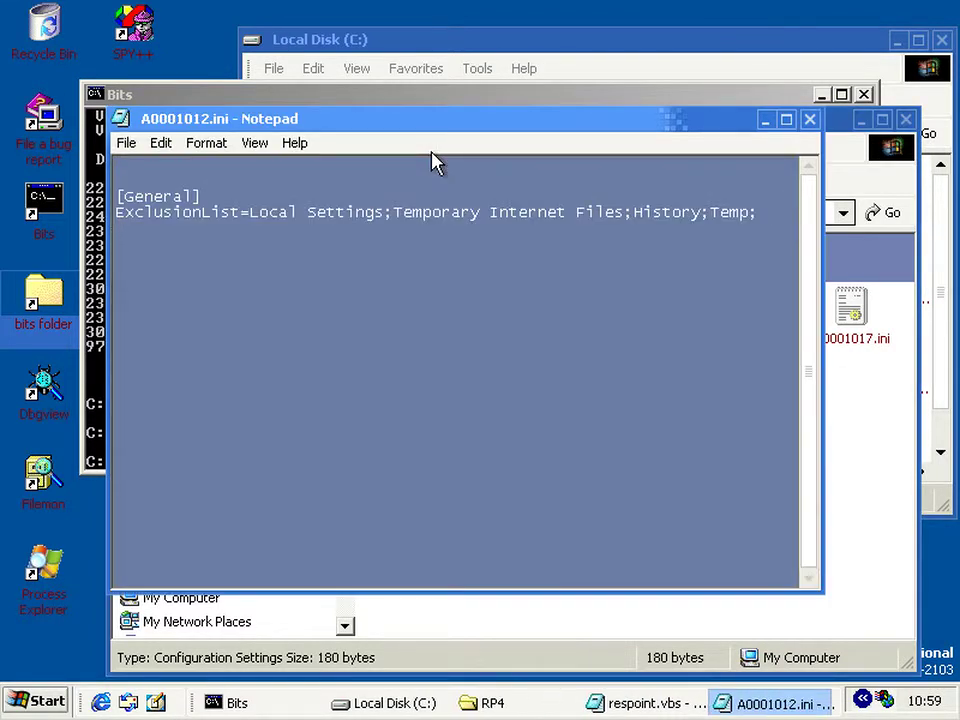
{"action": "left_click", "coordinate": [810, 120]}
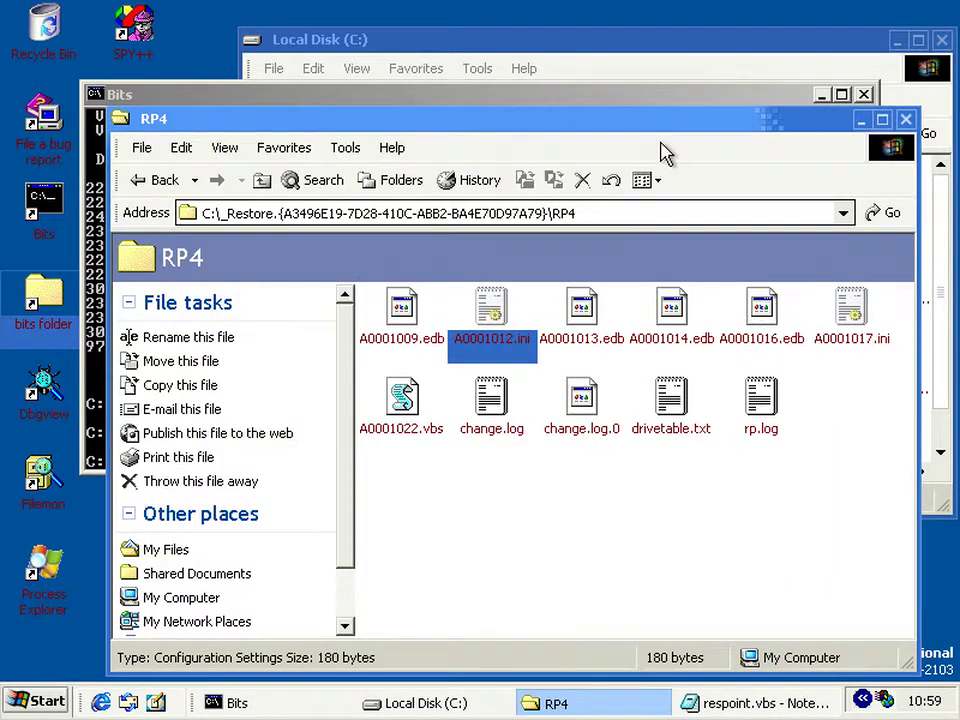
Step: Go up from RP4 through _Restore to the root of C: and return to the command prompt
{"action": "left_click", "coordinate": [261, 180]}
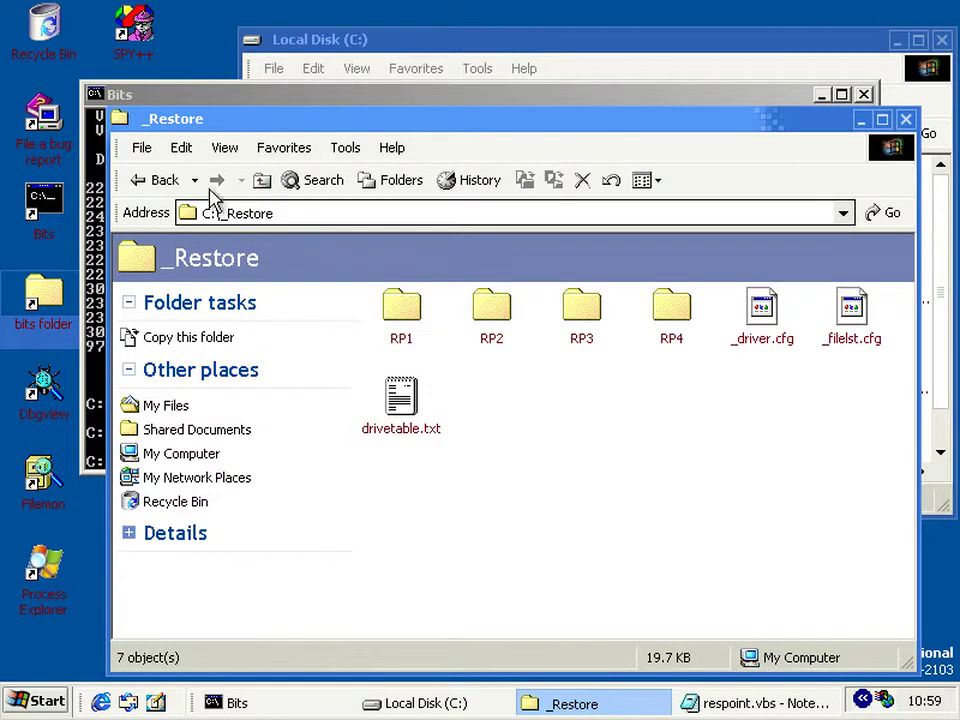
{"action": "left_click", "coordinate": [261, 180]}
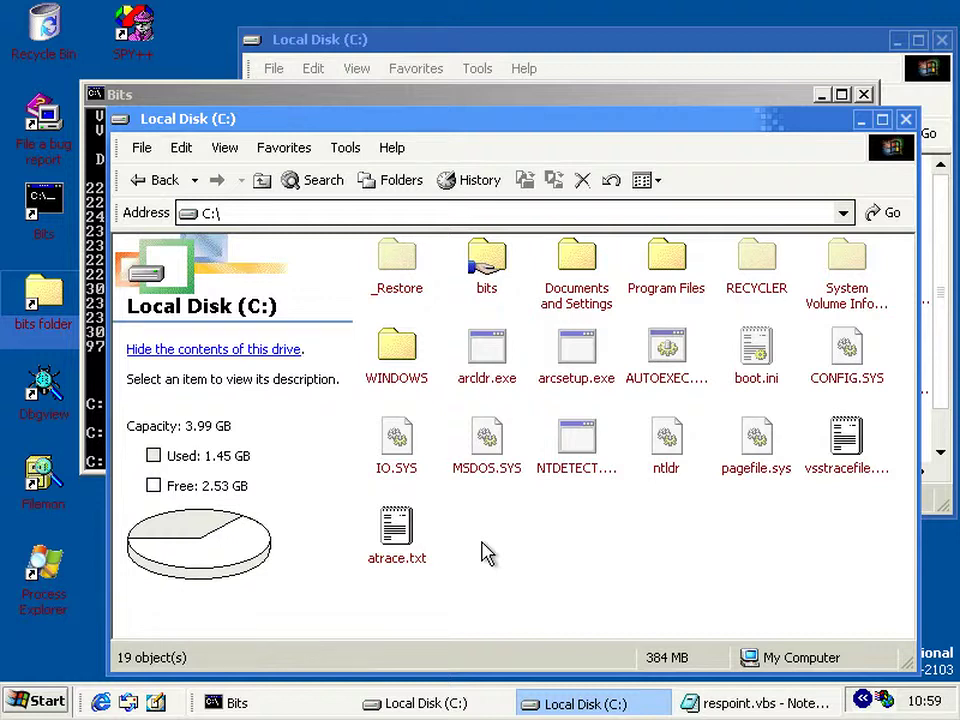
{"action": "left_click", "coordinate": [230, 97]}
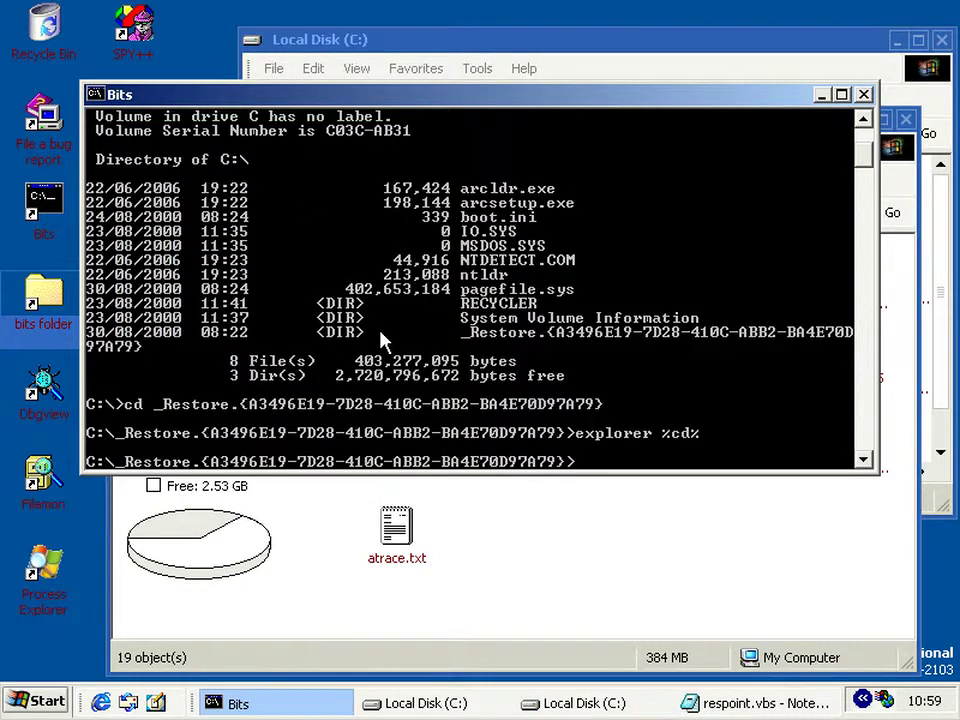
{"action": "left_click", "coordinate": [425, 348]}
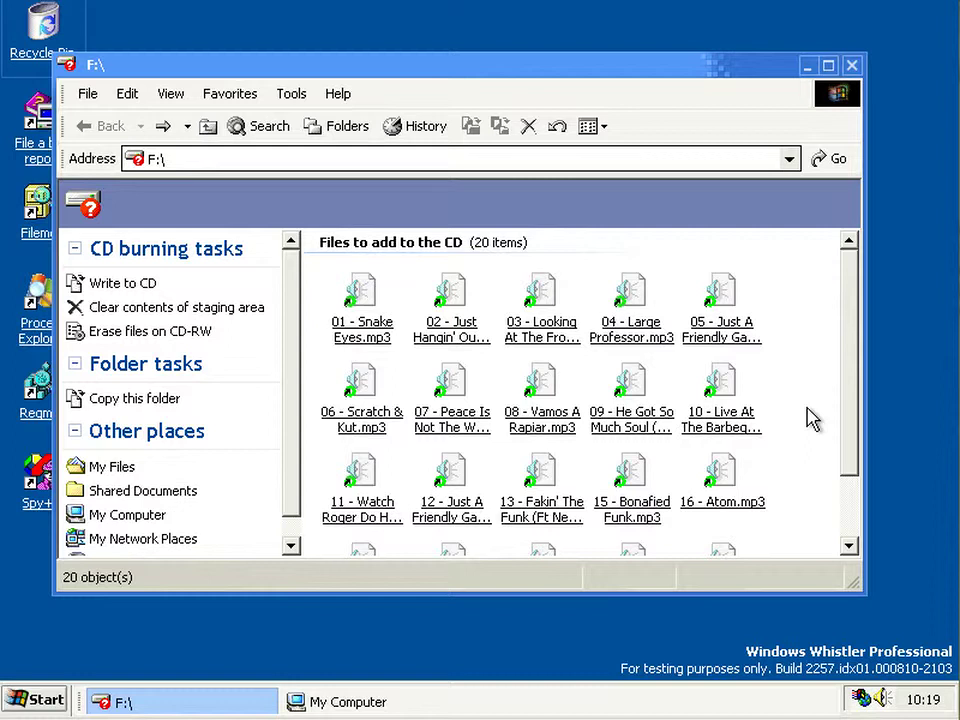
Step: Refresh the F:\ CD staging view, go forward to My Computer and refresh its drive list
{"action": "right_click", "coordinate": [811, 406]}
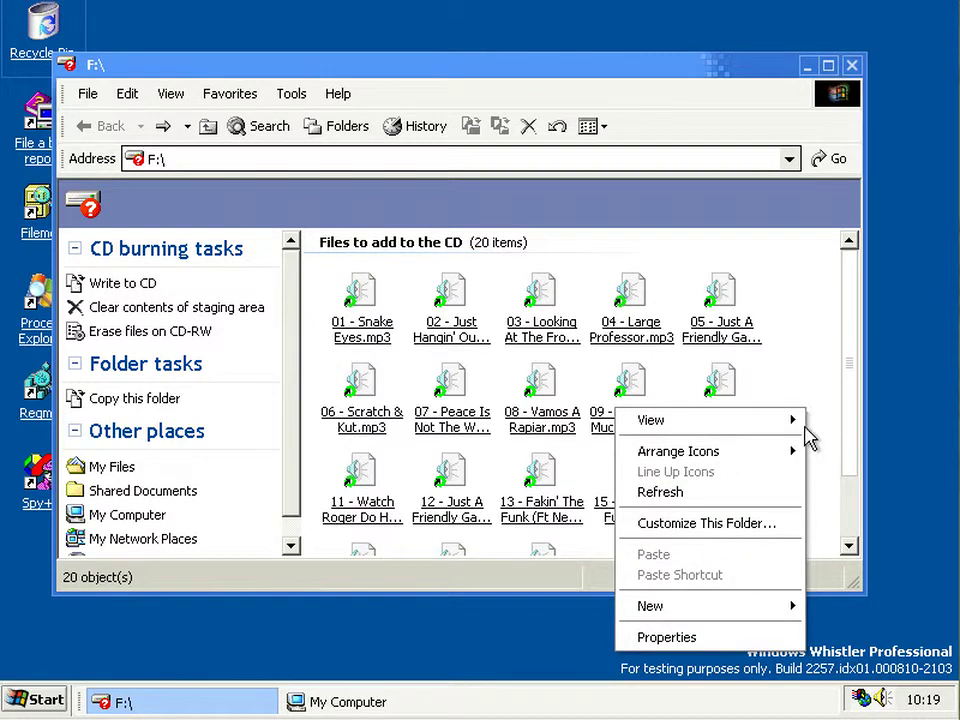
{"action": "left_click", "coordinate": [789, 492]}
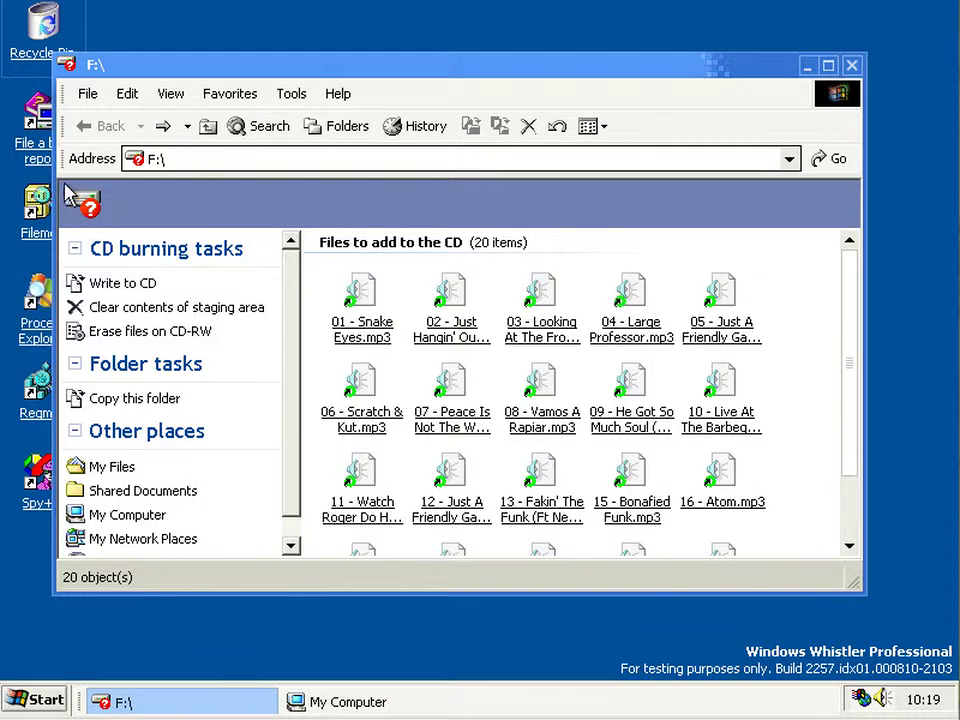
{"action": "left_click", "coordinate": [163, 126]}
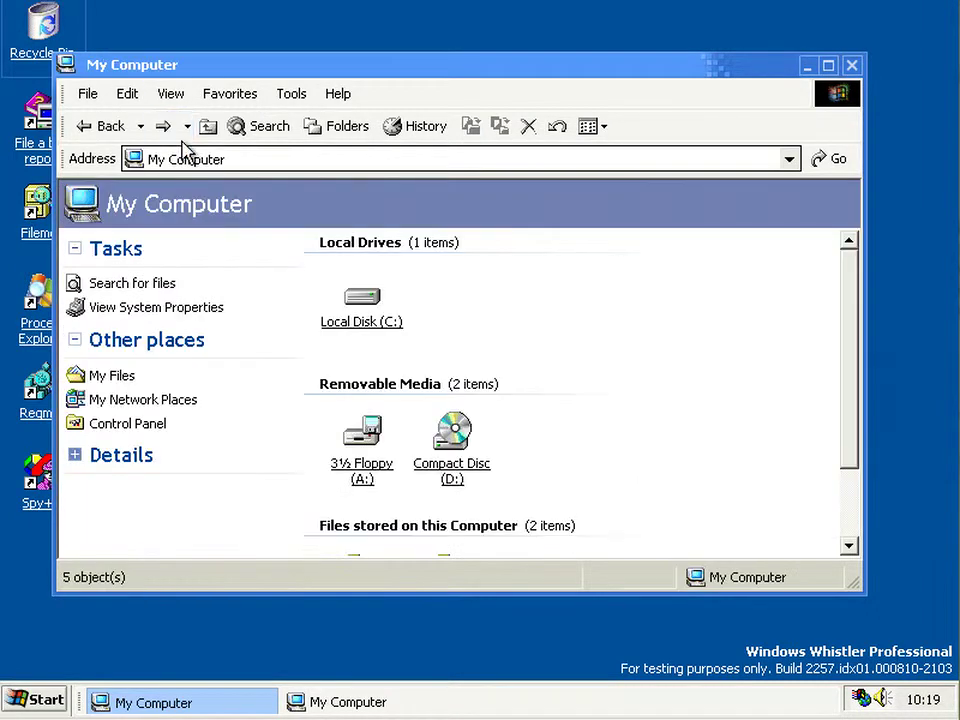
{"action": "right_click", "coordinate": [634, 437]}
{"action": "left_click", "coordinate": [680, 513]}
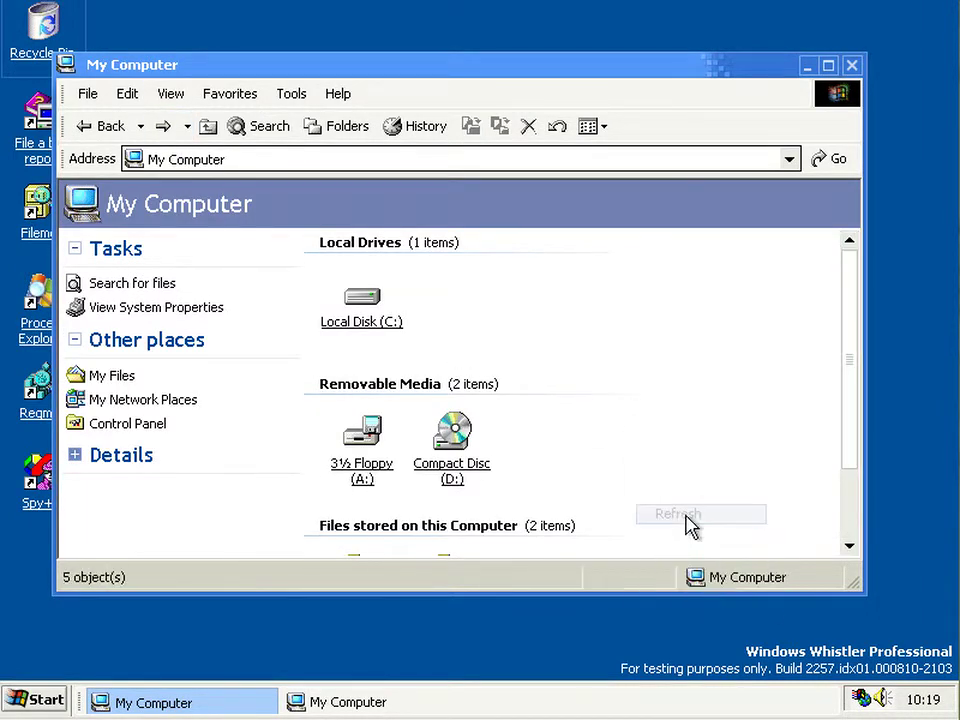
{"action": "scroll", "coordinate": [580, 457], "scroll_direction": "down", "scroll_amount": 2}
{"action": "scroll", "coordinate": [583, 457], "scroll_direction": "up", "scroll_amount": 2}
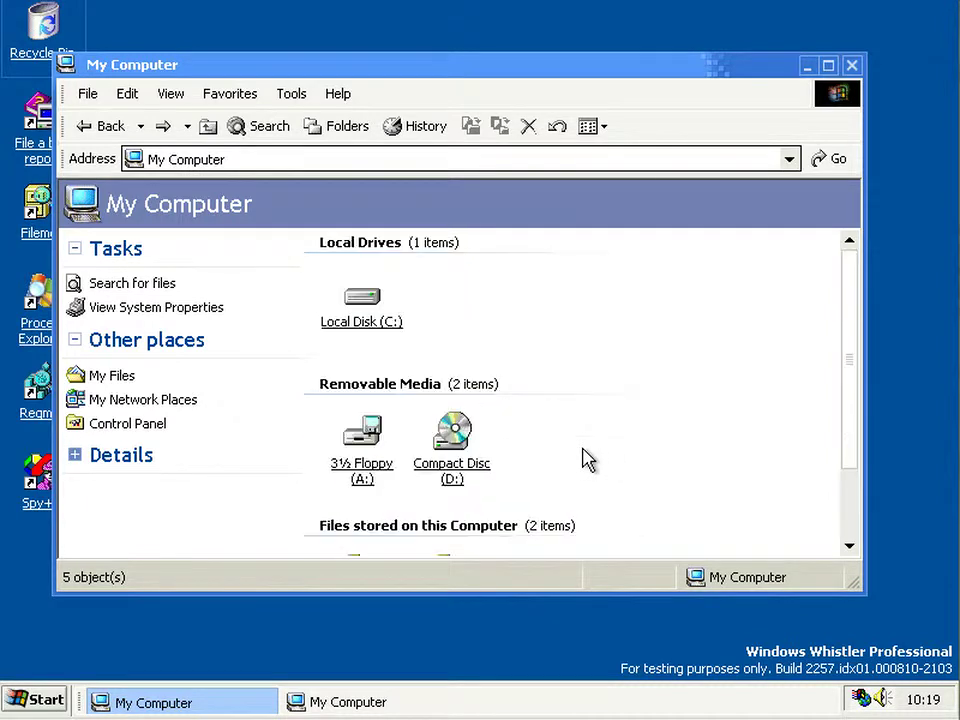
Step: Go back to the F:\ staging area and refresh its list of files to add to the CD
{"action": "left_click", "coordinate": [101, 128]}
{"action": "right_click", "coordinate": [812, 357]}
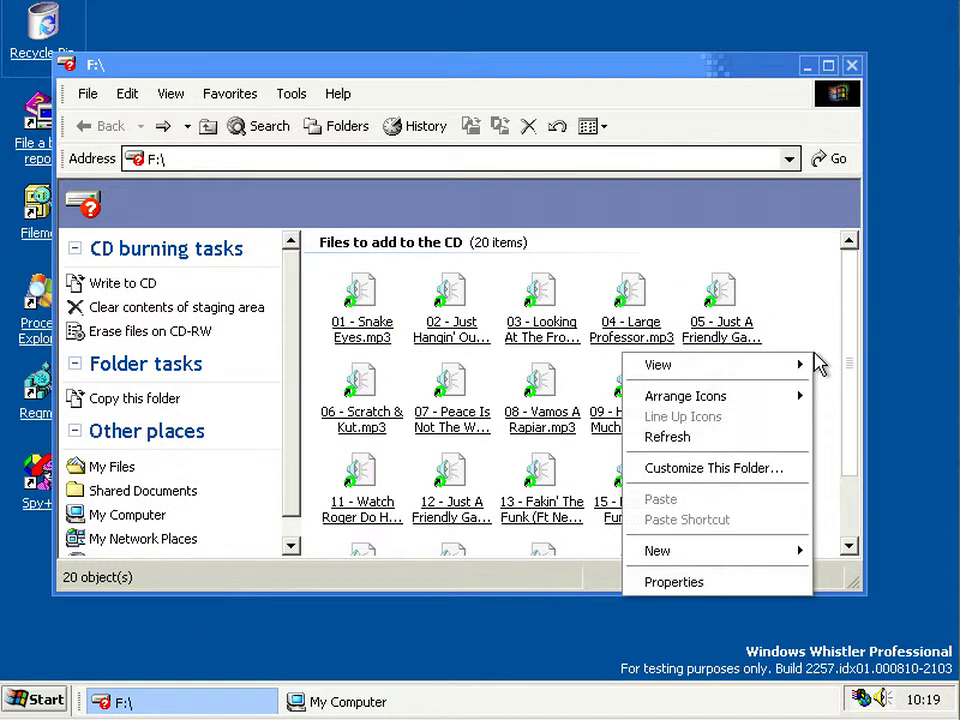
{"action": "left_click", "coordinate": [803, 439]}
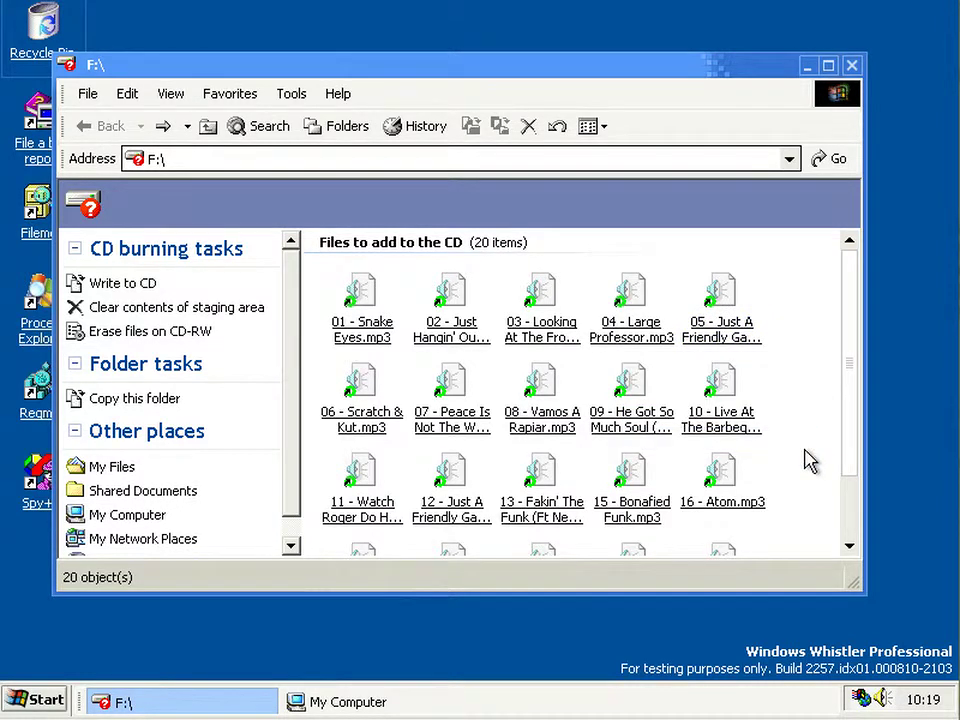
Step: In the second My Computer window, open the user's profile folder under C:\Documents and Settings
{"action": "left_click", "coordinate": [326, 702]}
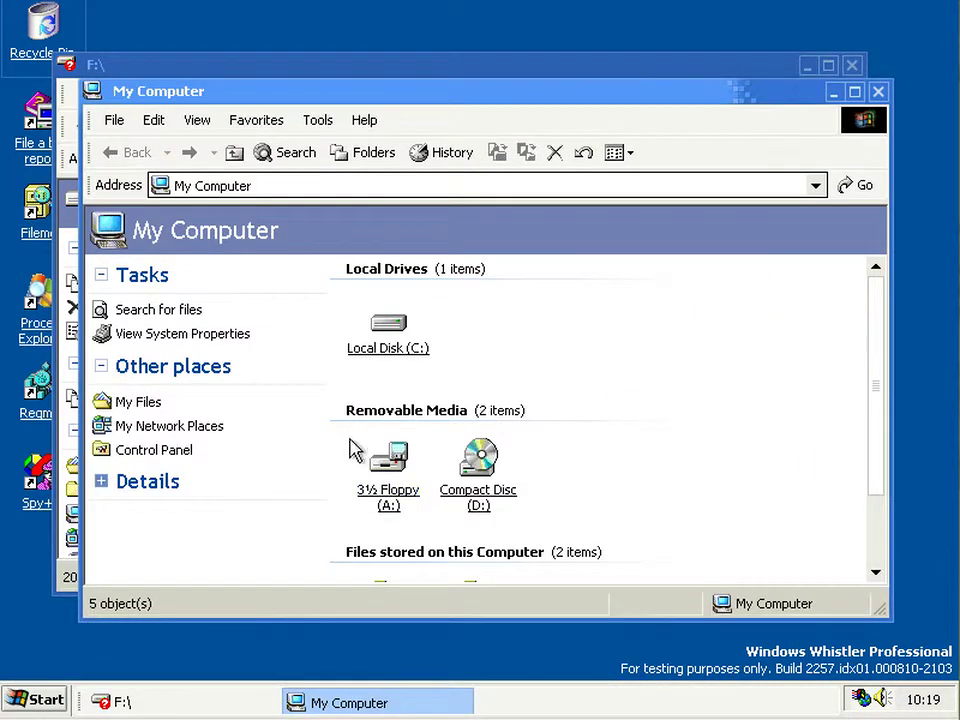
{"action": "left_click", "coordinate": [390, 340]}
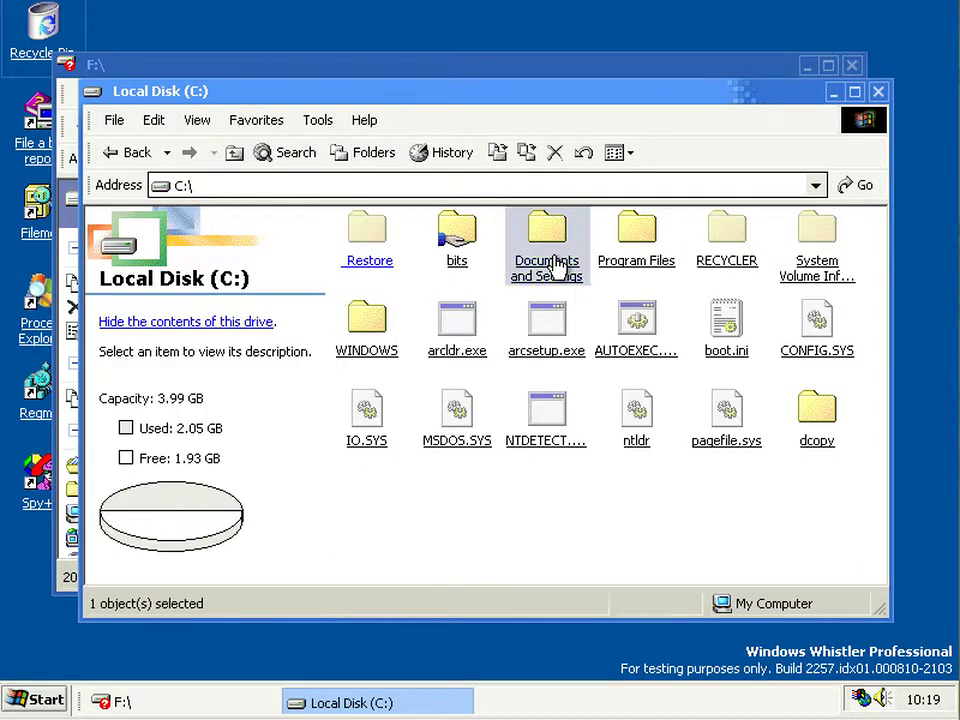
{"action": "double_click", "coordinate": [556, 268]}
{"action": "left_click", "coordinate": [484, 303]}
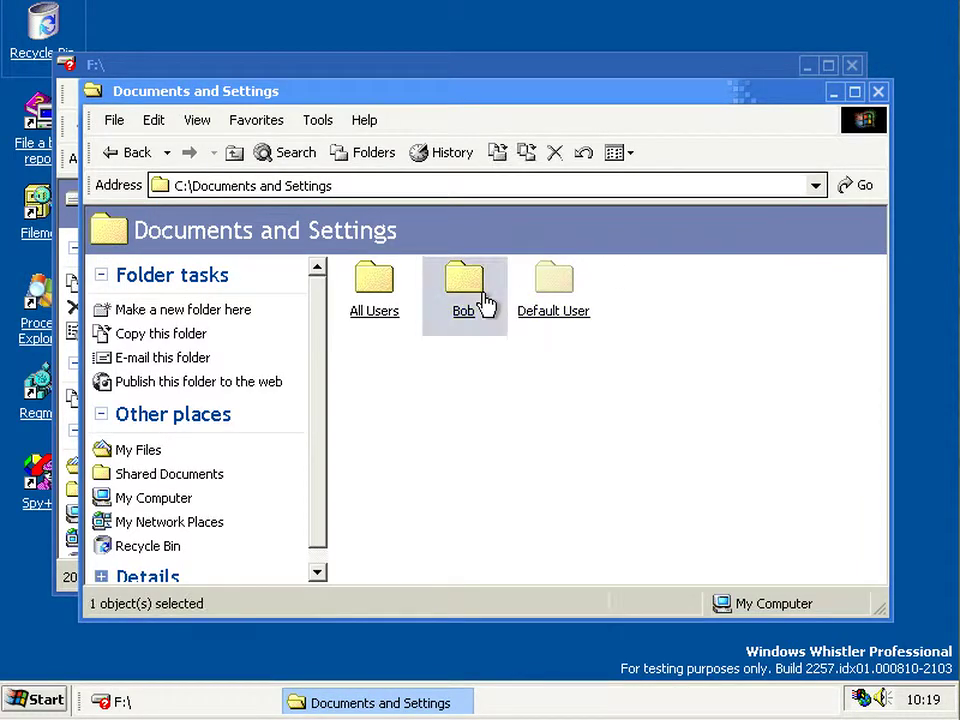
{"action": "double_click", "coordinate": [484, 303]}
Step: Open the profile's Local Settings\Application Data\Microsoft\CD Burning folder
{"action": "left_click", "coordinate": [737, 308]}
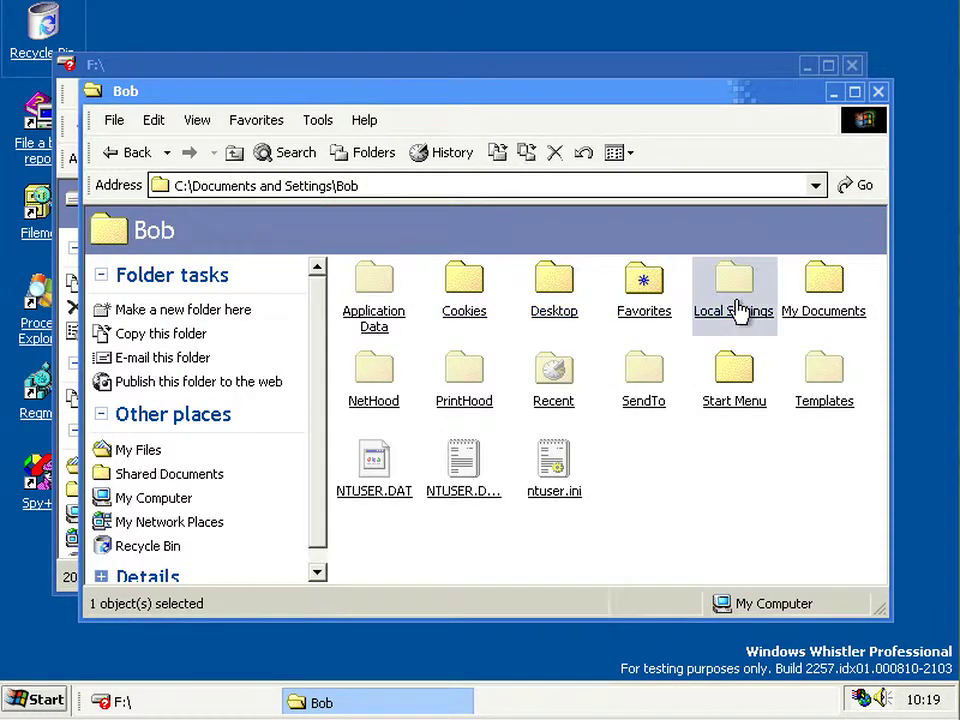
{"action": "double_click", "coordinate": [737, 308]}
{"action": "left_click", "coordinate": [386, 316]}
{"action": "double_click", "coordinate": [386, 316]}
{"action": "left_click", "coordinate": [386, 314]}
{"action": "double_click", "coordinate": [388, 314]}
{"action": "left_click", "coordinate": [374, 298]}
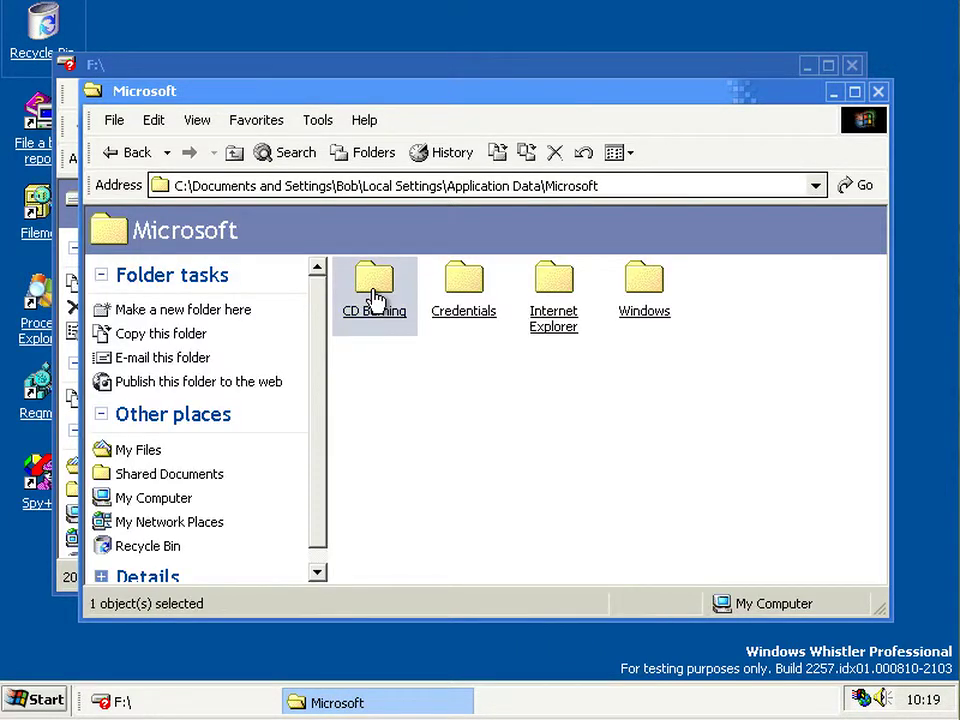
{"action": "double_click", "coordinate": [374, 298]}
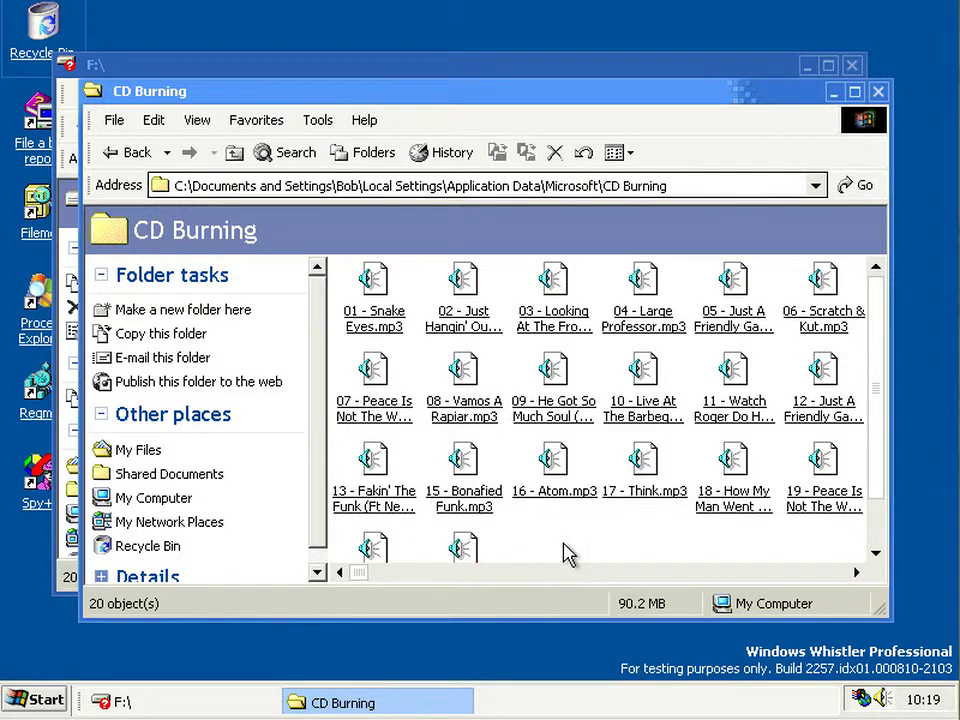
Step: Bring the F:\ window to the front and compare its staged MP3 files with the CD Burning folder
{"action": "left_click", "coordinate": [474, 78]}
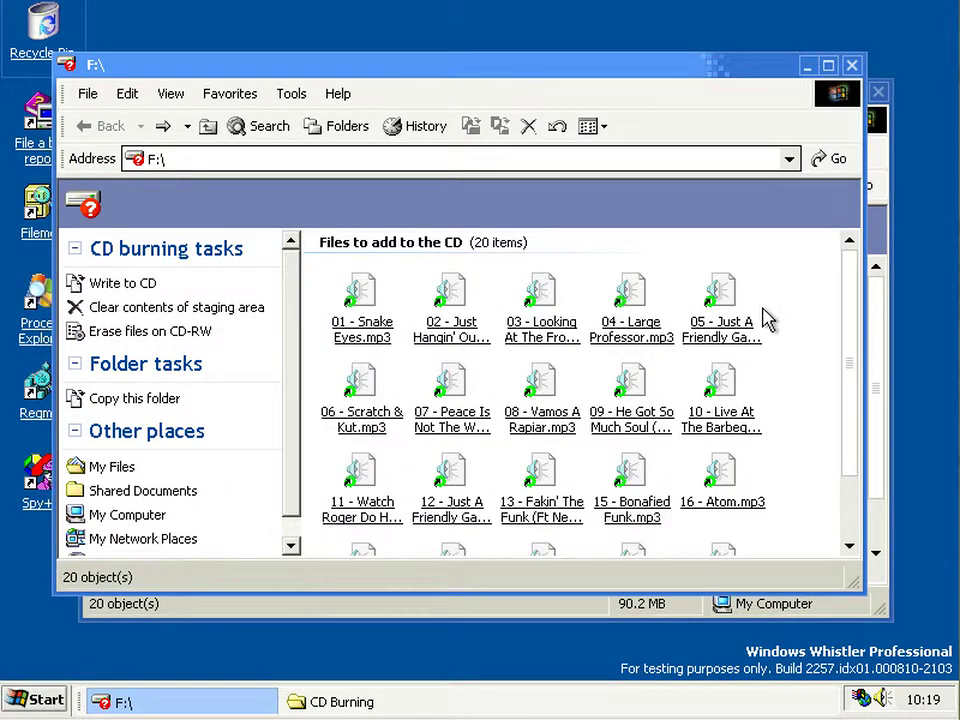
{"action": "scroll", "coordinate": [799, 377], "scroll_direction": "down", "scroll_amount": 1}
{"action": "scroll", "coordinate": [799, 377], "scroll_direction": "up", "scroll_amount": 1}
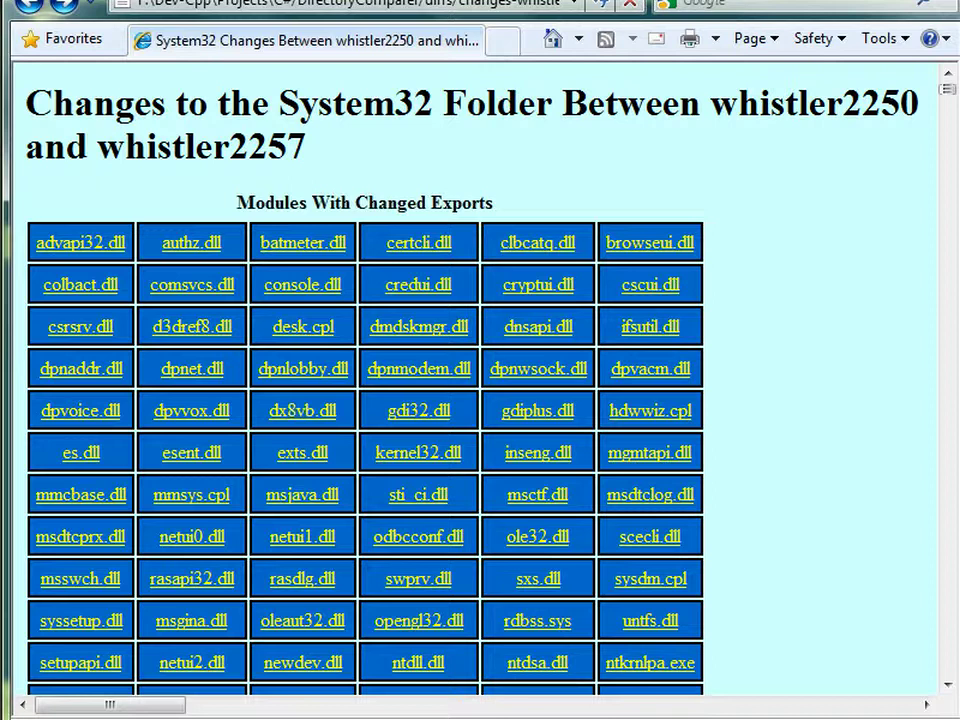
Step: In the whistler2250 to whistler2257 System32 changes page, open the es.dll entry under Modules With Changed Exports
{"action": "left_click", "coordinate": [81, 452]}
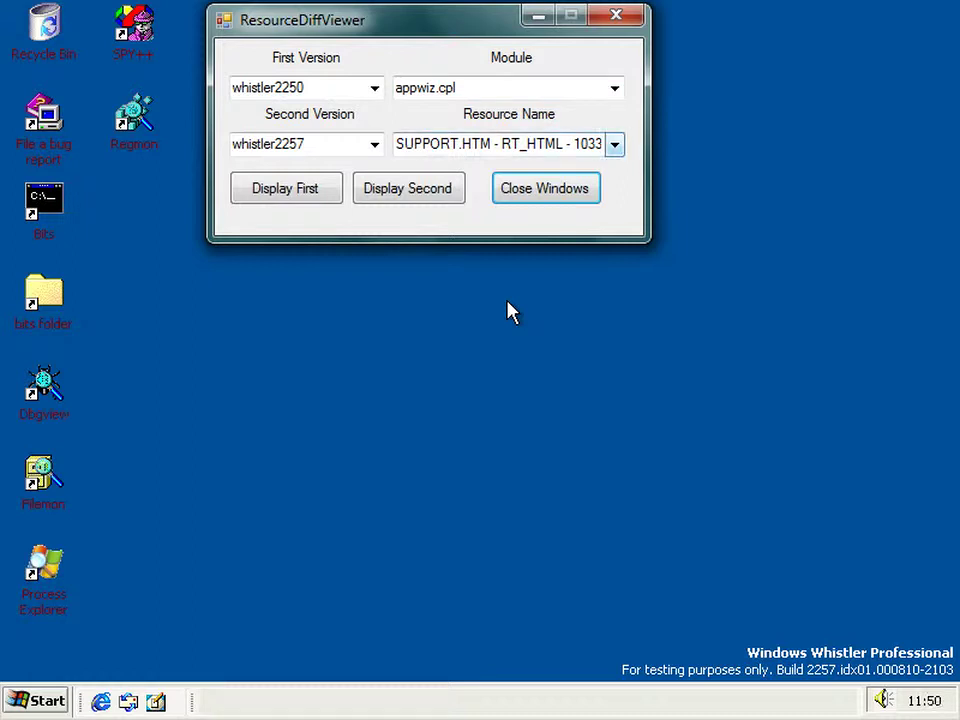
Step: In ResourceDiffViewer, display the whistler2250 version of appwiz.cpl's SUPPORT.HTM resource and decline to continue running its scripts
{"action": "key", "text": "alt+Down"}
{"action": "key", "text": "Return"}
{"action": "key", "text": "Tab"}
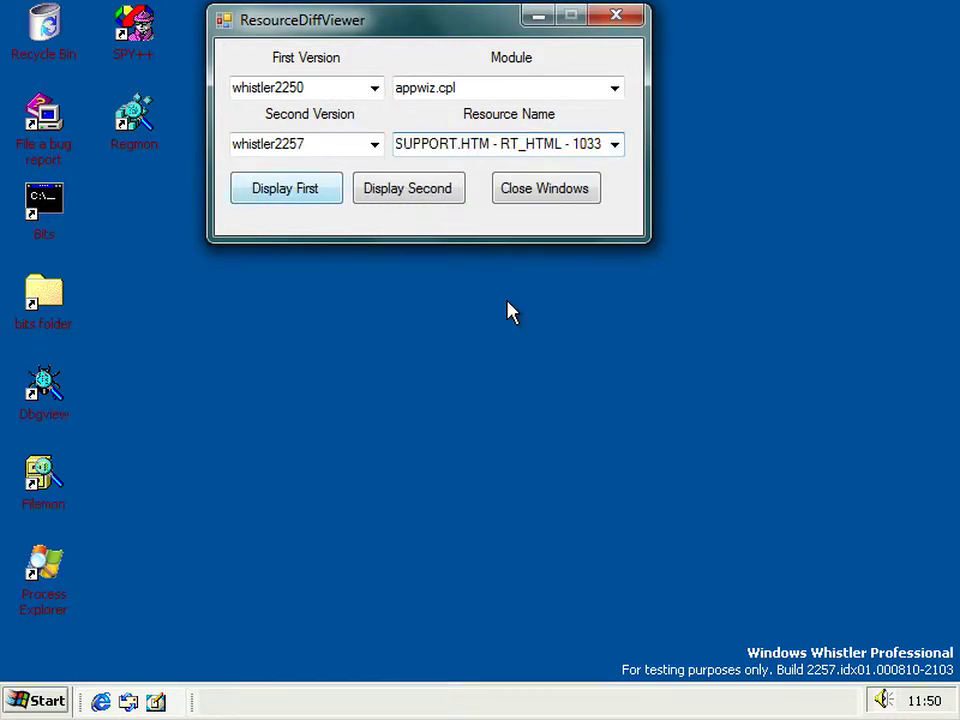
{"action": "key", "text": "space"}
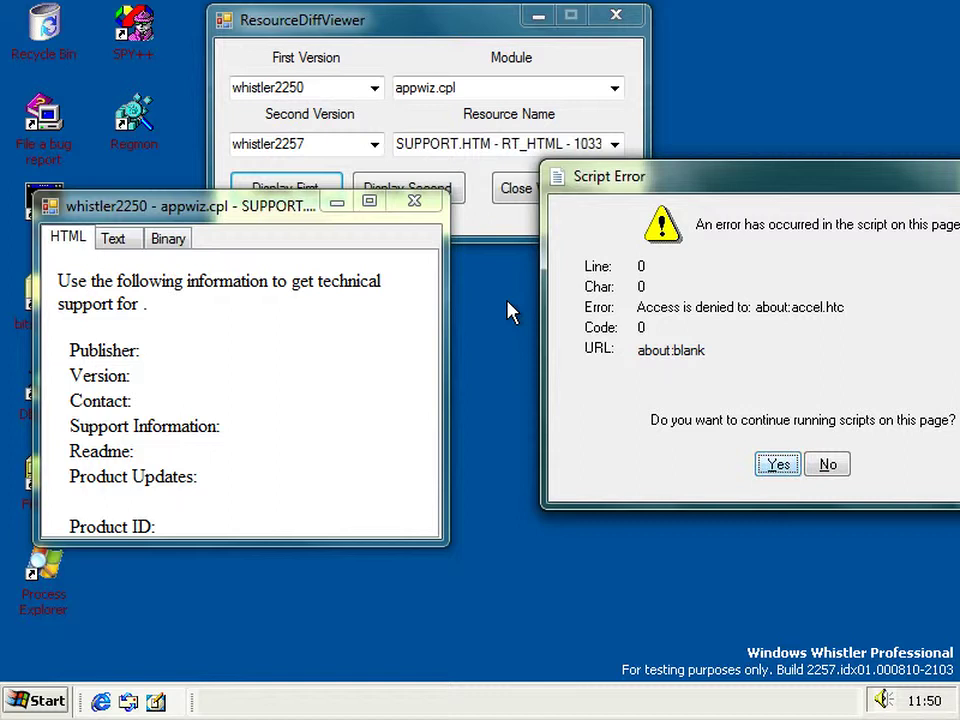
{"action": "key", "text": "Tab"}
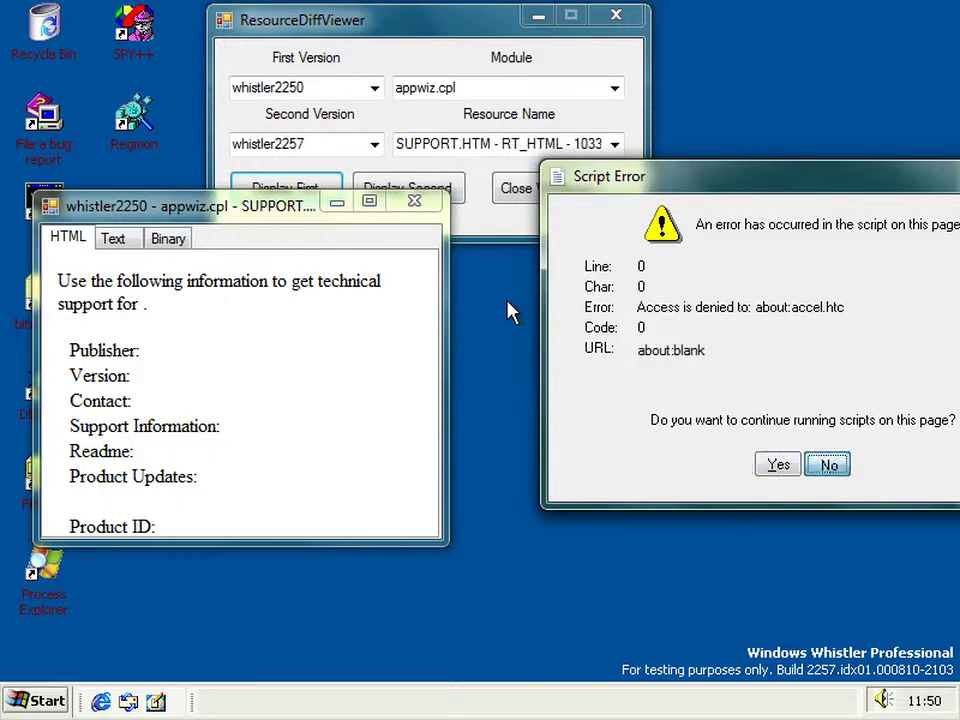
{"action": "key", "text": "space"}
{"action": "key", "text": "Tab"}
{"action": "key", "text": "space"}
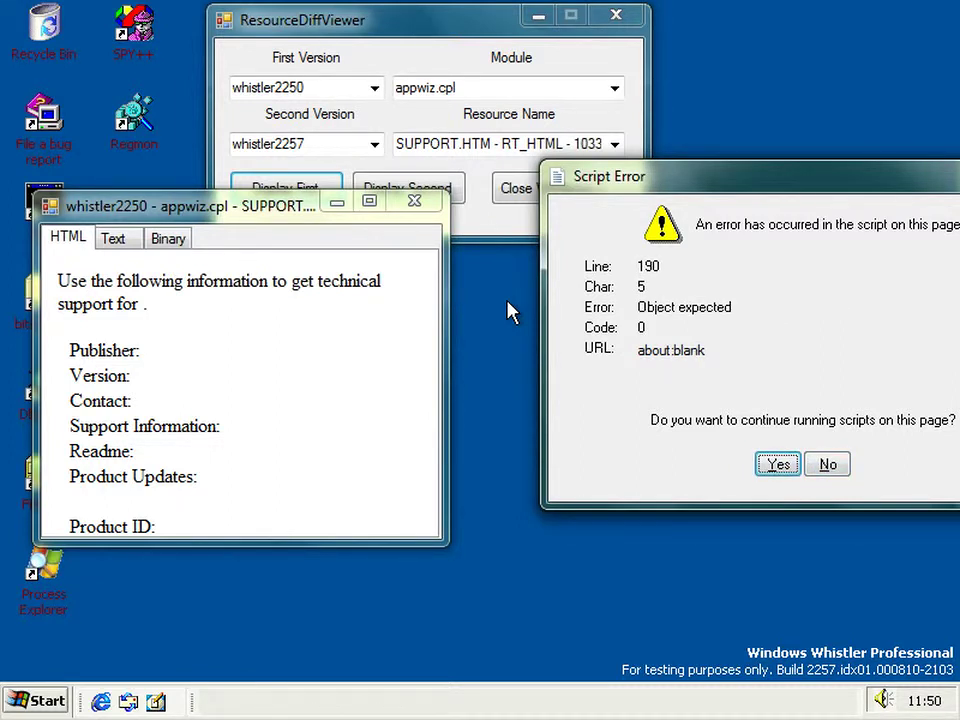
{"action": "key", "text": "Tab"}
{"action": "key", "text": "space"}
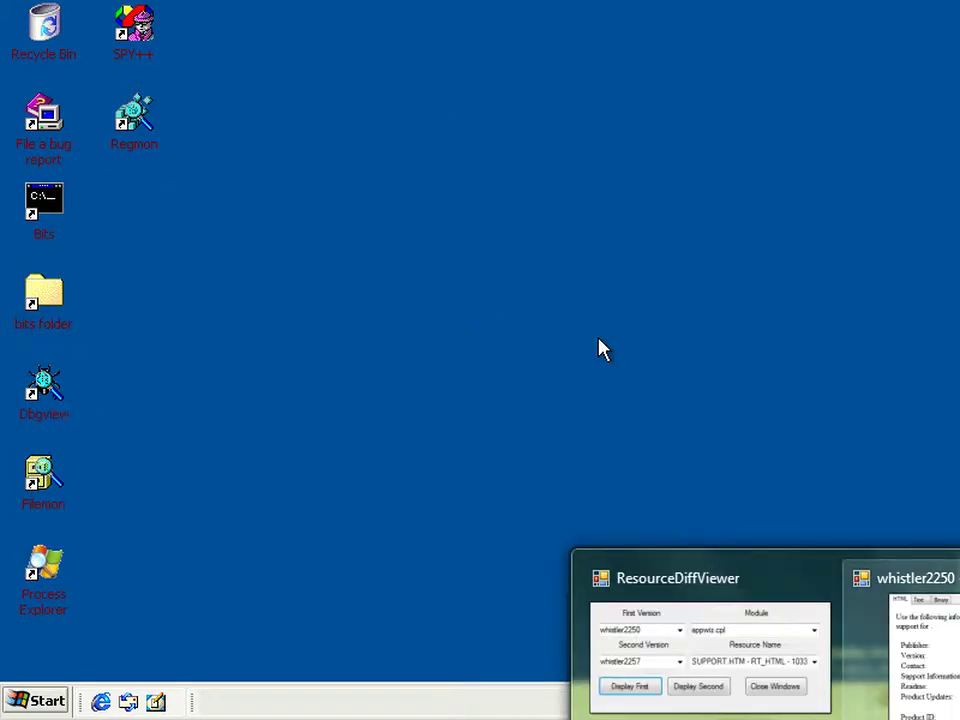
Step: View the whistler2250 resource as text and examine the comment about sleeping for Trident above the window.setTimeout call
{"action": "key", "text": "Right"}
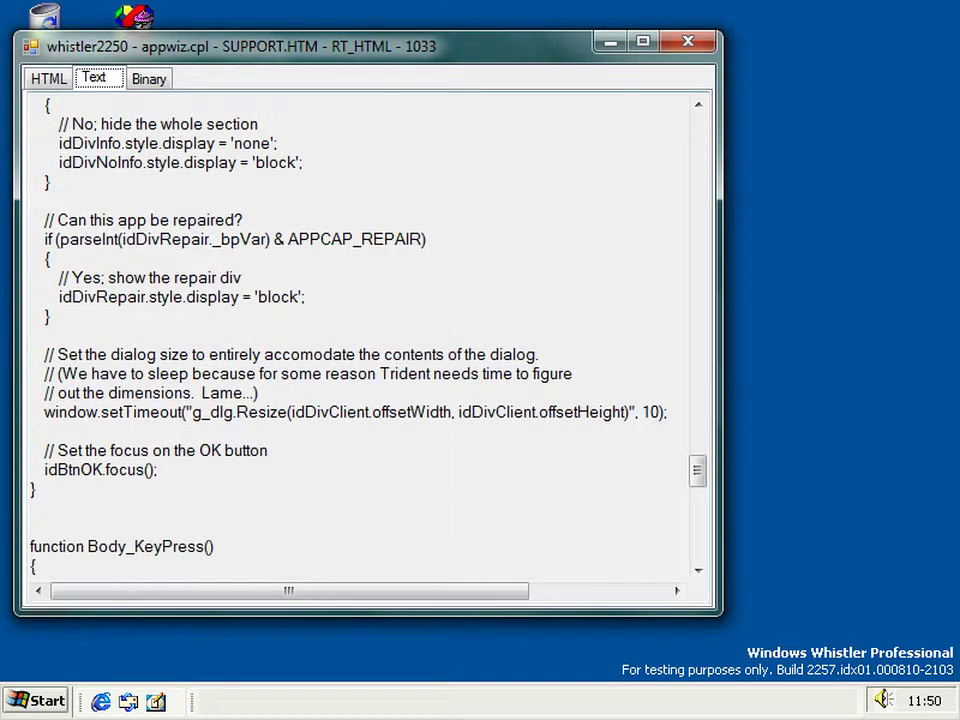
{"action": "left_click", "coordinate": [261, 393]}
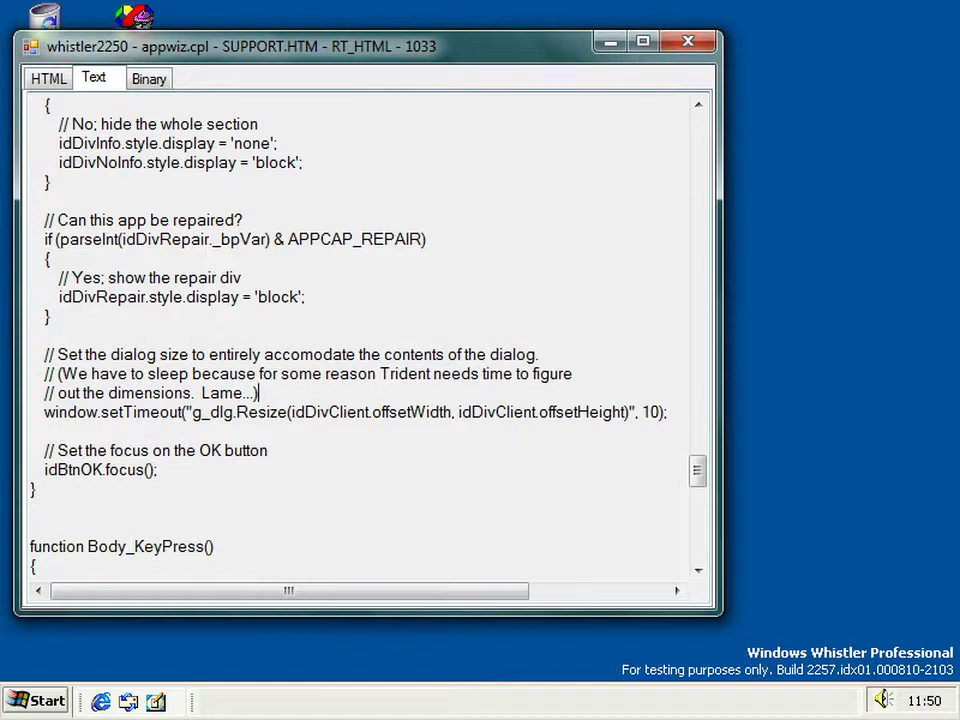
{"action": "left_click_drag", "start_coordinate": [322, 373], "coordinate": [561, 373]}
{"action": "left_click_drag", "start_coordinate": [86, 392], "coordinate": [259, 393]}
{"action": "left_click", "coordinate": [259, 393]}
{"action": "left_click_drag", "start_coordinate": [431, 373], "coordinate": [380, 374]}
{"action": "left_click", "coordinate": [258, 392]}
Step: Display the whistler2257 version of SUPPORT.HTM and decline to continue running its scripts
{"action": "key", "text": "alt+Tab"}
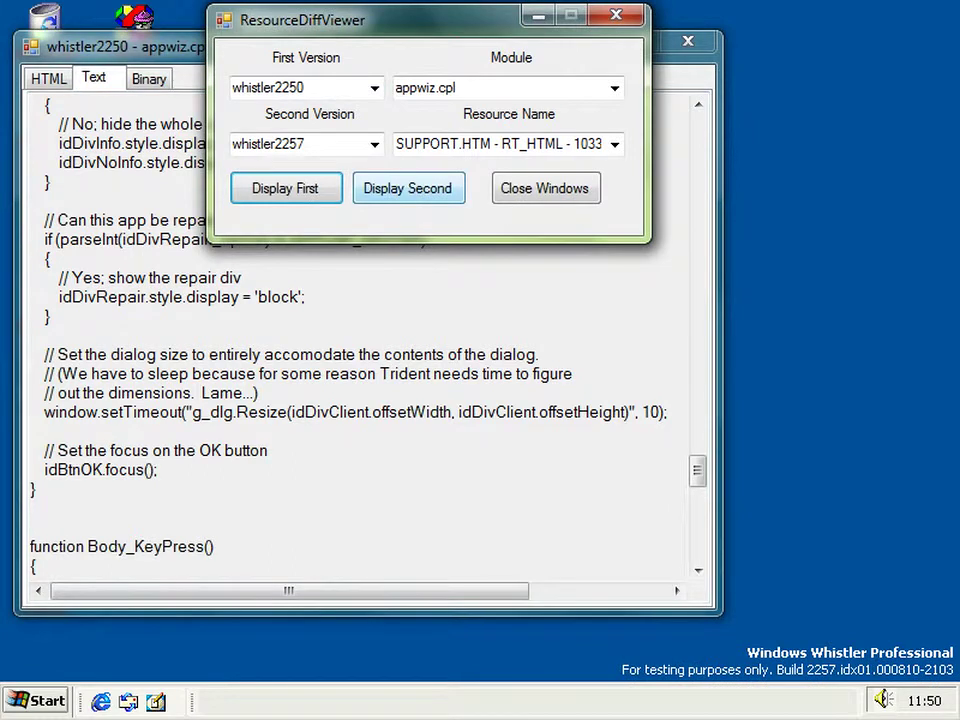
{"action": "left_click", "coordinate": [408, 188]}
{"action": "key", "text": "Tab"}
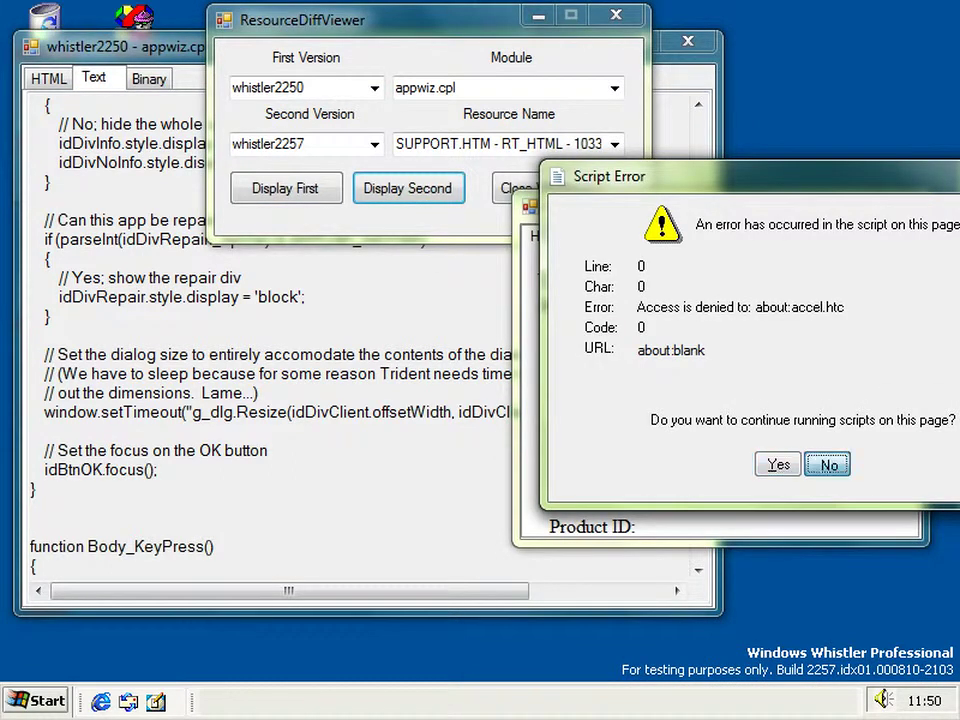
{"action": "key", "text": "Return"}
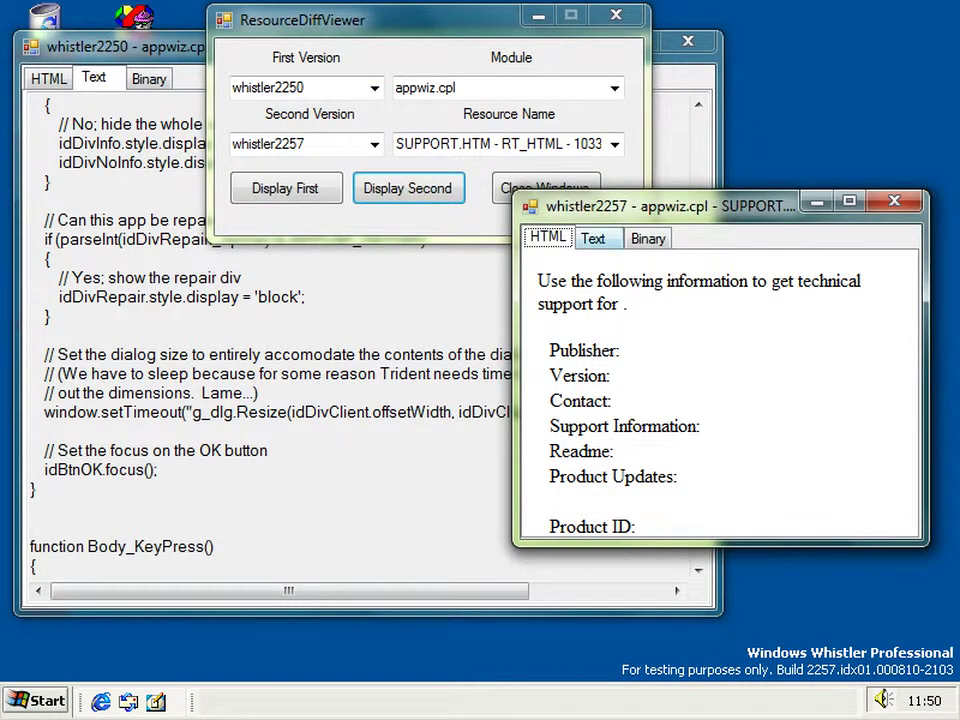
Step: View the whistler2257 resource as text in an enlarged window and find the same Trident dimensions comment
{"action": "key", "text": "Right"}
{"action": "left_click_drag", "start_coordinate": [640, 206], "coordinate": [128, 58]}
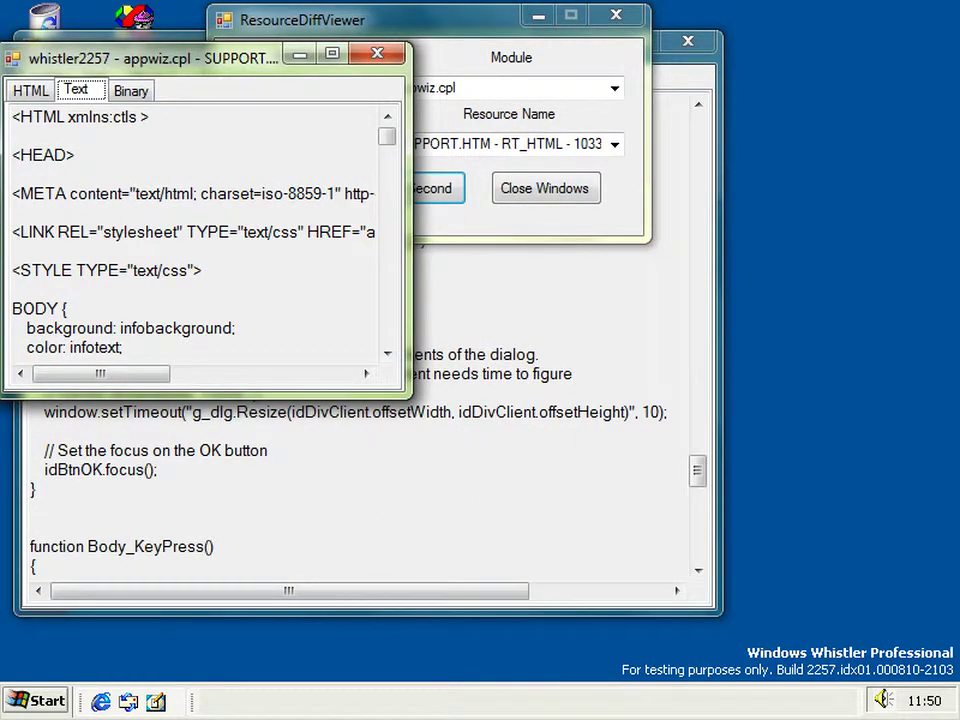
{"action": "left_click_drag", "start_coordinate": [408, 397], "coordinate": [740, 625]}
{"action": "scroll", "coordinate": [370, 350], "scroll_direction": "down", "scroll_amount": 15}
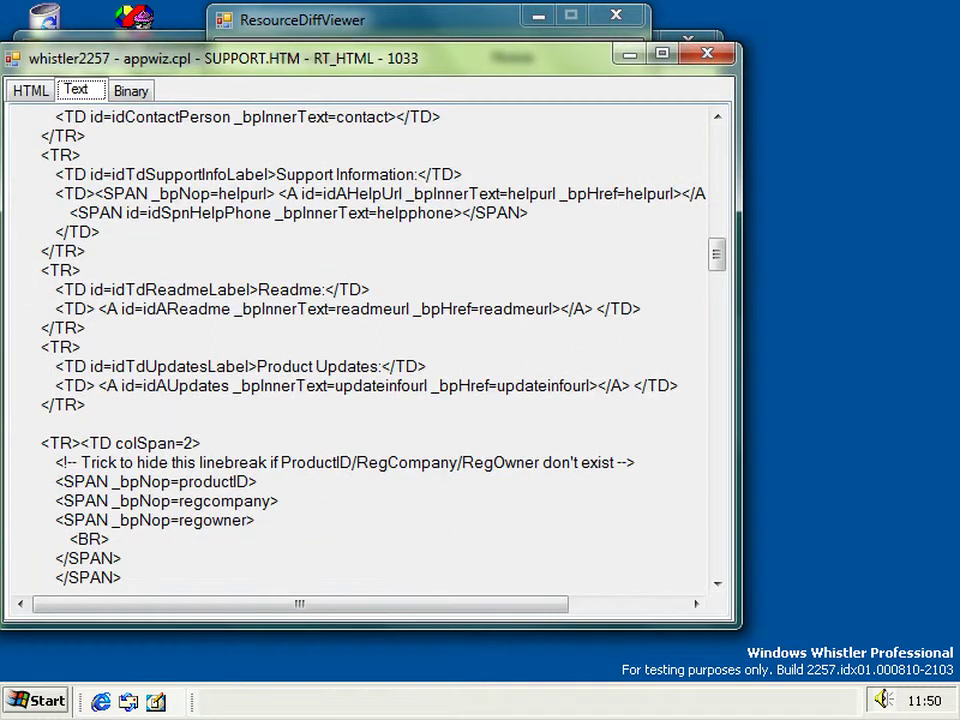
{"action": "scroll", "coordinate": [370, 350], "scroll_direction": "down", "scroll_amount": 1}
{"action": "scroll", "coordinate": [370, 350], "scroll_direction": "up", "scroll_amount": 4}
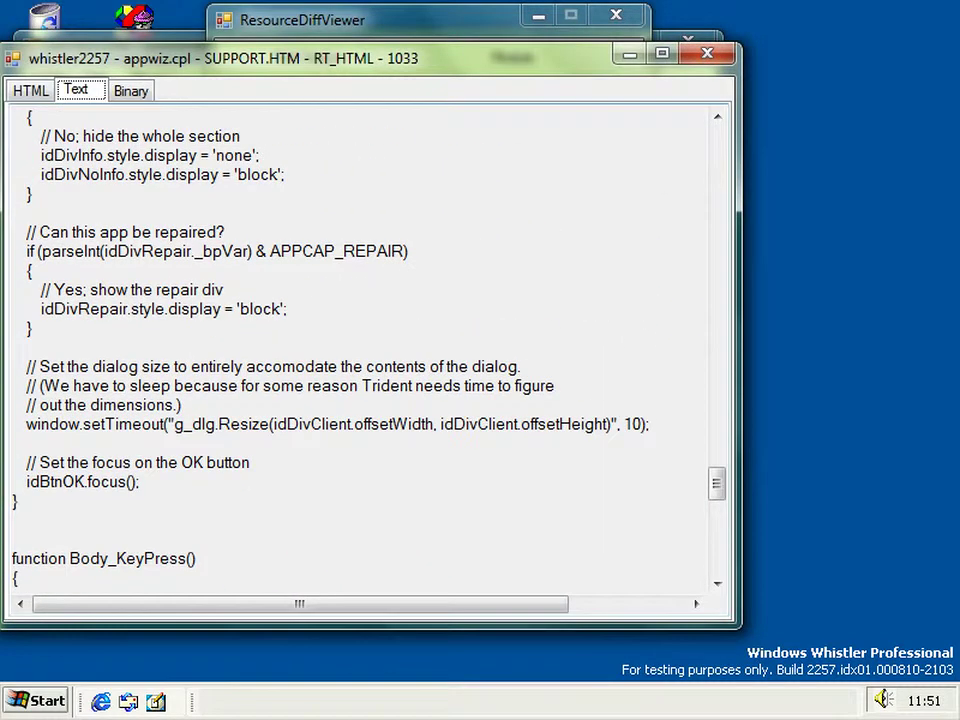
{"action": "left_click", "coordinate": [138, 302]}
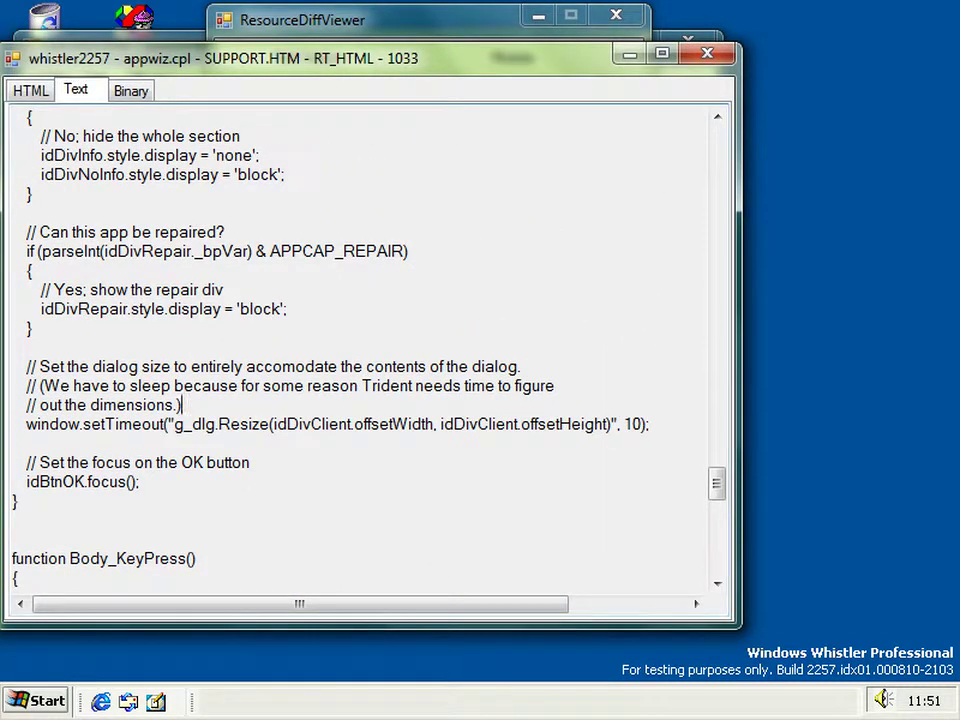
{"action": "double_click", "coordinate": [178, 404]}
{"action": "key", "text": "Right"}
Step: Place the whistler2257 source beside the whistler2250 source and compare the wording of the Trident comment
{"action": "left_click_drag", "start_coordinate": [460, 57], "coordinate": [735, 49]}
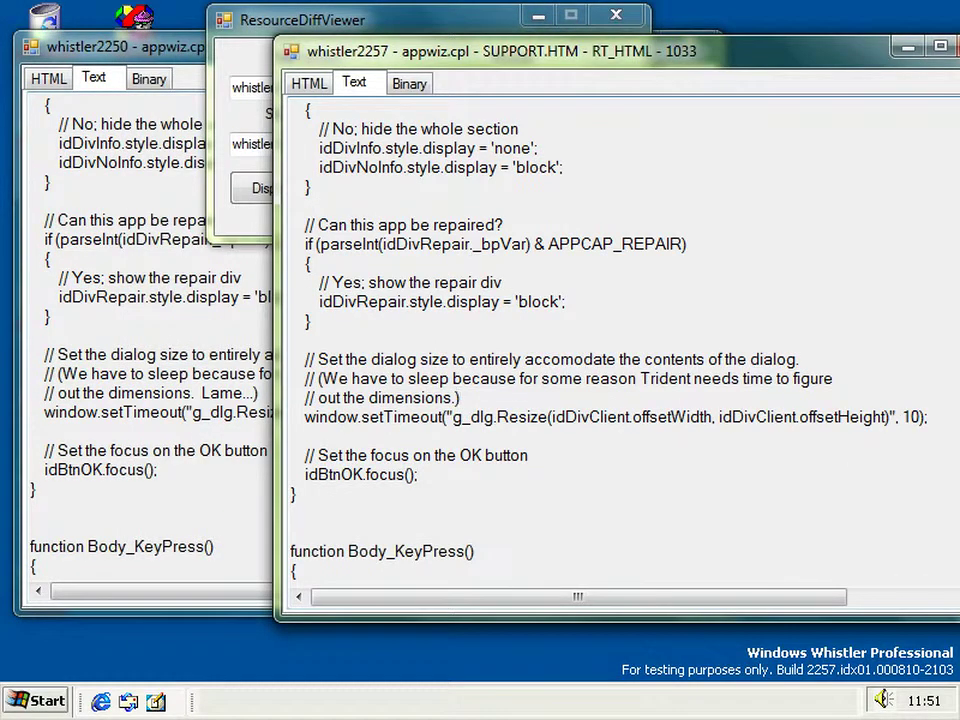
{"action": "key", "text": "alt+Tab"}
{"action": "key", "text": "alt+Tab"}
{"action": "key", "text": "shift+Left"}
{"action": "key", "text": "shift+Left"}
{"action": "key", "text": "shift+Left"}
{"action": "key", "text": "Left"}
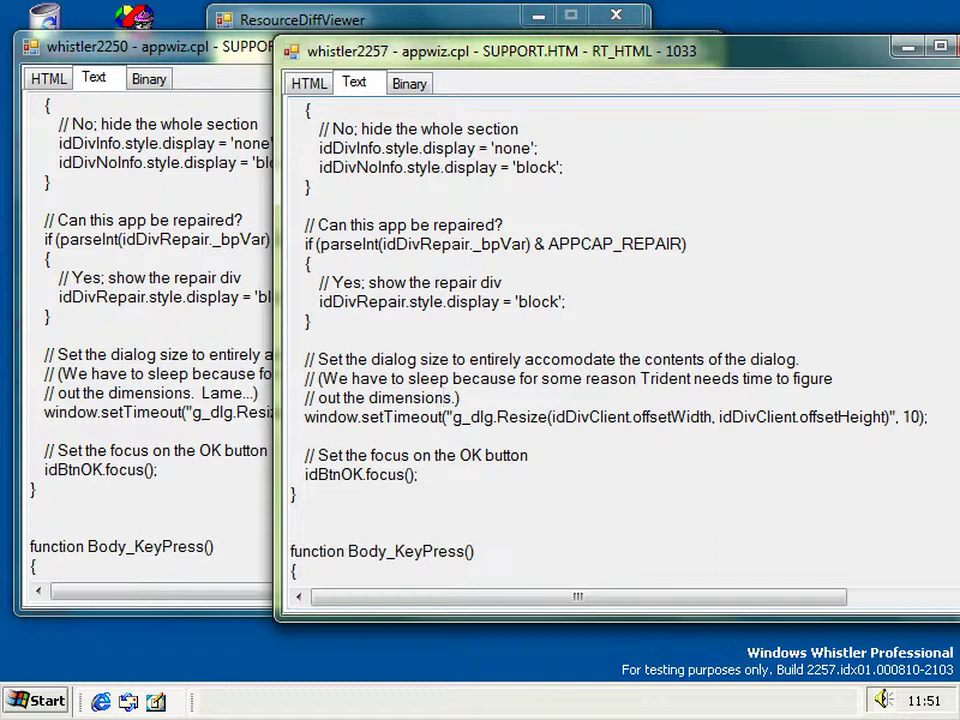
Step: Close both SUPPORT.HTM resource windows and exit ResourceDiffViewer
{"action": "key", "text": "alt+Tab"}
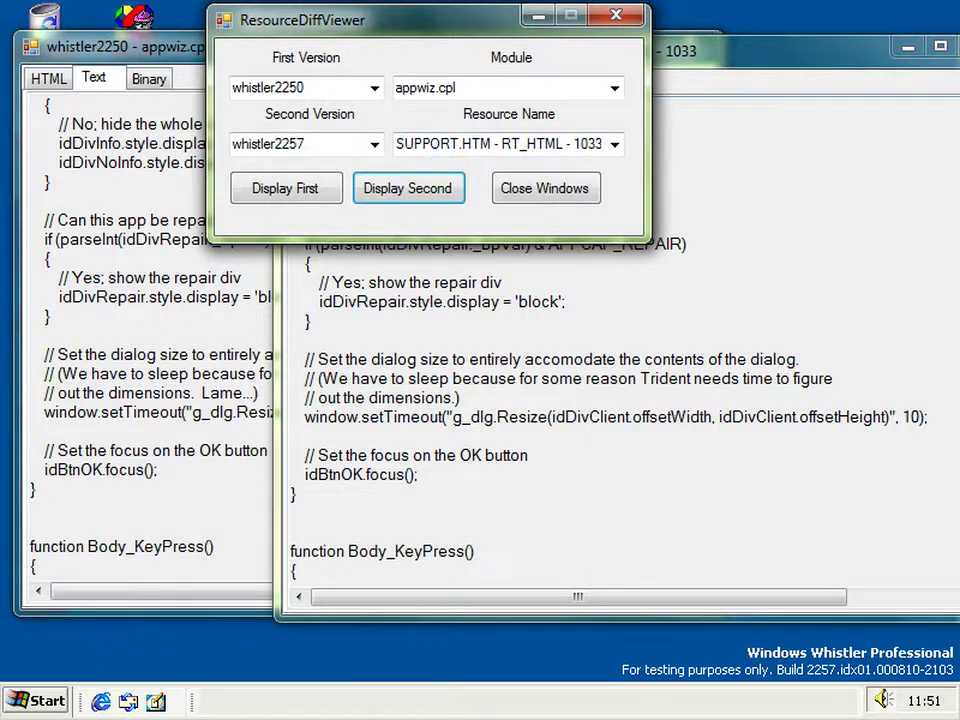
{"action": "left_click", "coordinate": [545, 188]}
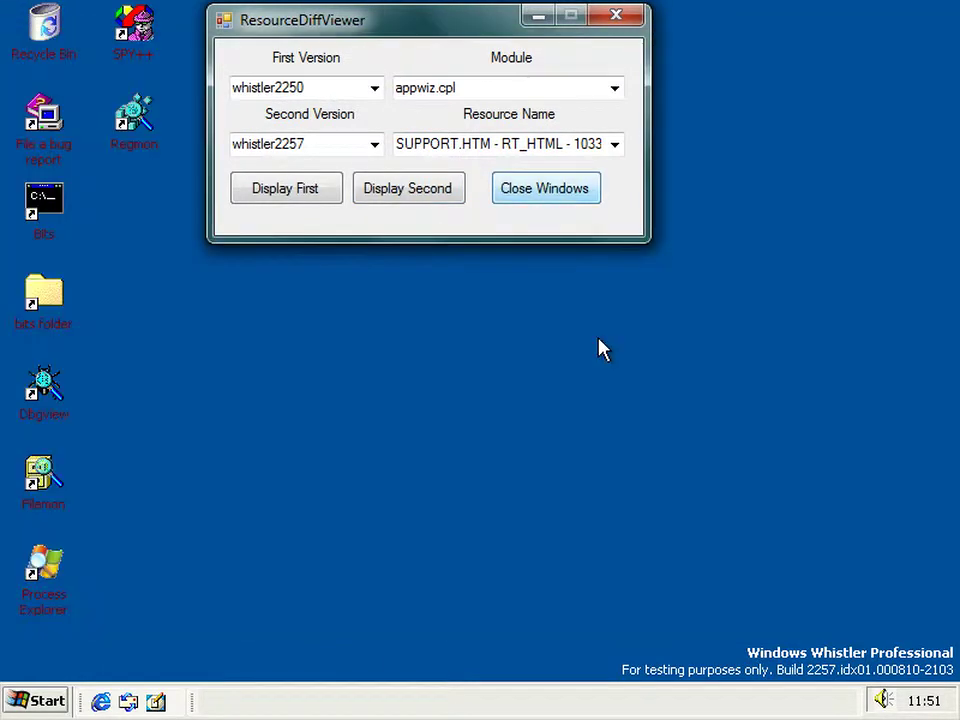
{"action": "key", "text": "alt+F4"}
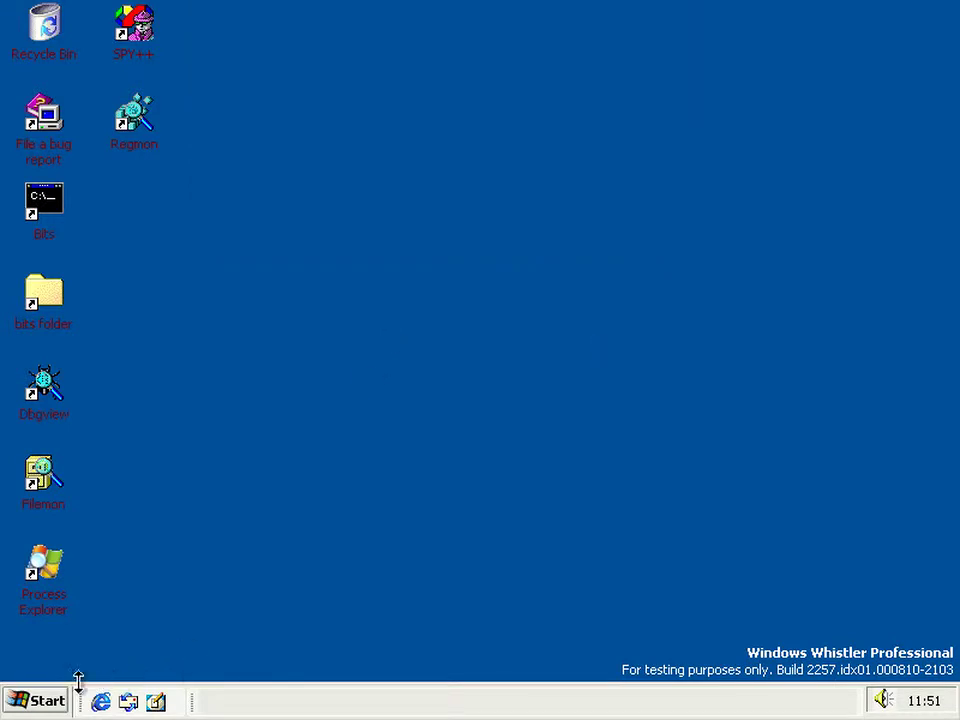
Step: Open the Speech properties from Control Panel and preview the MS Sam voice with its default sentence
{"action": "left_click", "coordinate": [28, 700]}
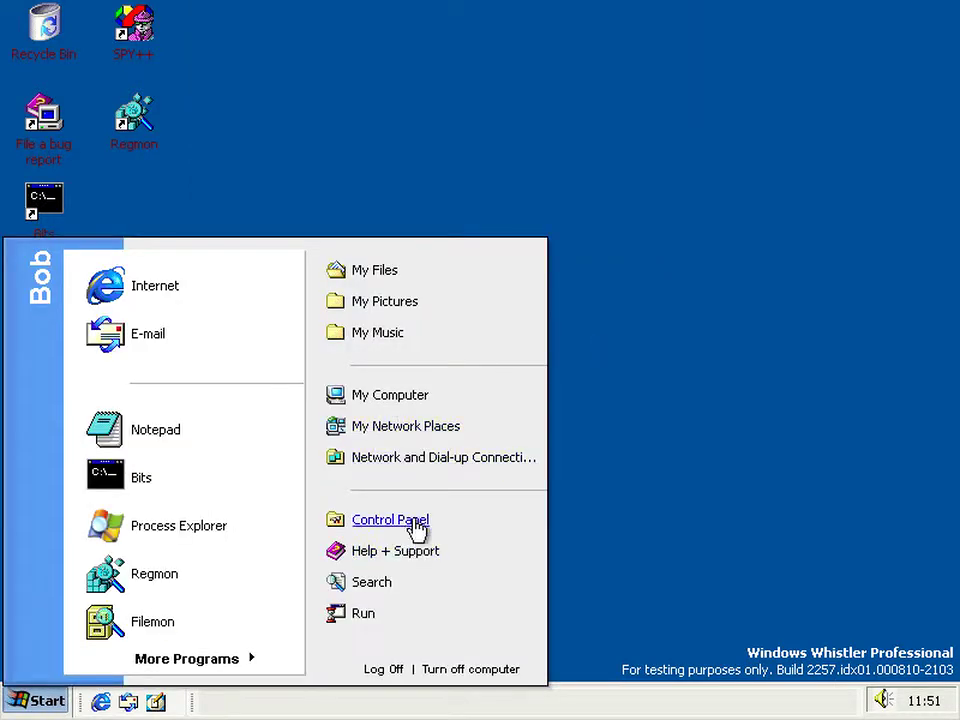
{"action": "left_click", "coordinate": [412, 522]}
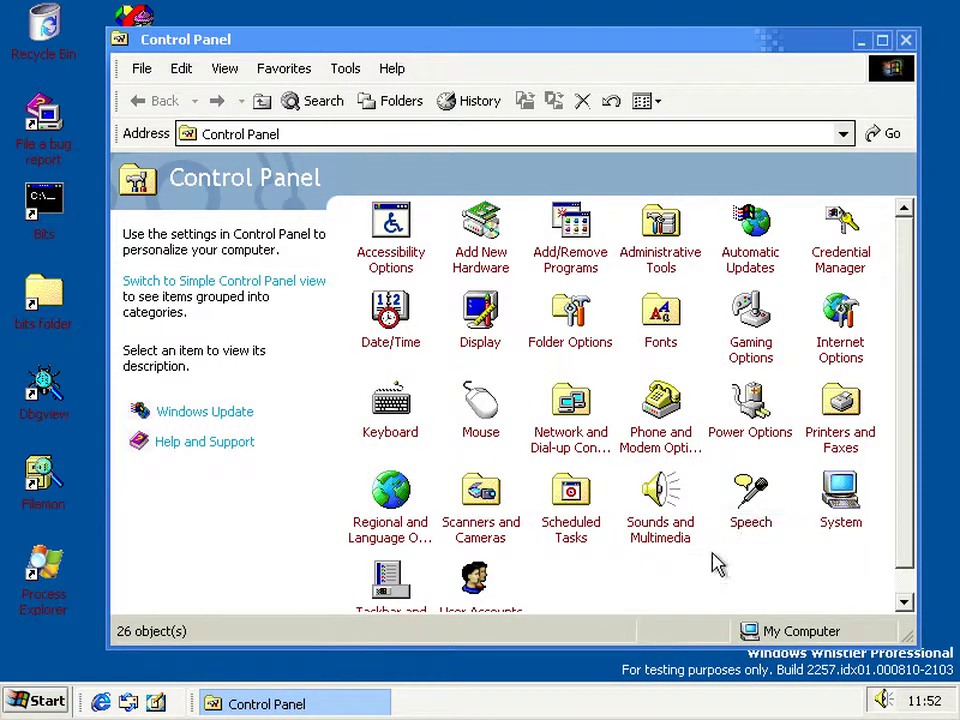
{"action": "left_click", "coordinate": [760, 540]}
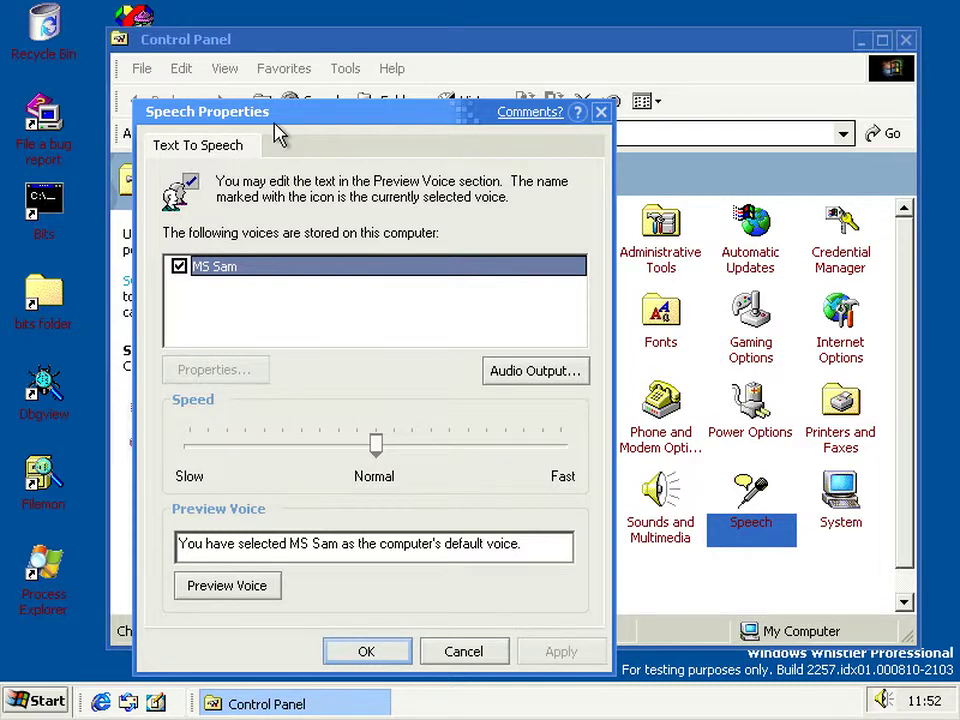
{"action": "left_click_drag", "start_coordinate": [275, 110], "coordinate": [272, 84]}
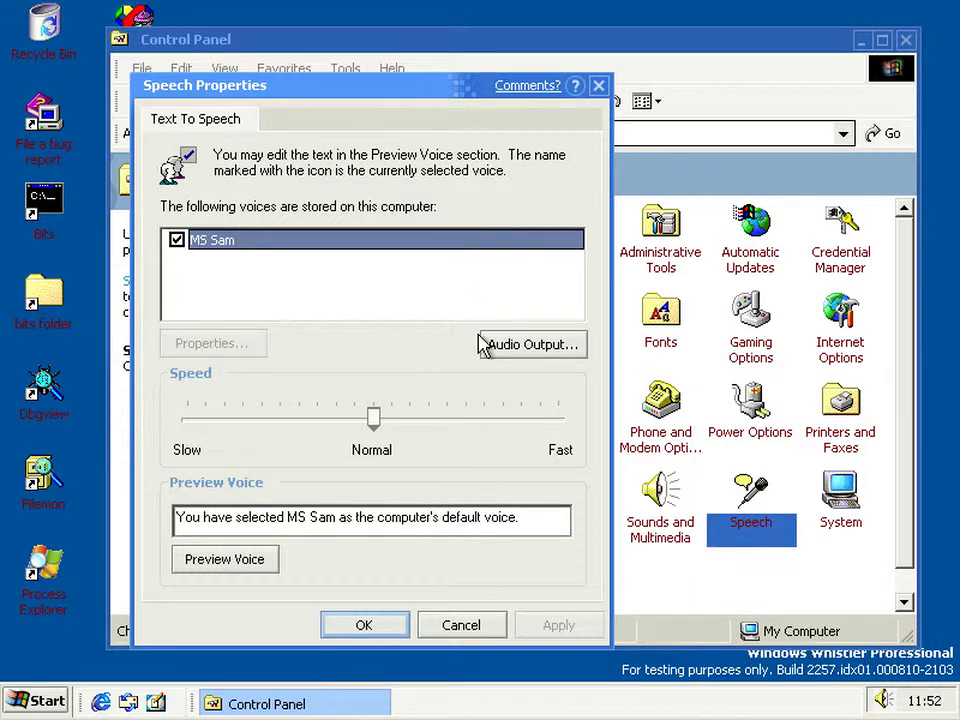
{"action": "left_click", "coordinate": [455, 297]}
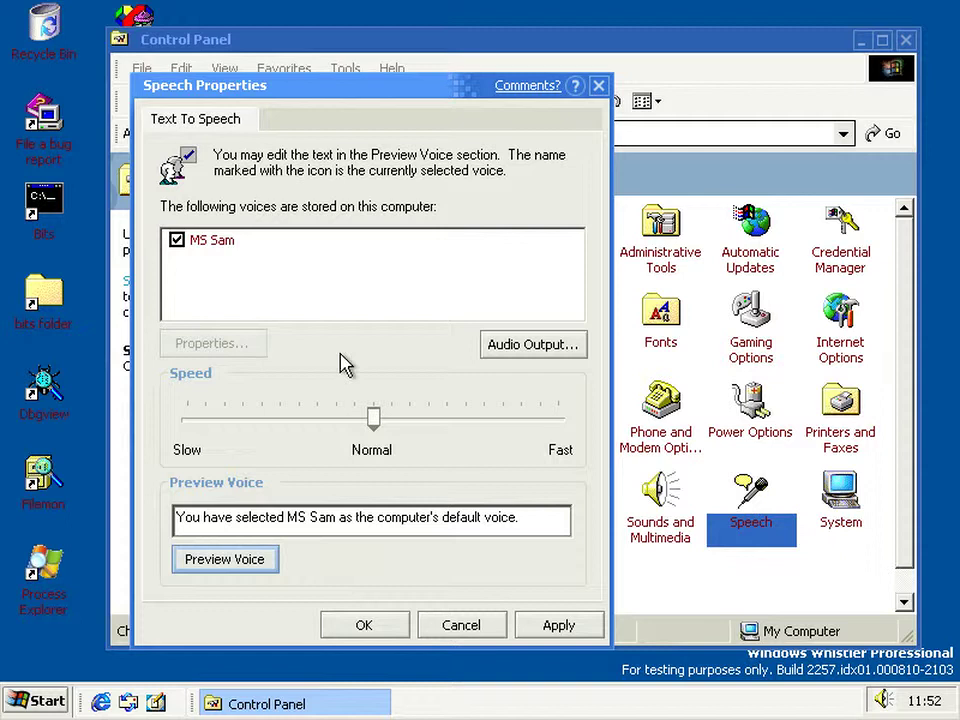
{"action": "key", "text": "space"}
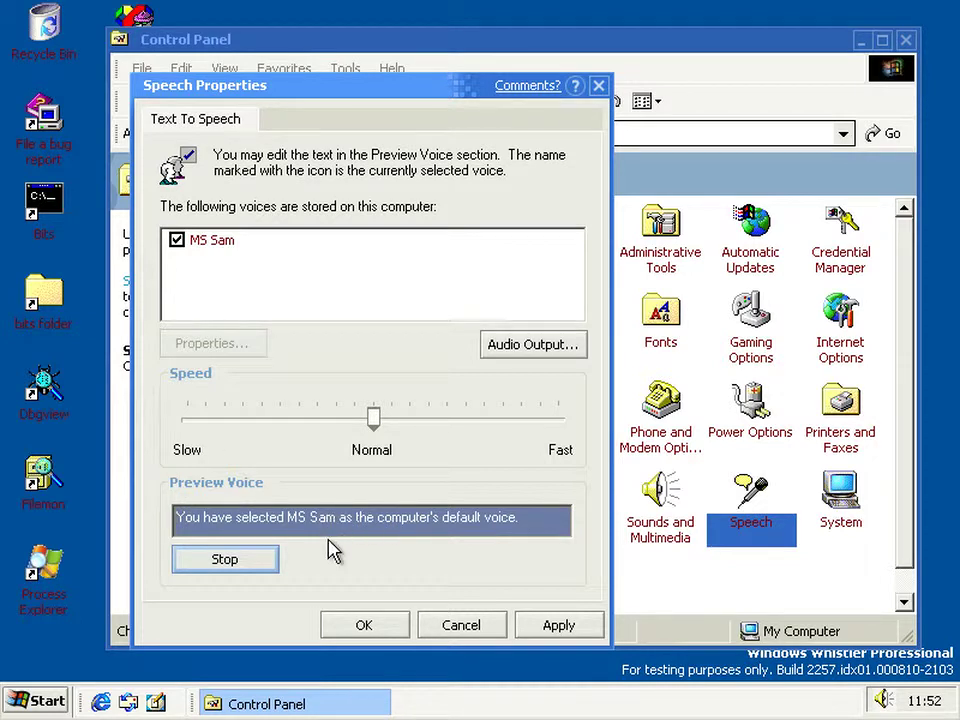
Step: Raise the system volume, preview the MS Sam voice again, and accept the Speech properties
{"action": "left_click", "coordinate": [886, 700]}
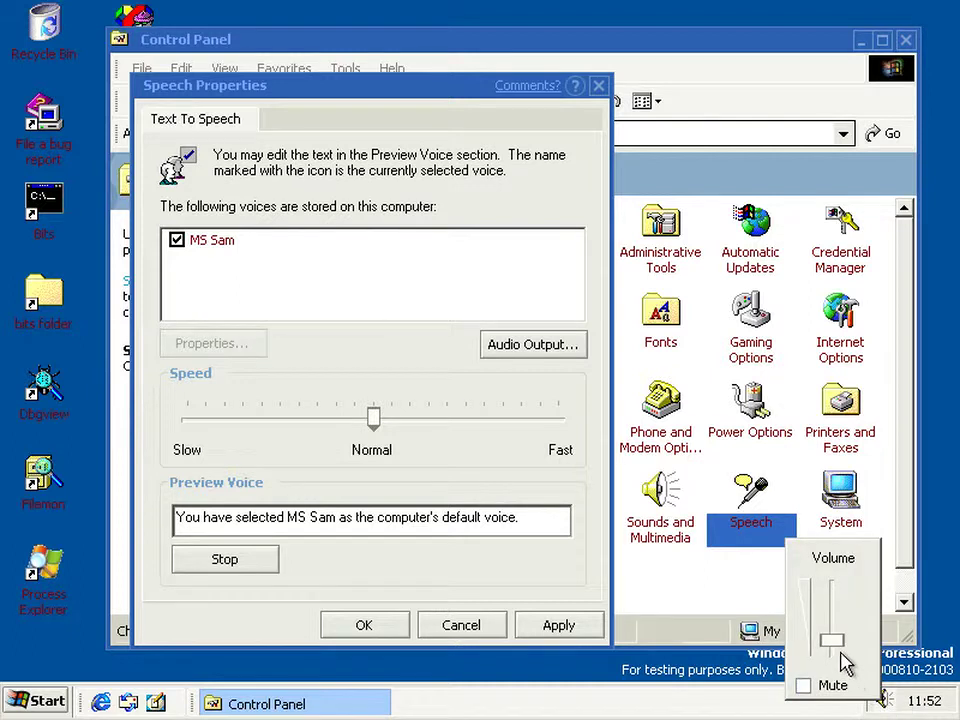
{"action": "left_click_drag", "start_coordinate": [838, 657], "coordinate": [840, 620]}
{"action": "left_click", "coordinate": [244, 566]}
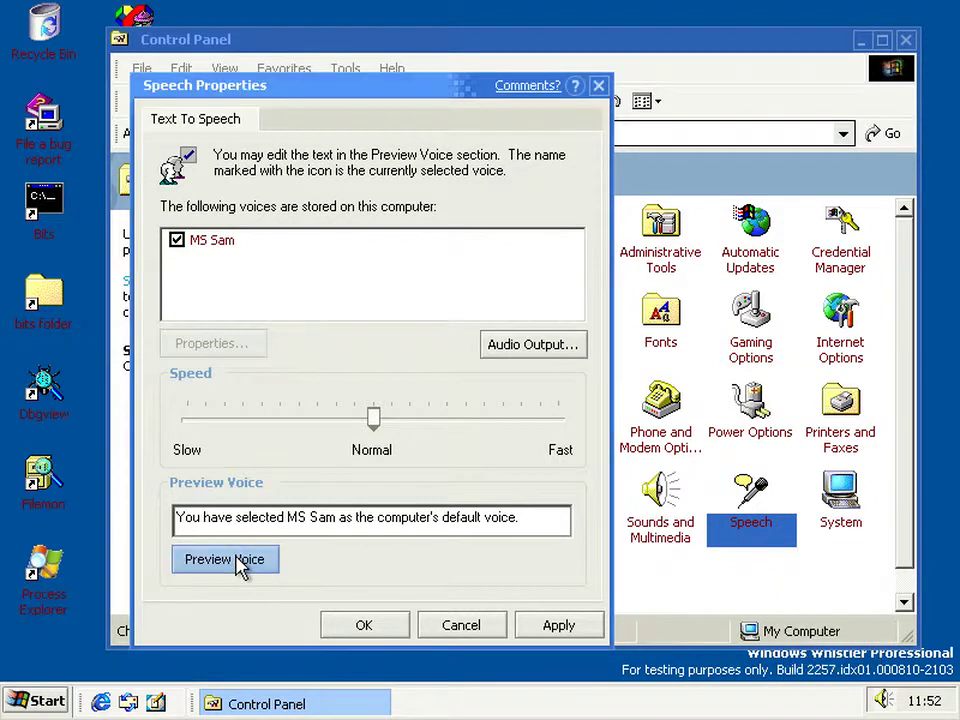
{"action": "left_click", "coordinate": [240, 566]}
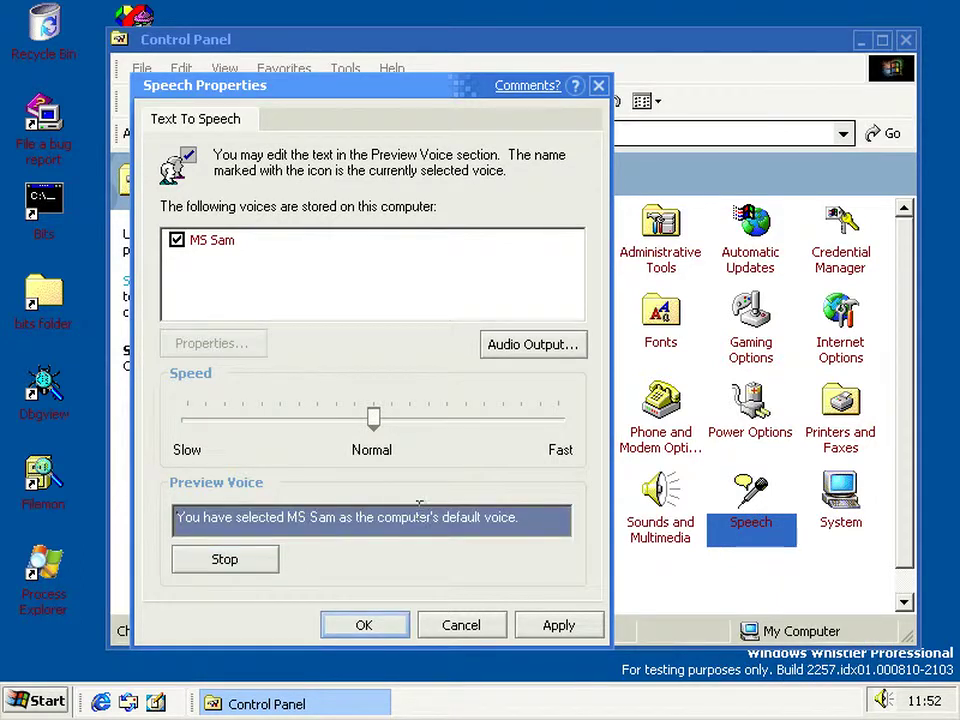
{"action": "left_click", "coordinate": [396, 626]}
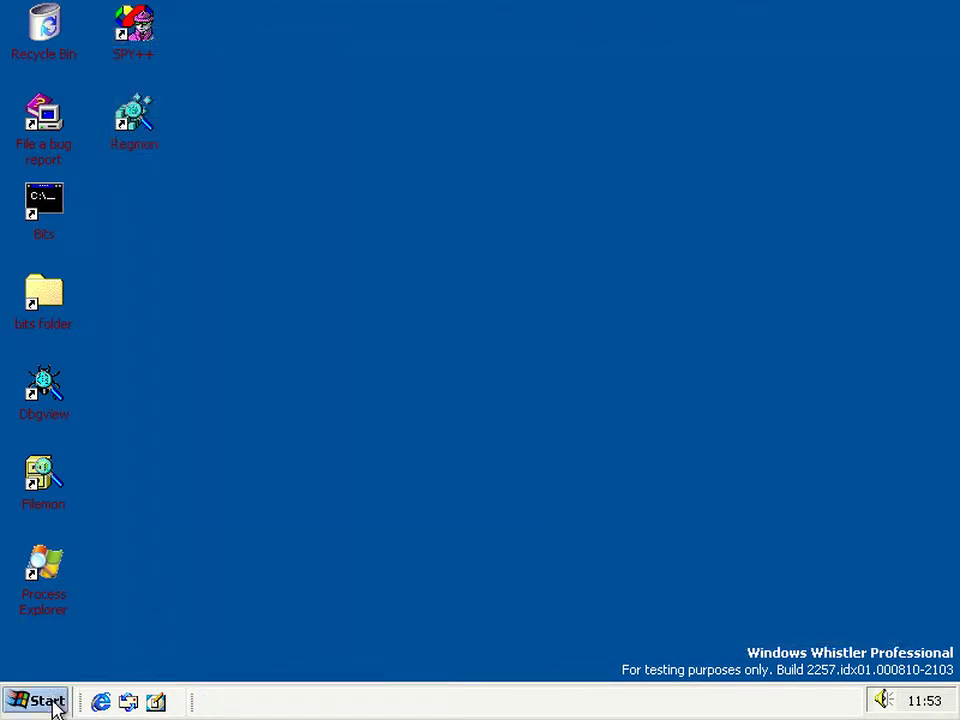
Step: Review the Exception Reporting settings in the advanced System Properties of My Computer and close both dialogs
{"action": "left_click", "coordinate": [52, 701]}
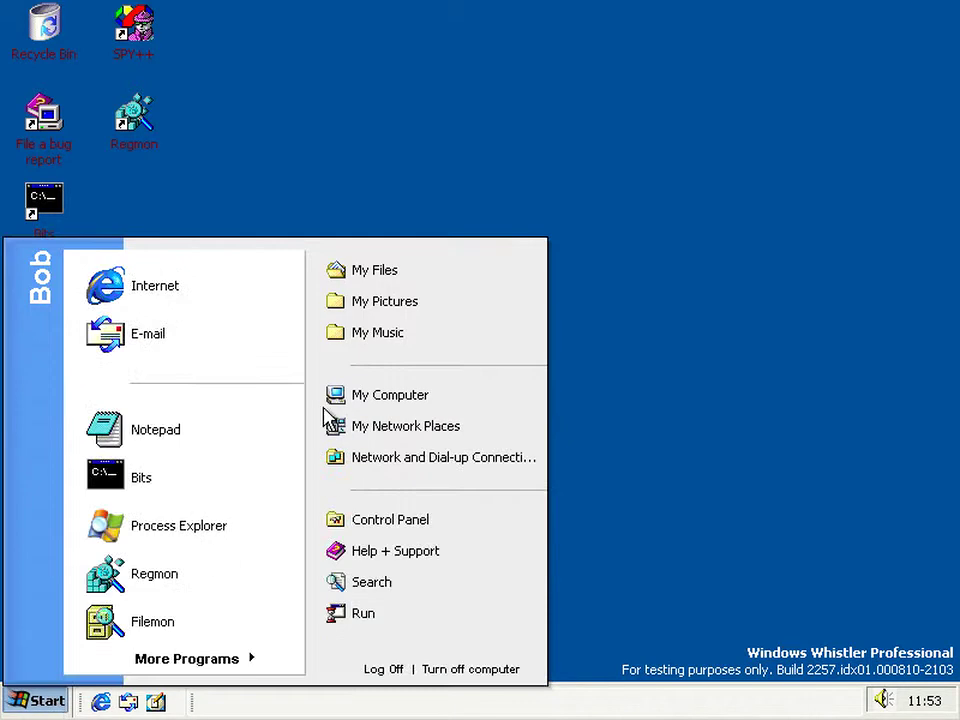
{"action": "right_click", "coordinate": [368, 405]}
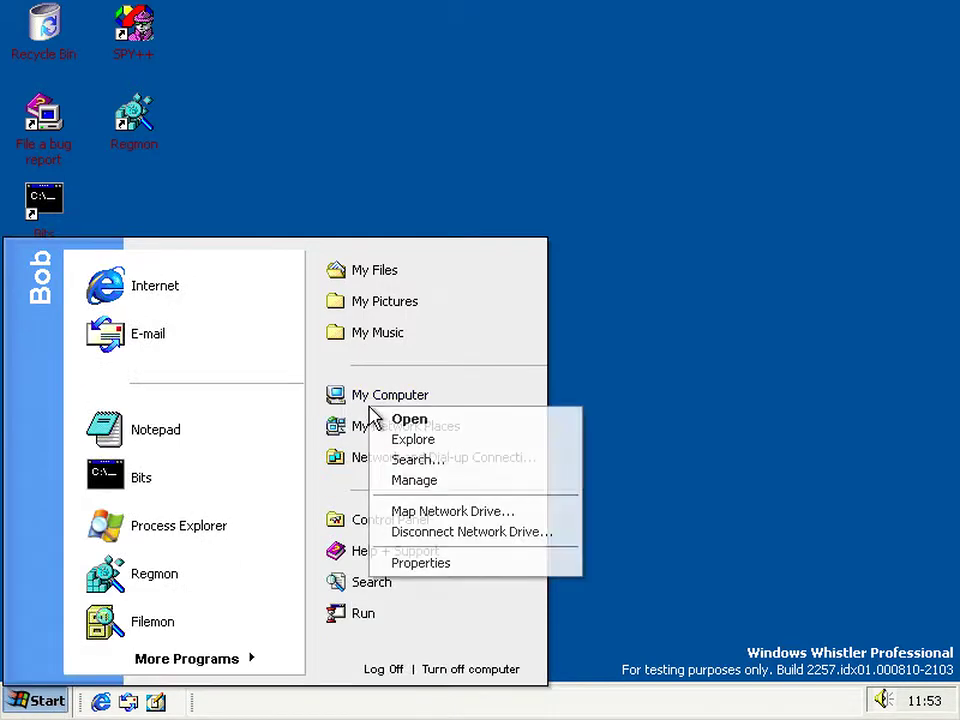
{"action": "left_click", "coordinate": [422, 566]}
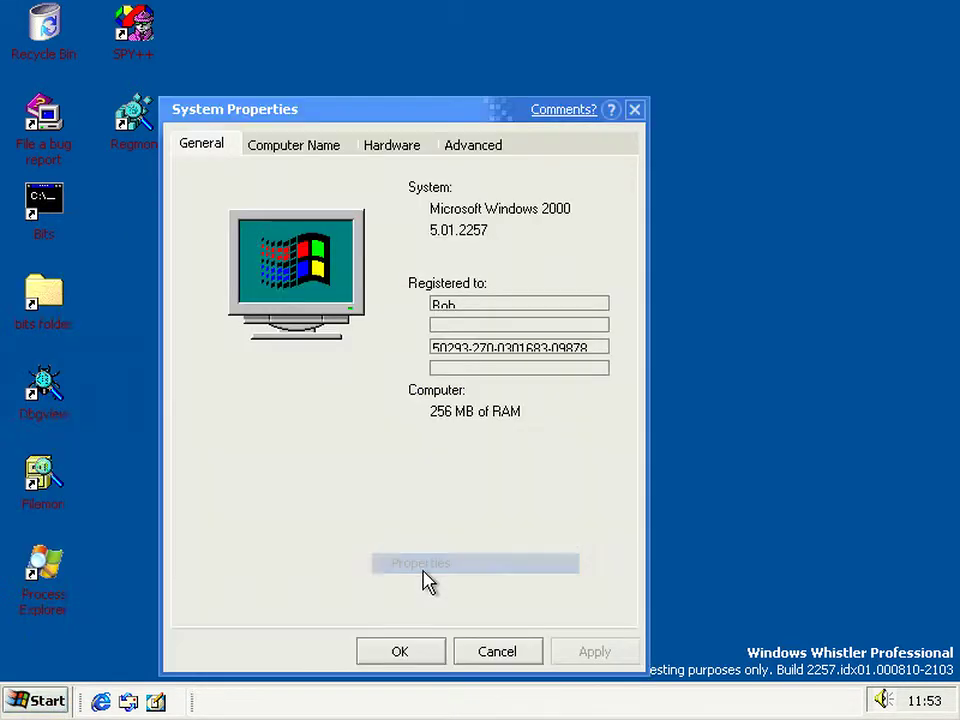
{"action": "left_click", "coordinate": [466, 148]}
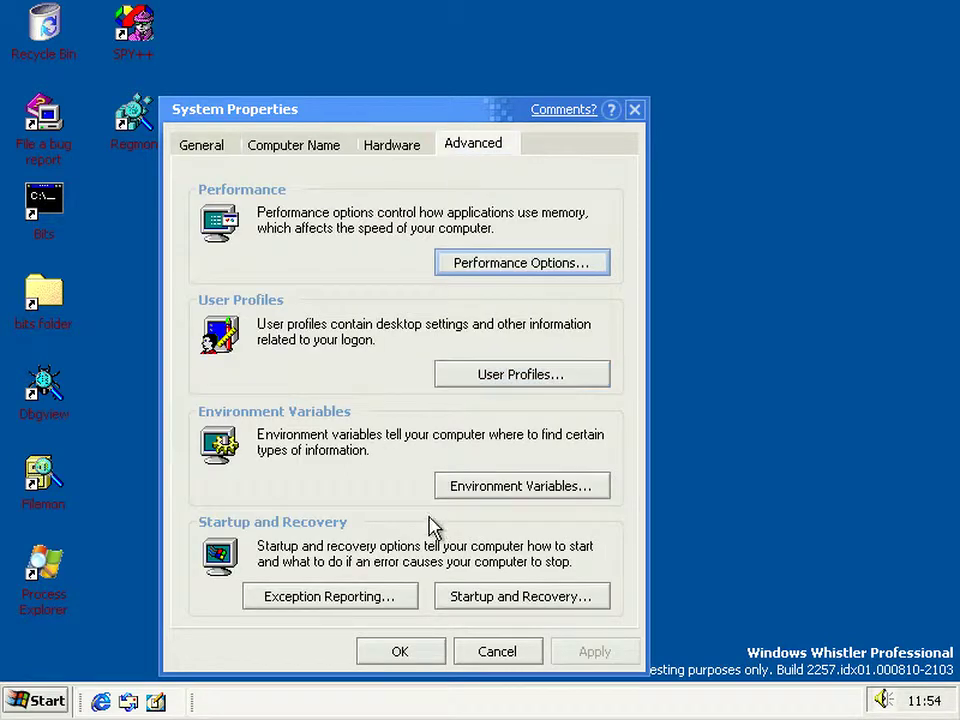
{"action": "left_click", "coordinate": [308, 598]}
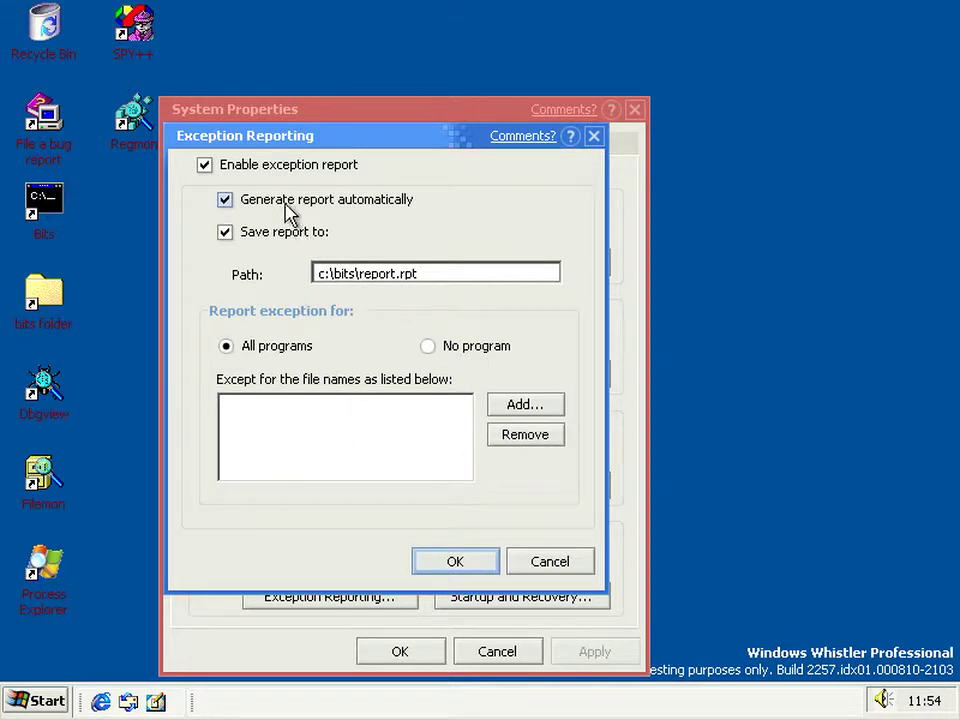
{"action": "left_click", "coordinate": [431, 566]}
{"action": "left_click", "coordinate": [429, 656]}
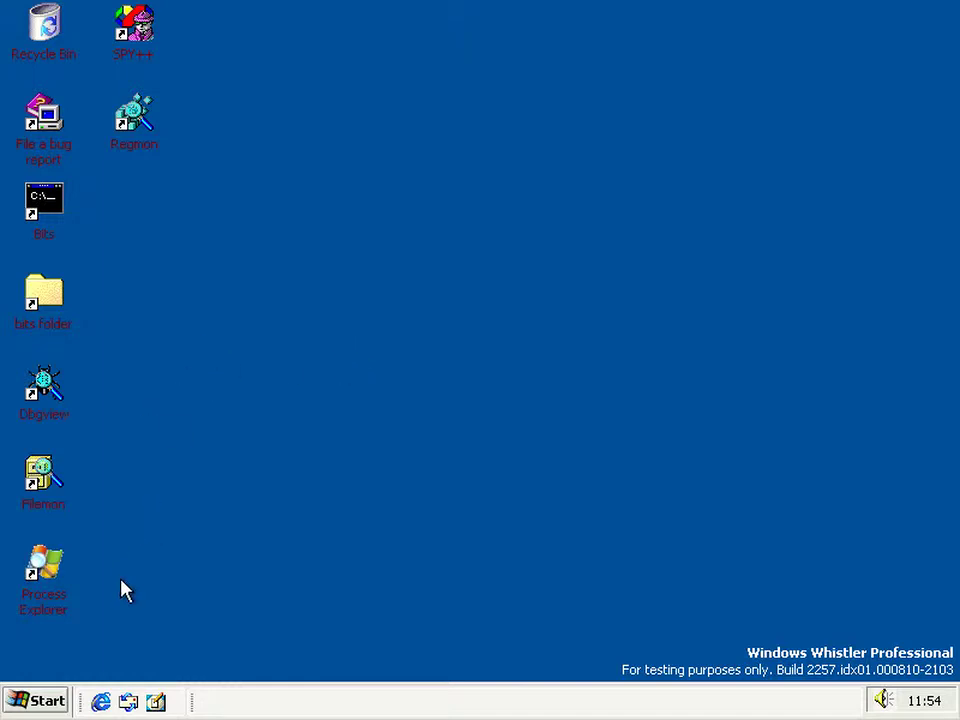
Step: Launch the Registry Editor by running regedit
{"action": "left_click", "coordinate": [47, 707]}
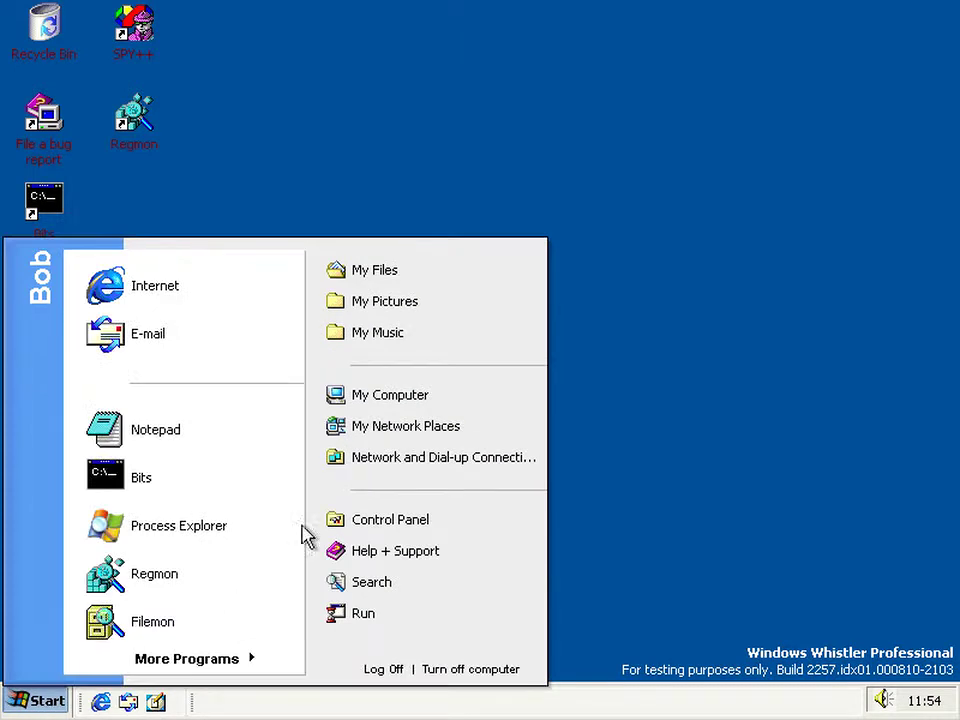
{"action": "left_click", "coordinate": [362, 620]}
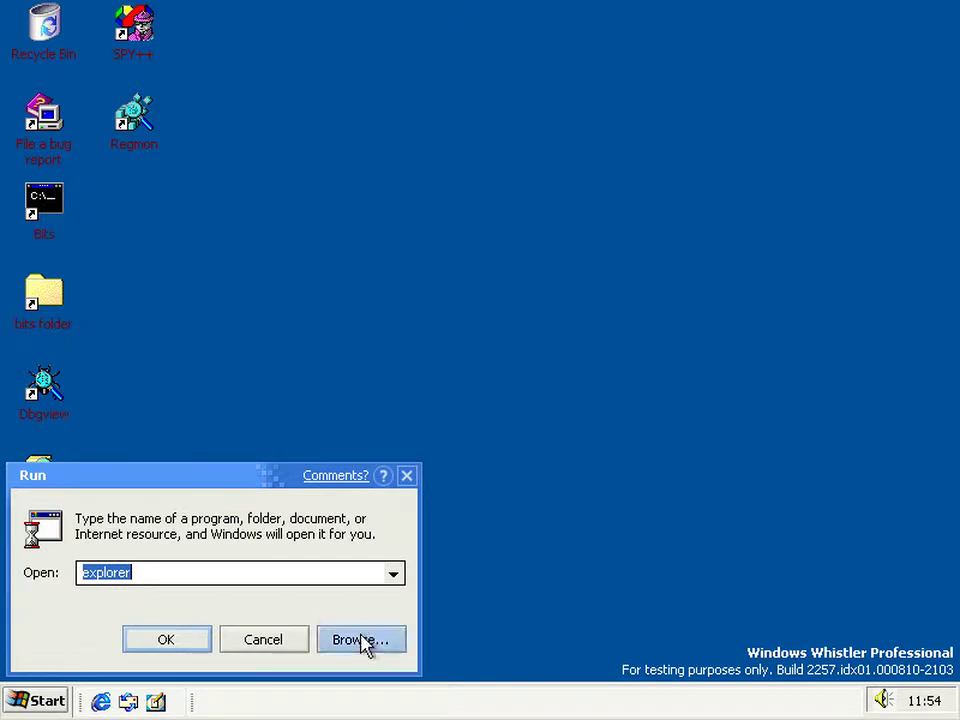
{"action": "type", "text": "regedit"}
{"action": "left_click", "coordinate": [208, 641]}
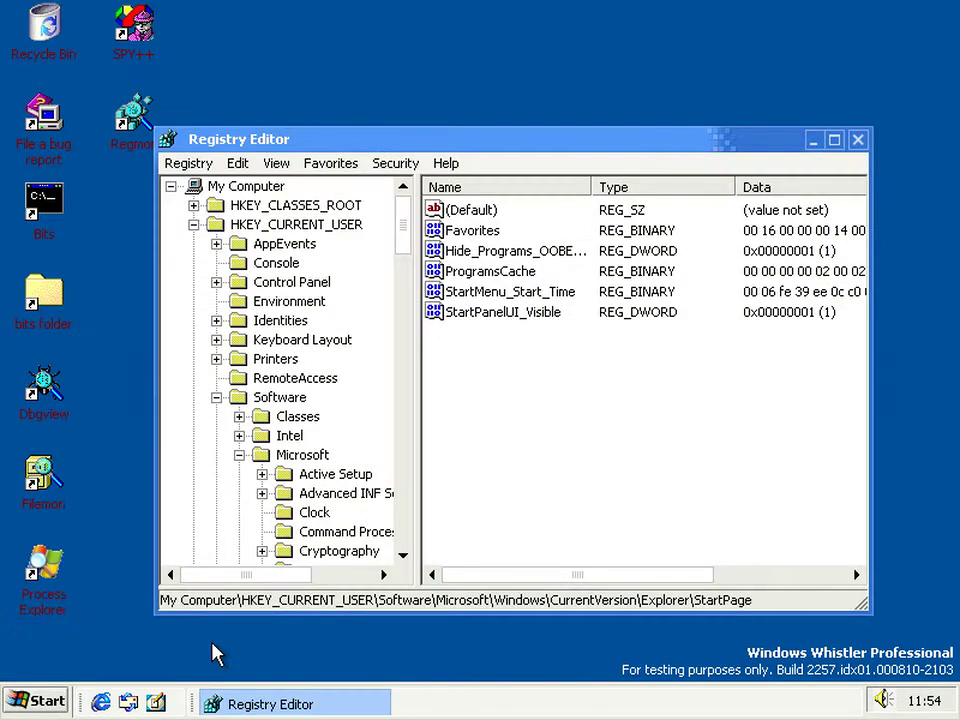
Step: Display the values of the registry key HKEY_LOCAL_MACHINE\SOFTWARE\Policies\Microsoft\Windows\System\PCHealth
{"action": "left_click", "coordinate": [193, 224]}
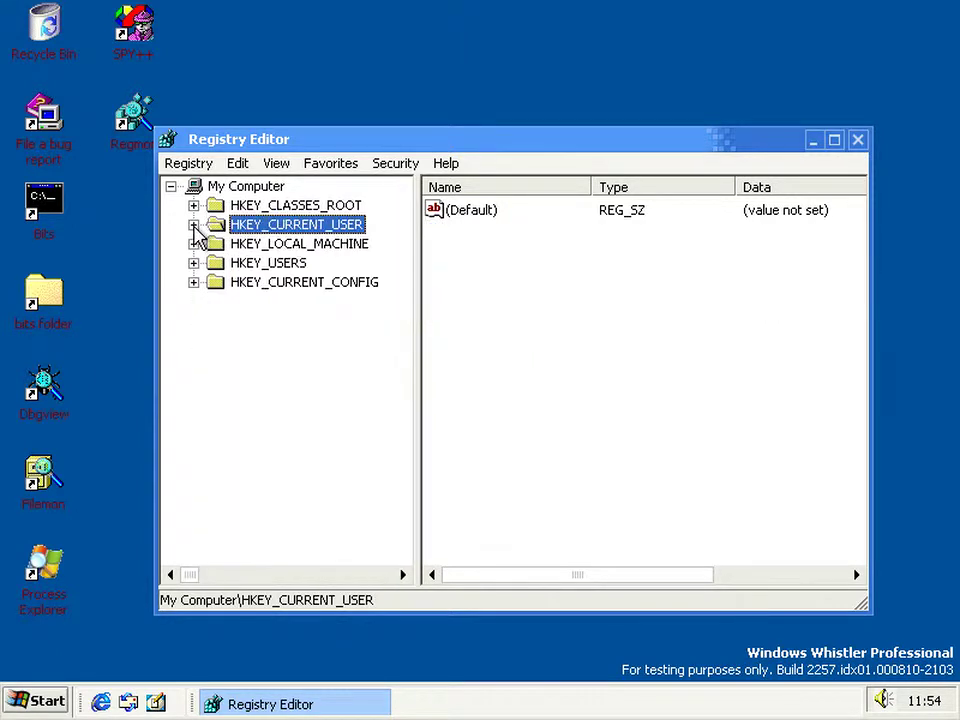
{"action": "left_click", "coordinate": [193, 244]}
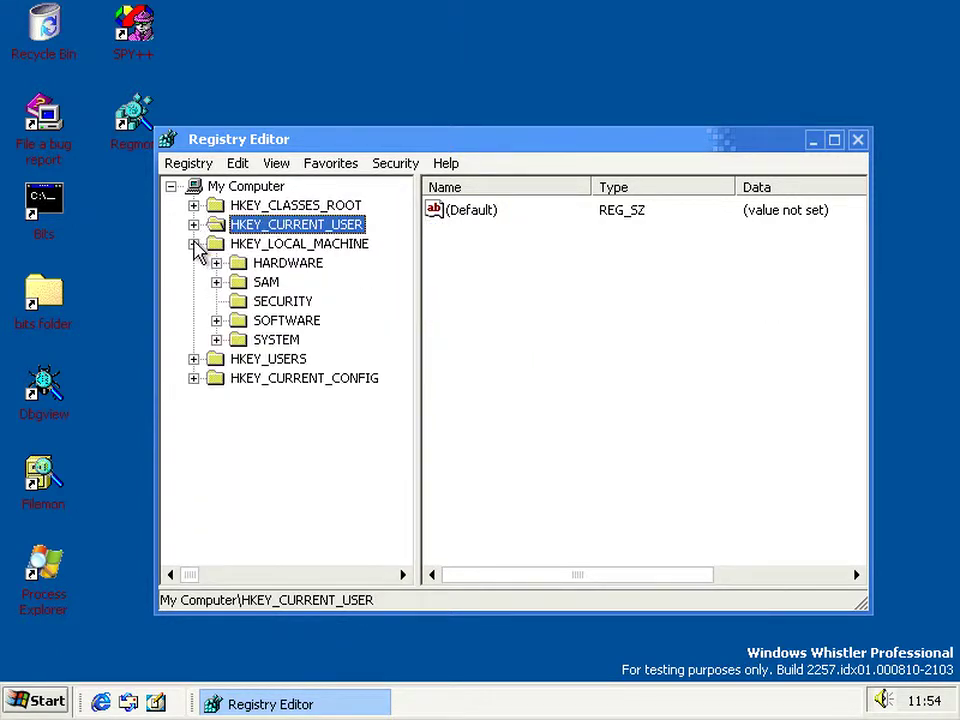
{"action": "left_click", "coordinate": [217, 320]}
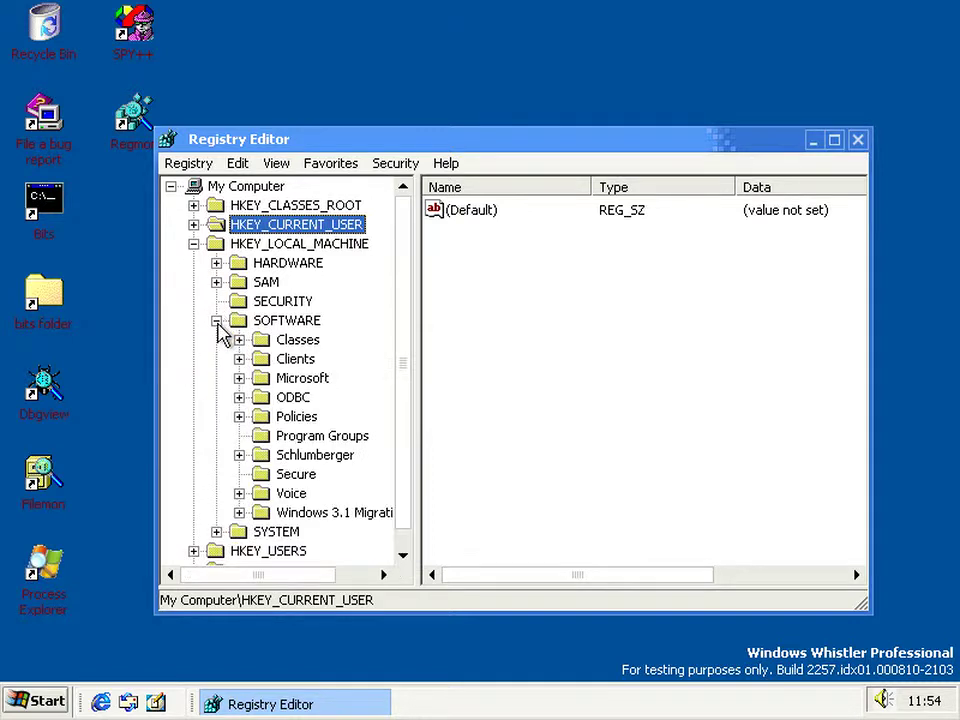
{"action": "left_click", "coordinate": [240, 417]}
{"action": "left_click", "coordinate": [262, 436]}
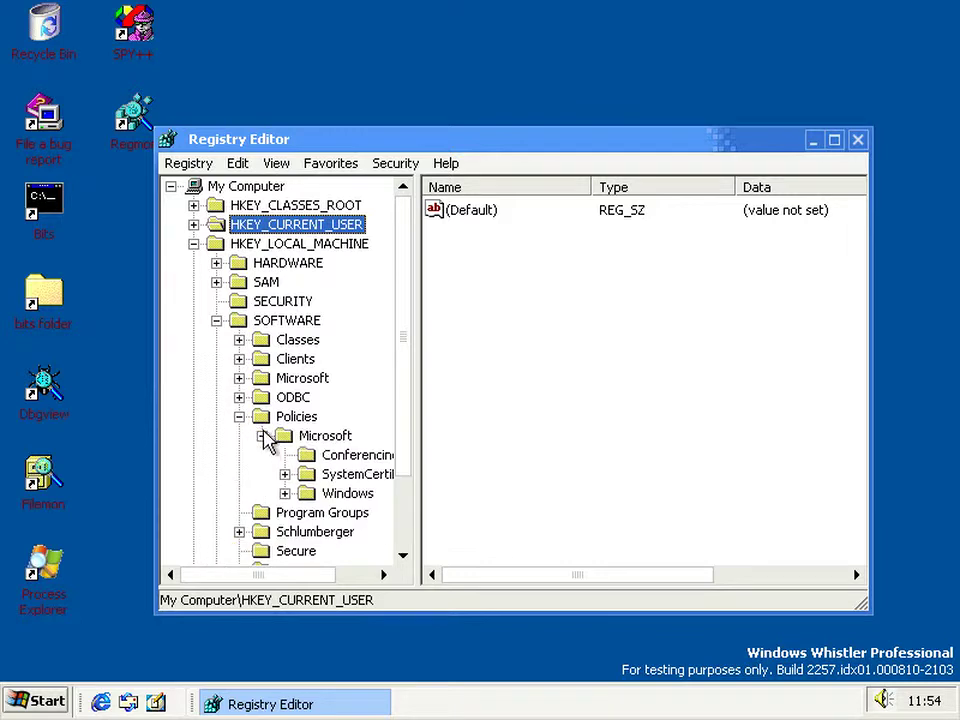
{"action": "left_click", "coordinate": [285, 493]}
{"action": "scroll", "coordinate": [300, 510], "scroll_direction": "down", "scroll_amount": 3}
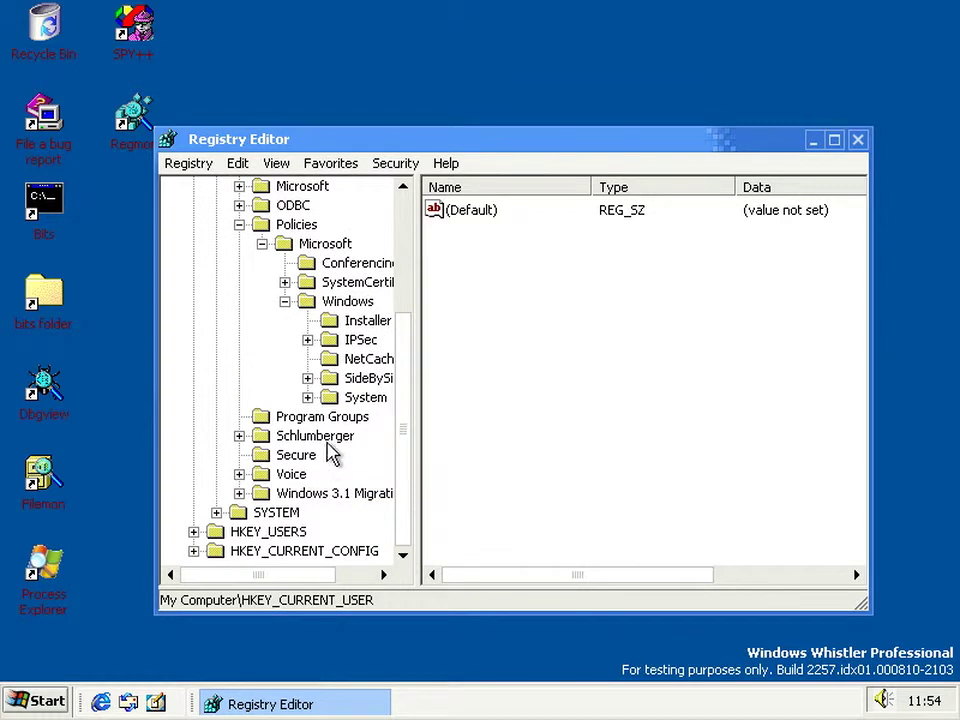
{"action": "left_click", "coordinate": [307, 397]}
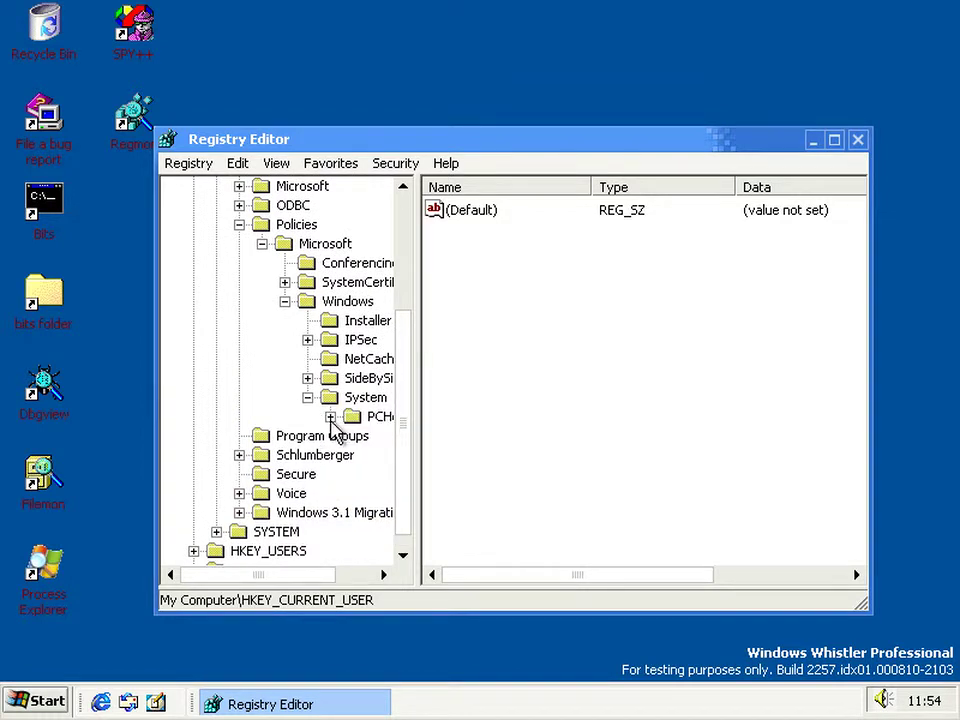
{"action": "left_click", "coordinate": [330, 416]}
{"action": "left_click", "coordinate": [355, 418]}
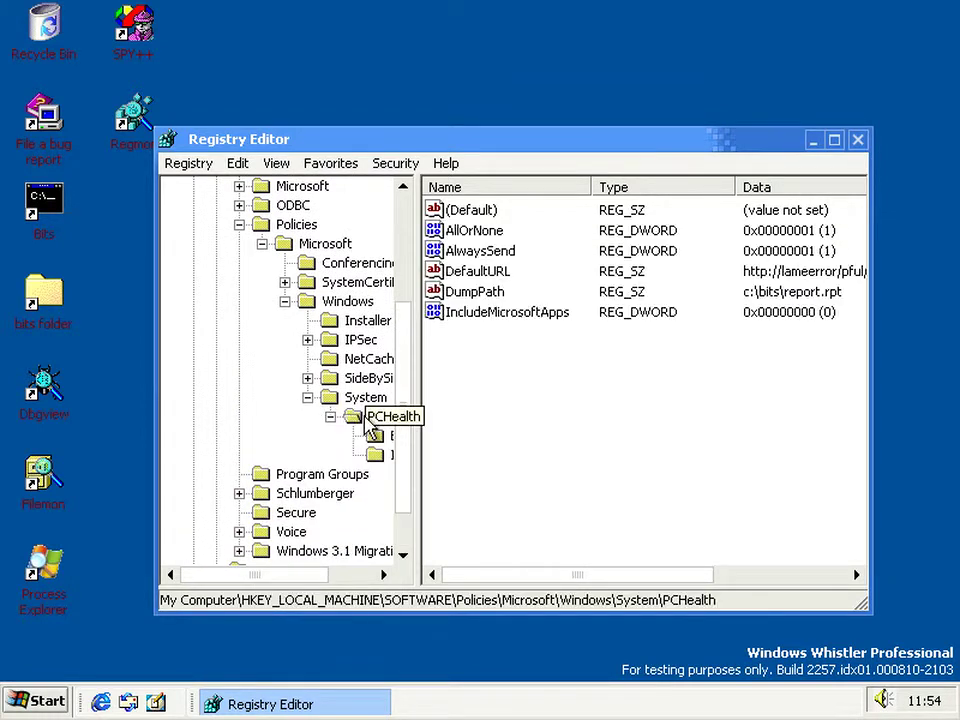
{"action": "left_click", "coordinate": [467, 424]}
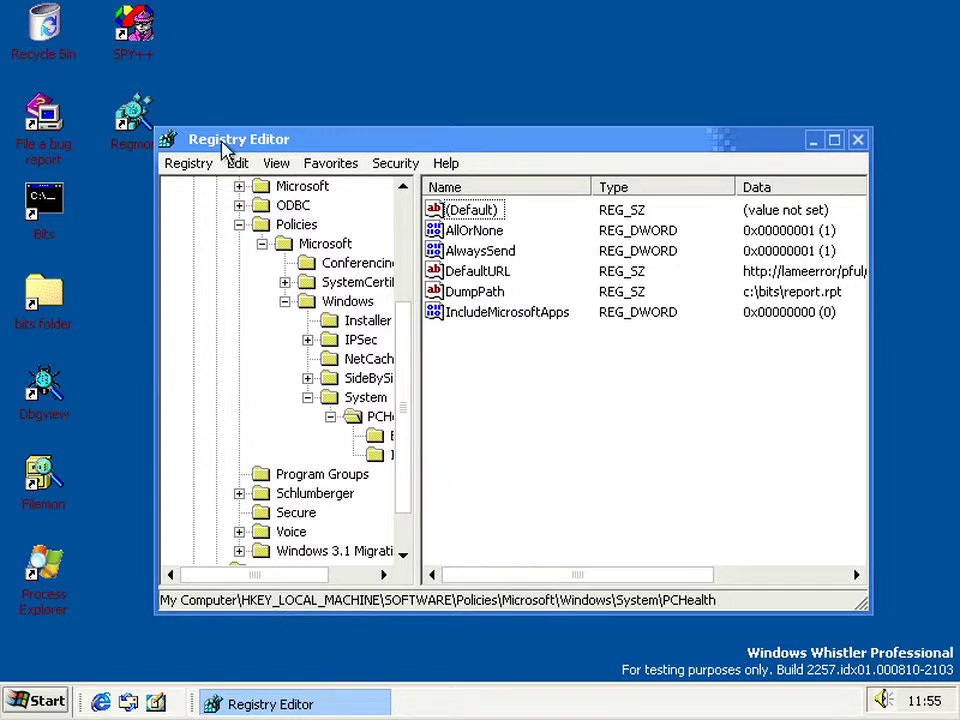
Step: Inspect the full URL stored in the PCHealth key's DefaultURL value, especially the server name, and cancel without editing
{"action": "left_click", "coordinate": [472, 290]}
{"action": "double_click", "coordinate": [478, 272]}
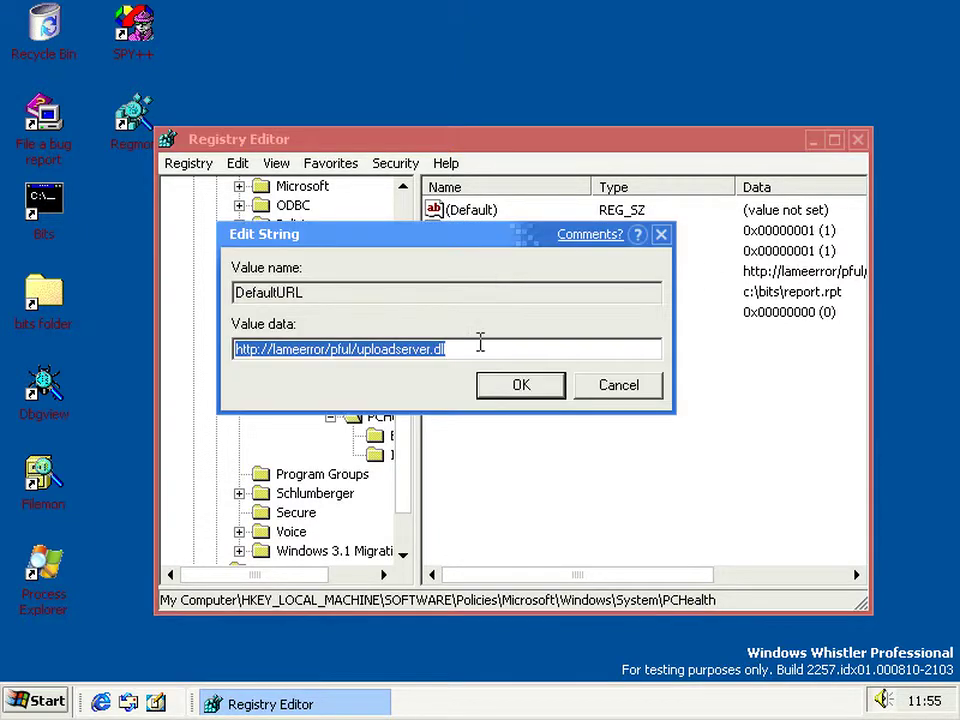
{"action": "left_click", "coordinate": [478, 350]}
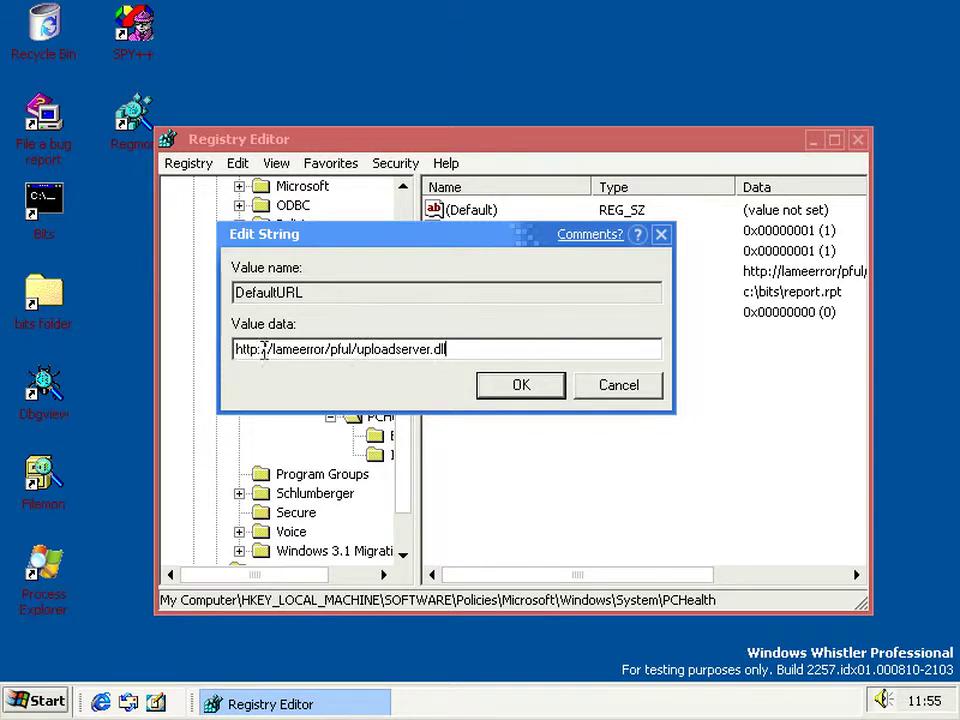
{"action": "left_click_drag", "start_coordinate": [274, 352], "coordinate": [325, 362]}
{"action": "left_click", "coordinate": [326, 356]}
{"action": "left_click_drag", "start_coordinate": [271, 349], "coordinate": [290, 350]}
{"action": "left_click", "coordinate": [320, 349]}
{"action": "left_click", "coordinate": [617, 390]}
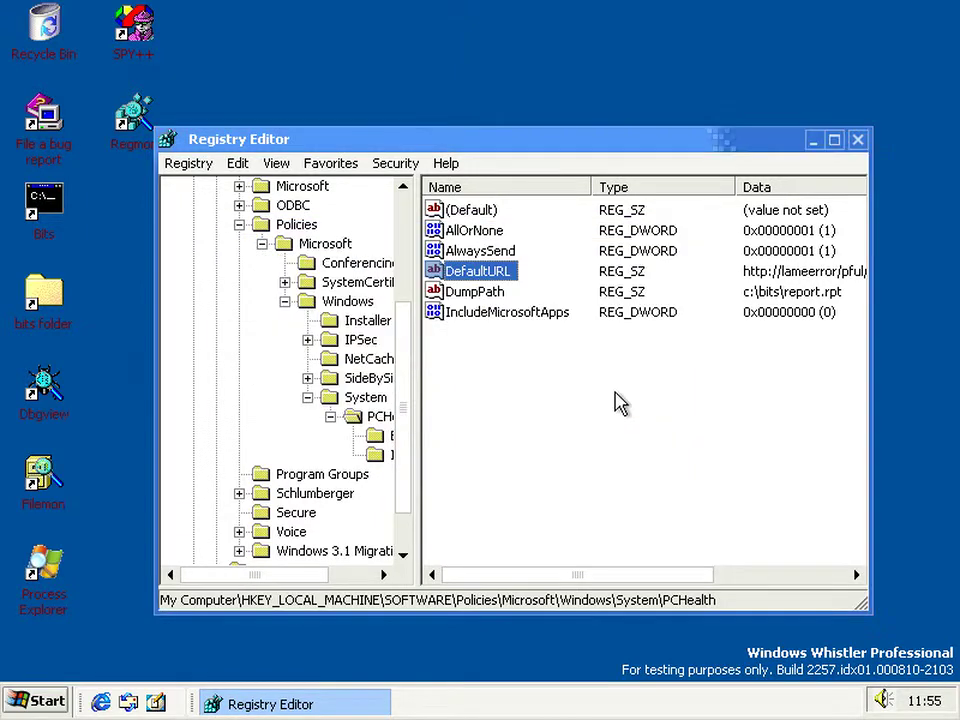
{"action": "left_click", "coordinate": [518, 392]}
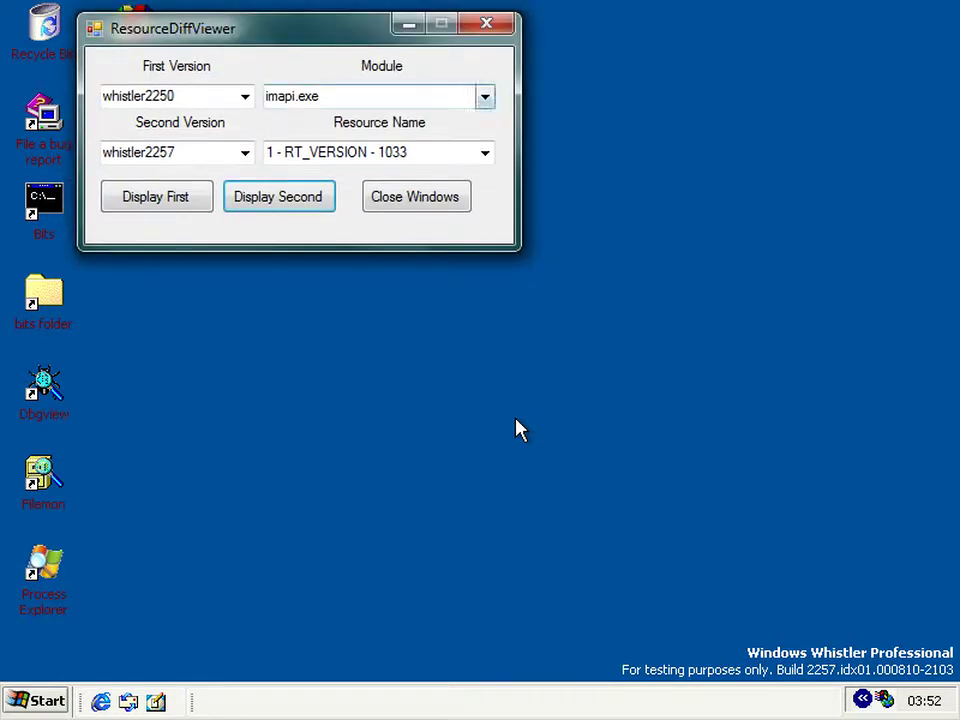
Step: Select filemgmt.dll as the module for comparing resources between whistler2250 and whistler2257
{"action": "key", "text": "Tab"}
{"action": "key", "text": "alt+Down"}
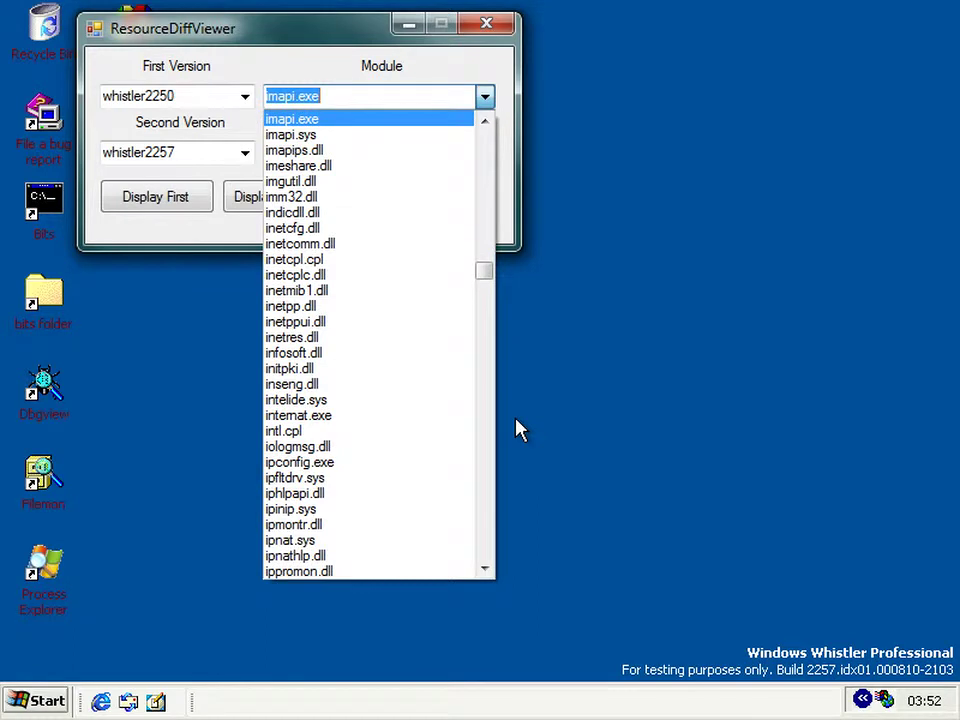
{"action": "type", "text": "filem"}
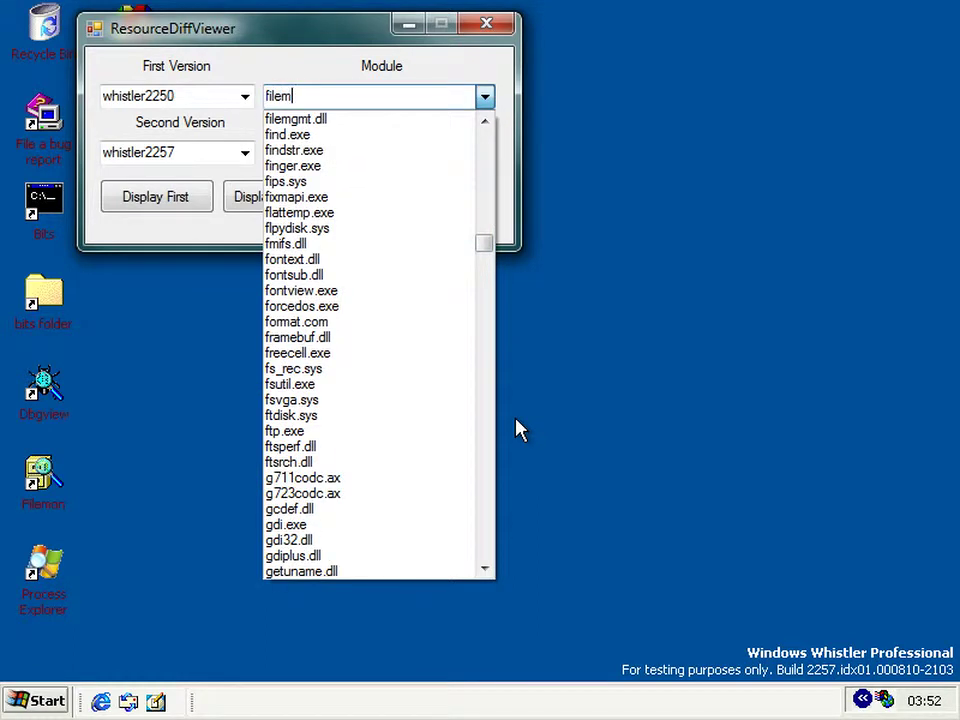
{"action": "key", "text": "Return"}
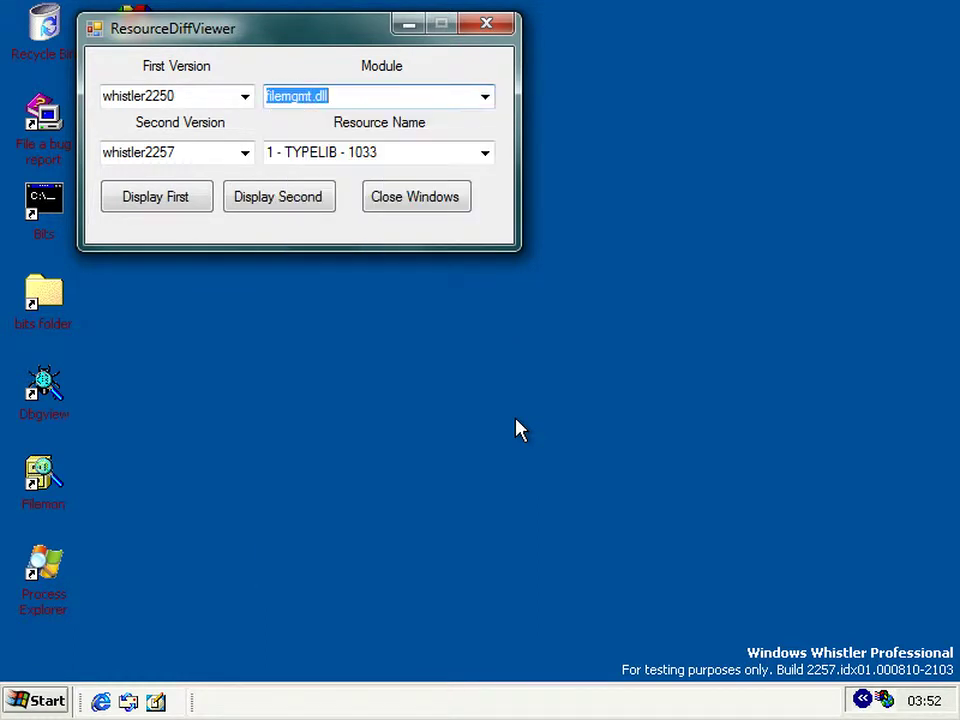
Step: Choose the resource 340 - RT_DIALOG - 1033 of filemgmt.dll and display its whistler2250 version
{"action": "key", "text": "Tab"}
{"action": "key", "text": "alt+Down"}
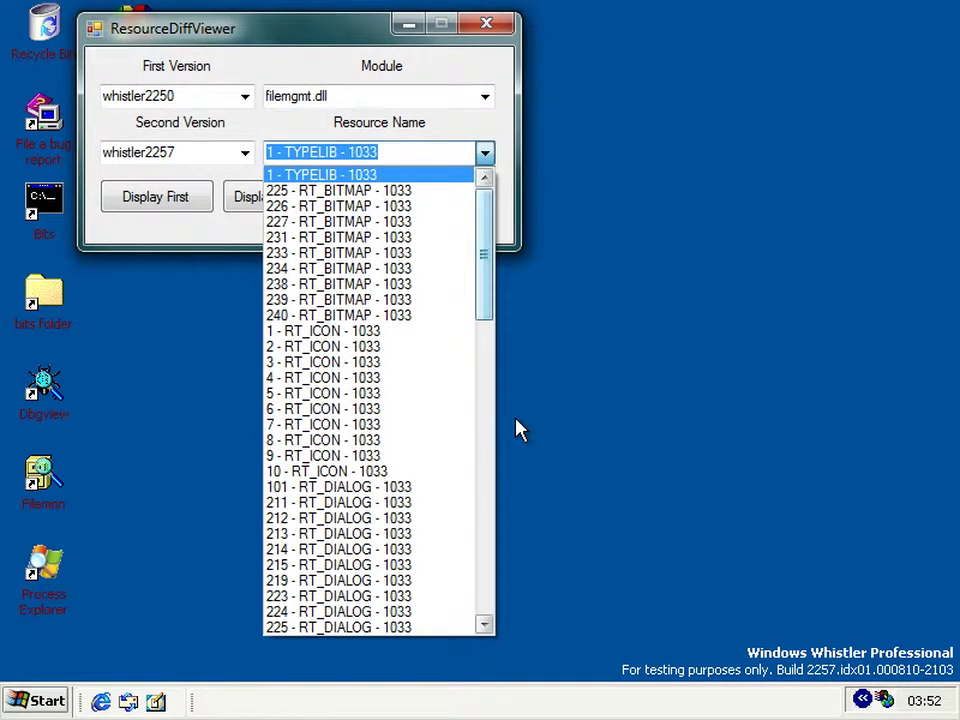
{"action": "scroll", "coordinate": [518, 430], "scroll_direction": "down", "scroll_amount": 2}
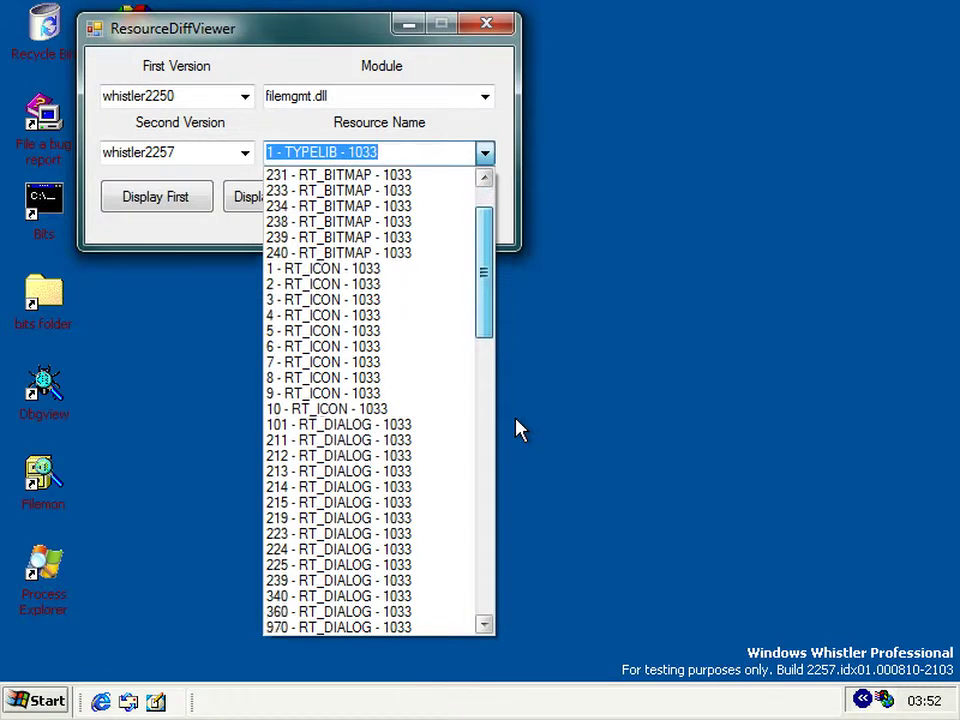
{"action": "scroll", "coordinate": [518, 430], "scroll_direction": "up", "scroll_amount": 1}
{"action": "scroll", "coordinate": [518, 430], "scroll_direction": "down", "scroll_amount": 2}
{"action": "scroll", "coordinate": [518, 430], "scroll_direction": "down", "scroll_amount": 10}
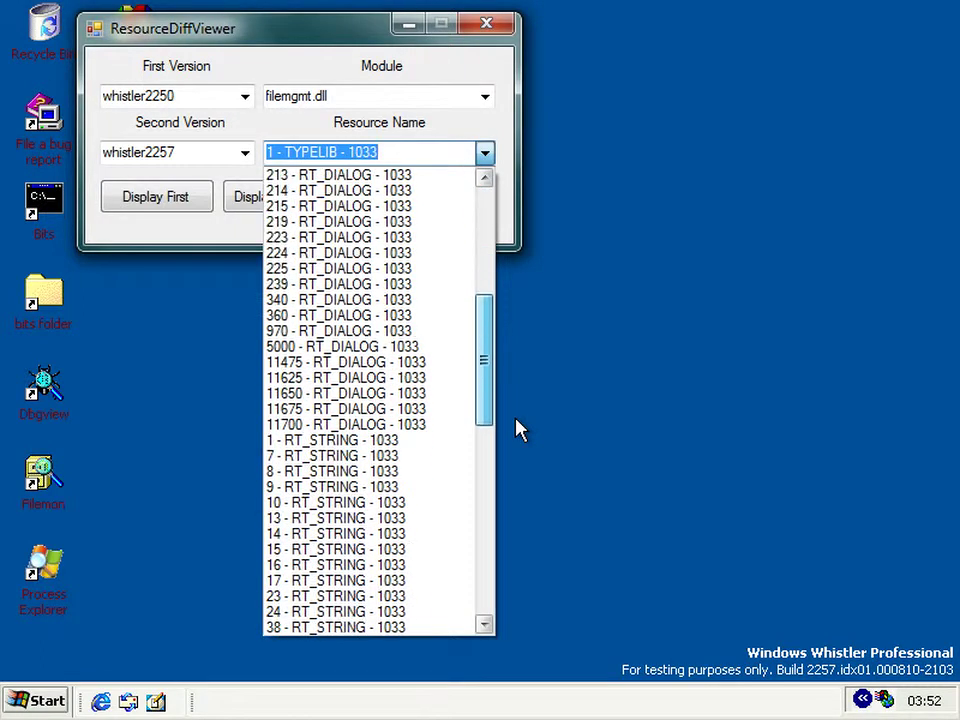
{"action": "scroll", "coordinate": [518, 430], "scroll_direction": "down", "scroll_amount": 4}
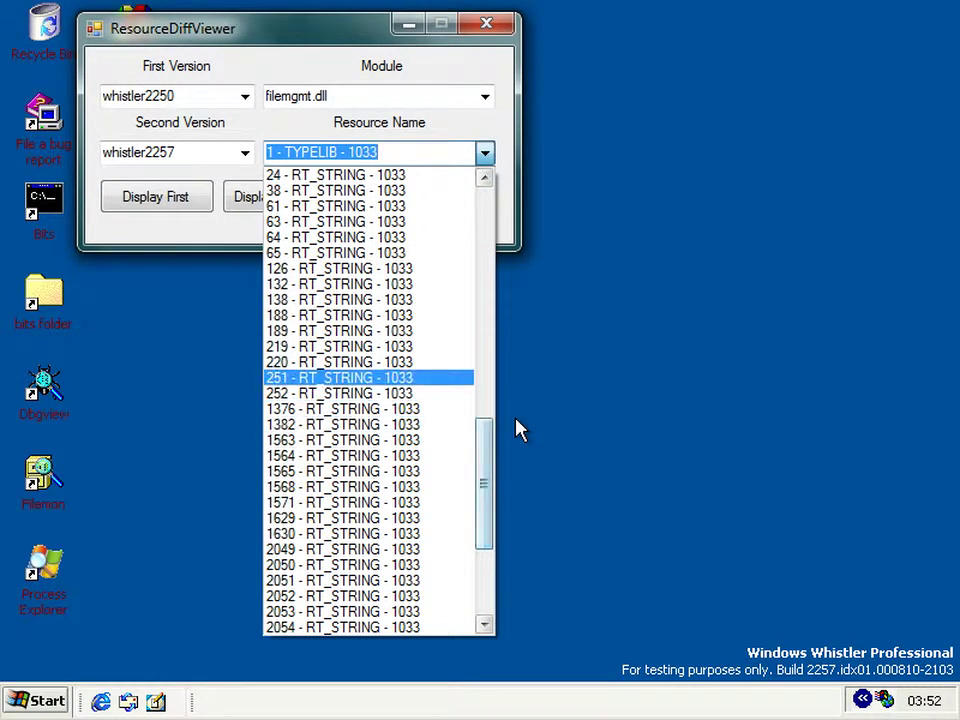
{"action": "scroll", "coordinate": [518, 430], "scroll_direction": "down", "scroll_amount": 5}
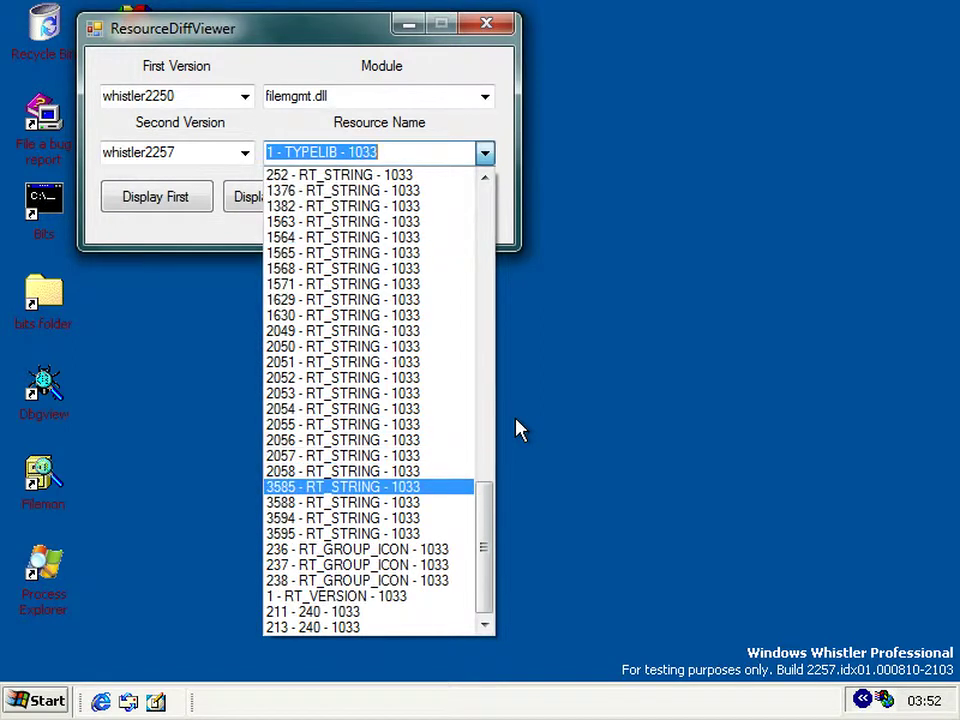
{"action": "scroll", "coordinate": [518, 430], "scroll_direction": "up", "scroll_amount": 10}
{"action": "scroll", "coordinate": [518, 430], "scroll_direction": "up", "scroll_amount": 5}
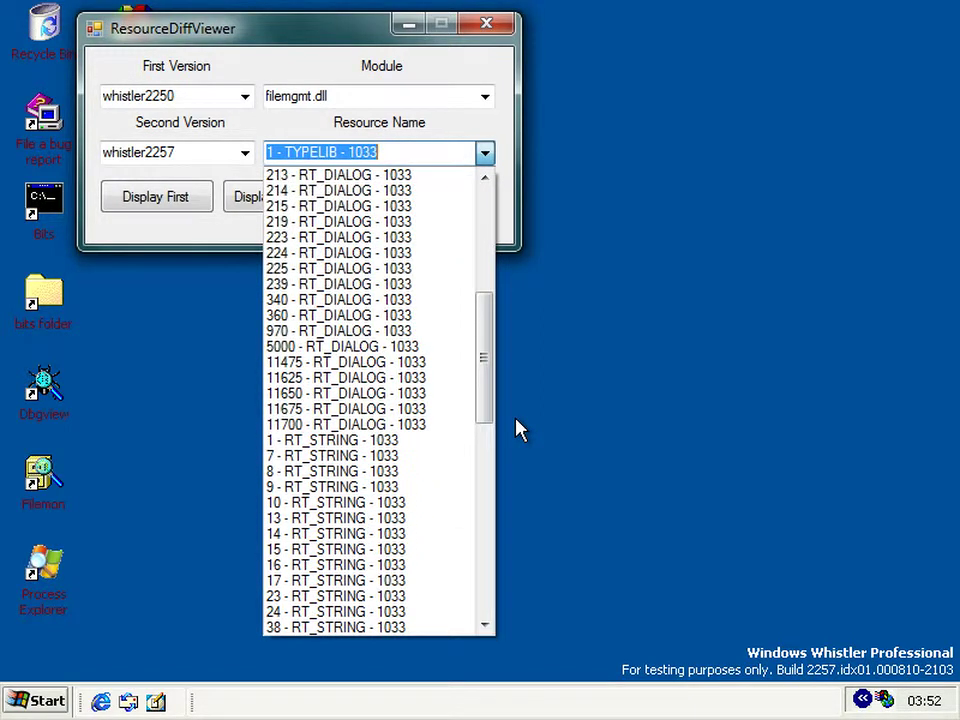
{"action": "key", "text": "Return"}
{"action": "key", "text": "Tab"}
{"action": "key", "text": "space"}
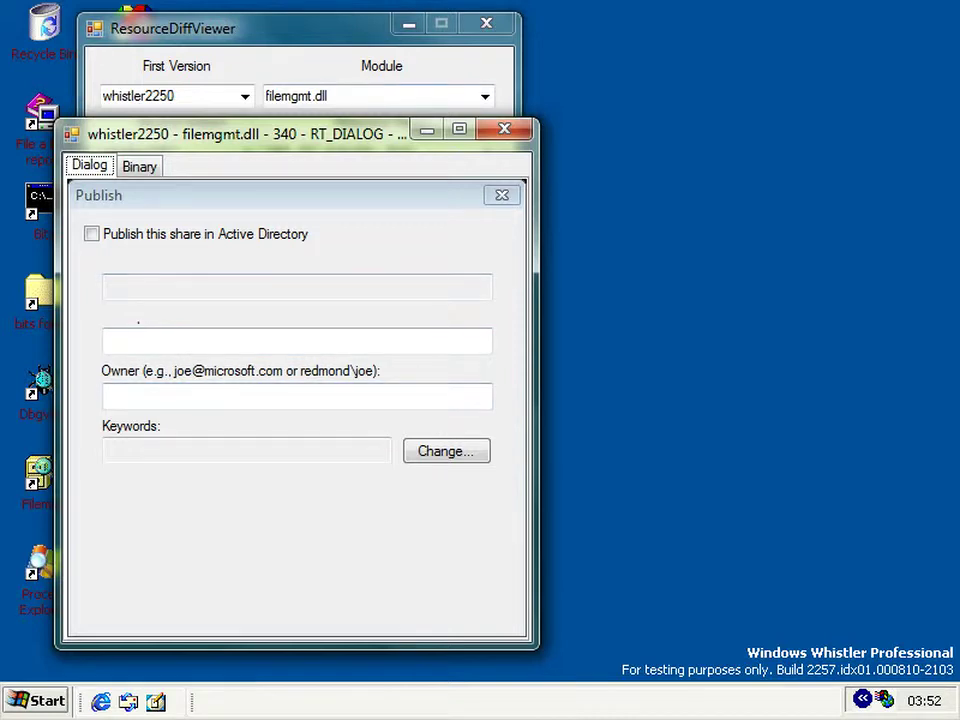
Step: Compare the whistler2257 version of the filemgmt.dll Publish dialog with the whistler2250 one, and close both resource windows
{"action": "key", "text": "alt+Tab"}
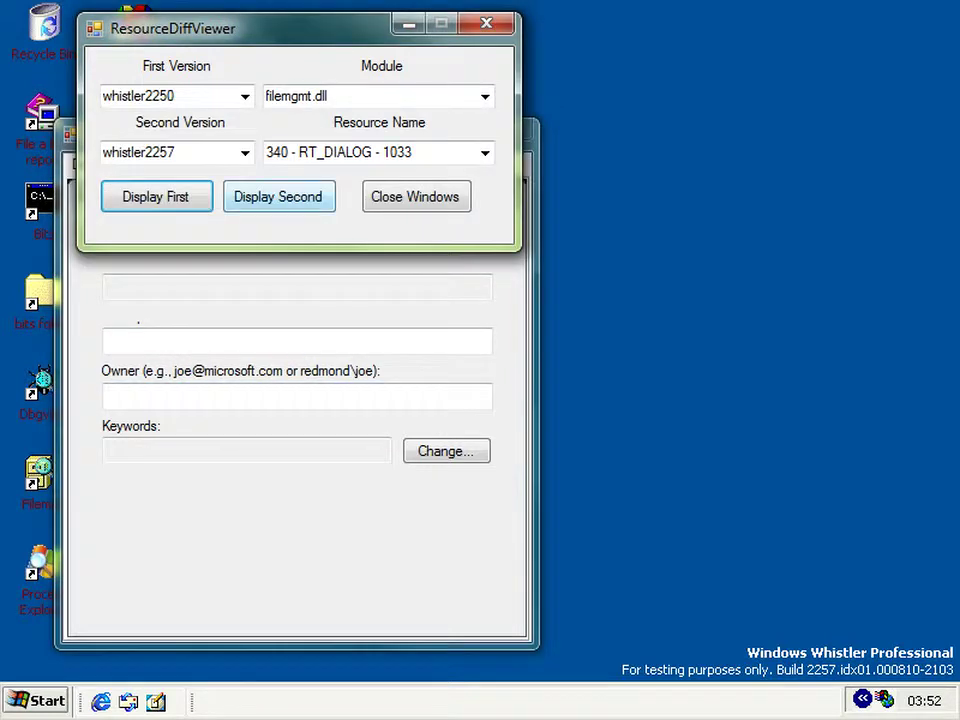
{"action": "left_click", "coordinate": [278, 196]}
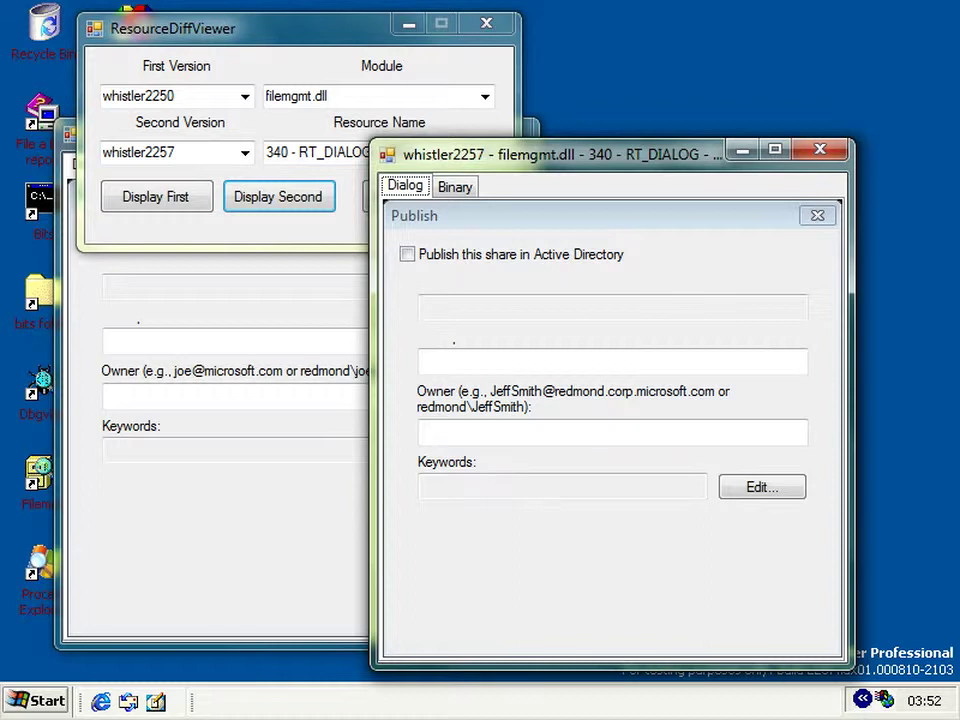
{"action": "key", "text": "alt+Tab"}
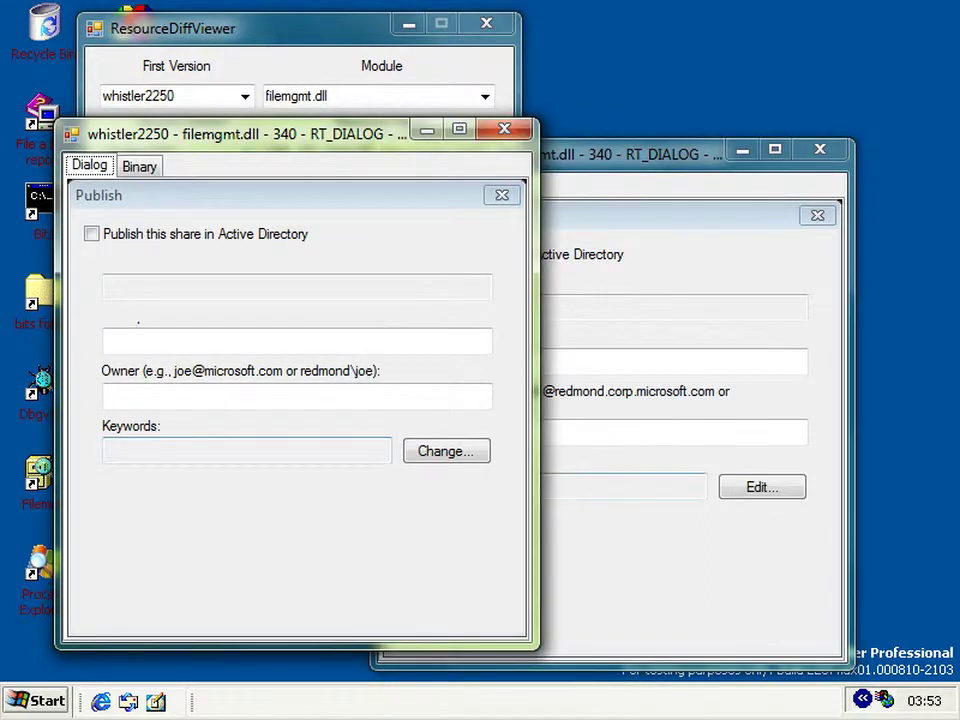
{"action": "key", "text": "alt+Tab"}
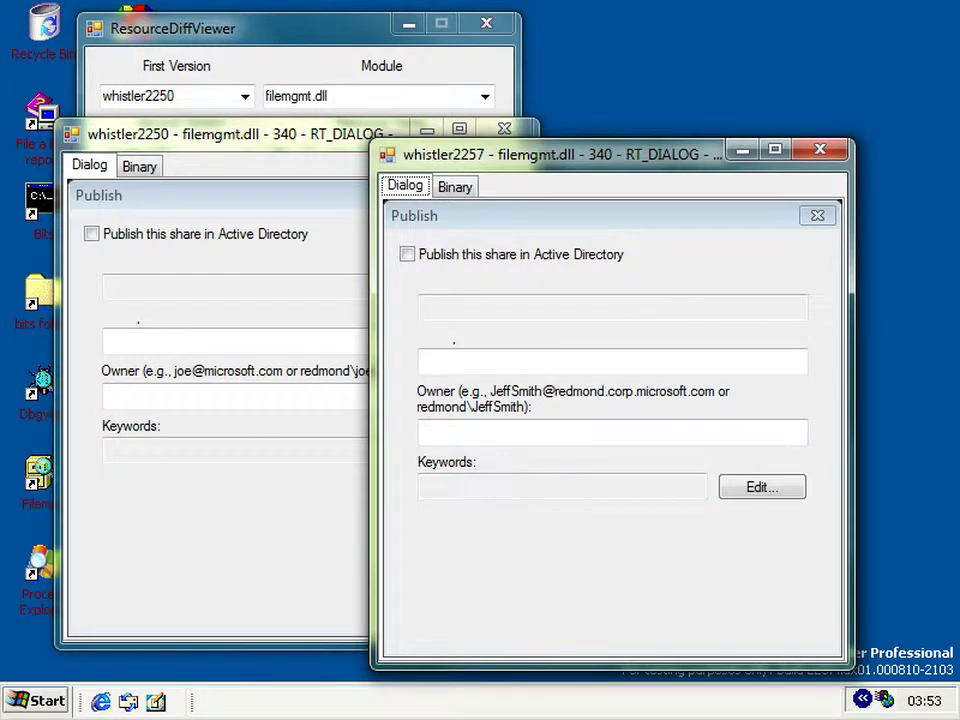
{"action": "key", "text": "alt+Tab"}
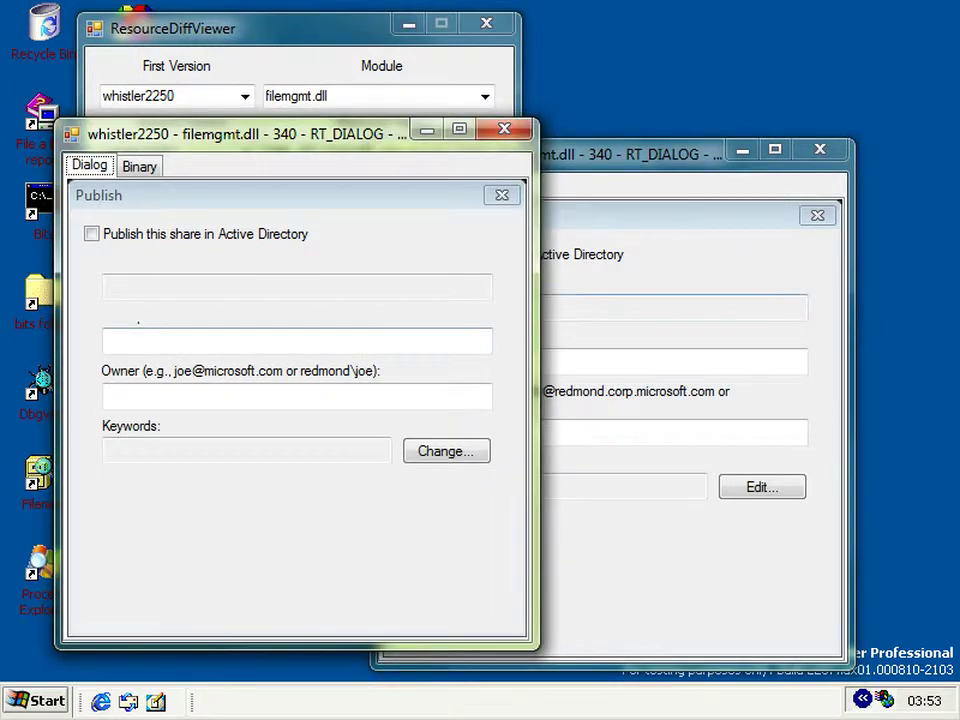
{"action": "key", "text": "alt+Tab"}
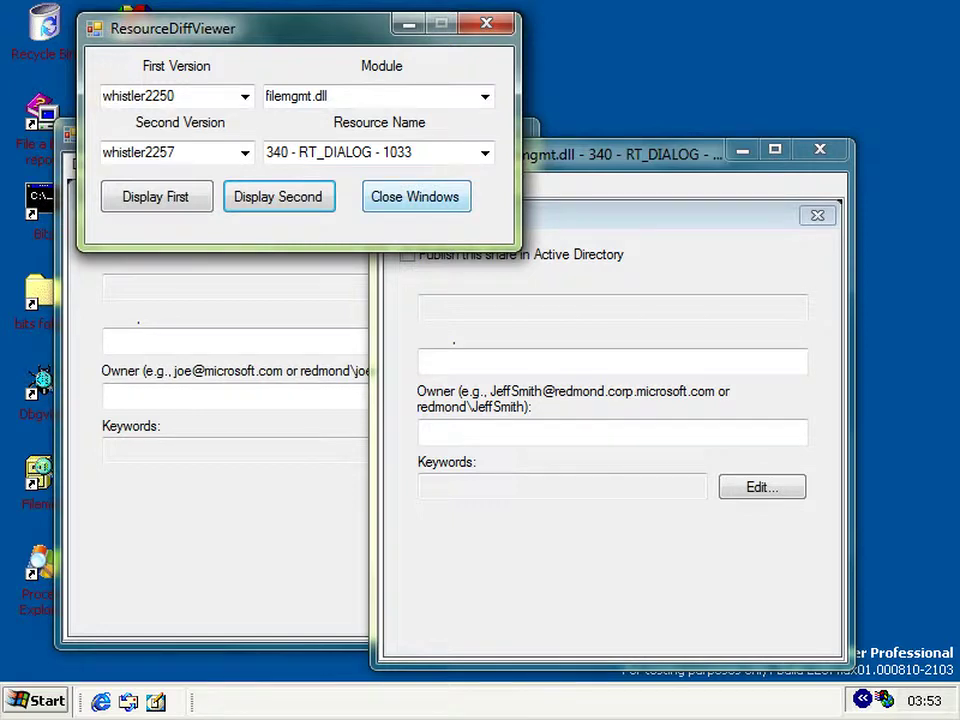
{"action": "left_click", "coordinate": [415, 197]}
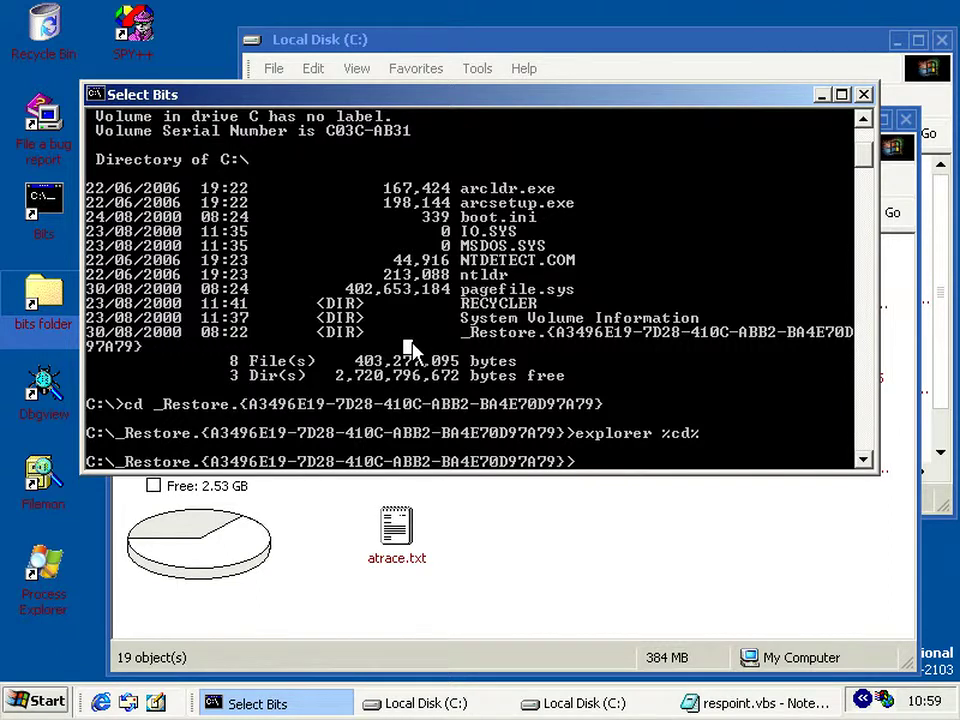
Step: Close the Bits command prompt, both Local Disk (C:) windows and the respoint.vbs Notepad window
{"action": "left_click", "coordinate": [864, 94]}
{"action": "left_click", "coordinate": [905, 121]}
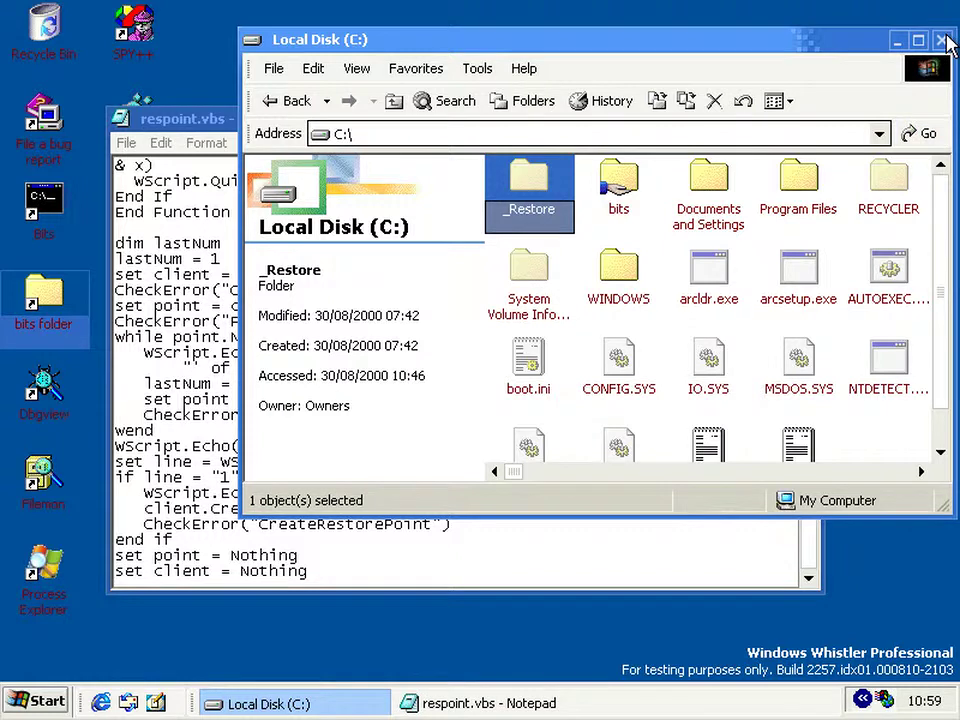
{"action": "left_click", "coordinate": [942, 40]}
{"action": "left_click", "coordinate": [812, 121]}
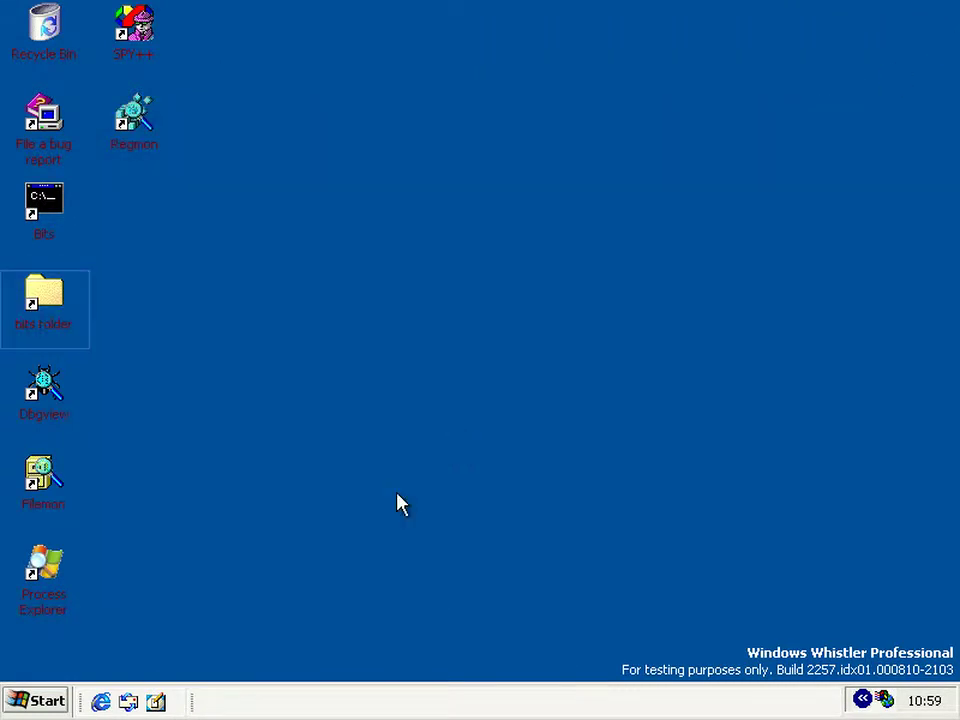
Step: Shut down Windows by turning off the computer
{"action": "left_click", "coordinate": [55, 702]}
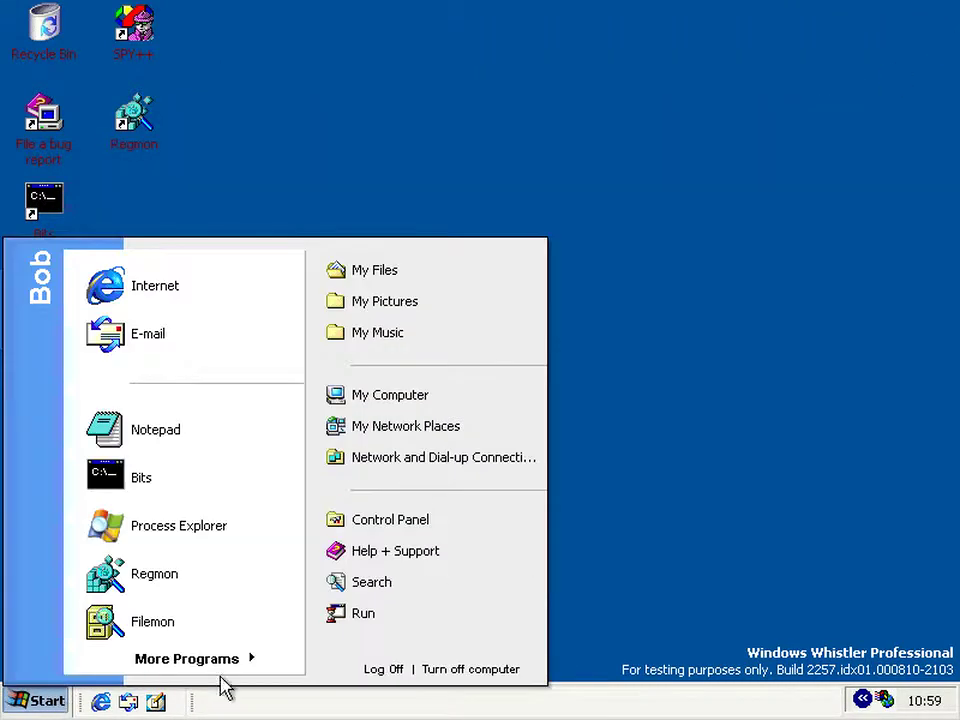
{"action": "left_click", "coordinate": [443, 670]}
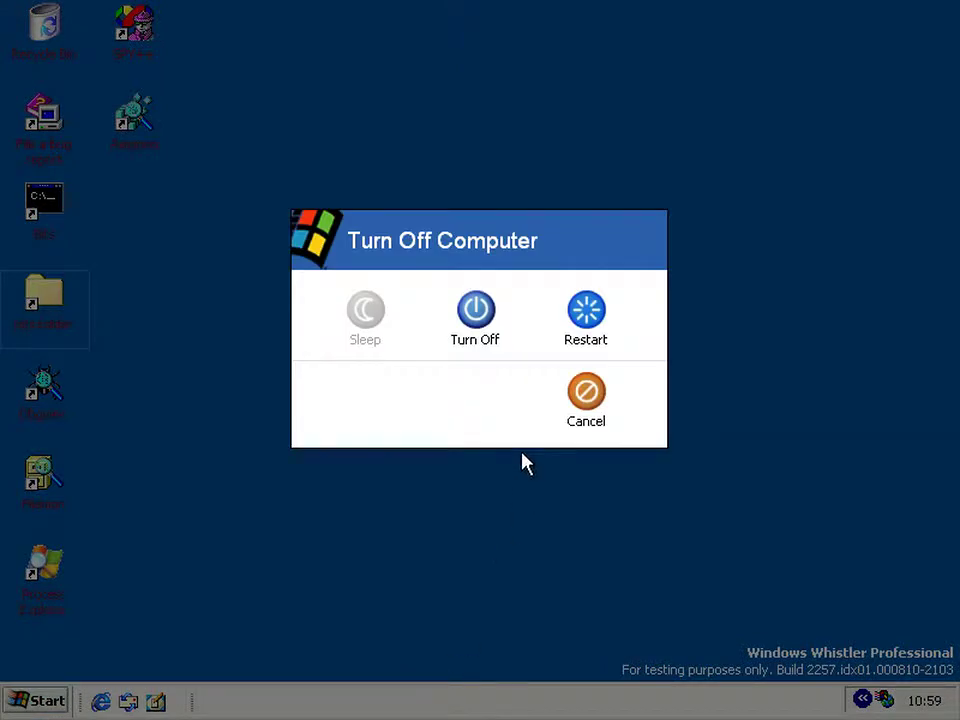
{"action": "left_click", "coordinate": [476, 312]}
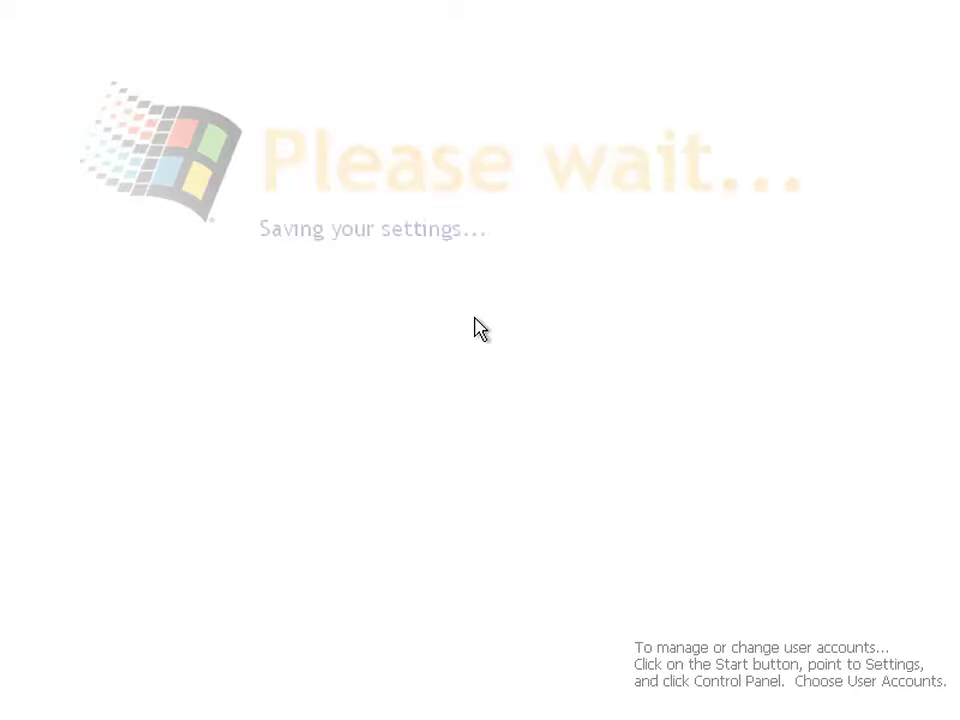